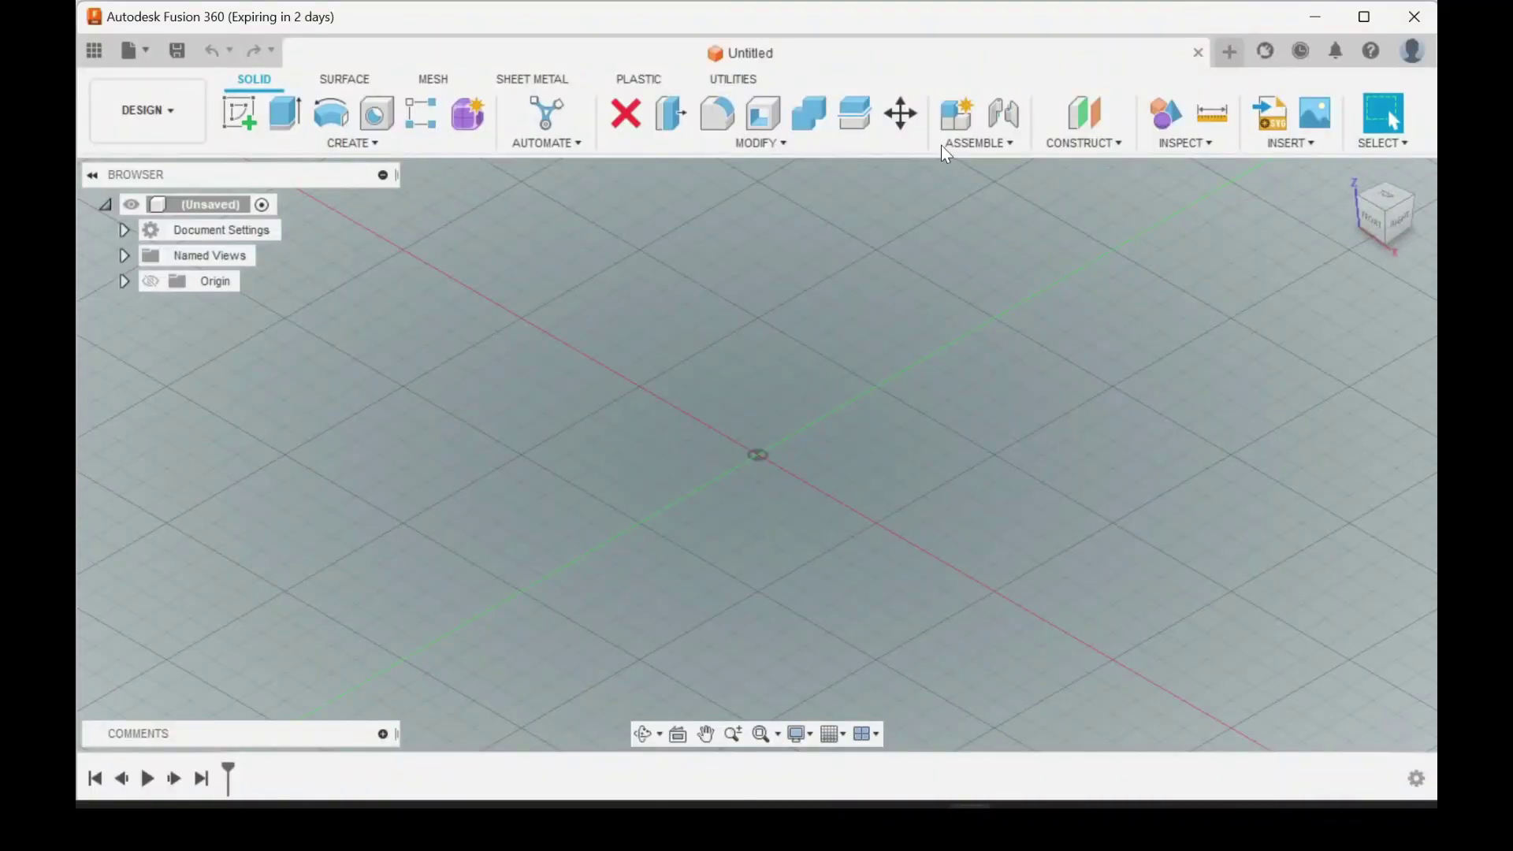
Insert the SVG file Jn7qn201.svg from the computer onto the horizontal origin plane
{"action": "left_click", "coordinate": [1295, 148]}
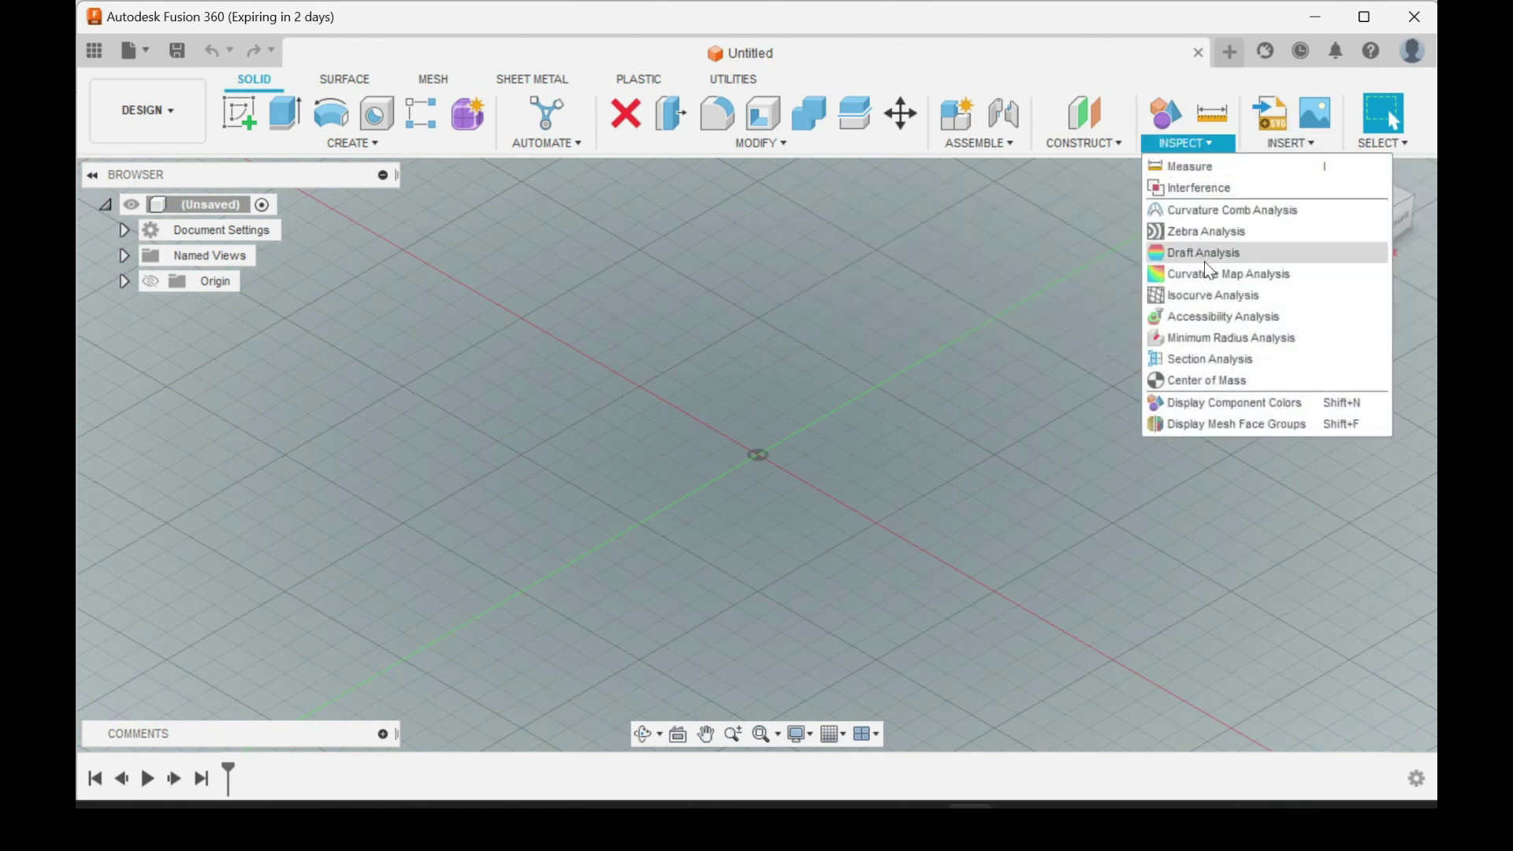
{"action": "left_click", "coordinate": [1188, 233]}
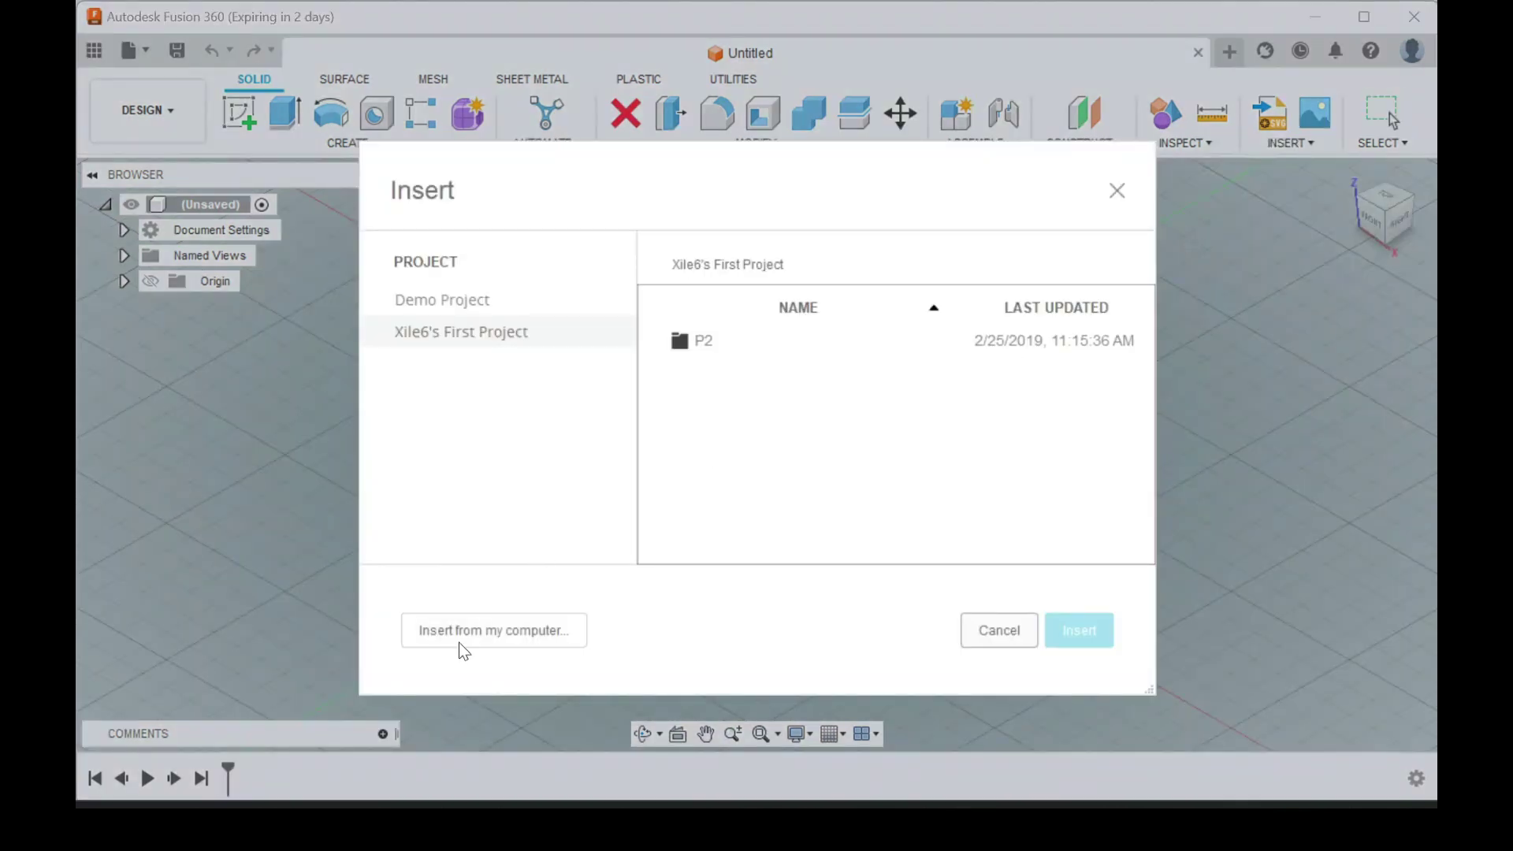
{"action": "left_click", "coordinate": [463, 632]}
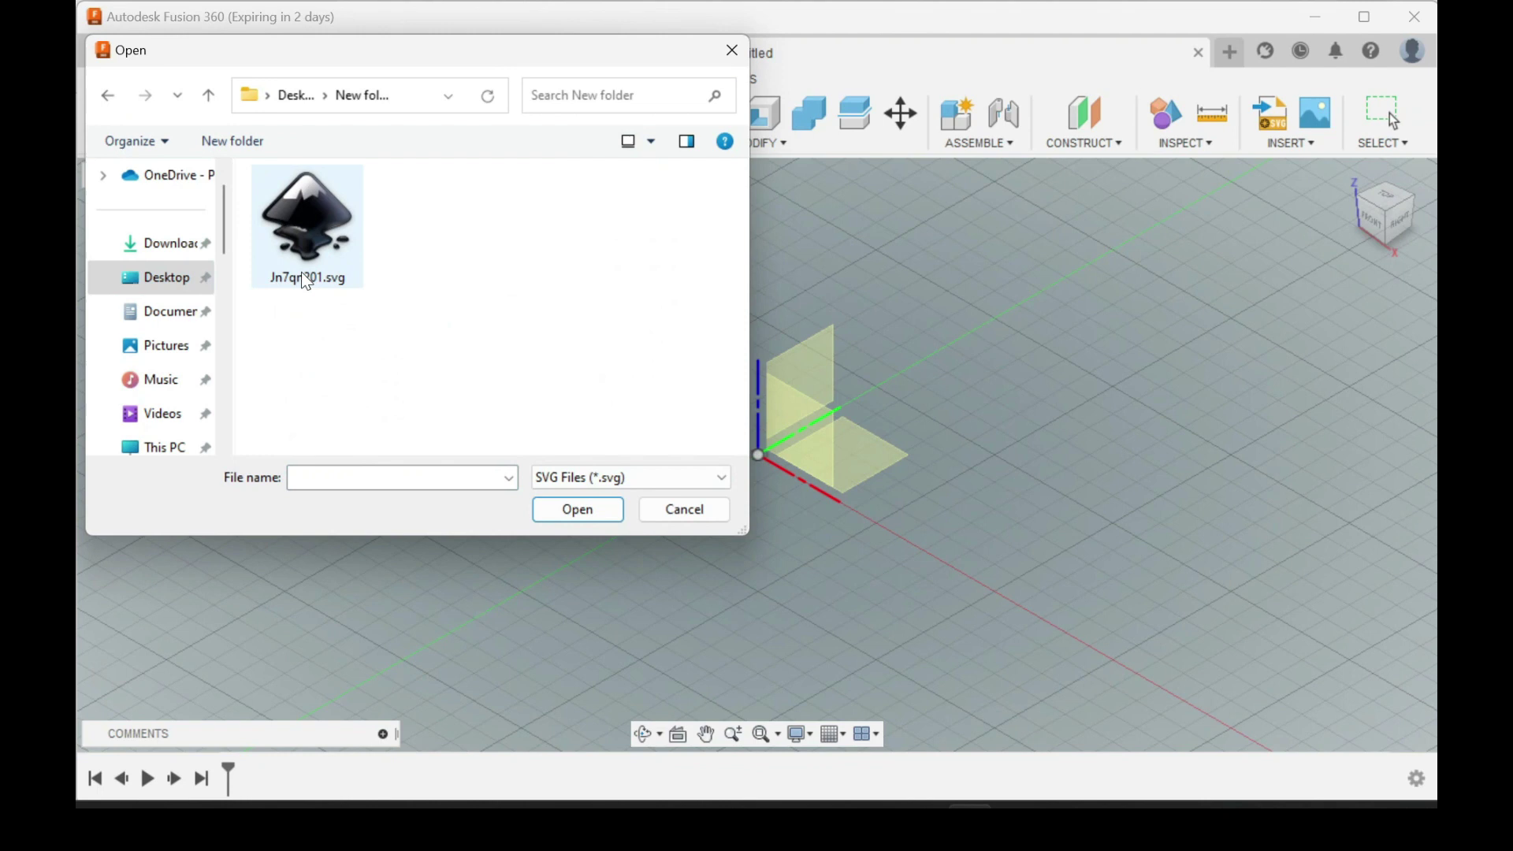
{"action": "left_click", "coordinate": [307, 281]}
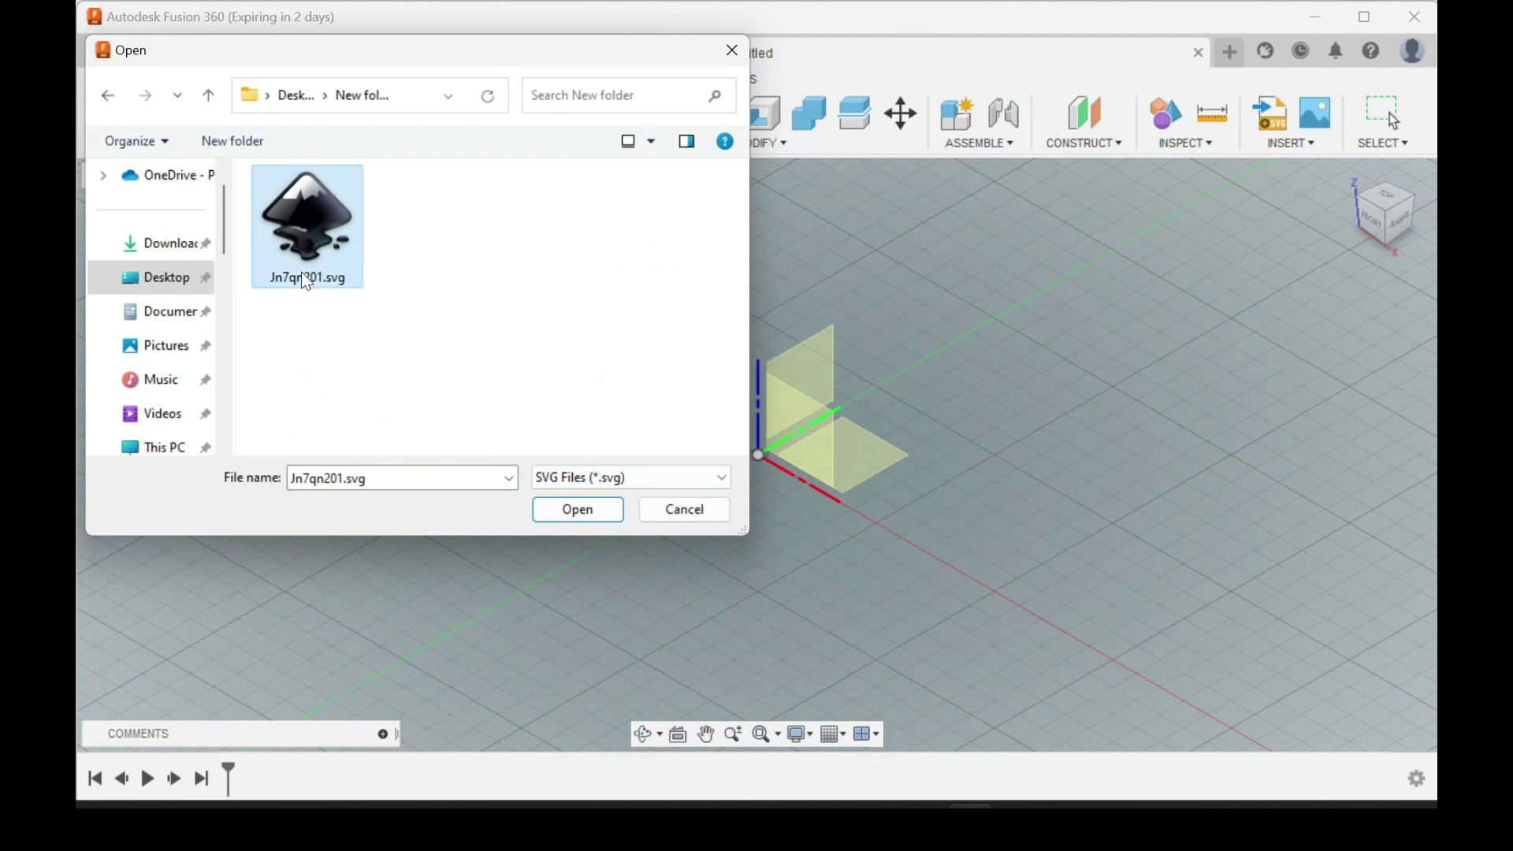
{"action": "left_click", "coordinate": [578, 510]}
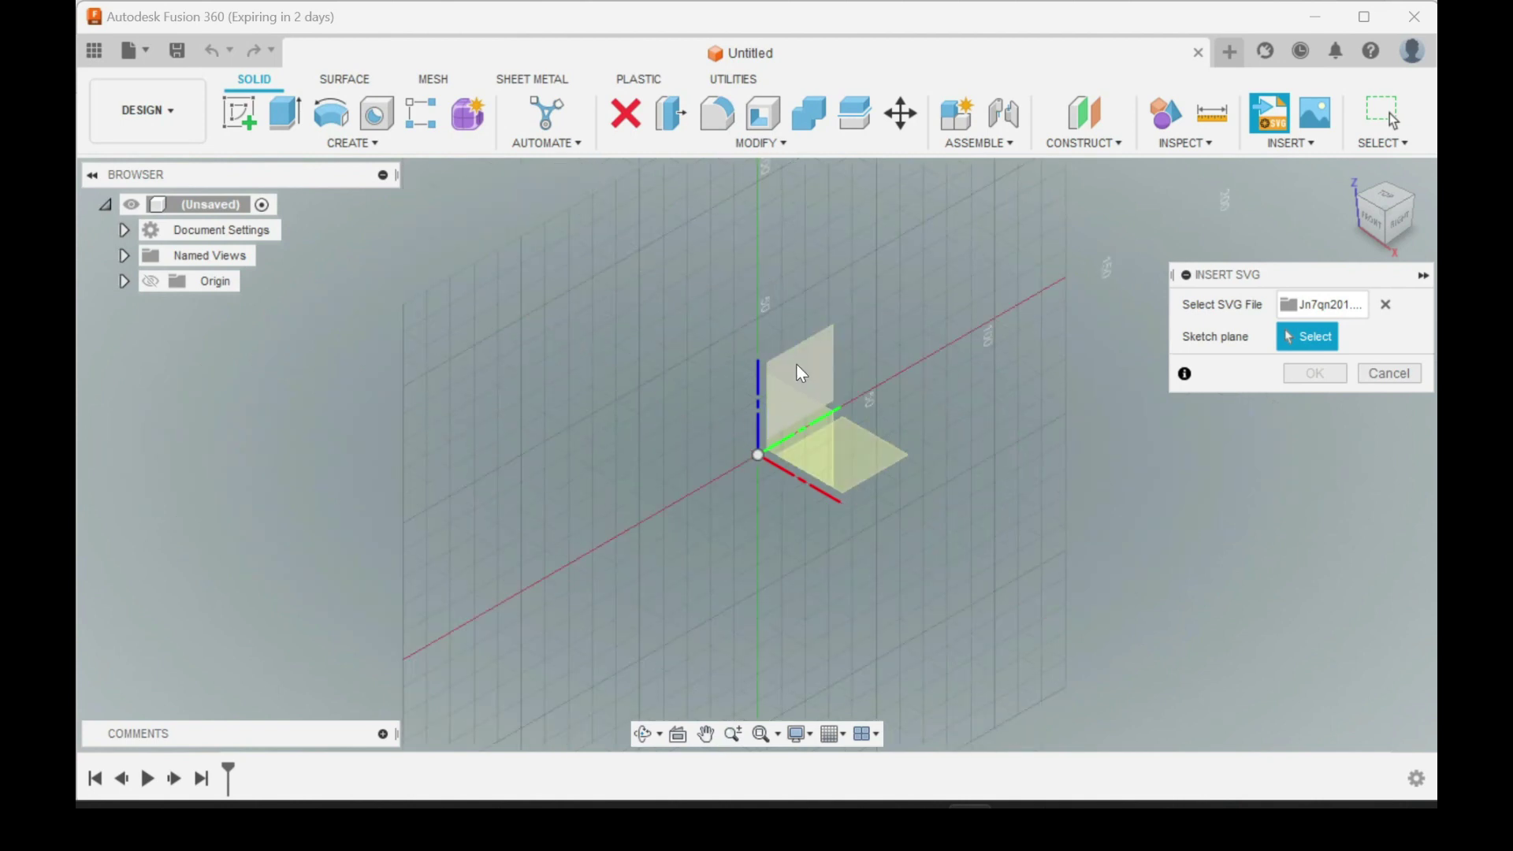
{"action": "left_click", "coordinate": [862, 459]}
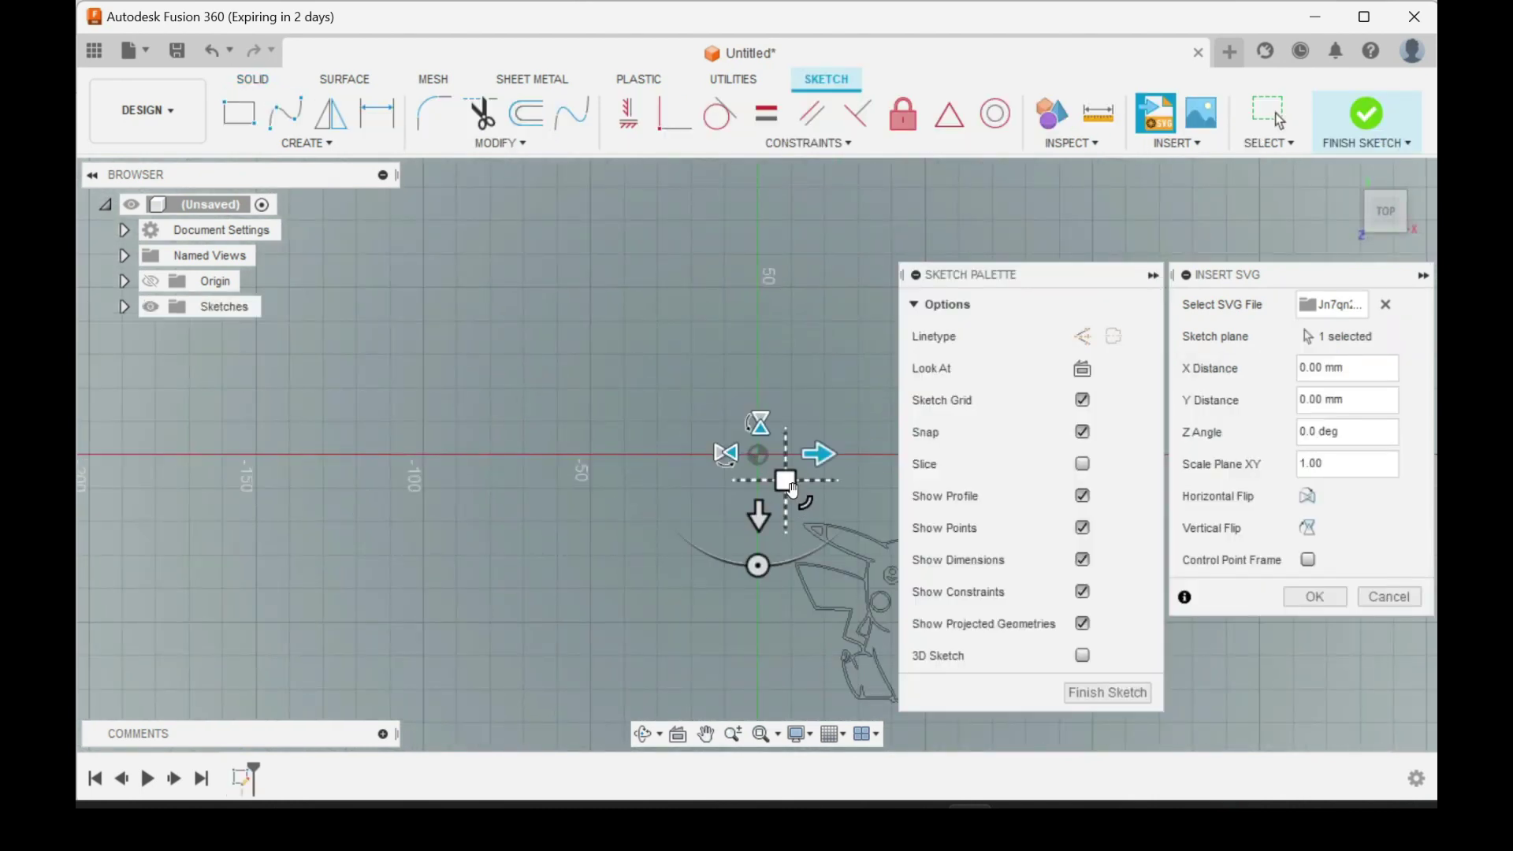
Position the Pikachu drawing at scale 1.00 with the middle of its base on the origin, accept the insertion and finish the sketch
{"action": "left_click_drag", "start_coordinate": [790, 493], "coordinate": [639, 352]}
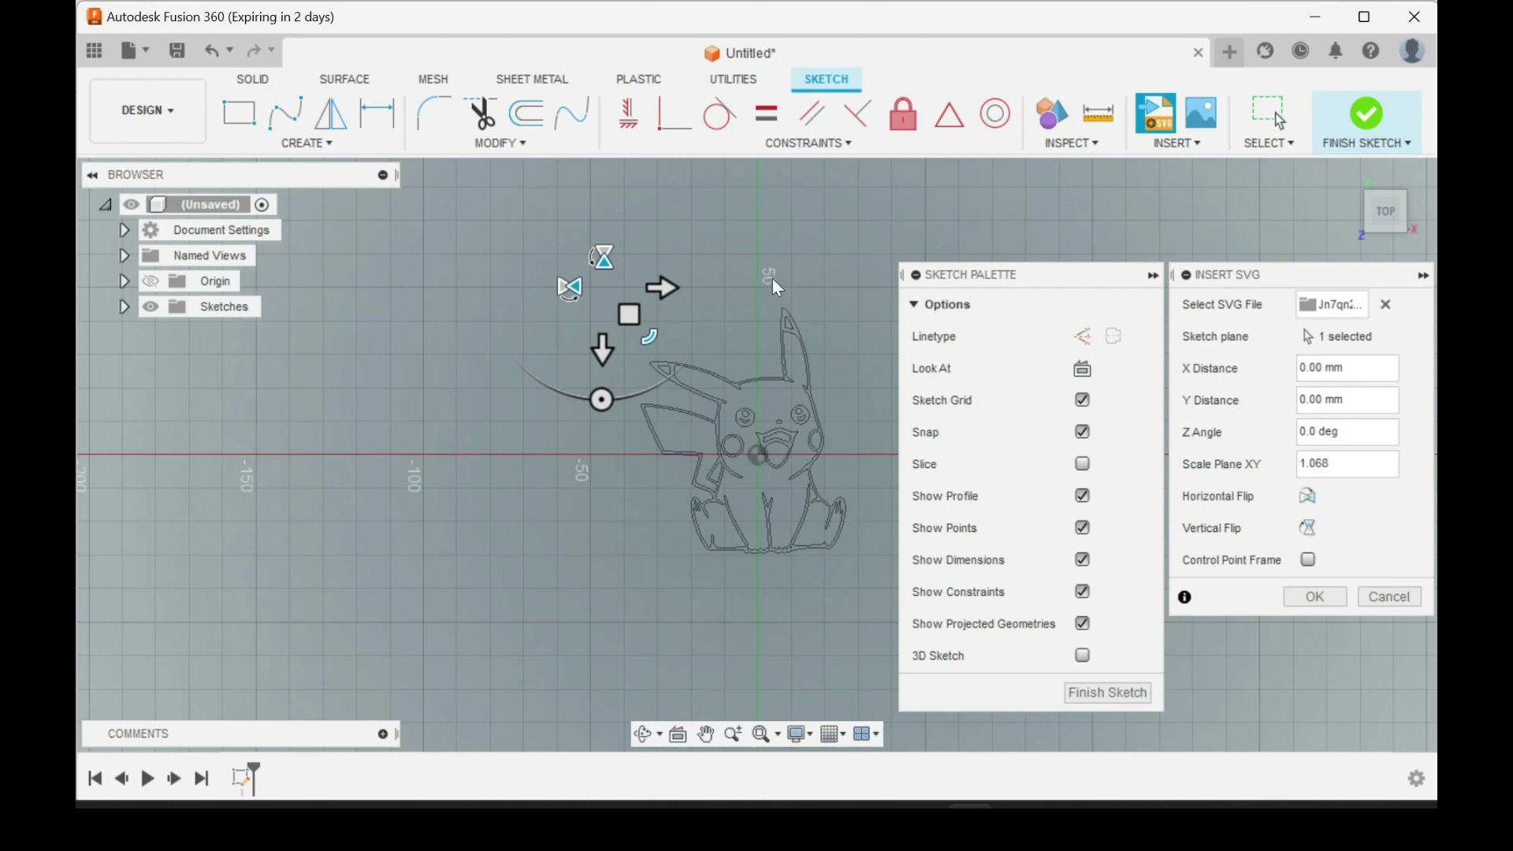
{"action": "left_click_drag", "start_coordinate": [628, 316], "coordinate": [656, 283]}
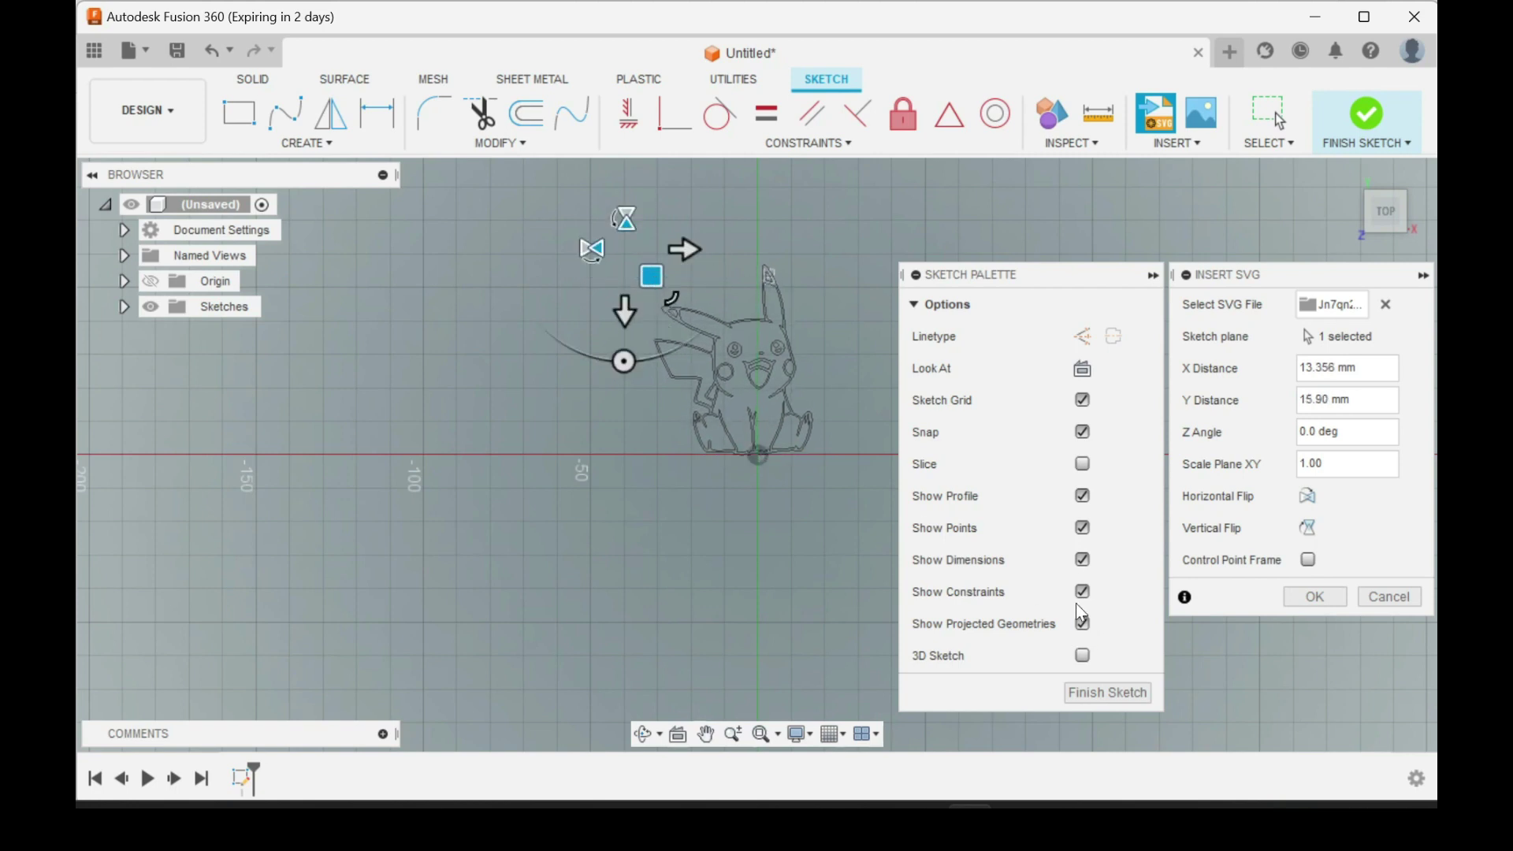
{"action": "left_click", "coordinate": [1316, 599]}
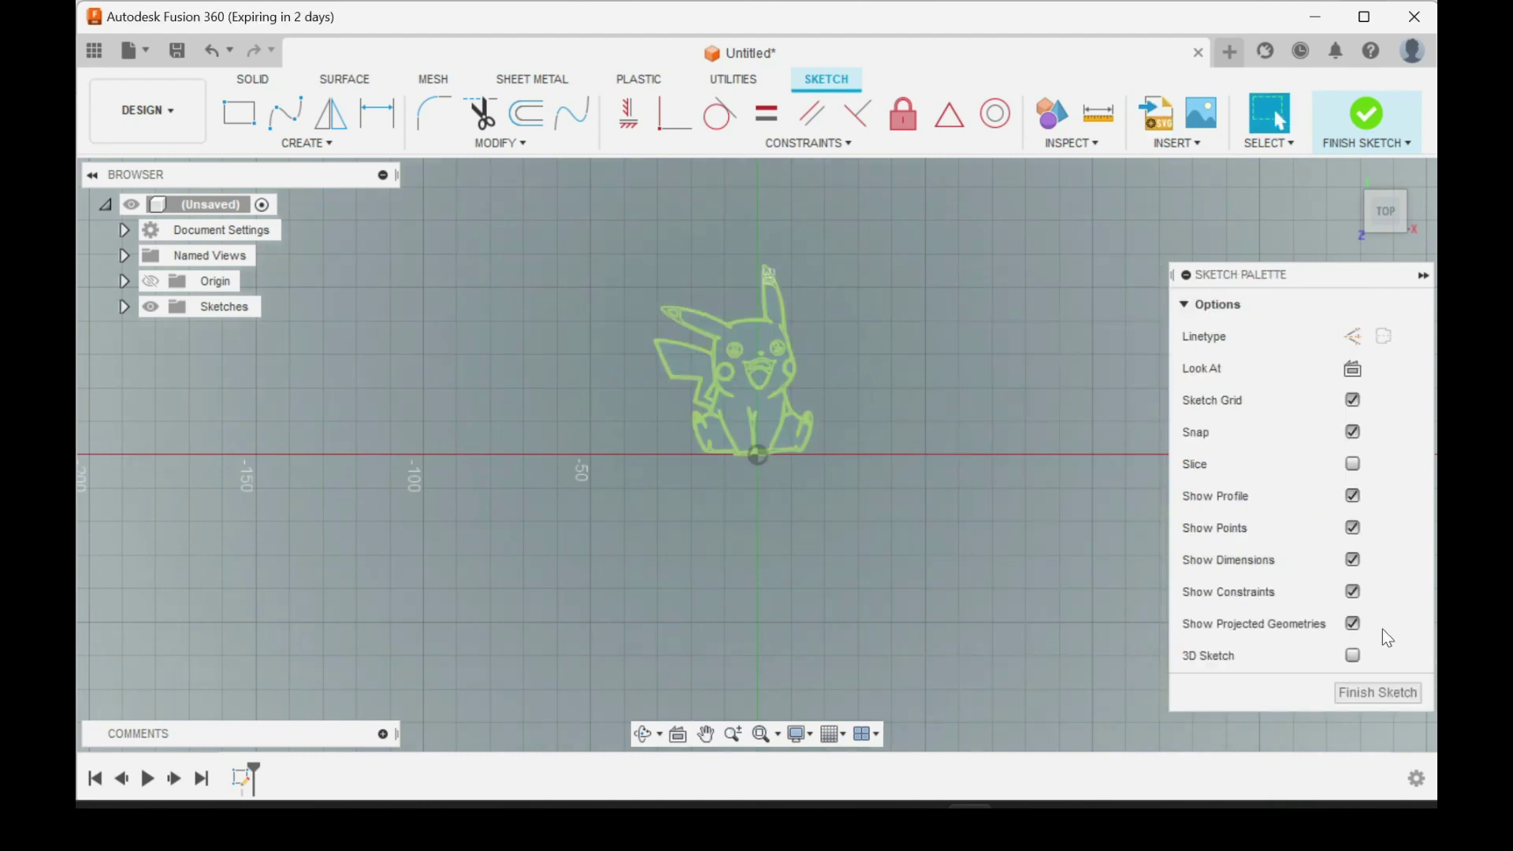
{"action": "left_click", "coordinate": [1354, 692]}
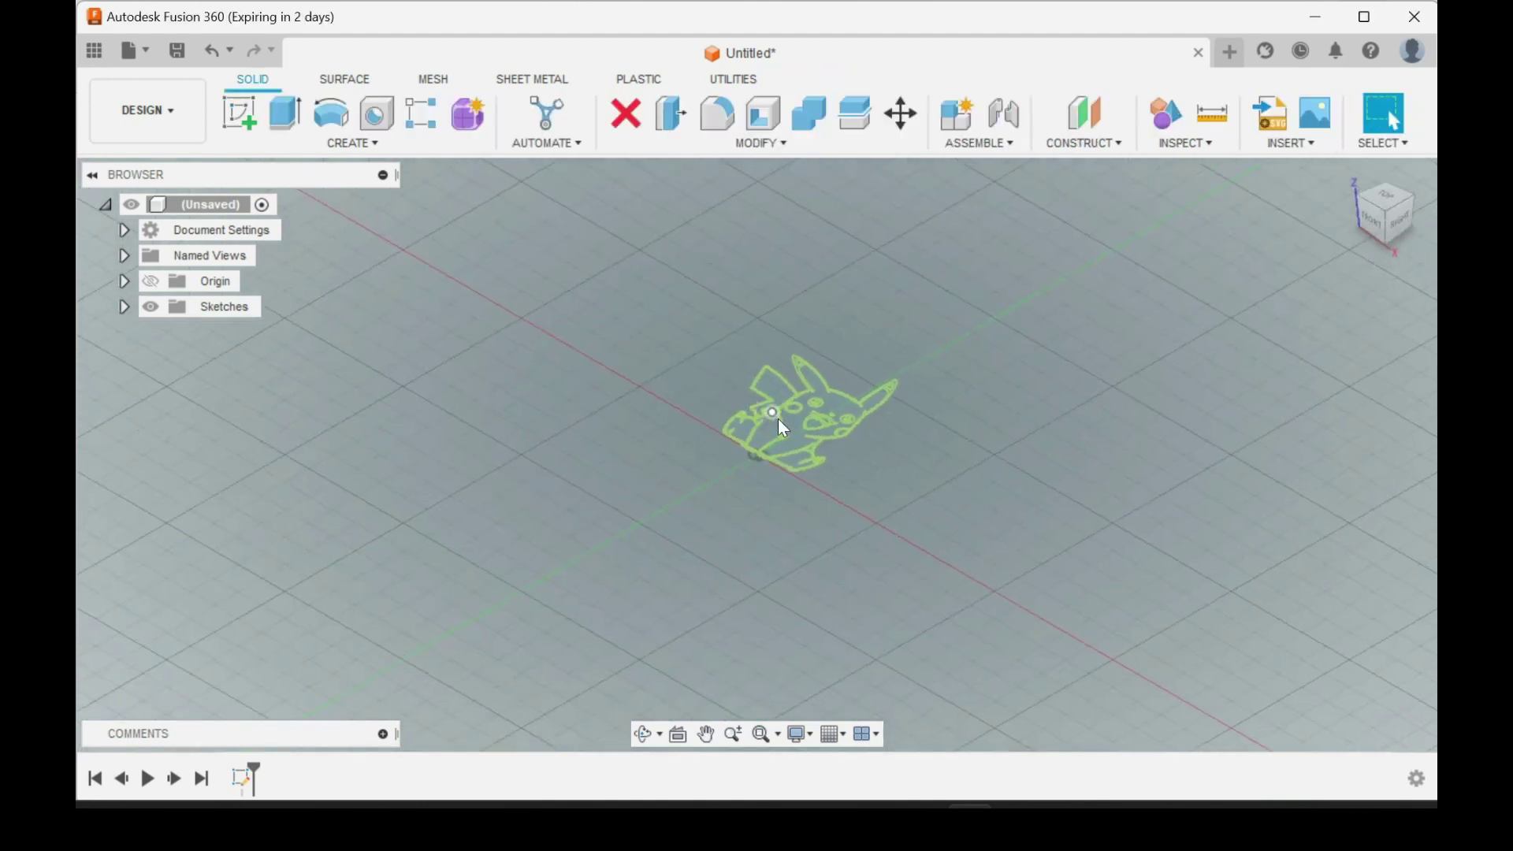
Extrude the Pikachu's connected outline profile 2 mm as a new body
{"action": "scroll", "coordinate": [812, 442], "scroll_direction": "up", "scroll_amount": 5}
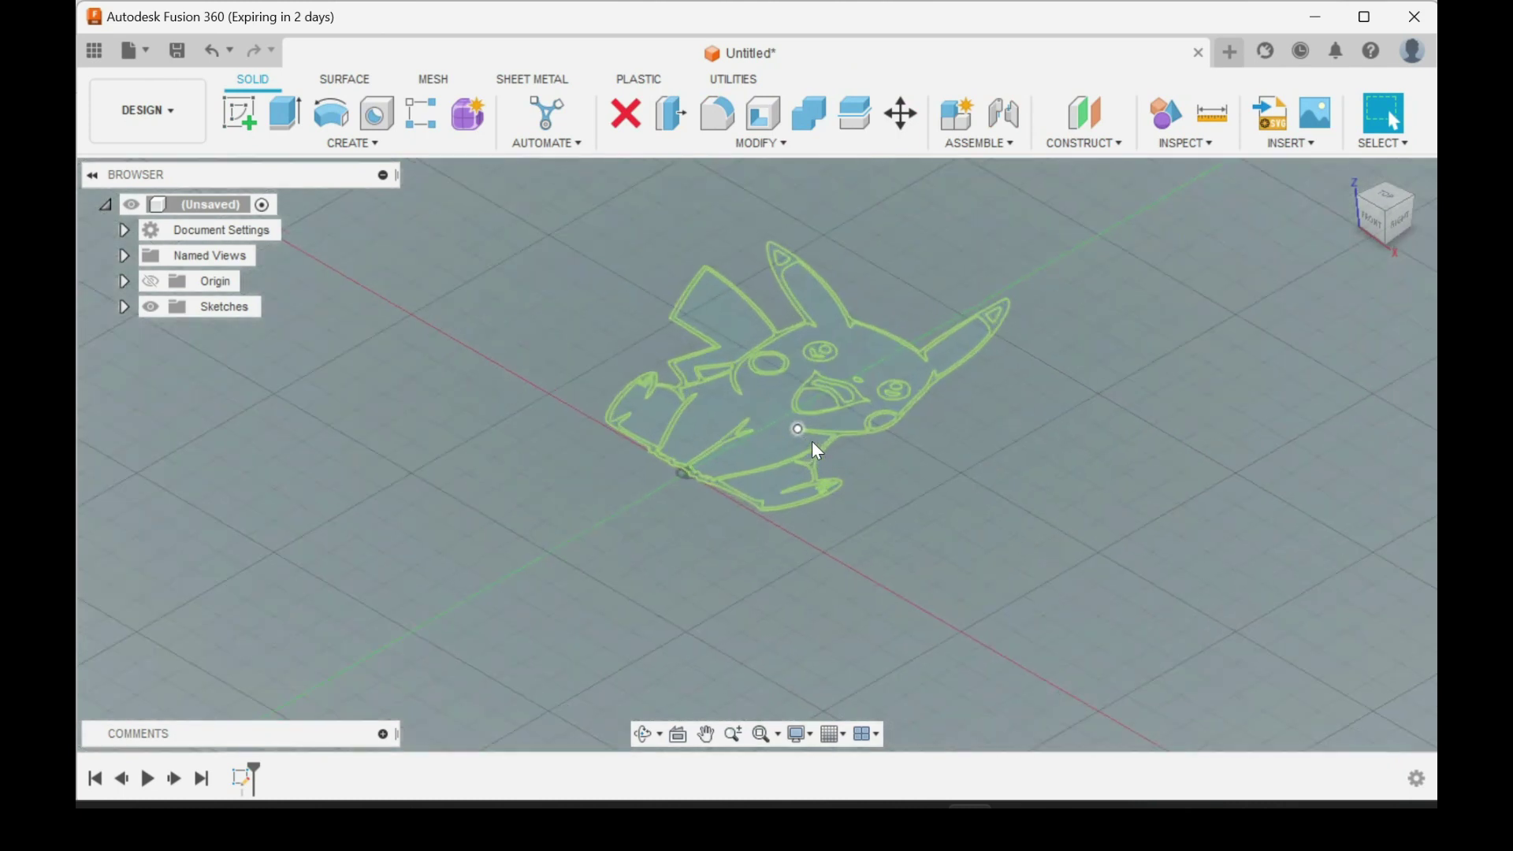
{"action": "left_click", "coordinate": [1385, 199]}
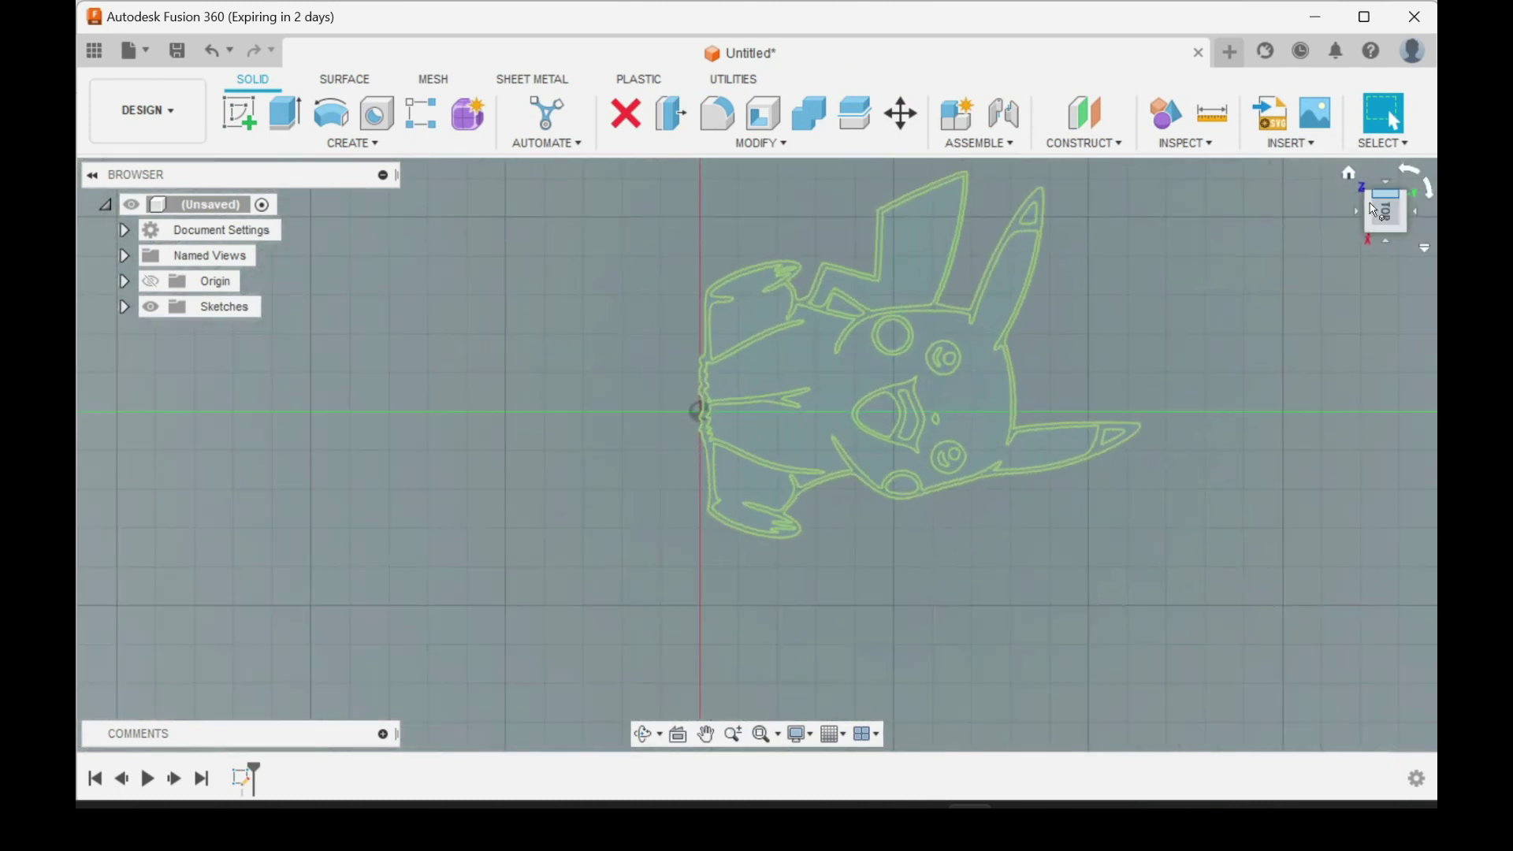
{"action": "left_click", "coordinate": [1405, 168]}
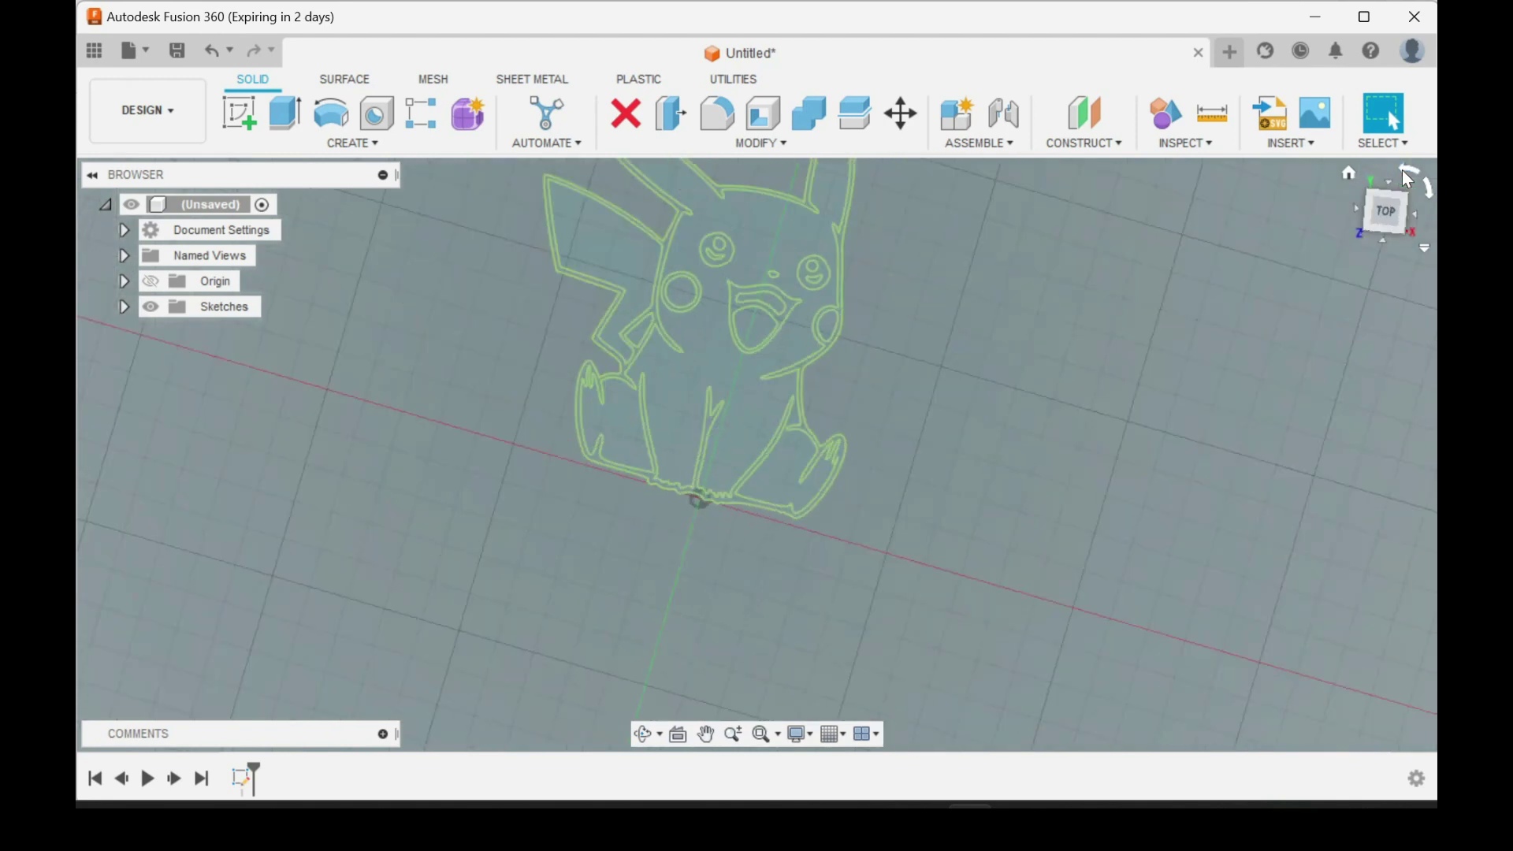
{"action": "mouse_move", "coordinate": [1056, 369]}
{"action": "middle_mouse_down"}
{"action": "mouse_move", "coordinate": [1091, 517]}
{"action": "mouse_move", "coordinate": [1118, 557]}
{"action": "middle_mouse_up"}
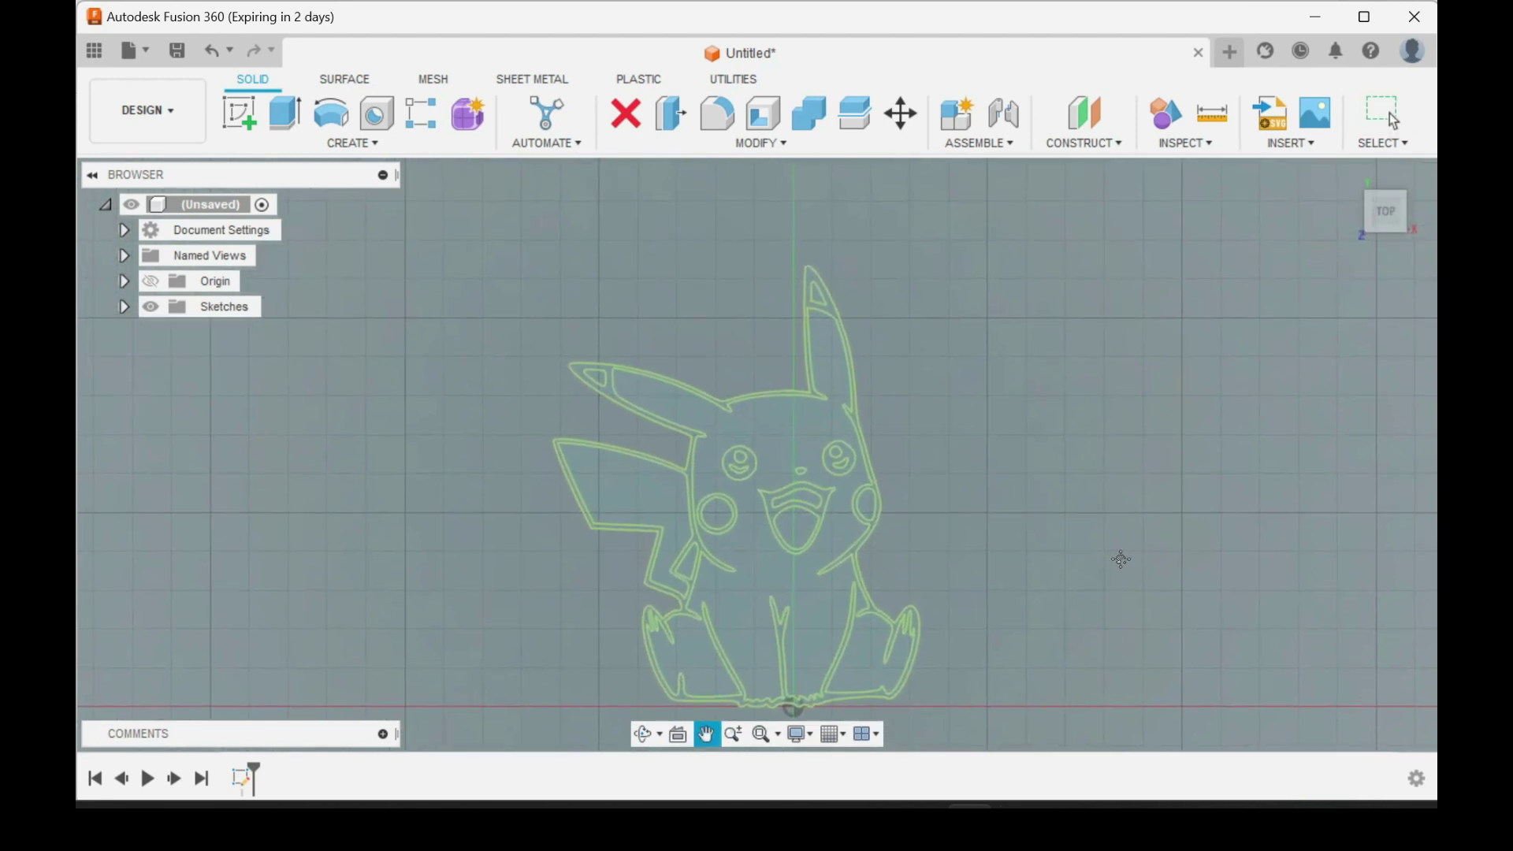
{"action": "scroll", "coordinate": [990, 534], "scroll_direction": "up", "scroll_amount": 3}
{"action": "middle_click_drag", "start_coordinate": [993, 540], "coordinate": [1074, 442]}
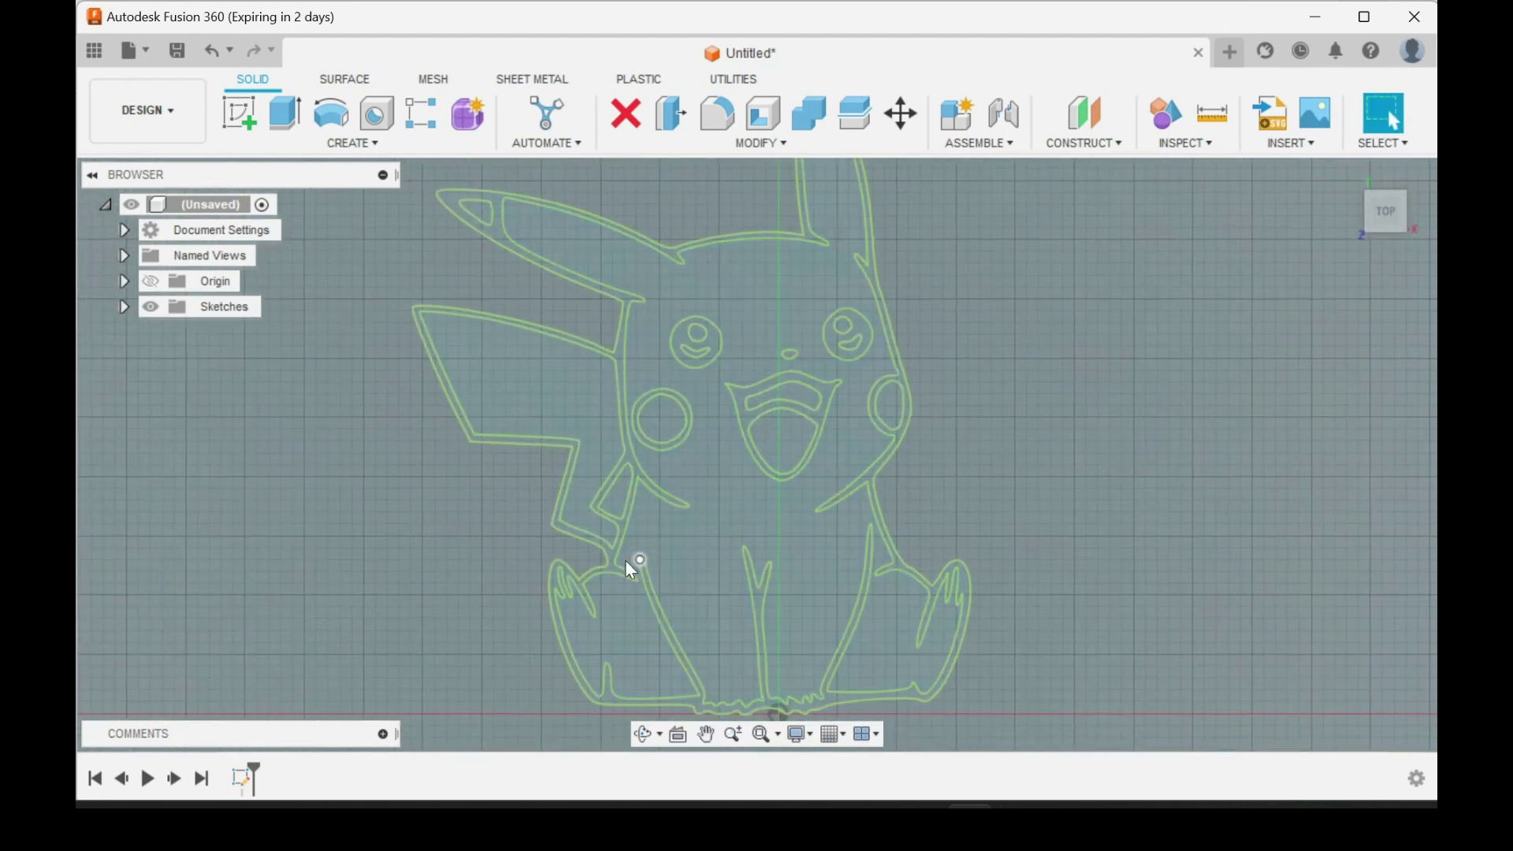
{"action": "left_click", "coordinate": [531, 350]}
{"action": "left_click", "coordinate": [423, 356]}
{"action": "scroll", "coordinate": [621, 357], "scroll_direction": "up", "scroll_amount": 3}
{"action": "left_click", "coordinate": [623, 353]}
{"action": "left_click", "coordinate": [625, 352]}
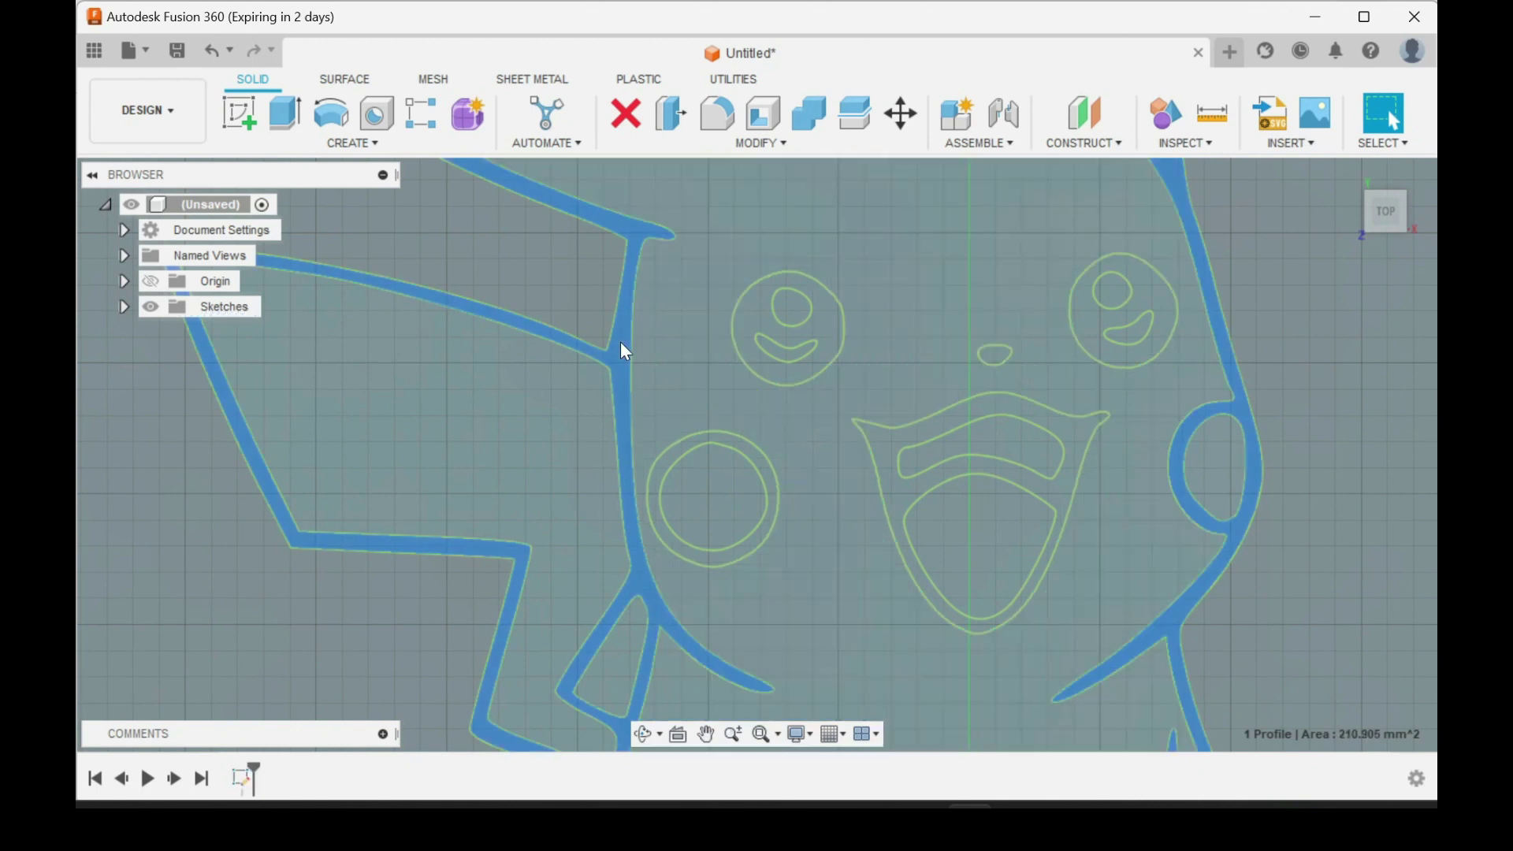
{"action": "scroll", "coordinate": [669, 391], "scroll_direction": "down", "scroll_amount": 5}
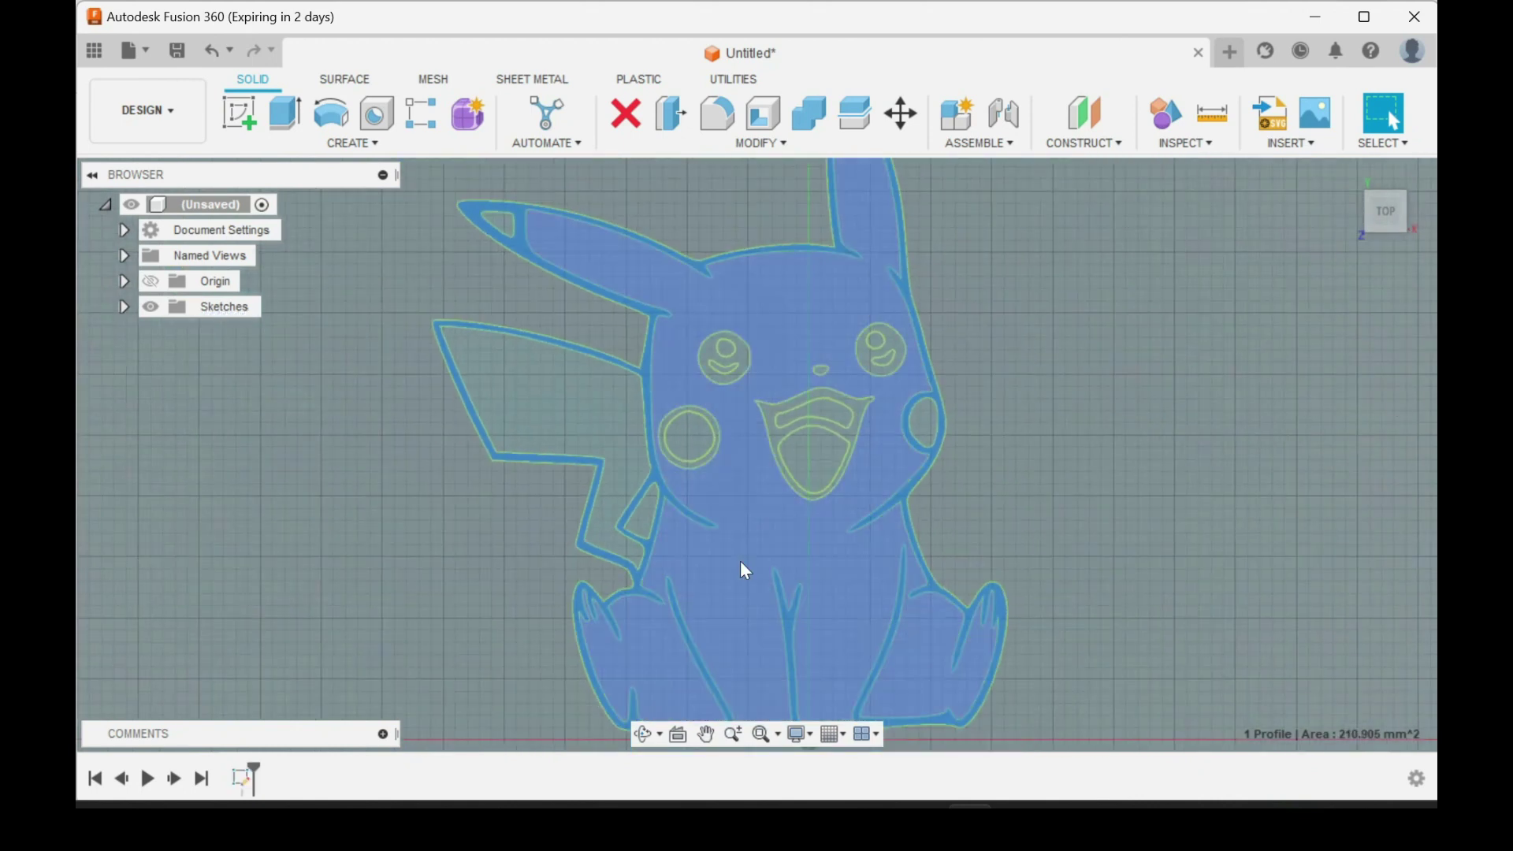
{"action": "scroll", "coordinate": [1056, 449], "scroll_direction": "down", "scroll_amount": 2}
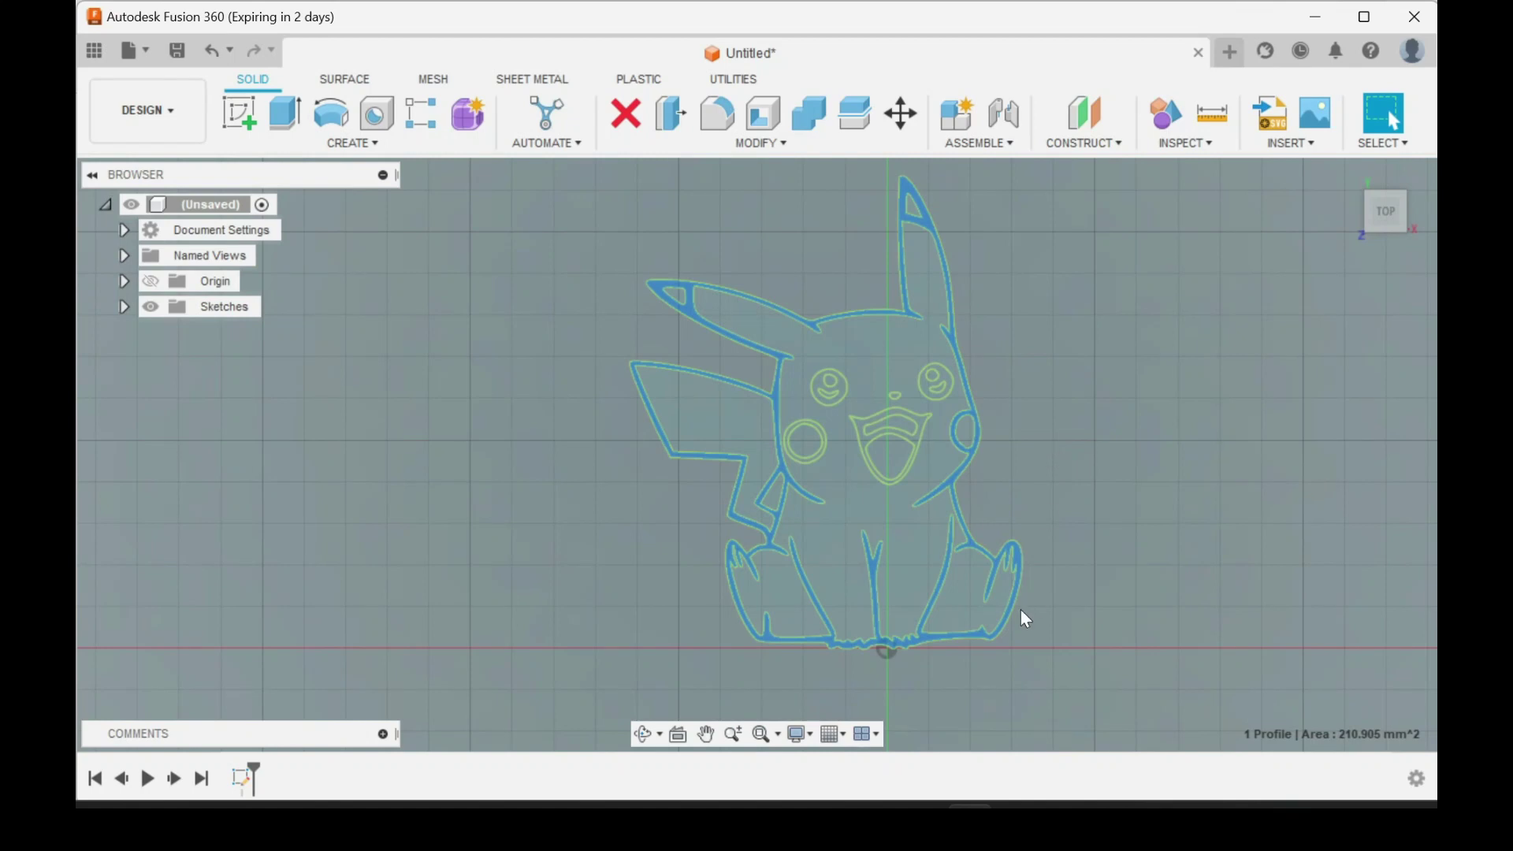
{"action": "left_click", "coordinate": [275, 119]}
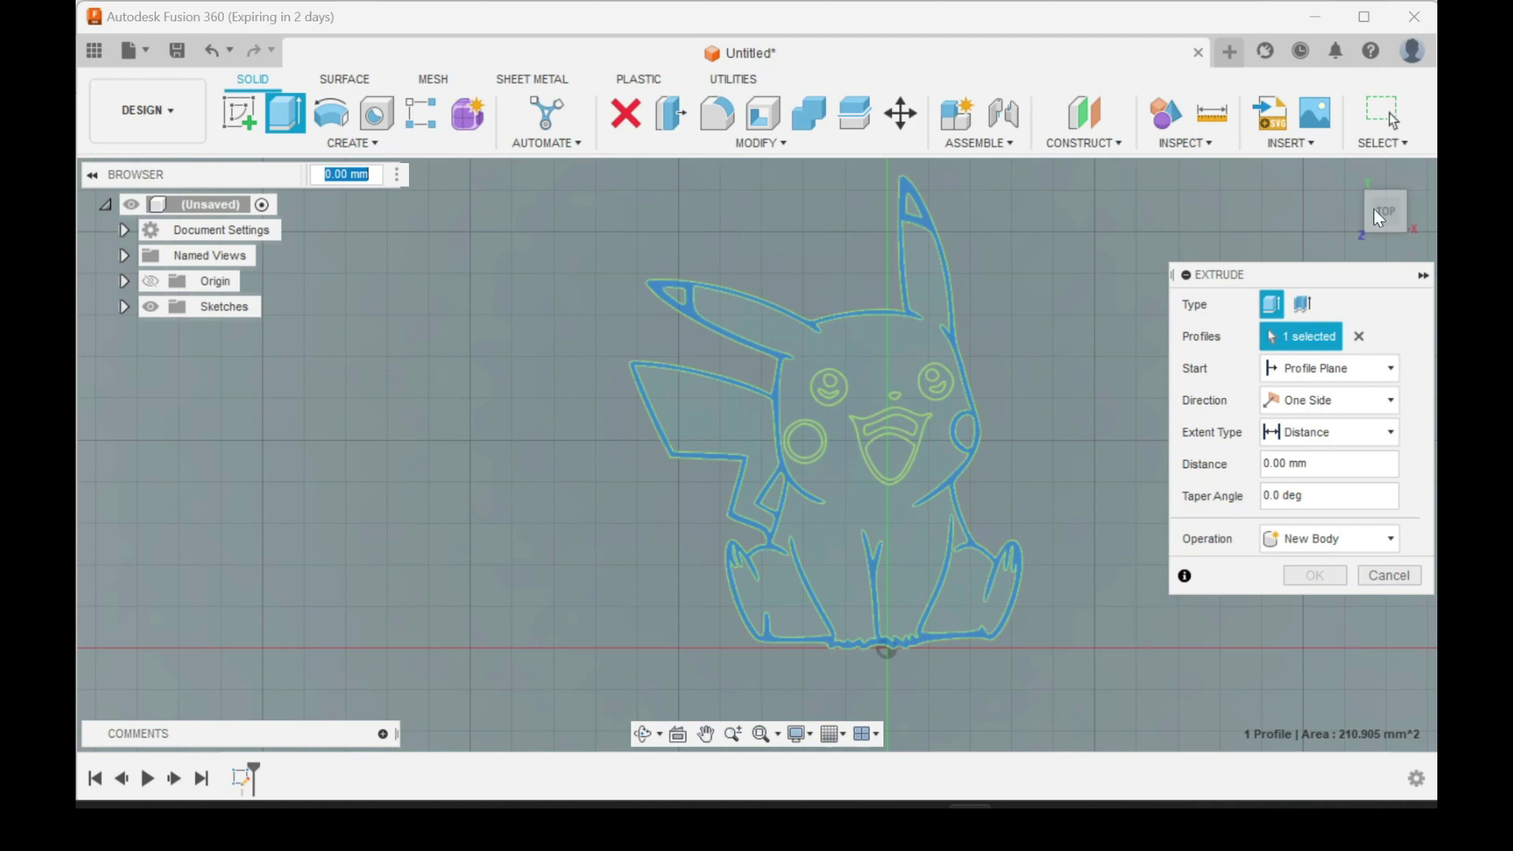
{"action": "left_click", "coordinate": [1267, 465]}
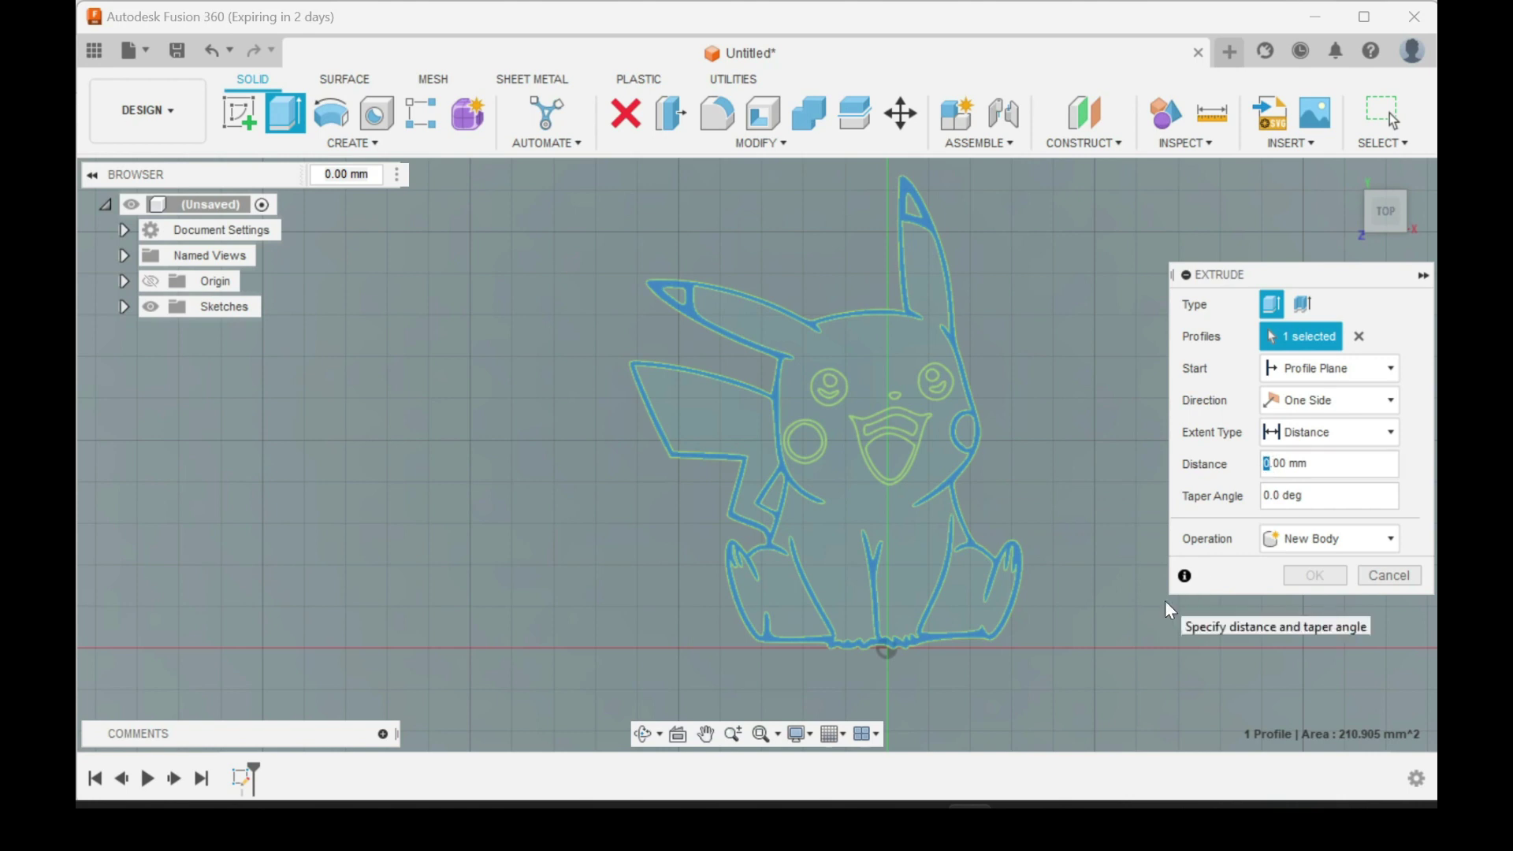
{"action": "type", "text": "2"}
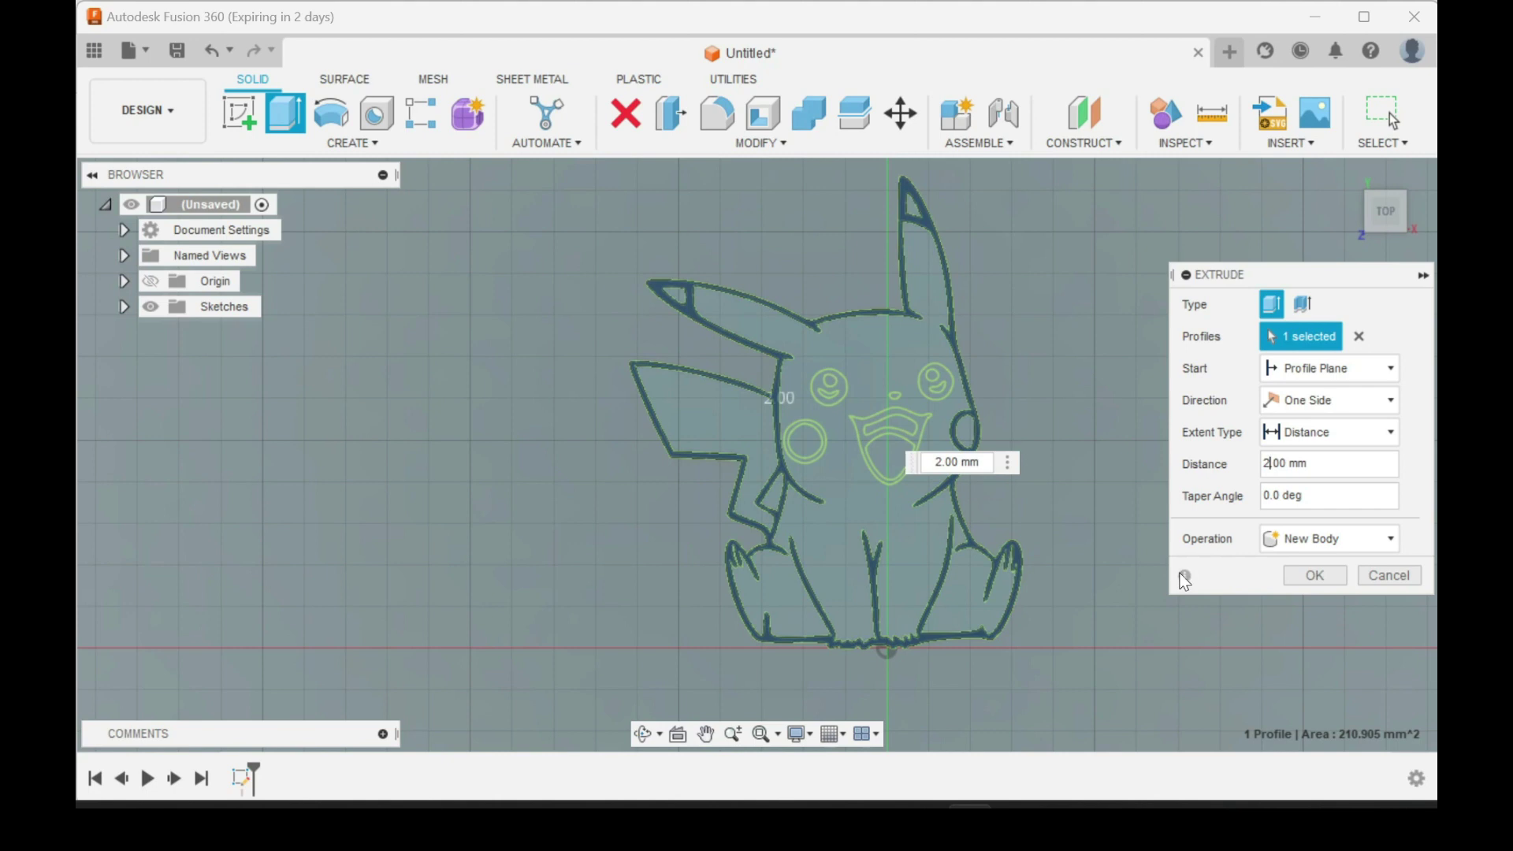
{"action": "mouse_move", "coordinate": [757, 455]}
{"action": "middle_mouse_down", "text": "shift"}
{"action": "mouse_move", "coordinate": [777, 405]}
{"action": "mouse_move", "coordinate": [794, 448]}
{"action": "mouse_move", "coordinate": [760, 441]}
{"action": "mouse_move", "coordinate": [801, 439]}
{"action": "mouse_move", "coordinate": [839, 388]}
{"action": "mouse_move", "coordinate": [798, 432]}
{"action": "middle_mouse_up", "text": "shift"}
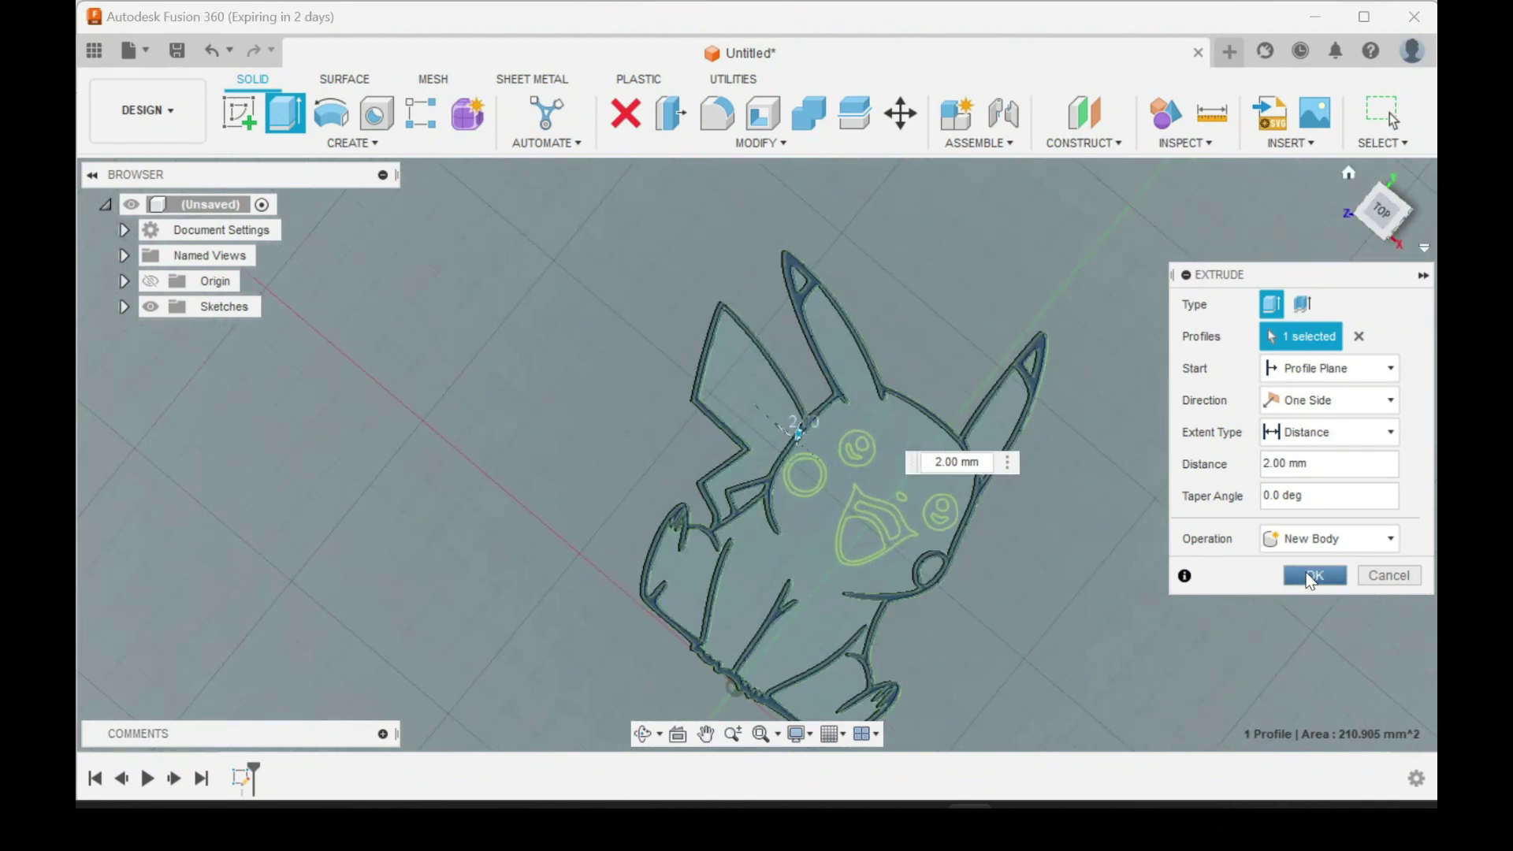
{"action": "left_click", "coordinate": [1312, 575]}
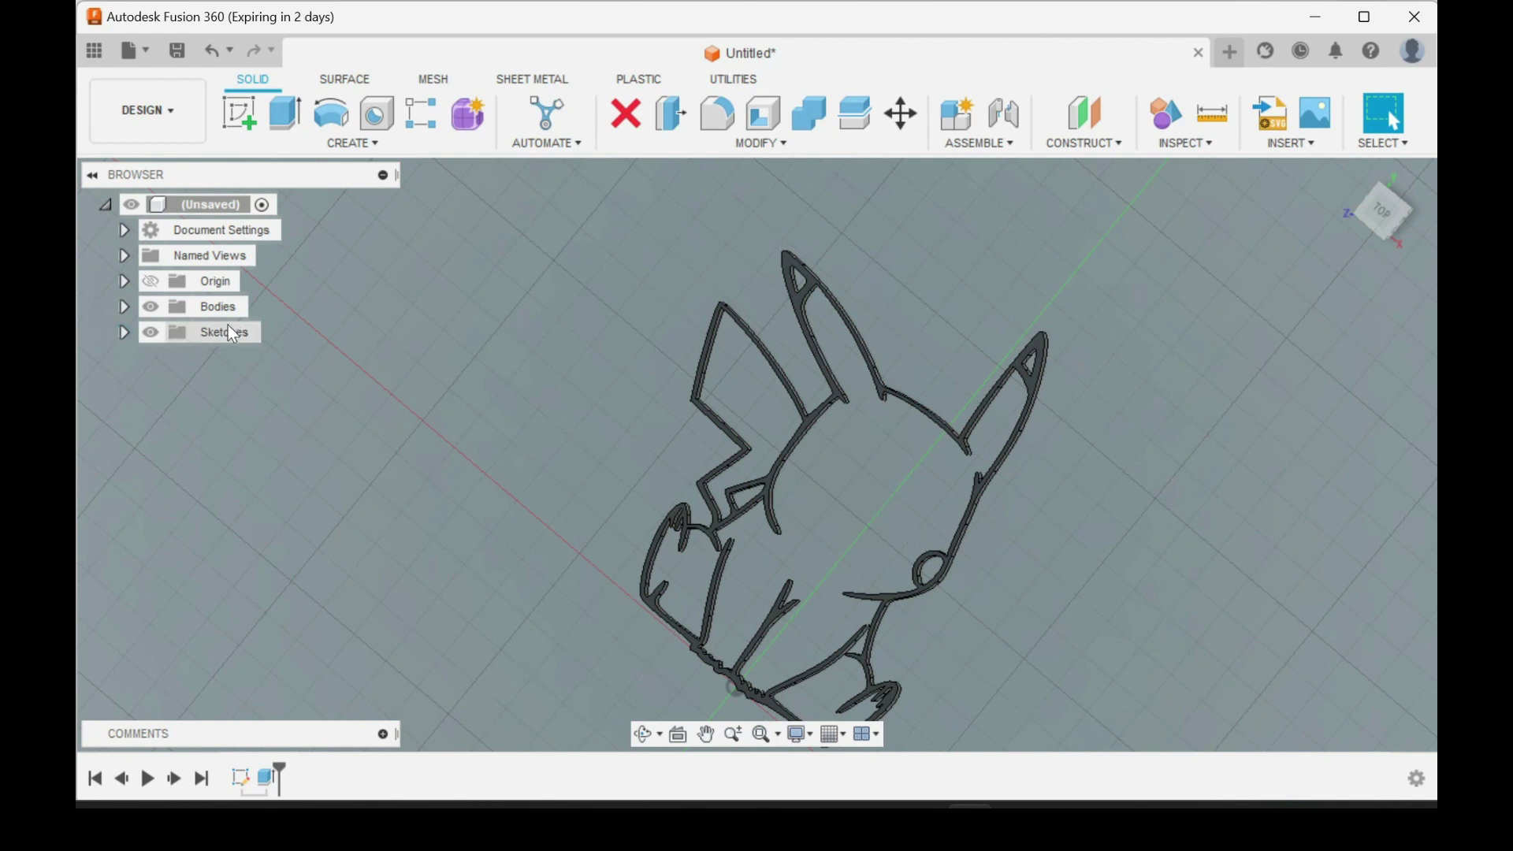
Make the imported drawing's sketch, Sketch1, visible again
{"action": "left_click", "coordinate": [124, 332]}
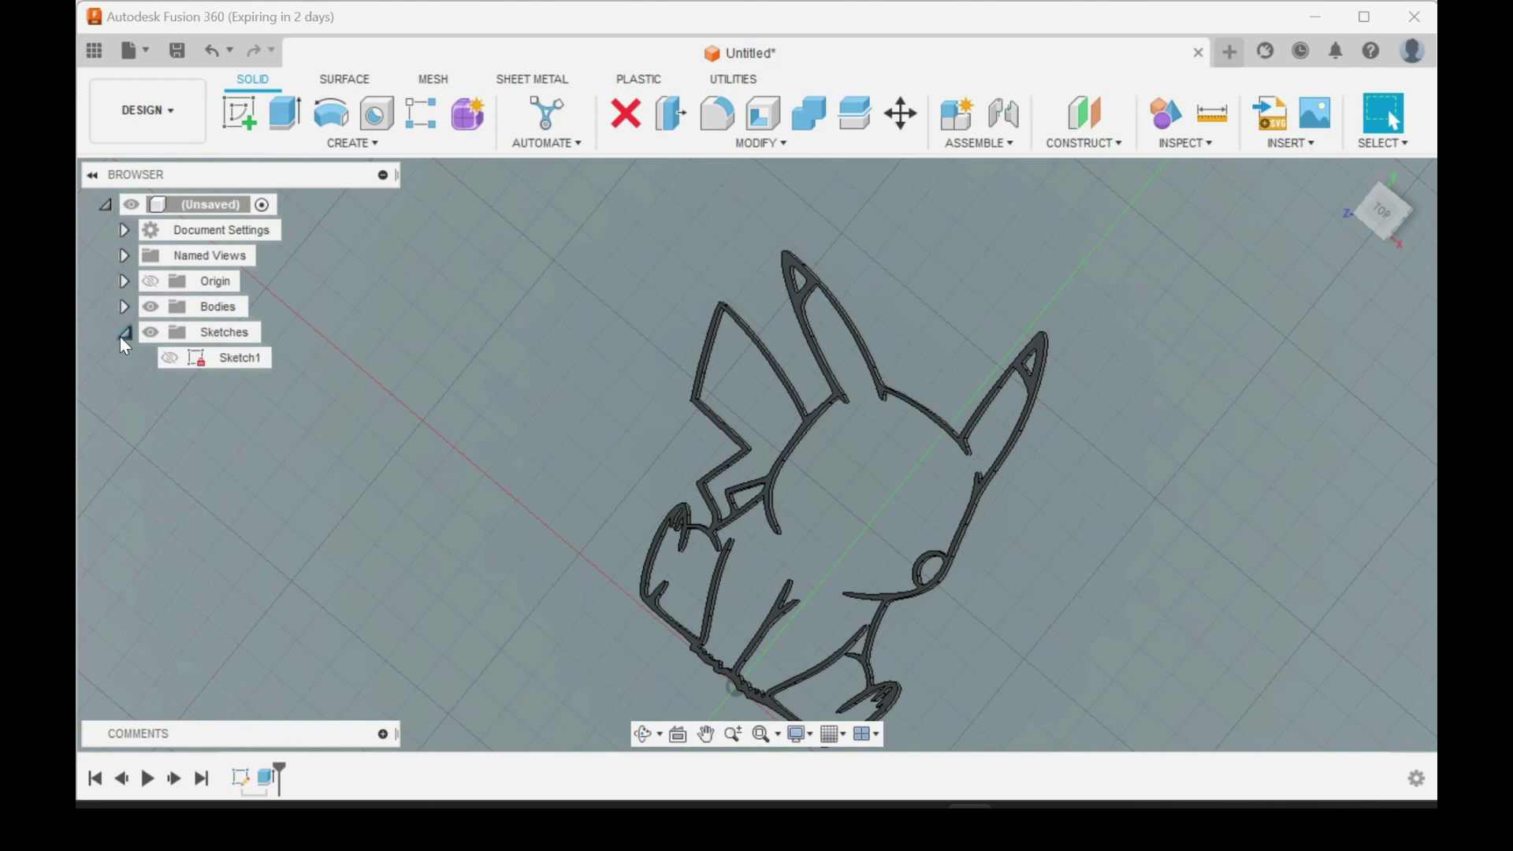
{"action": "left_click", "coordinate": [169, 359]}
{"action": "scroll", "coordinate": [954, 583], "scroll_direction": "down", "scroll_amount": 2}
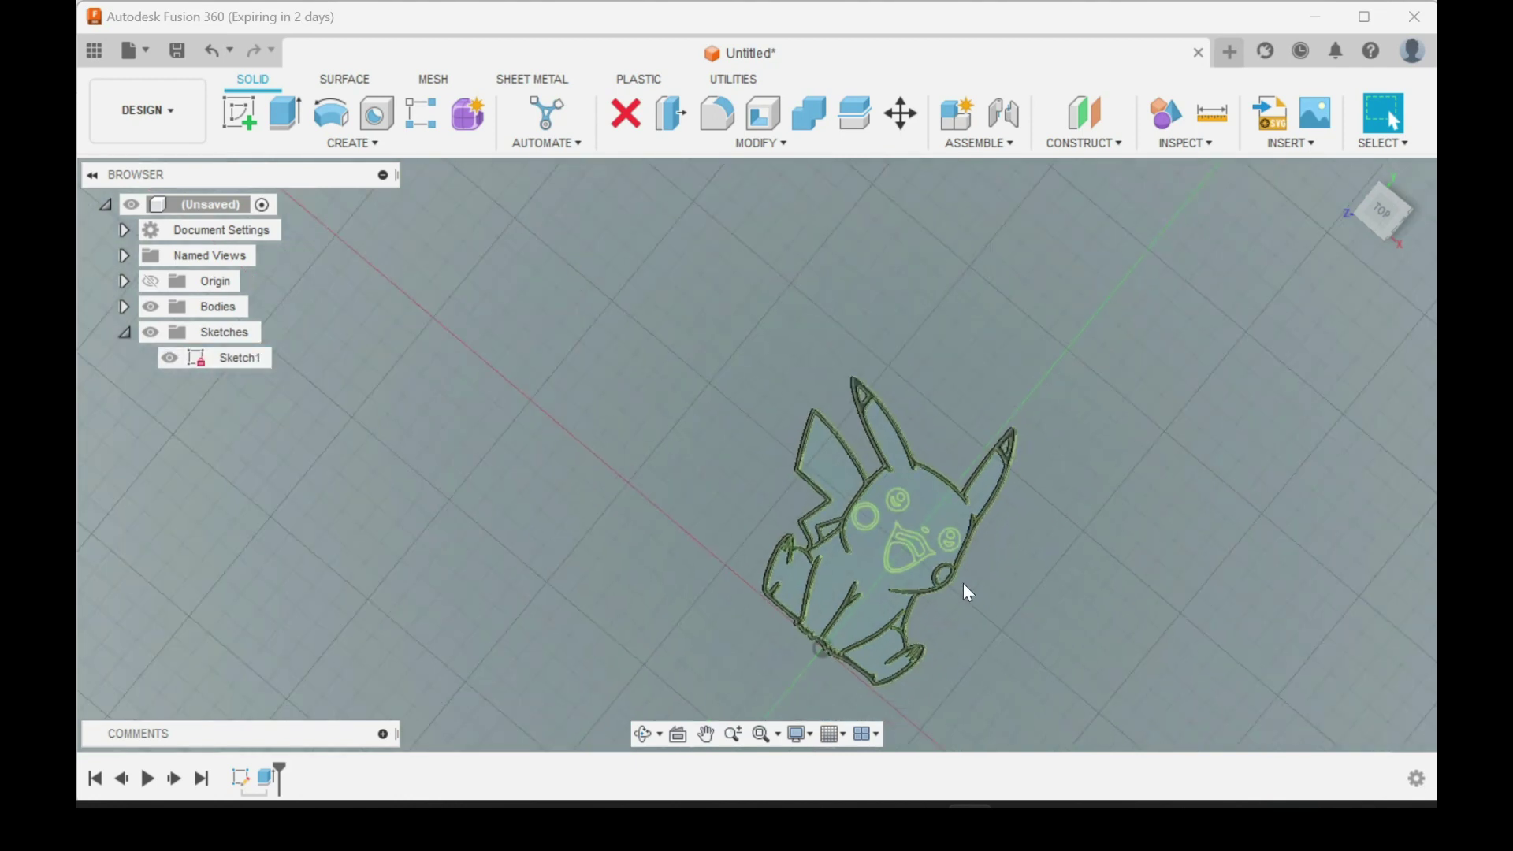
Extrude the mouth outline, the cheek ring and both eye profiles 2 mm as new bodies
{"action": "scroll", "coordinate": [962, 587], "scroll_direction": "up", "scroll_amount": 8}
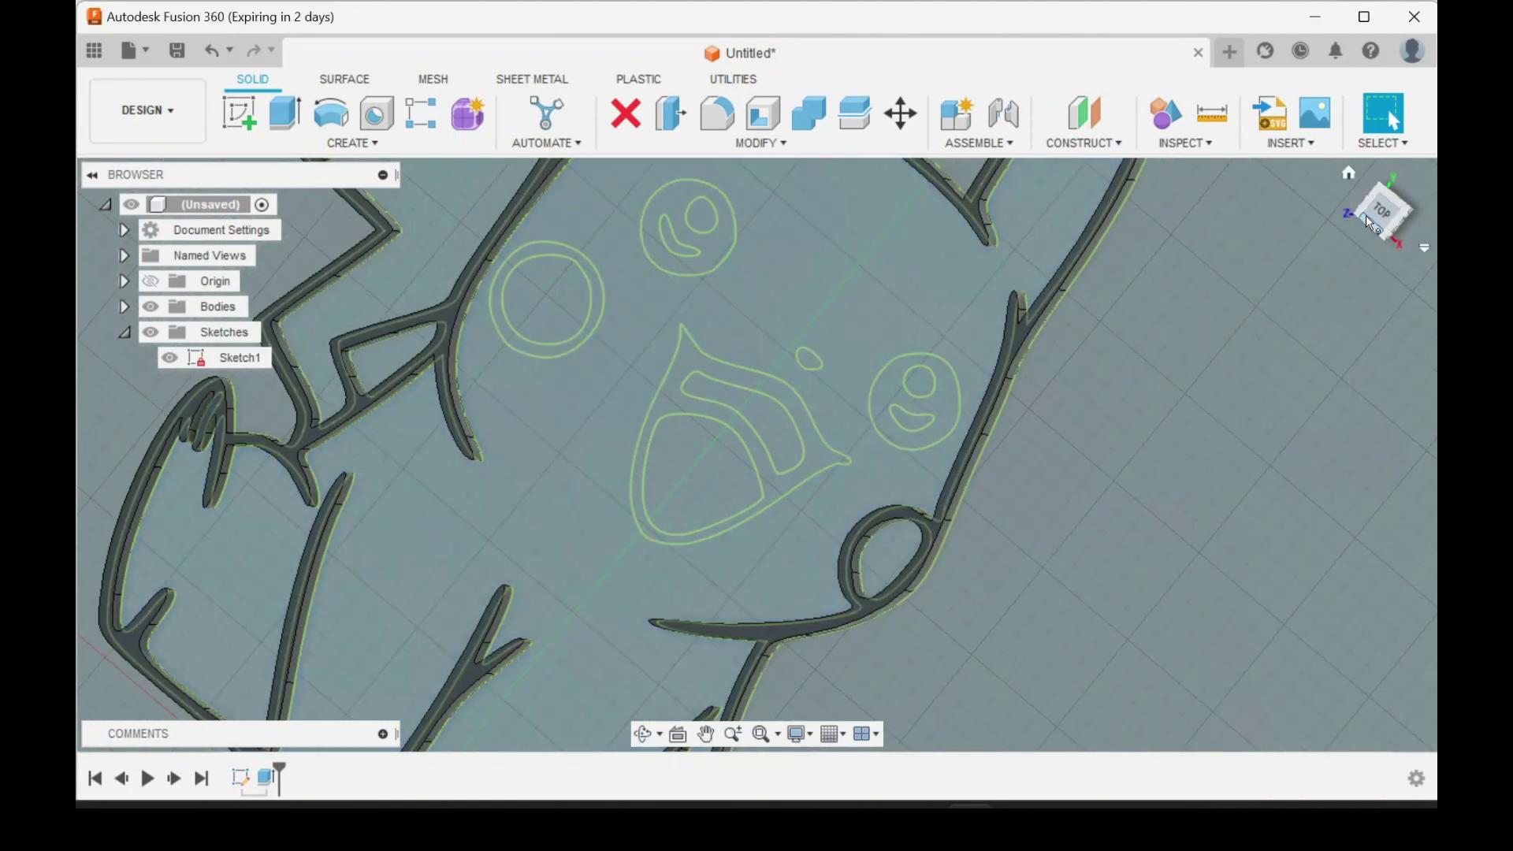
{"action": "left_click", "coordinate": [1366, 214]}
{"action": "left_click", "coordinate": [1392, 202]}
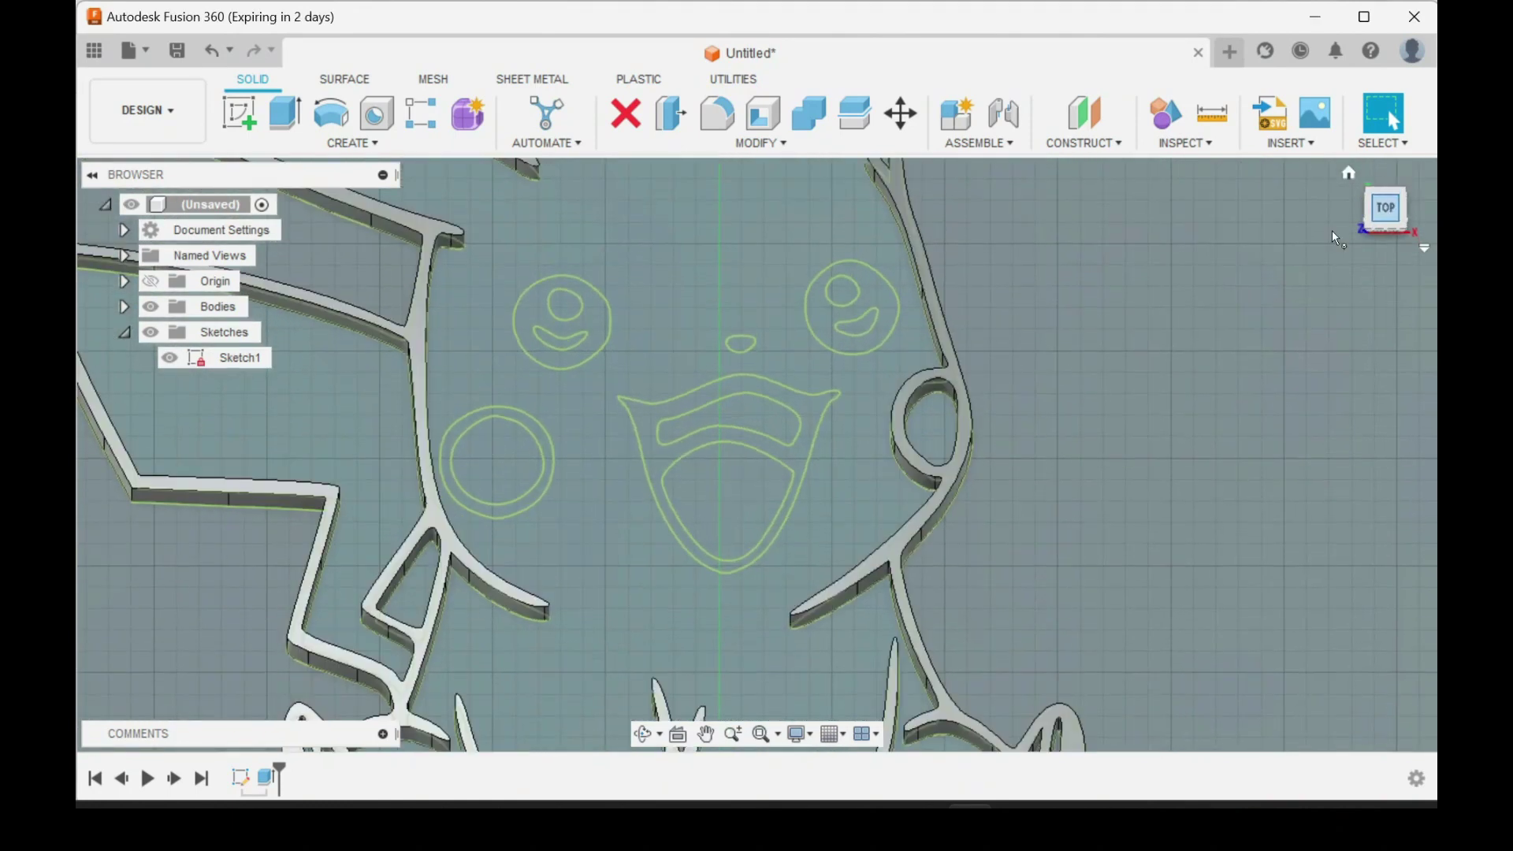
{"action": "left_click", "coordinate": [796, 455]}
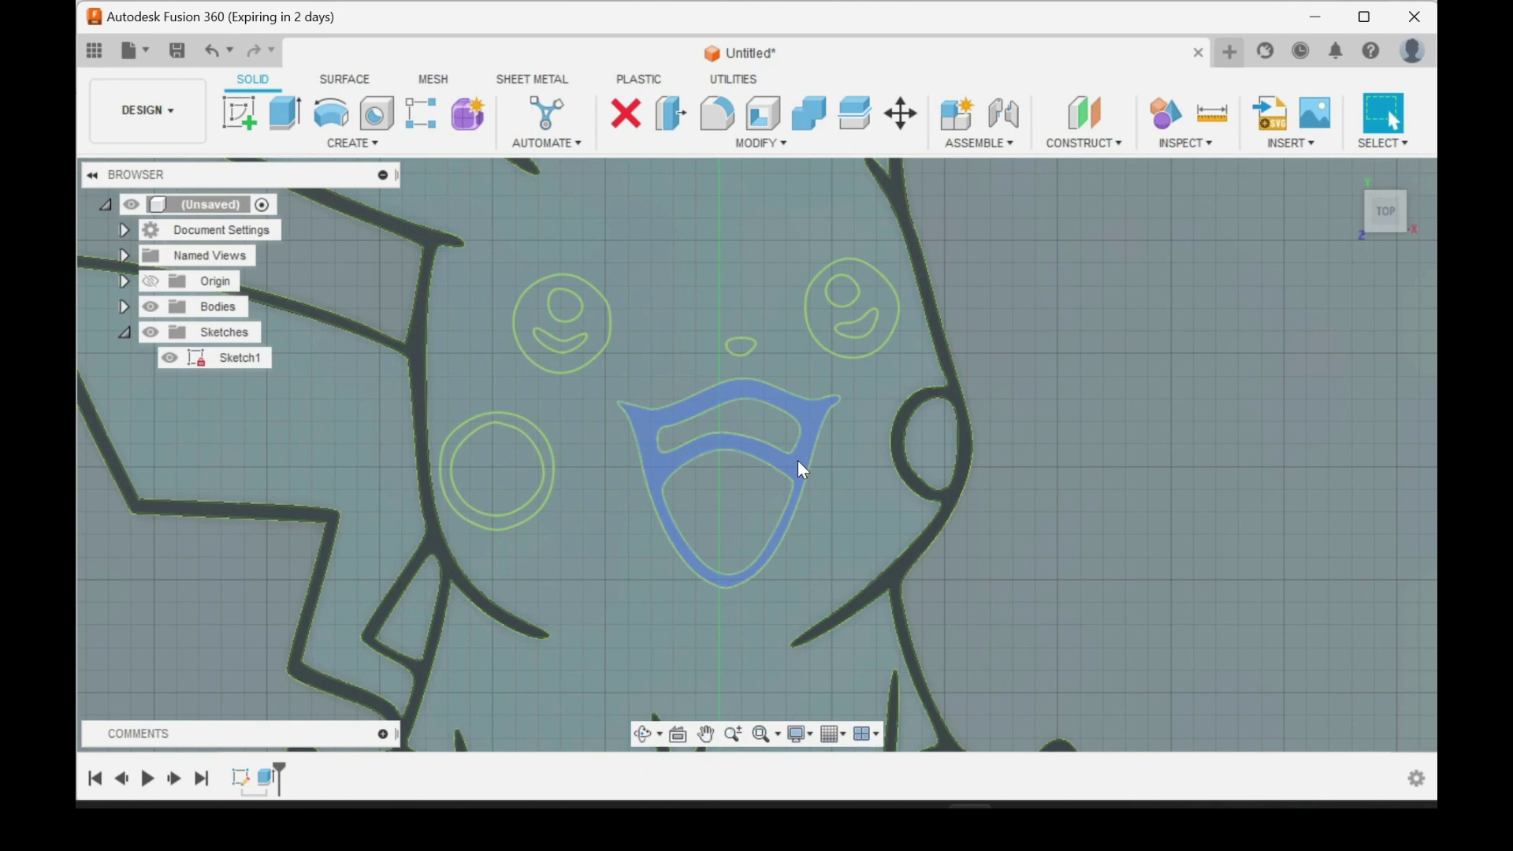
{"action": "left_click", "coordinate": [799, 462]}
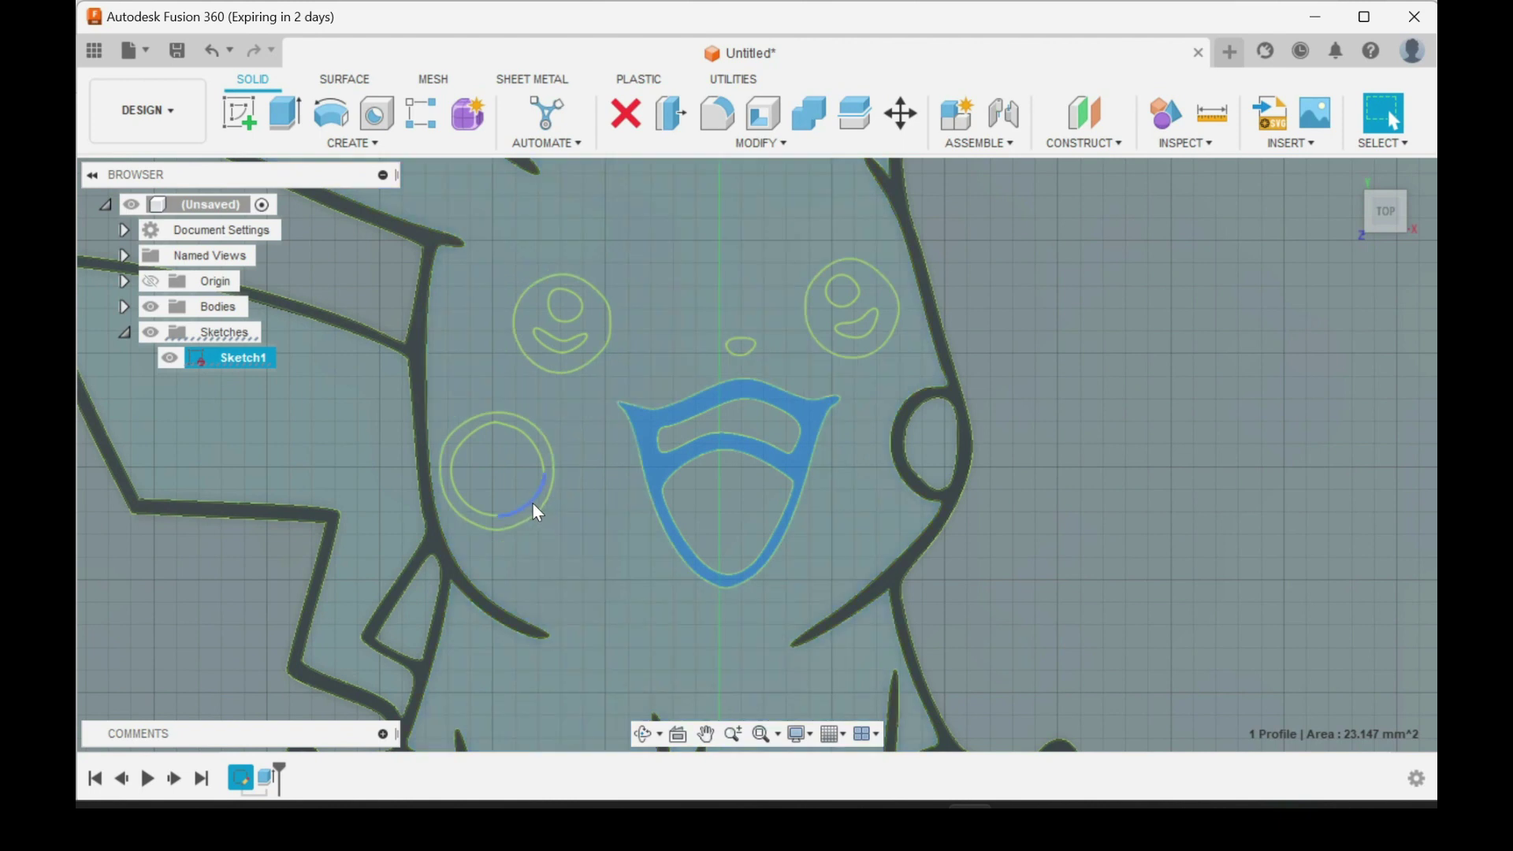
{"action": "scroll", "coordinate": [535, 477], "scroll_direction": "up", "scroll_amount": 5}
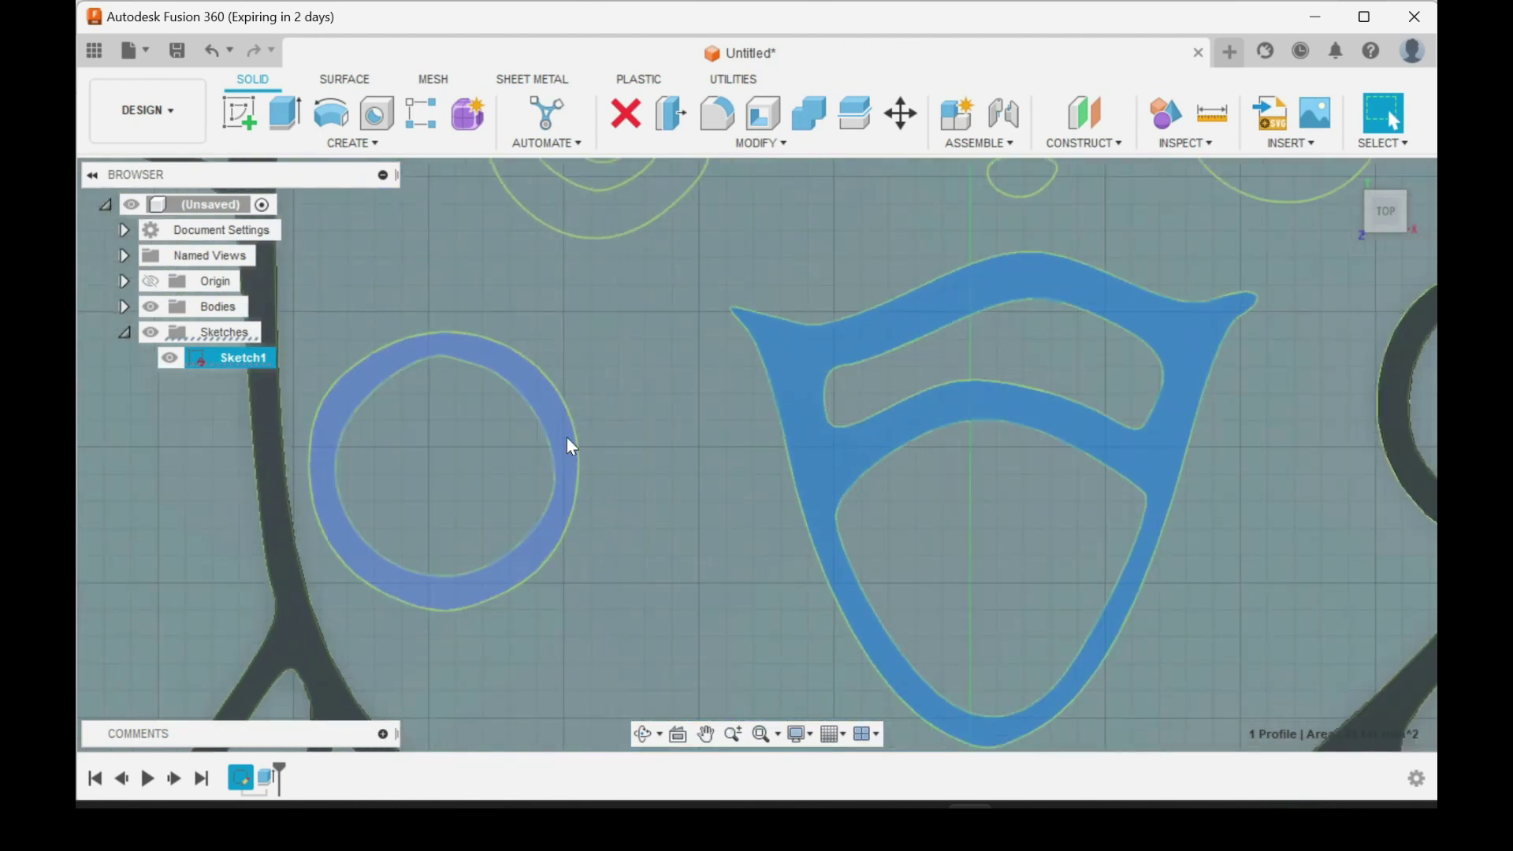
{"action": "left_click", "coordinate": [568, 439]}
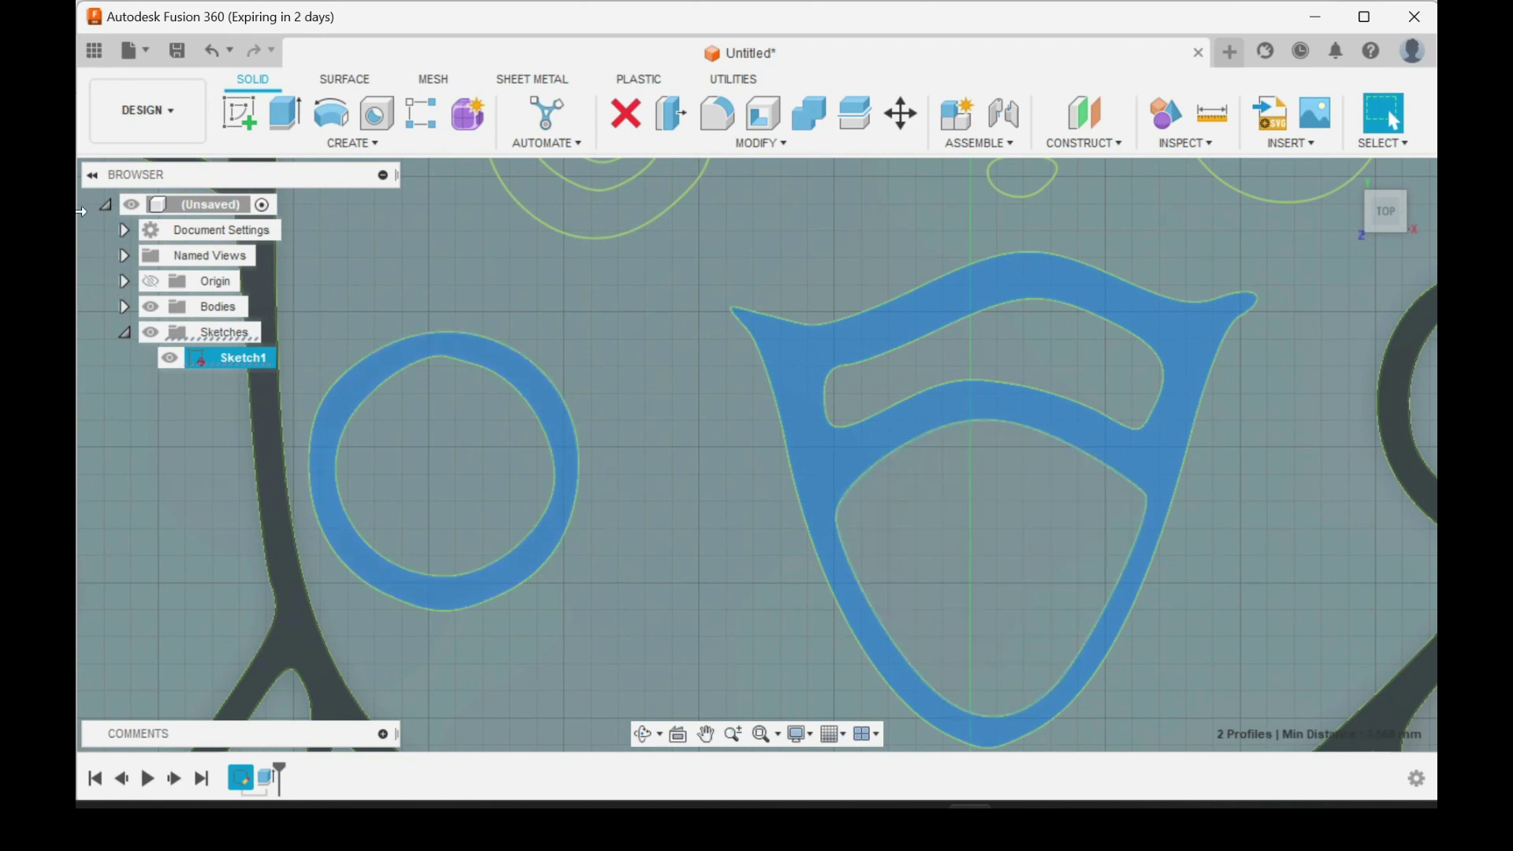
{"action": "scroll", "coordinate": [804, 607], "scroll_direction": "down", "scroll_amount": 4}
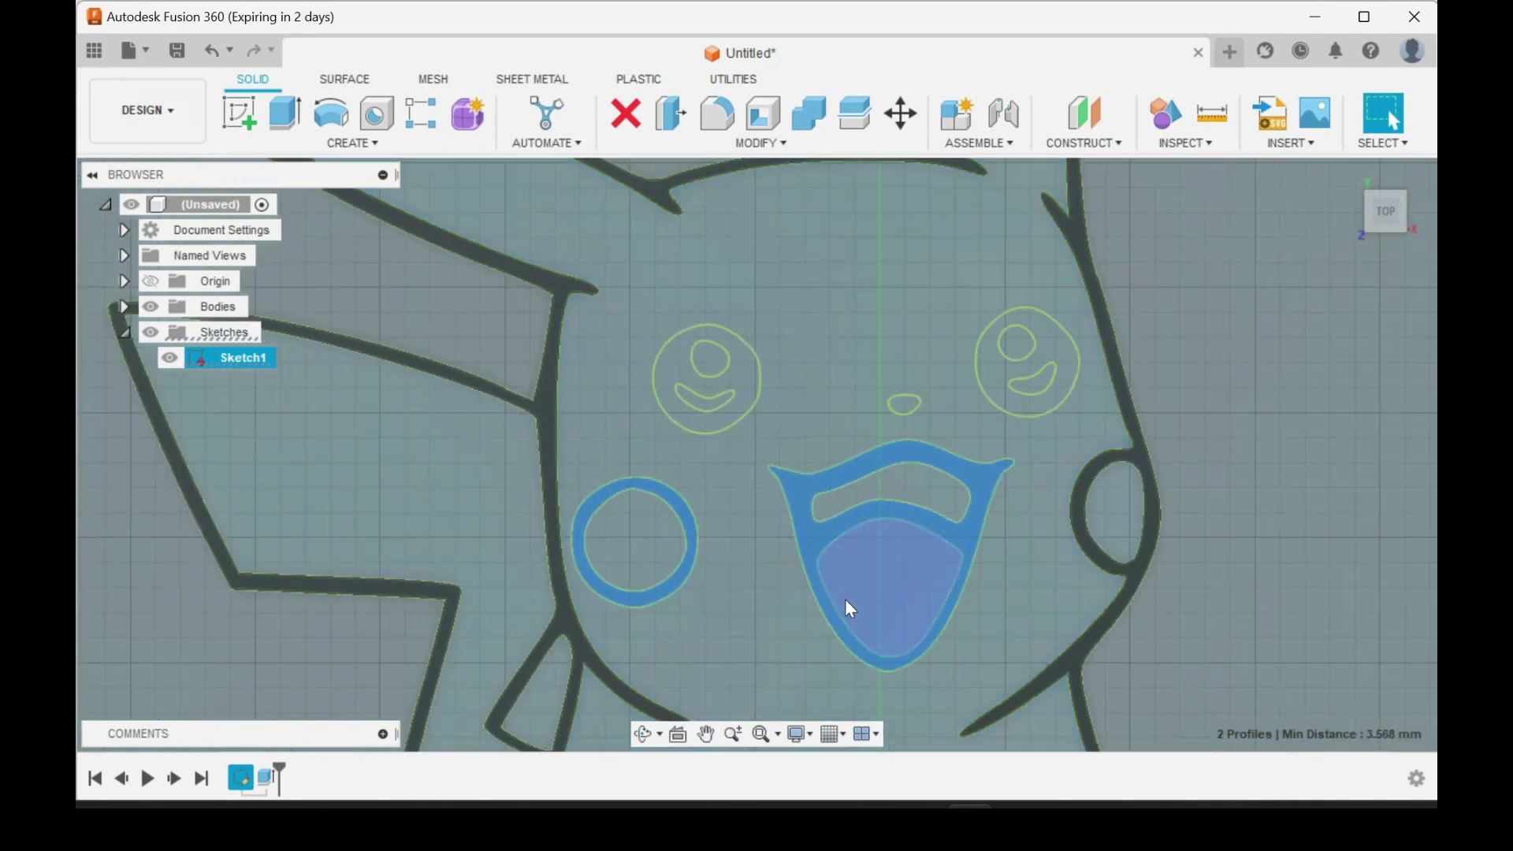
{"action": "scroll", "coordinate": [962, 394], "scroll_direction": "up", "scroll_amount": 3}
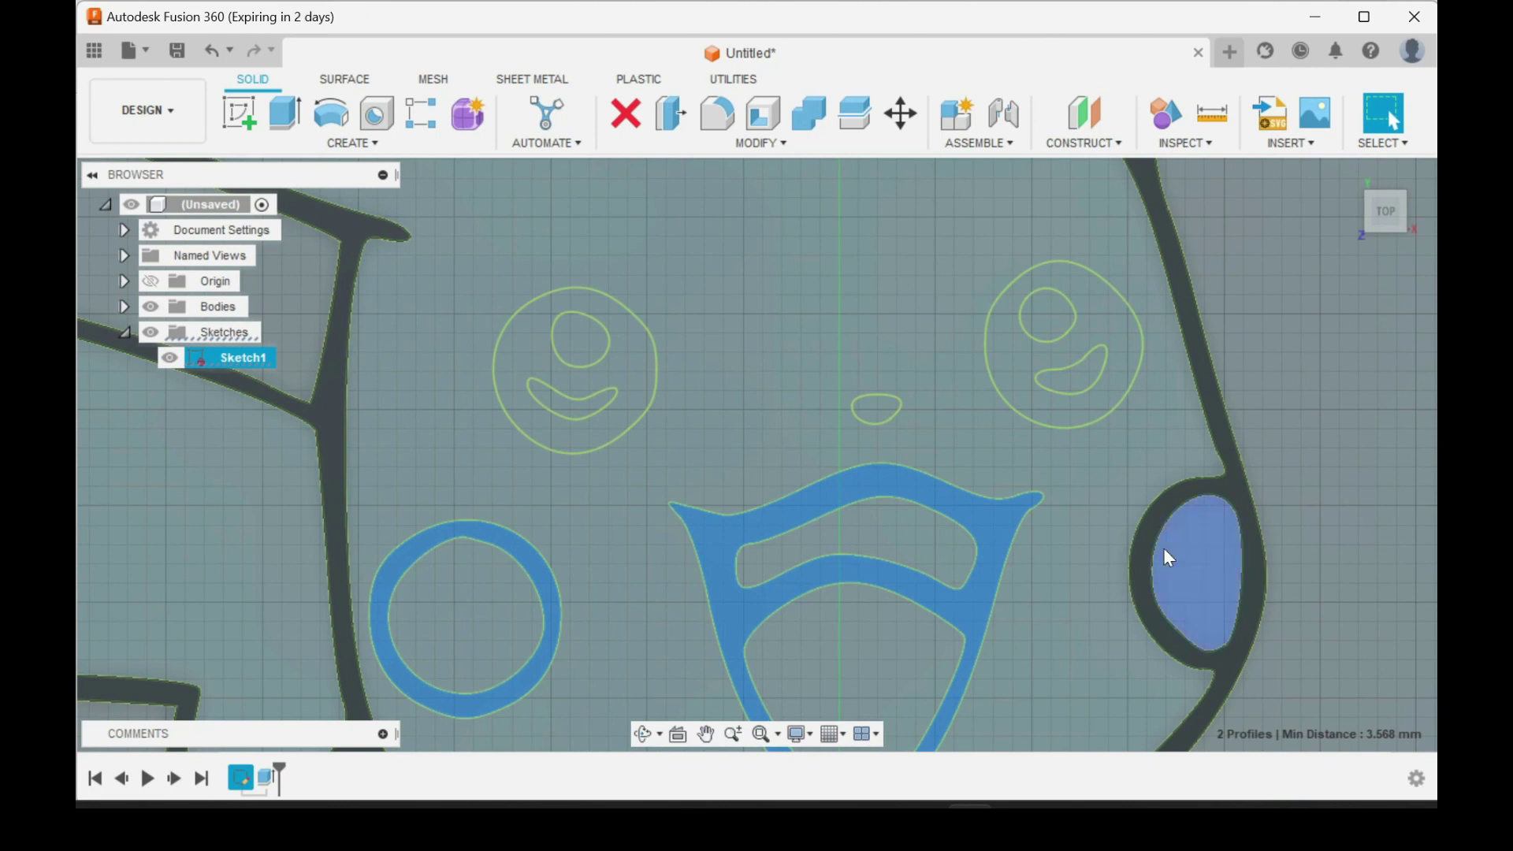
{"action": "left_click", "coordinate": [1010, 352]}
{"action": "left_click", "coordinate": [630, 375]}
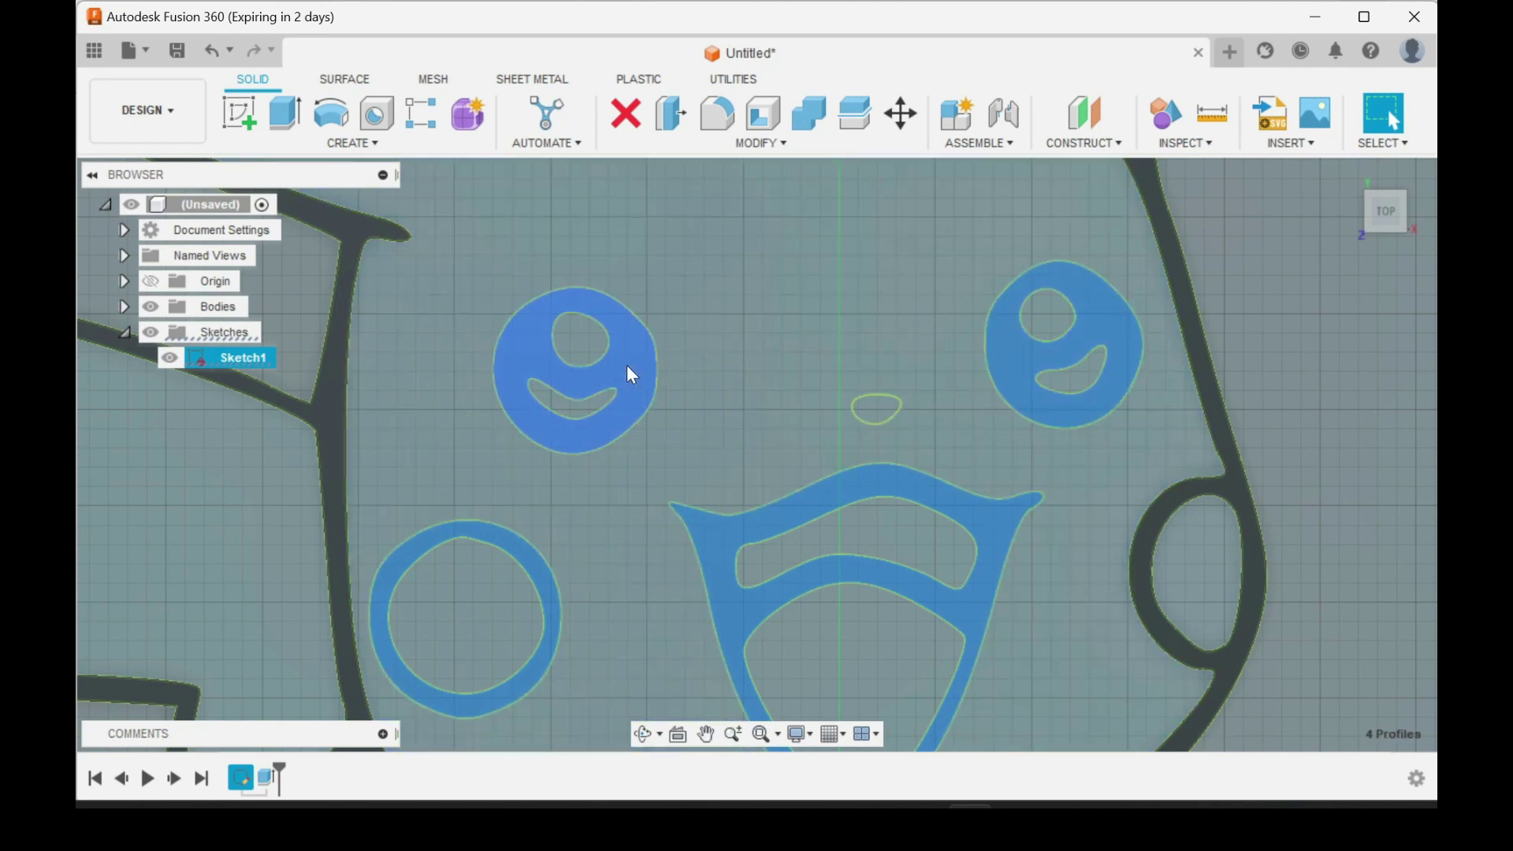
{"action": "key", "text": "e"}
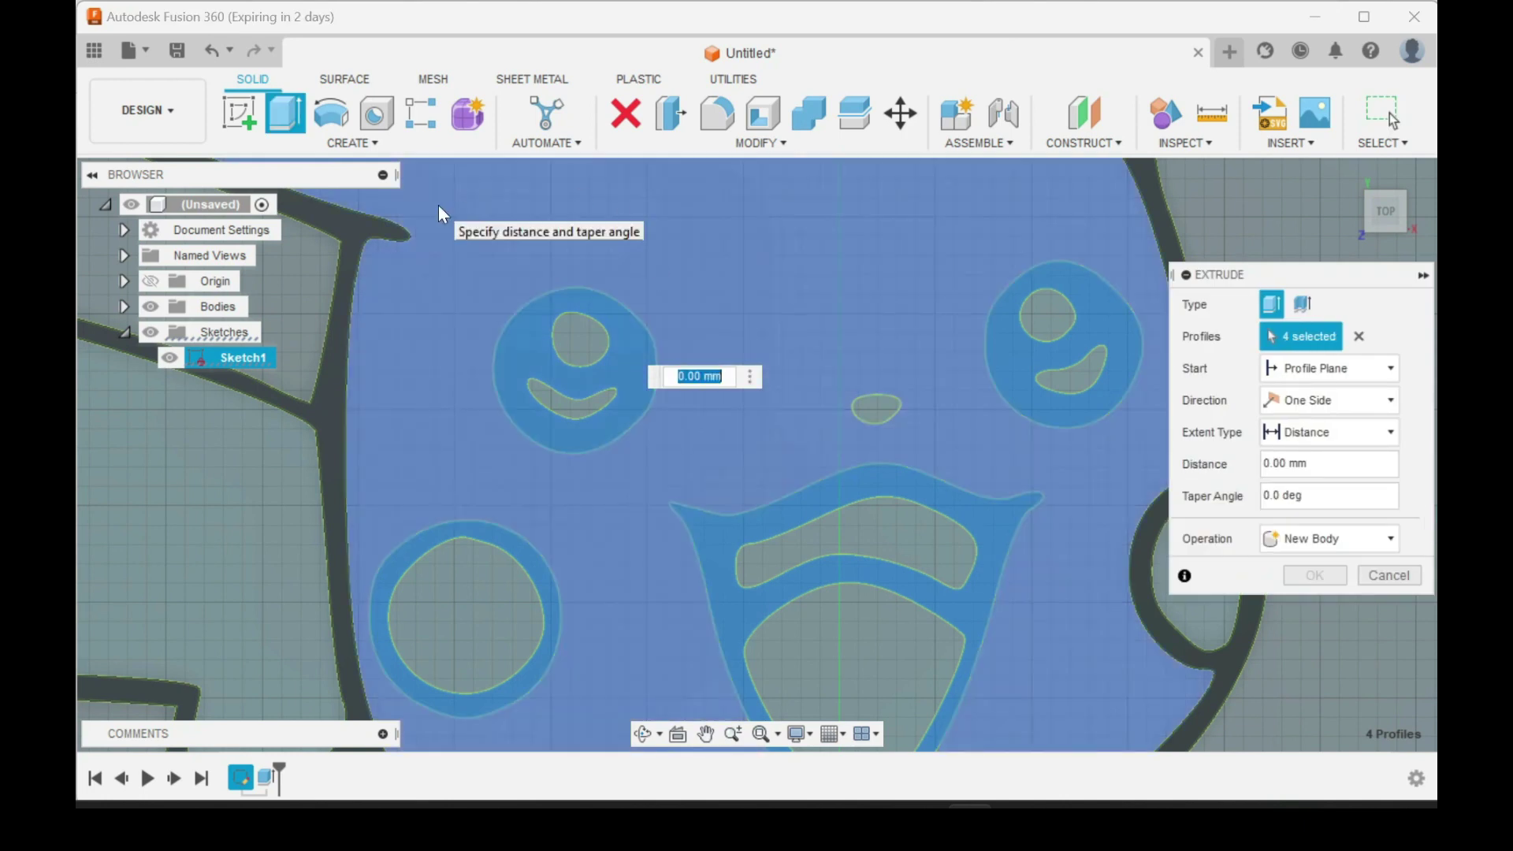
{"action": "type", "text": "2"}
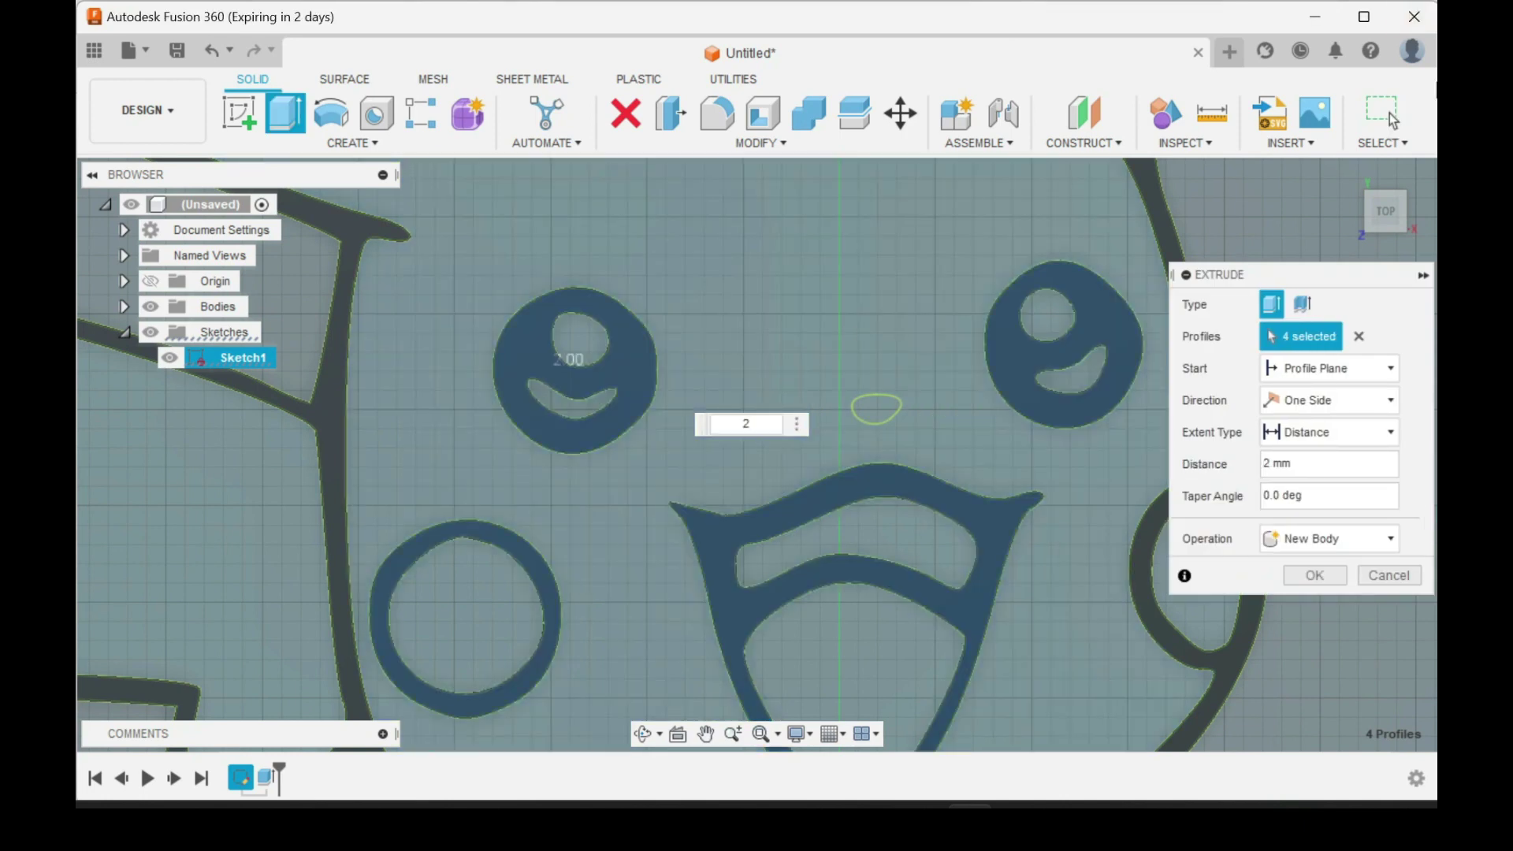
{"action": "left_click", "coordinate": [1324, 577]}
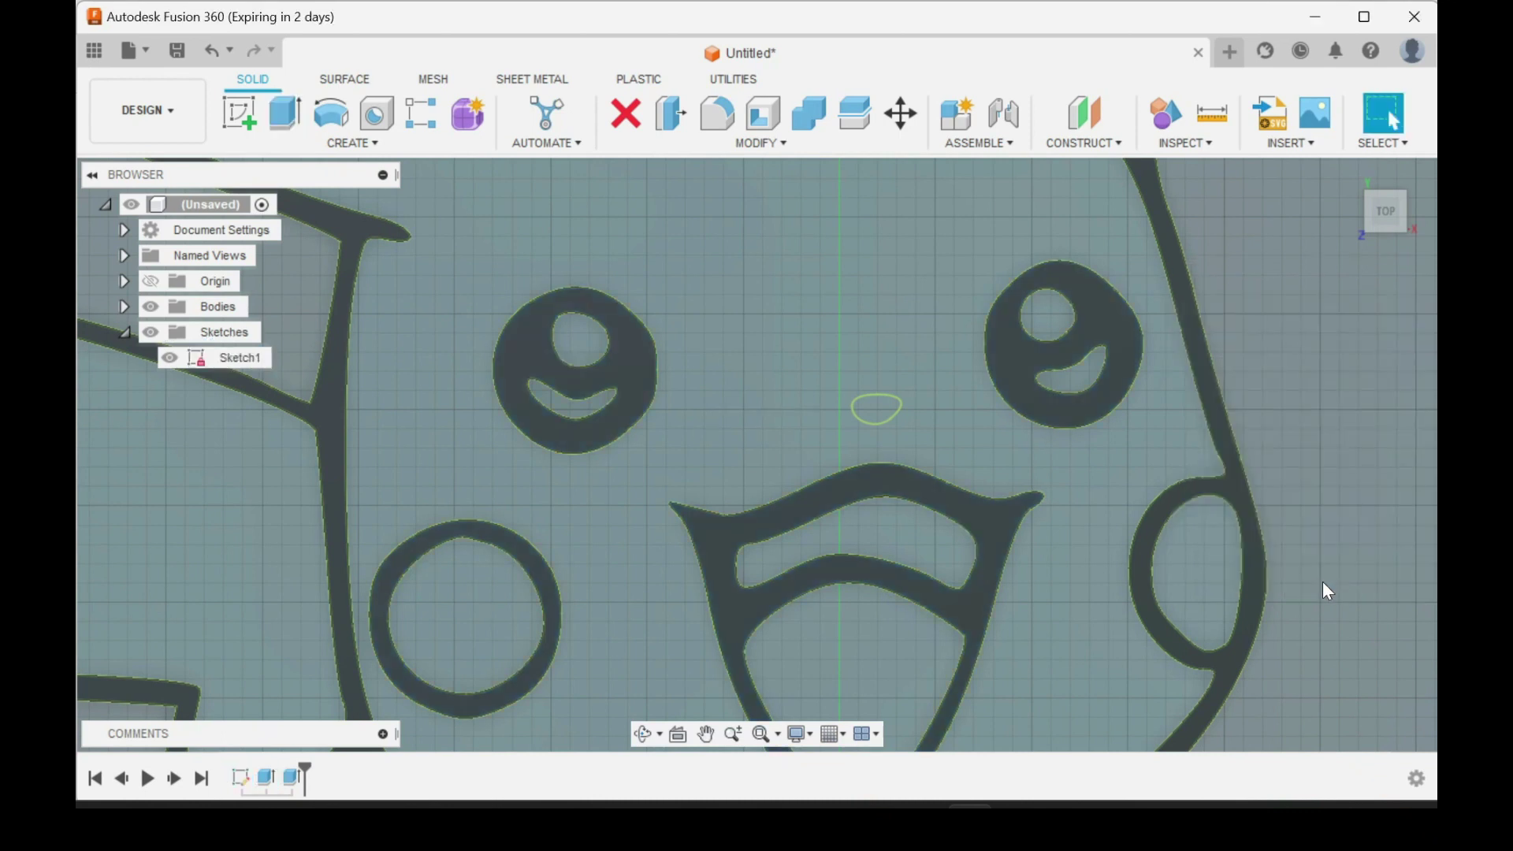
Create a new group among the bodies and name it black
{"action": "left_click_drag", "start_coordinate": [1373, 223], "coordinate": [1312, 356]}
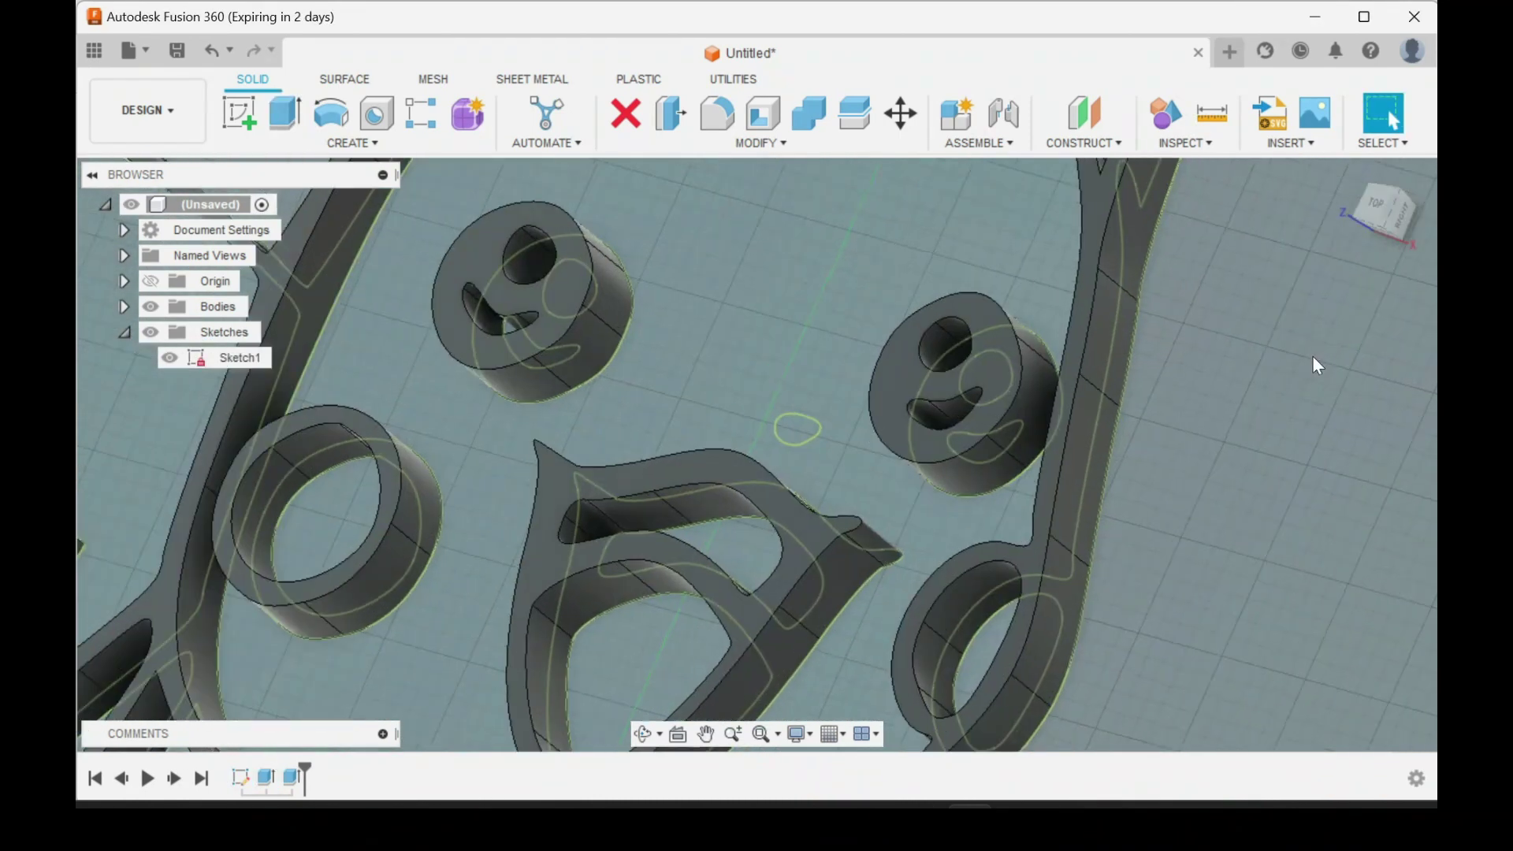
{"action": "scroll", "coordinate": [1311, 358], "scroll_direction": "down", "scroll_amount": 5}
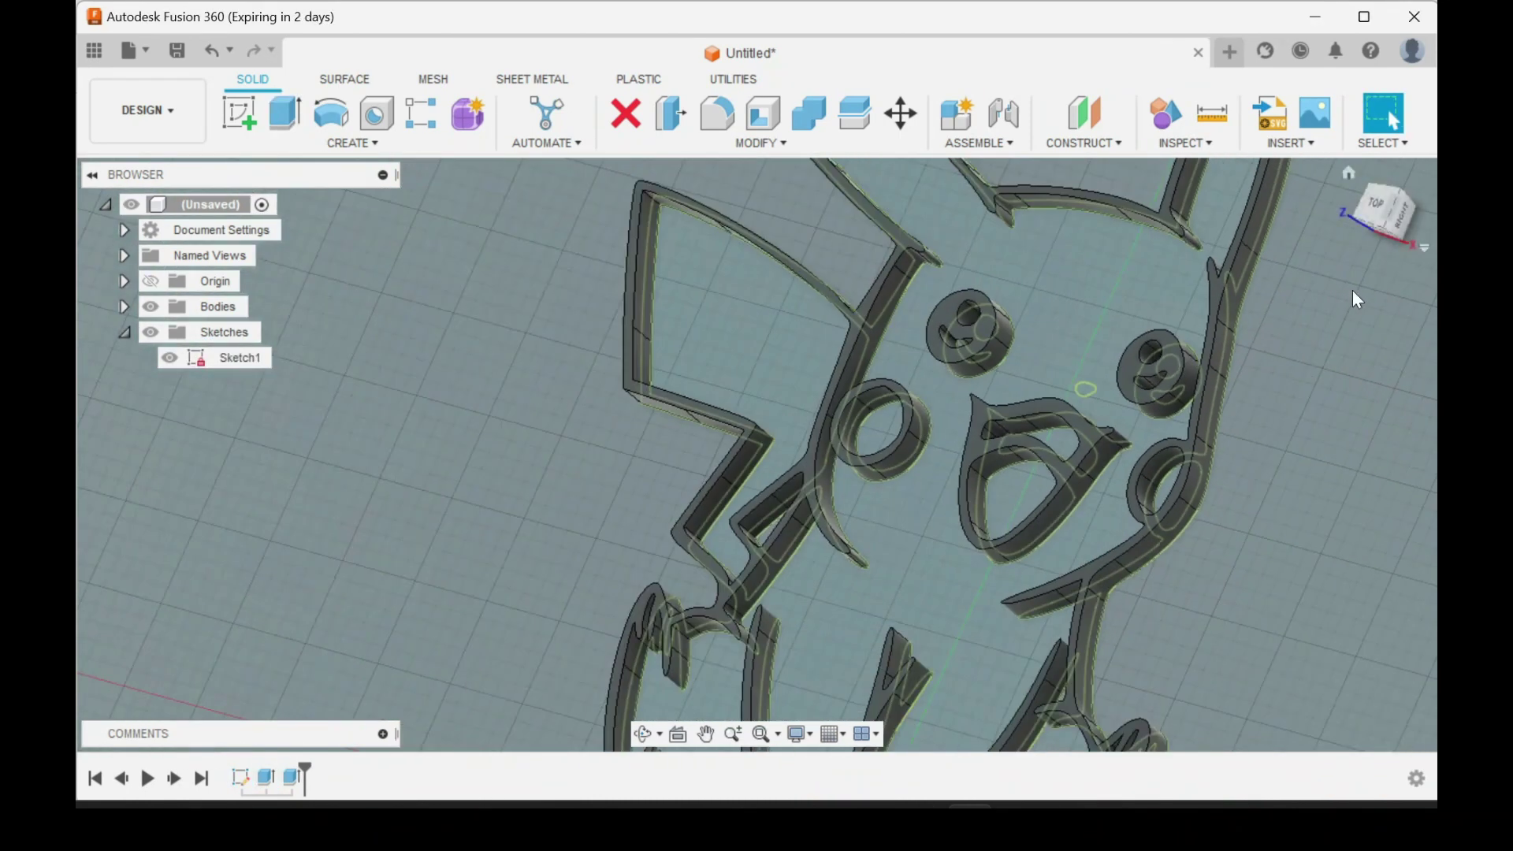
{"action": "left_click", "coordinate": [1376, 207]}
{"action": "scroll", "coordinate": [894, 518], "scroll_direction": "down", "scroll_amount": 2}
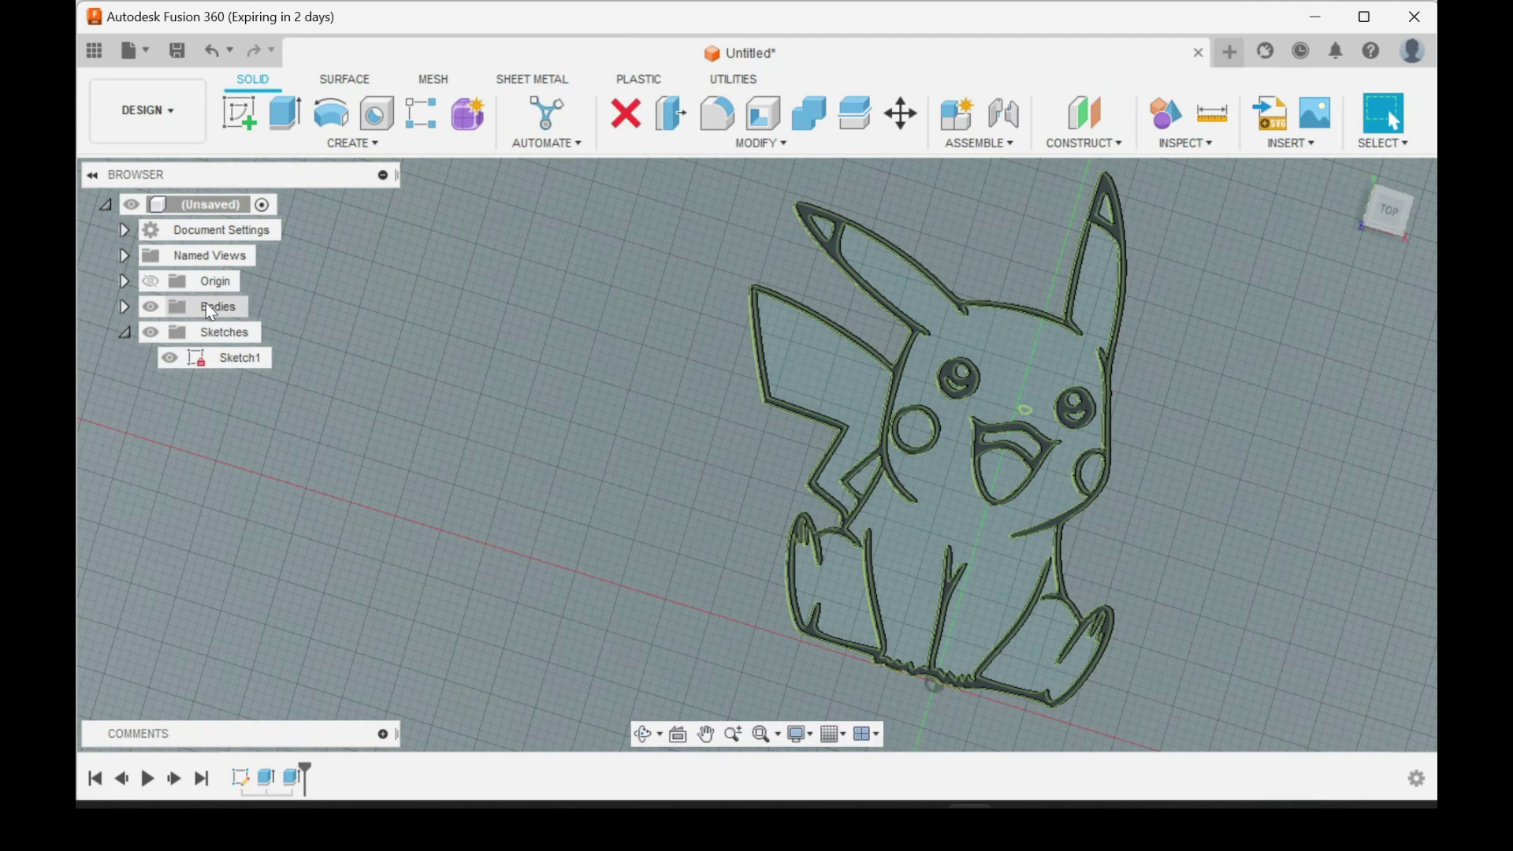
{"action": "left_click", "coordinate": [124, 307]}
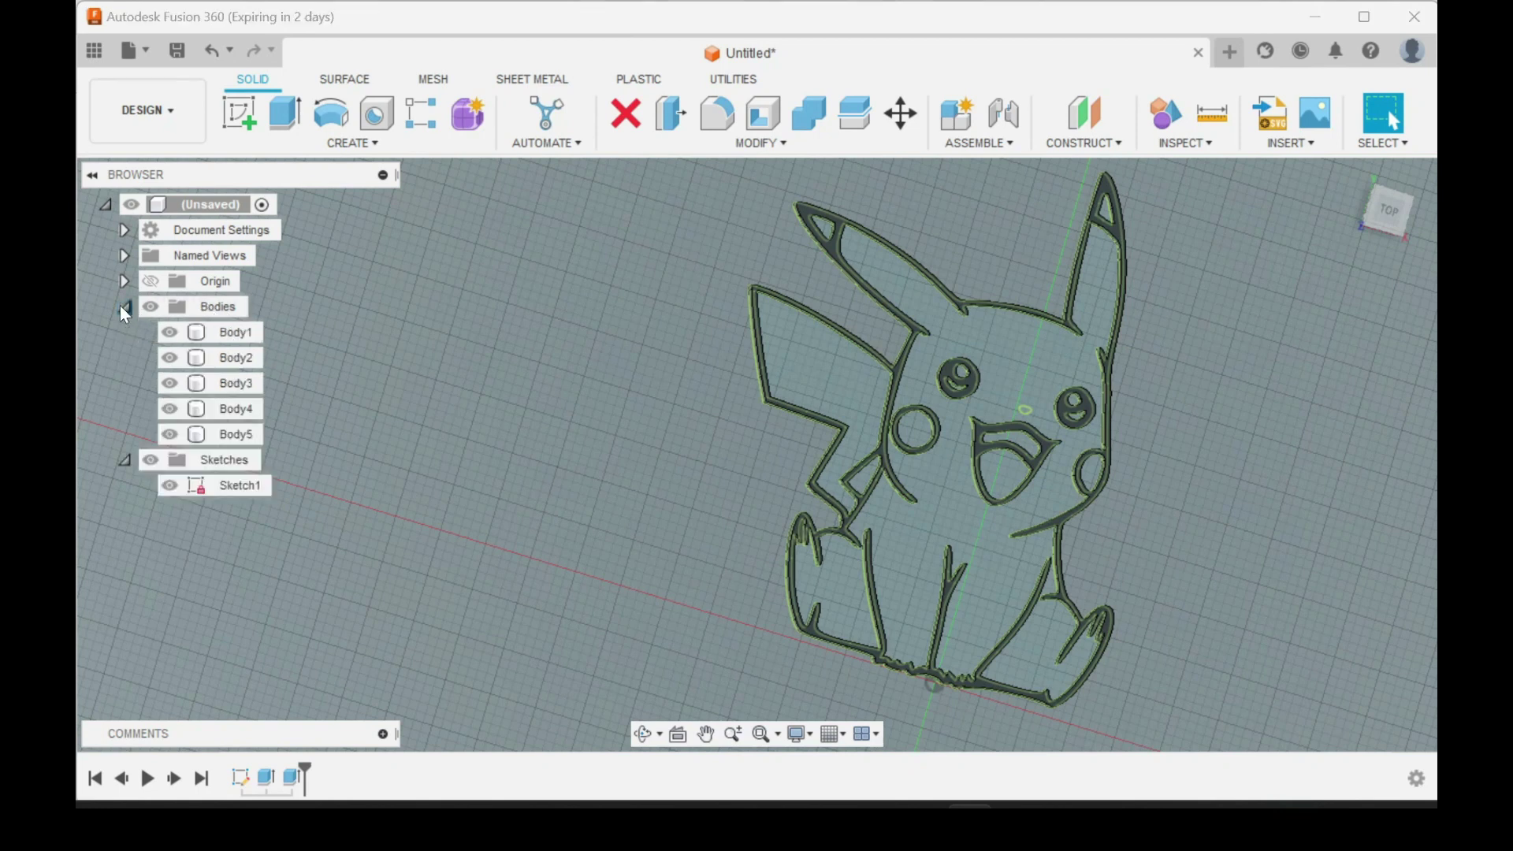
{"action": "left_click", "coordinate": [207, 314]}
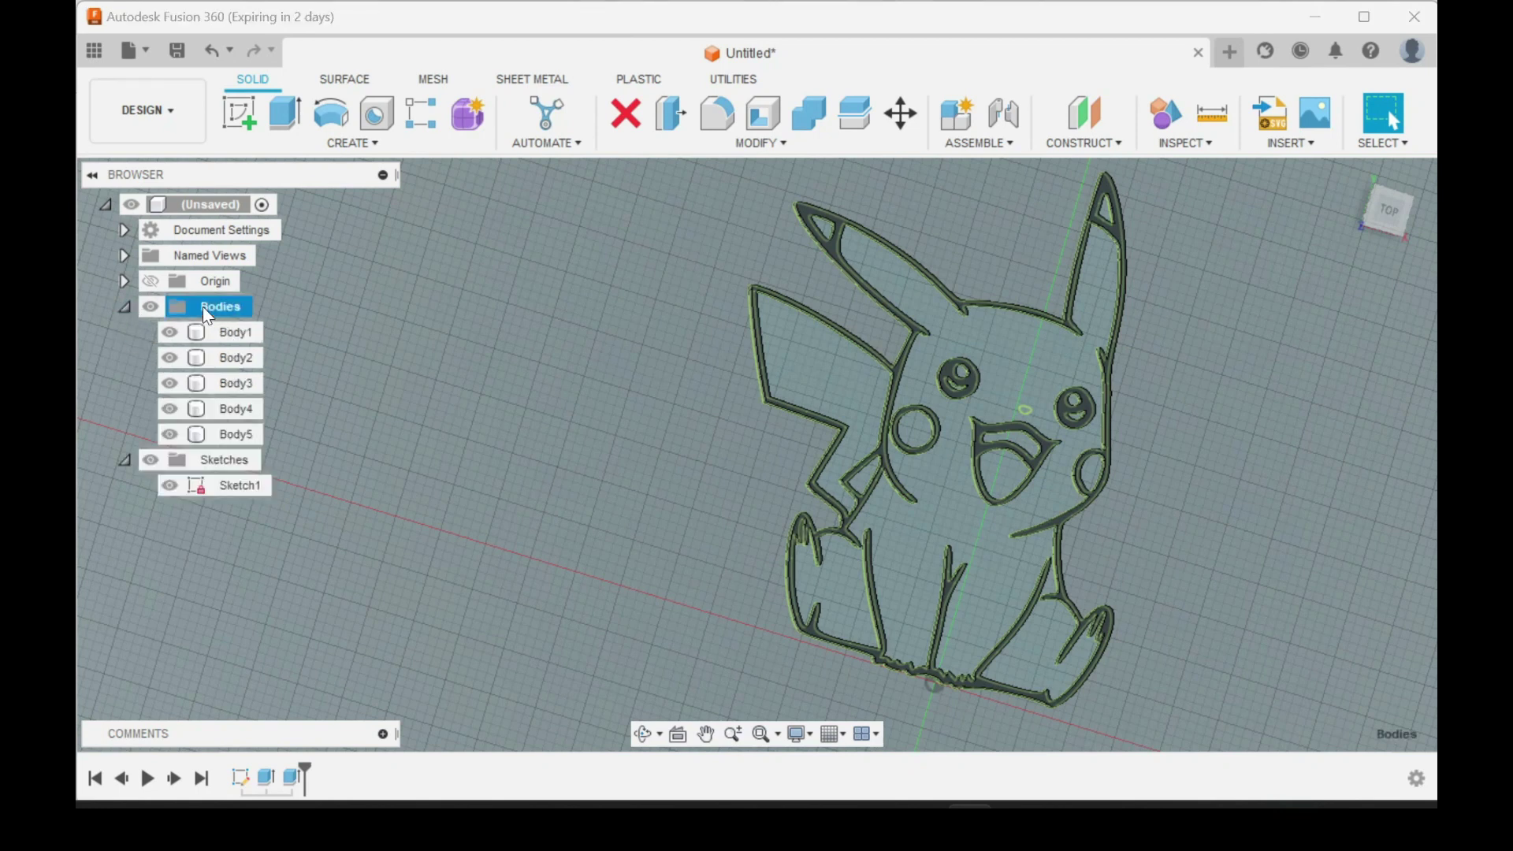
{"action": "right_click", "coordinate": [203, 309]}
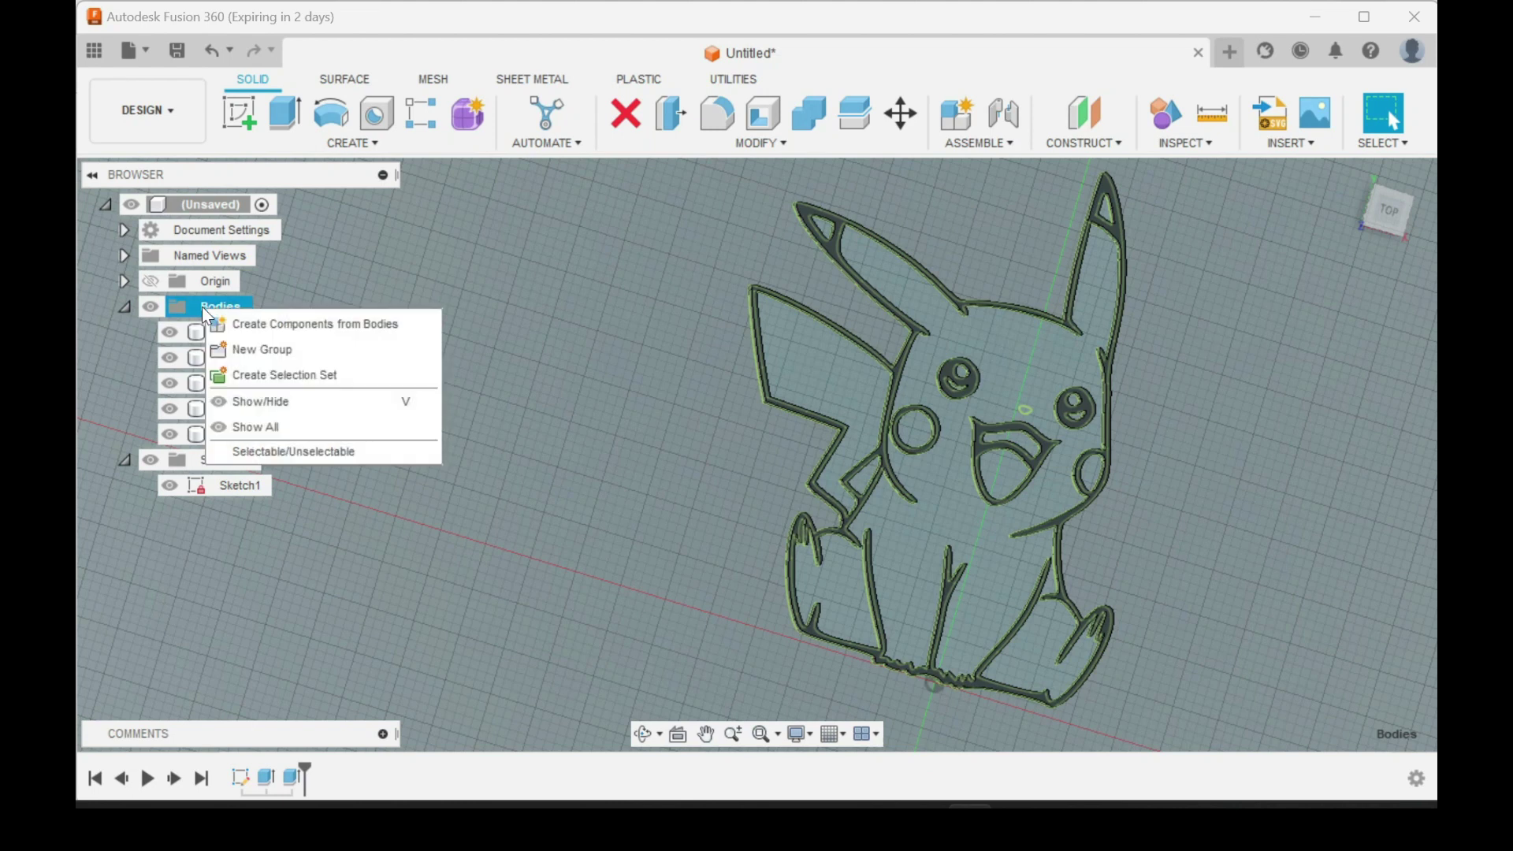
{"action": "left_click", "coordinate": [284, 352]}
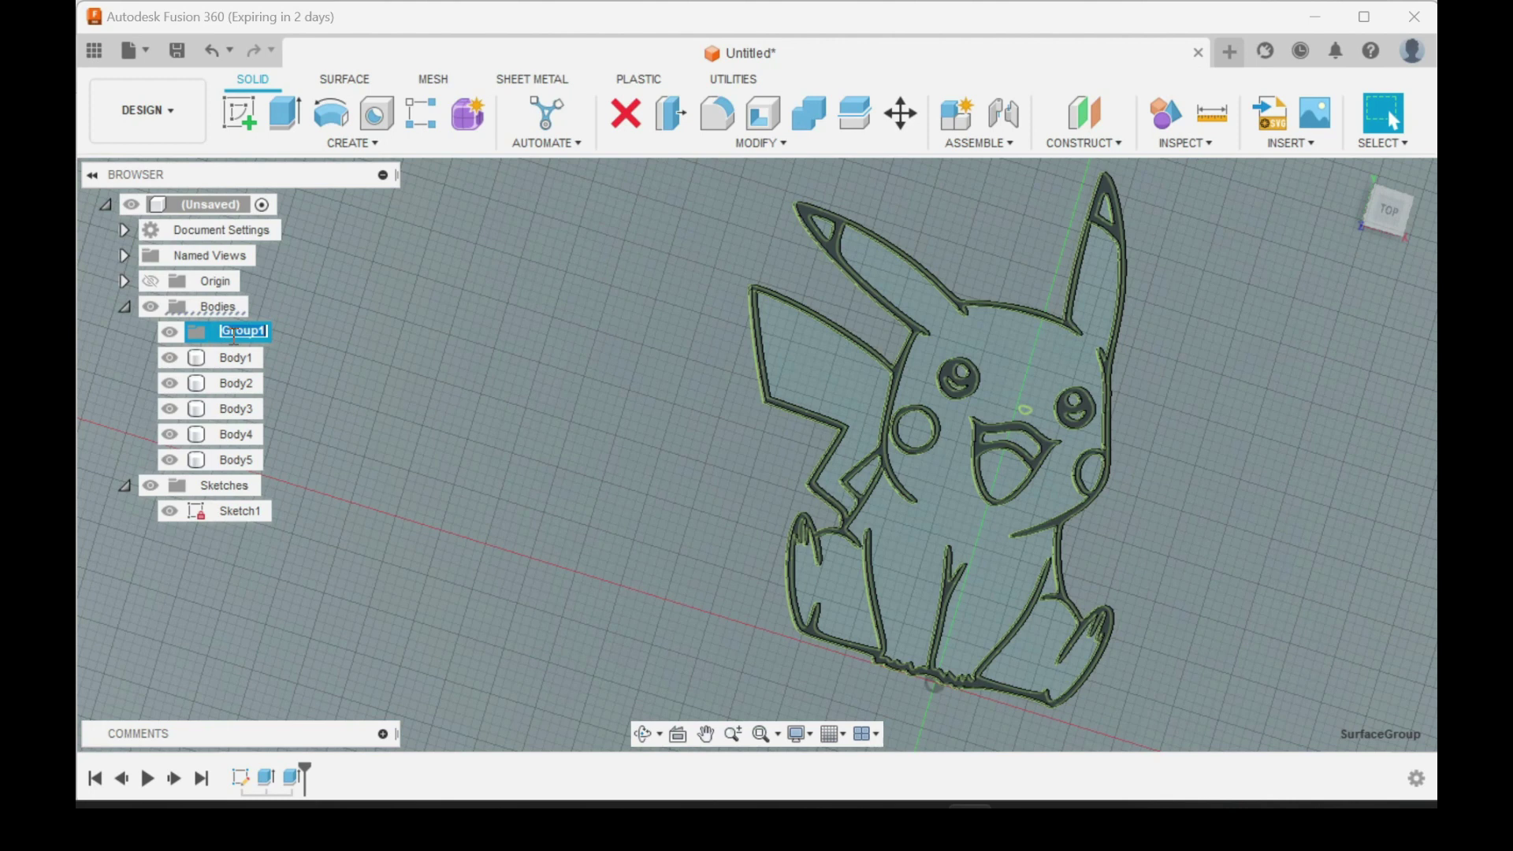
{"action": "double_click", "coordinate": [232, 336]}
{"action": "type", "text": "black"}
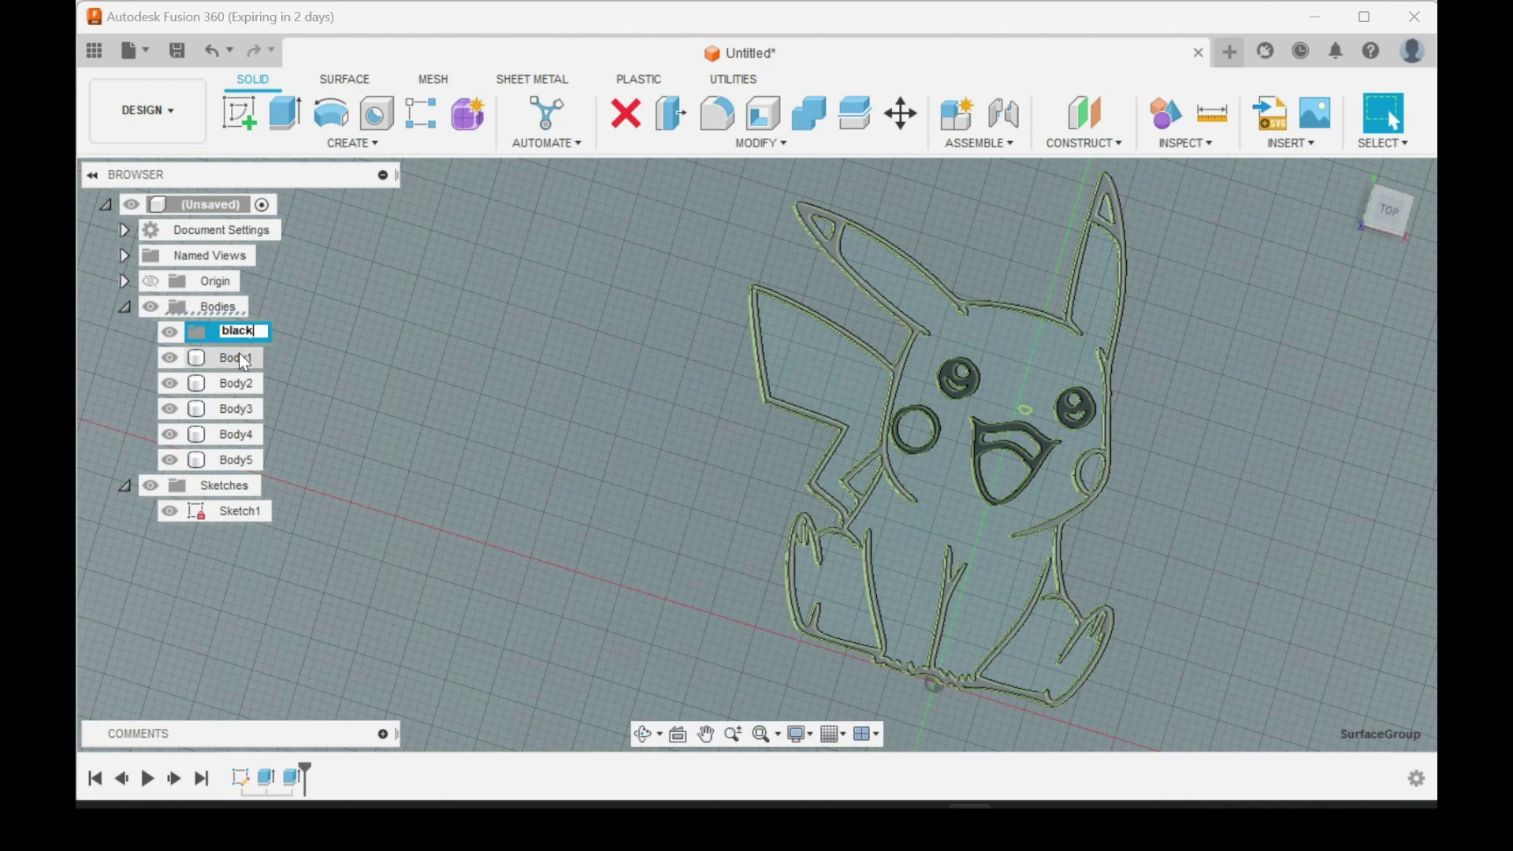
Move Body1 through Body5 into the black group
{"action": "left_click", "coordinate": [246, 358]}
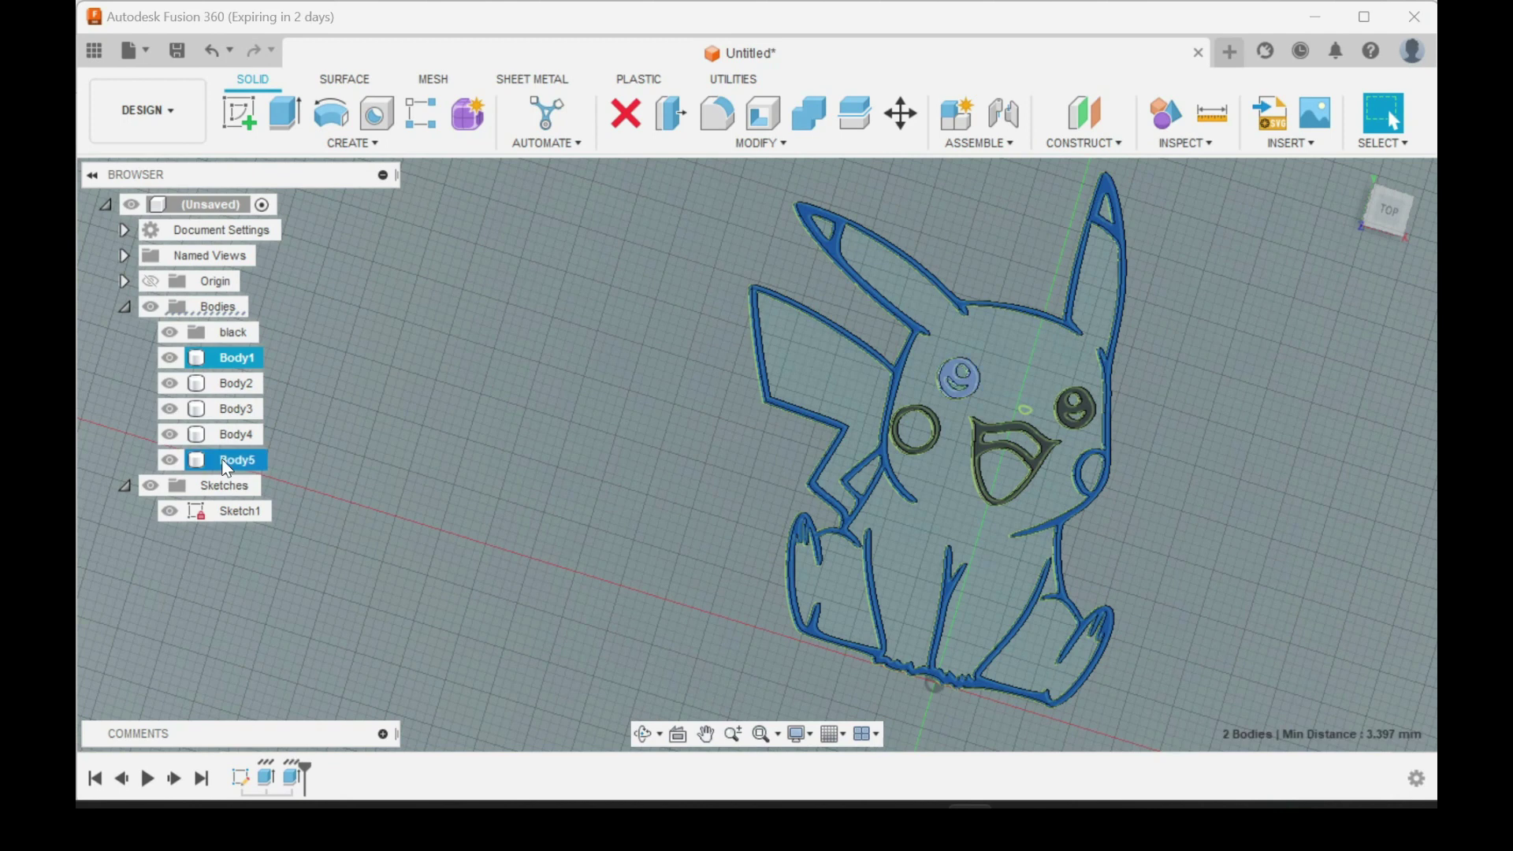
{"action": "left_click", "coordinate": [246, 429], "text": "ctrl"}
{"action": "left_click", "coordinate": [247, 412], "text": "ctrl"}
{"action": "left_click", "coordinate": [251, 385], "text": "ctrl"}
{"action": "left_click_drag", "start_coordinate": [221, 353], "coordinate": [224, 329]}
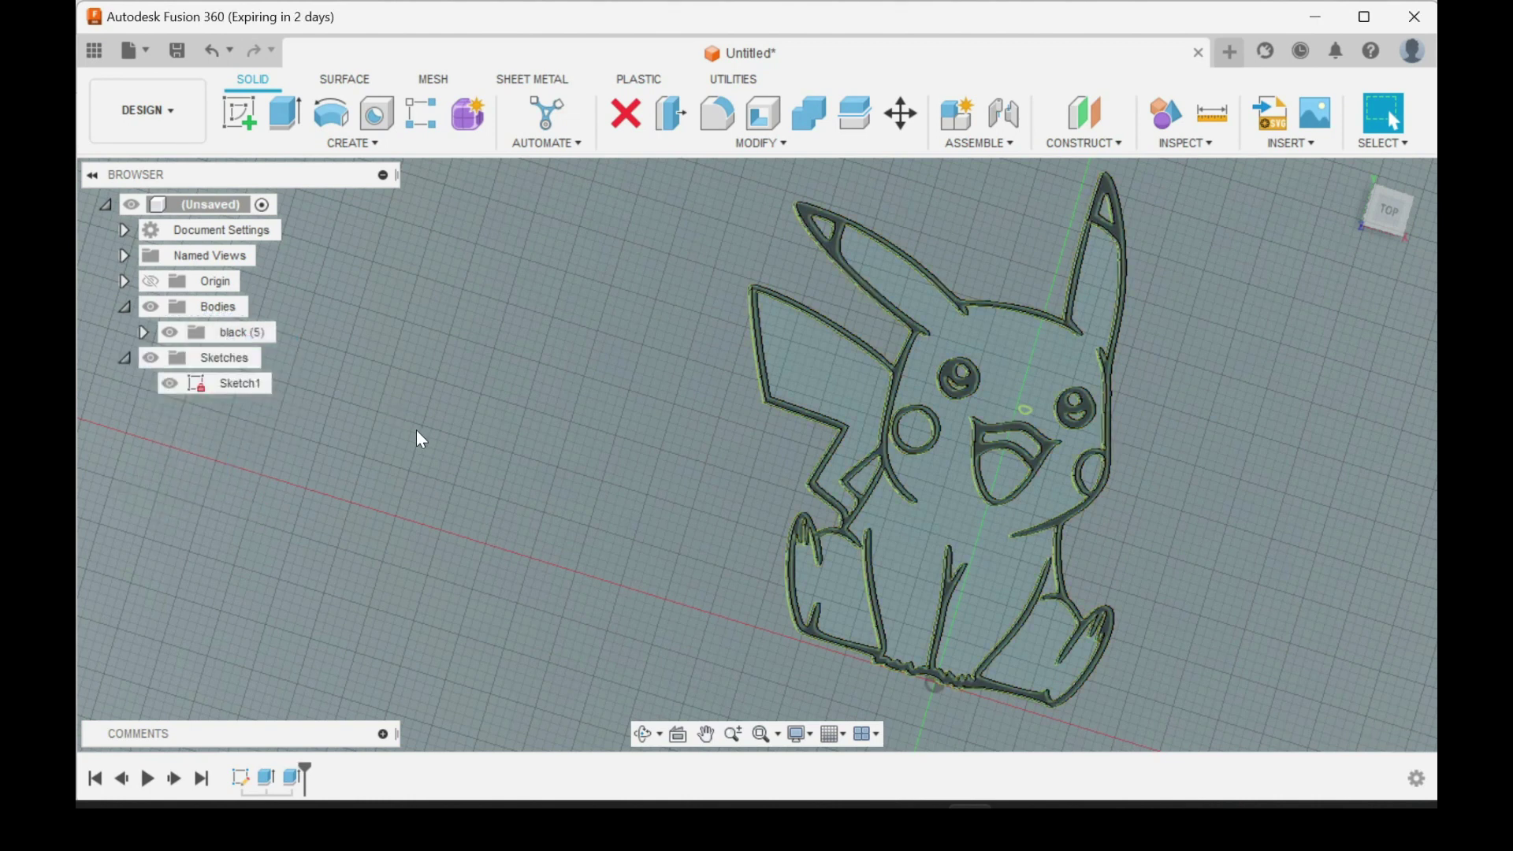
Extrude both inner cheek profiles, the nose and the lower mouth area 2 mm with the New Body operation
{"action": "scroll", "coordinate": [1042, 364], "scroll_direction": "up", "scroll_amount": 5}
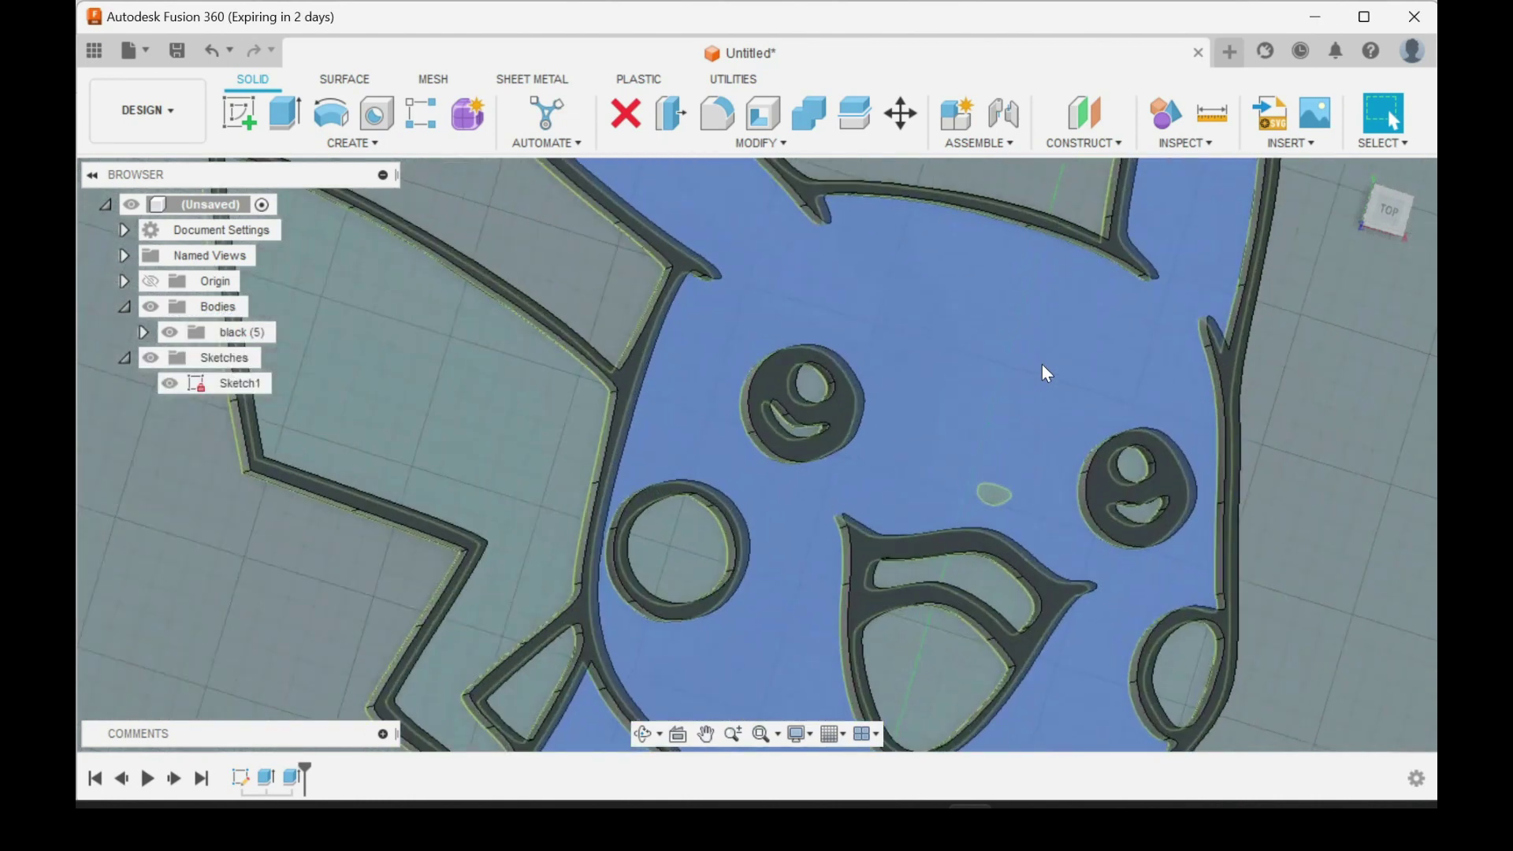
{"action": "left_click", "coordinate": [682, 563]}
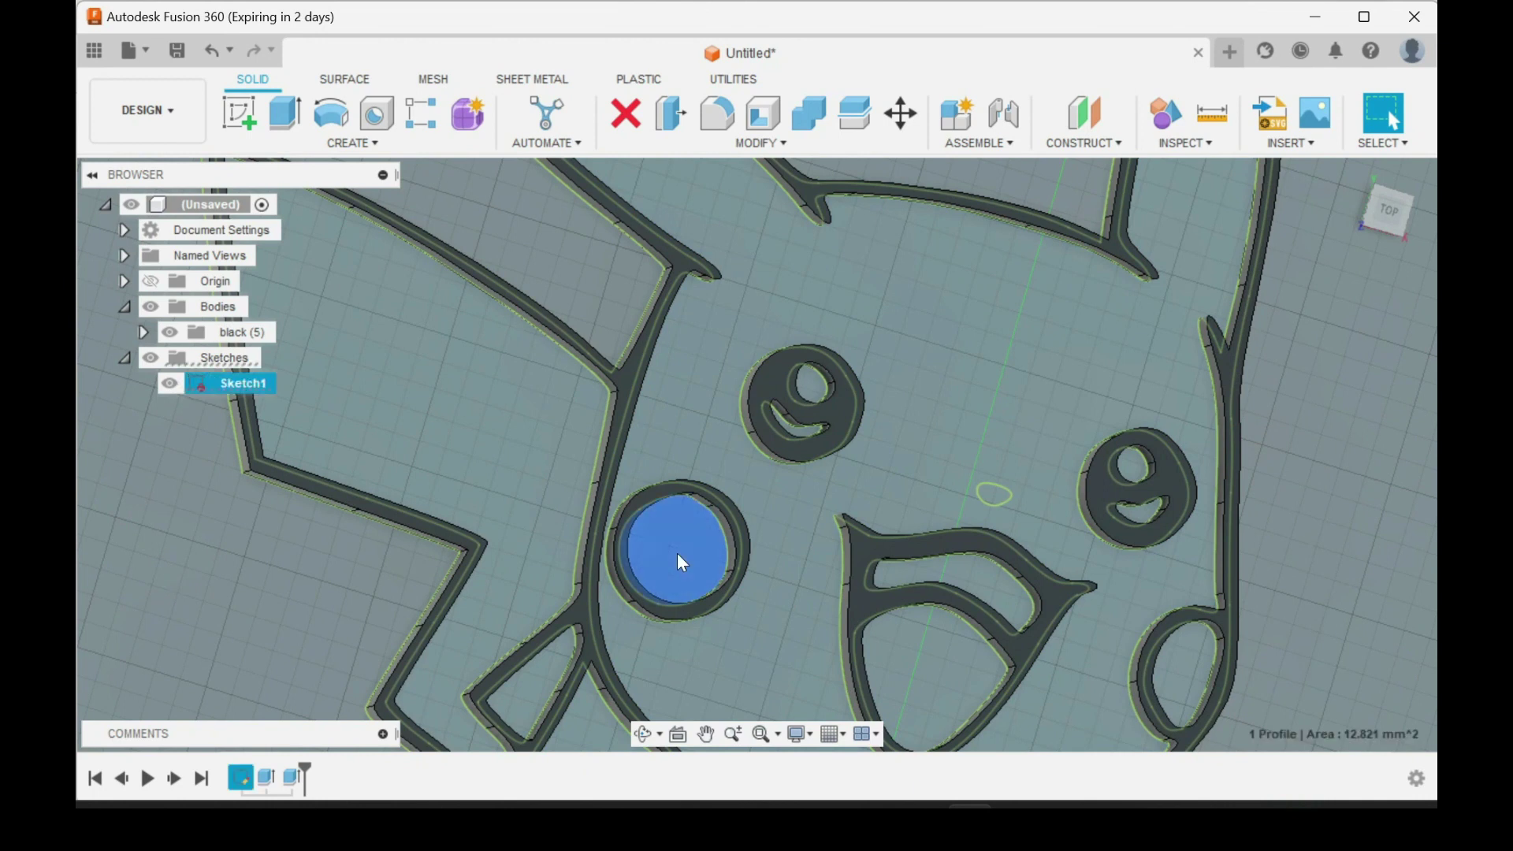
{"action": "left_click", "coordinate": [1195, 665], "text": "ctrl"}
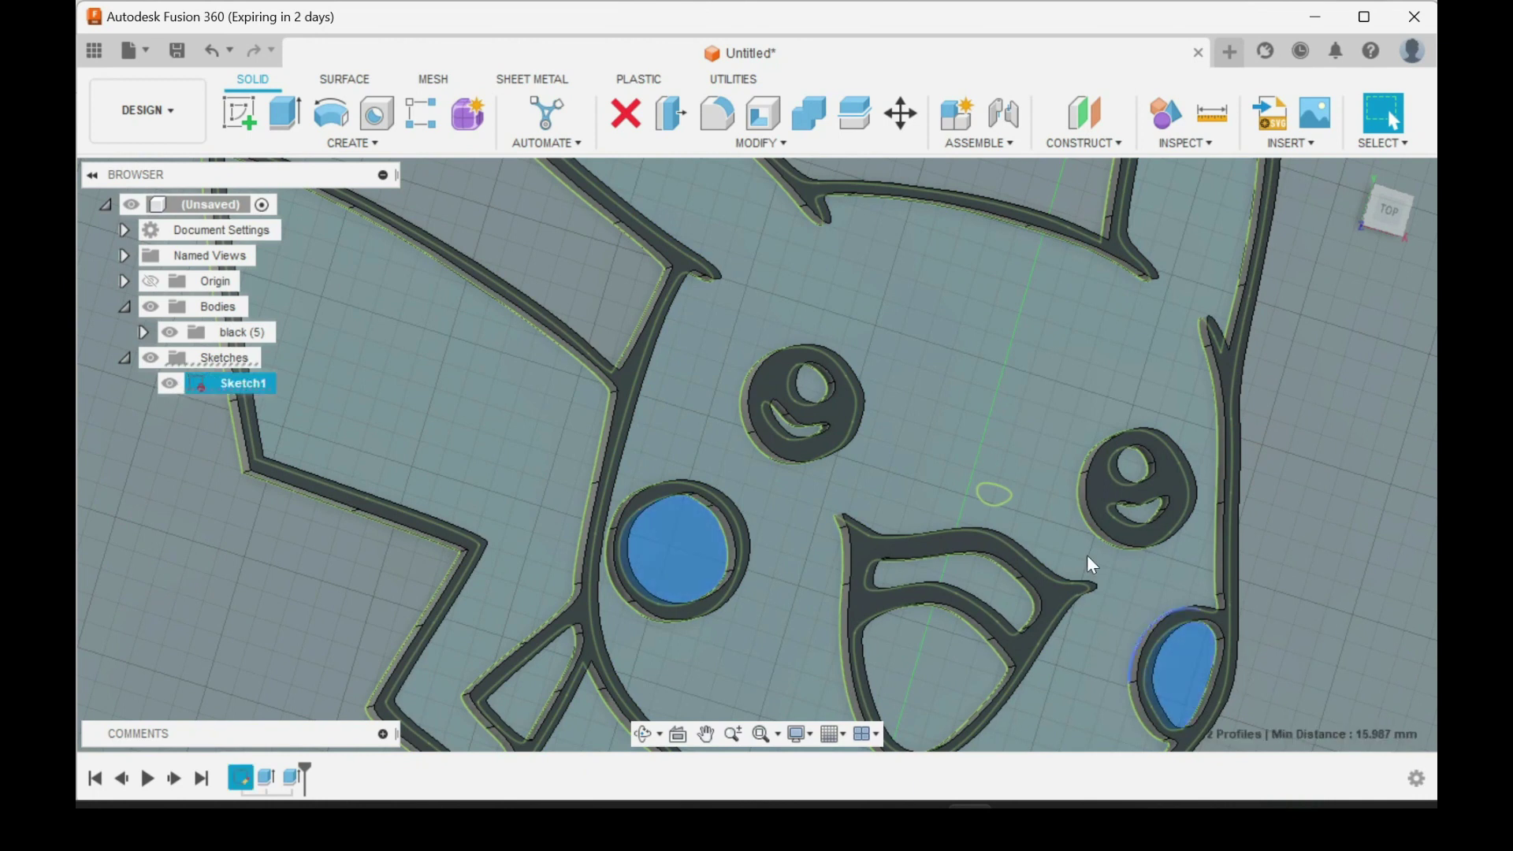
{"action": "scroll", "coordinate": [993, 493], "scroll_direction": "up", "scroll_amount": 5}
{"action": "left_click", "coordinate": [990, 494], "text": "ctrl"}
{"action": "scroll", "coordinate": [991, 494], "scroll_direction": "down", "scroll_amount": 5}
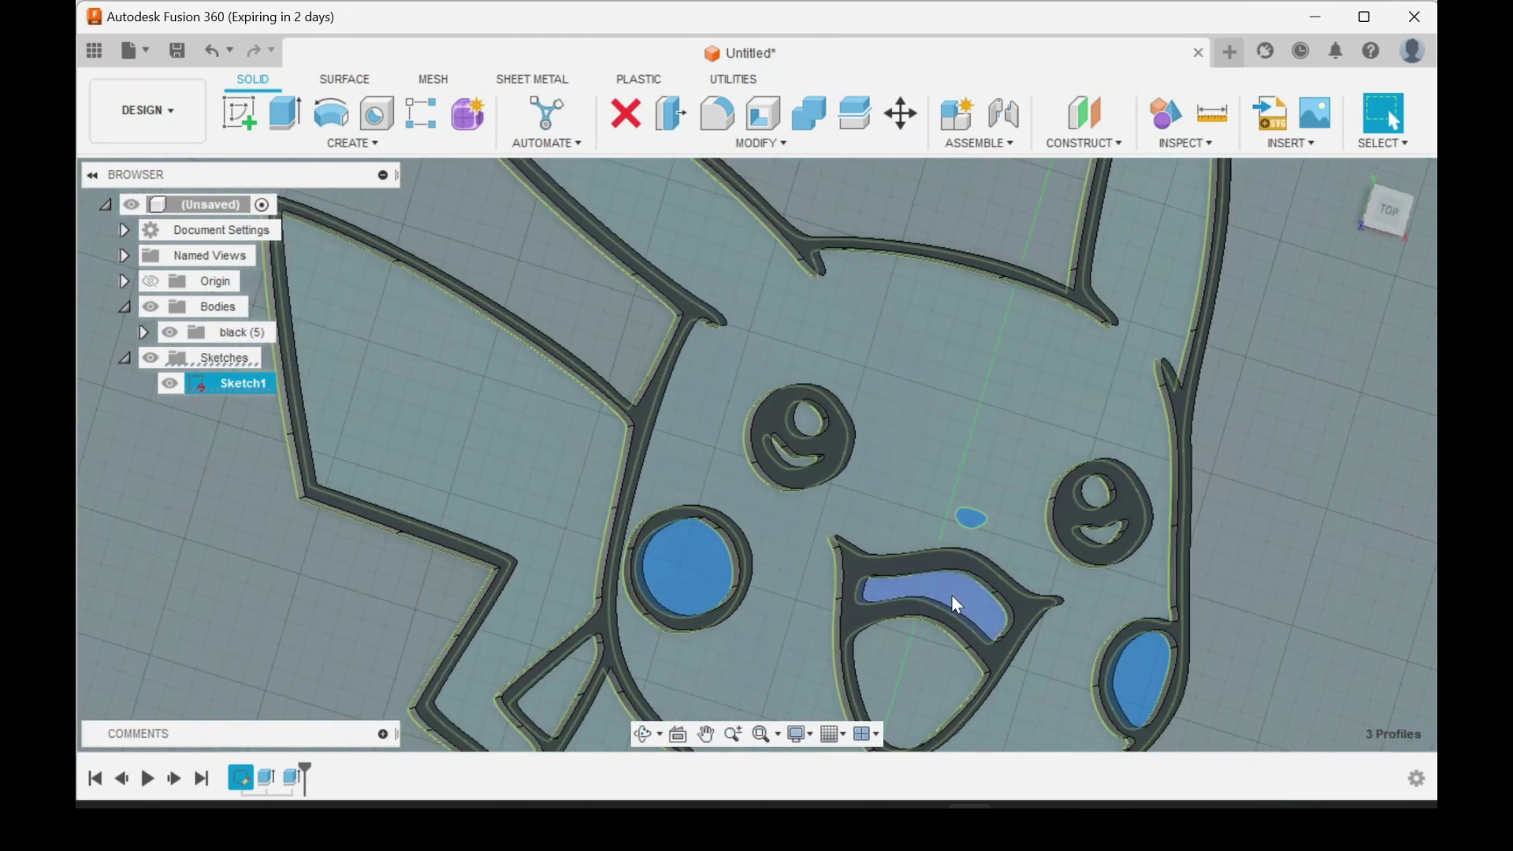
{"action": "left_click", "coordinate": [923, 662], "text": "ctrl"}
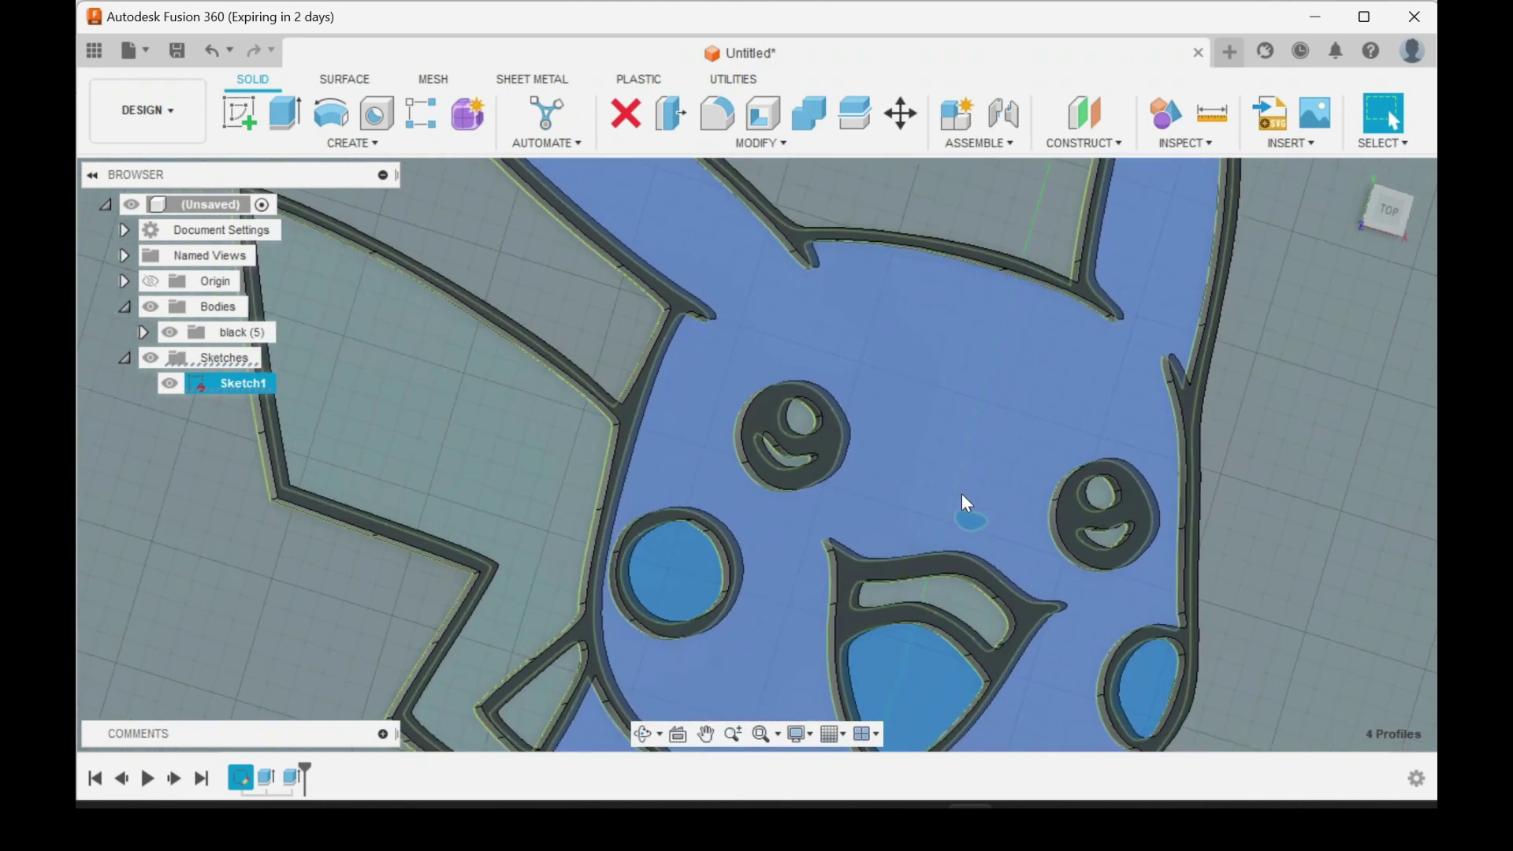
{"action": "scroll", "coordinate": [962, 494], "scroll_direction": "down", "scroll_amount": 3}
{"action": "scroll", "coordinate": [327, 387], "scroll_direction": "down", "scroll_amount": 2}
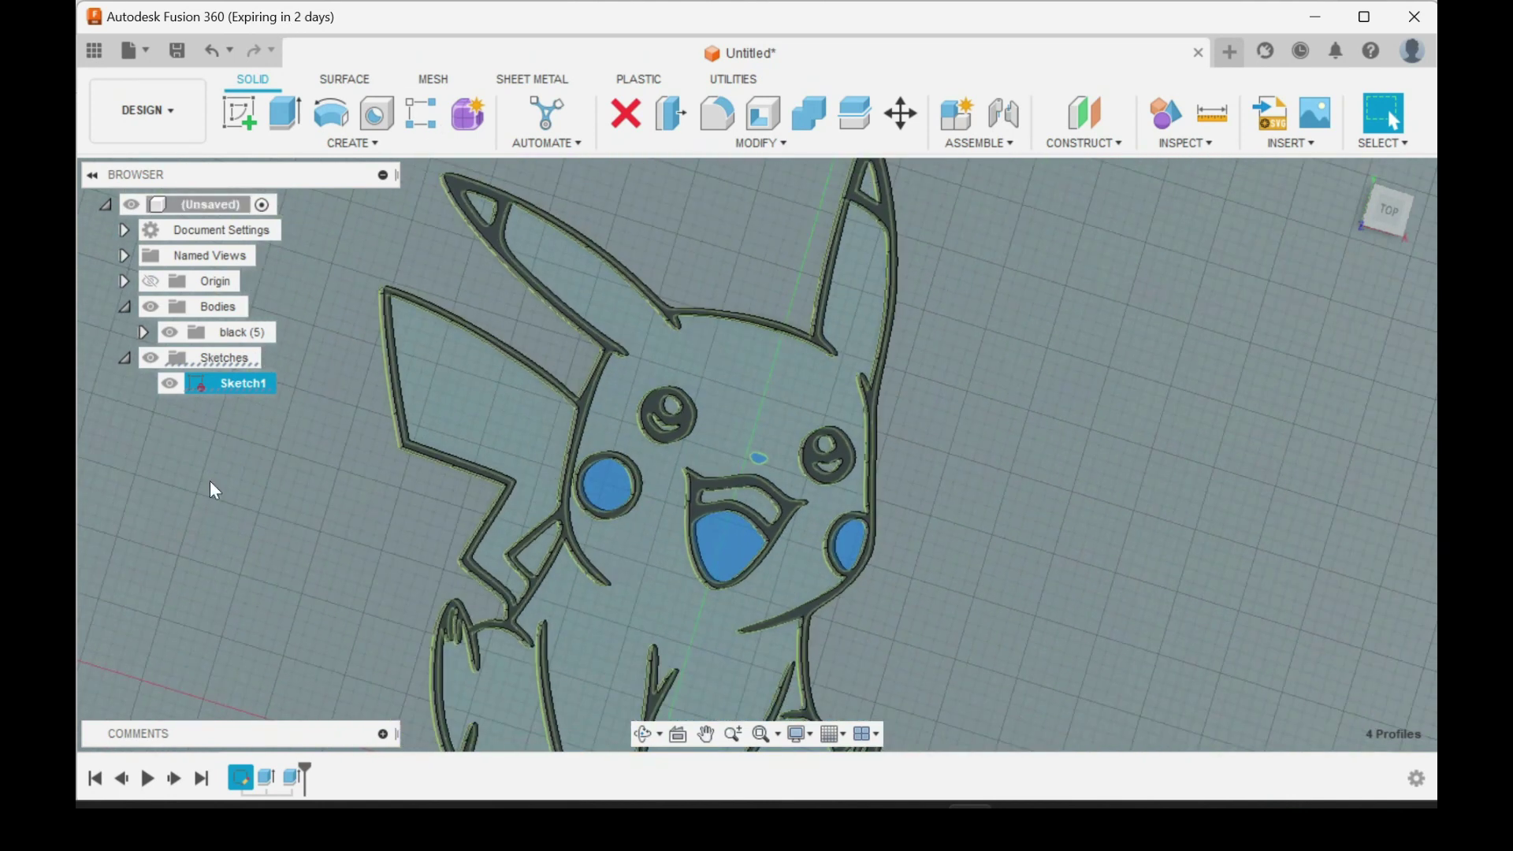
{"action": "type", "text": "e"}
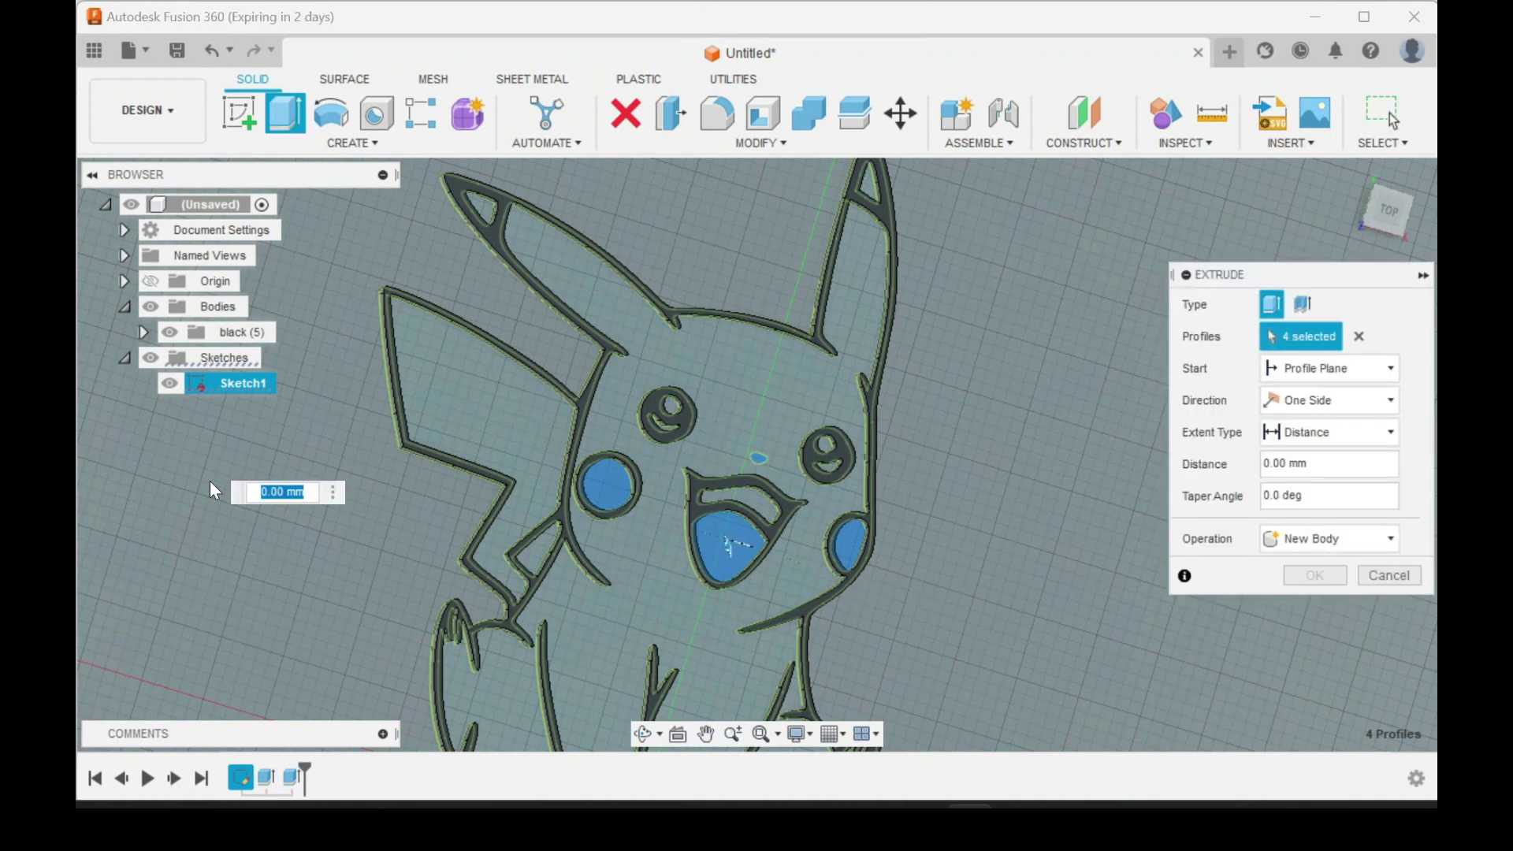
{"action": "type", "text": "2"}
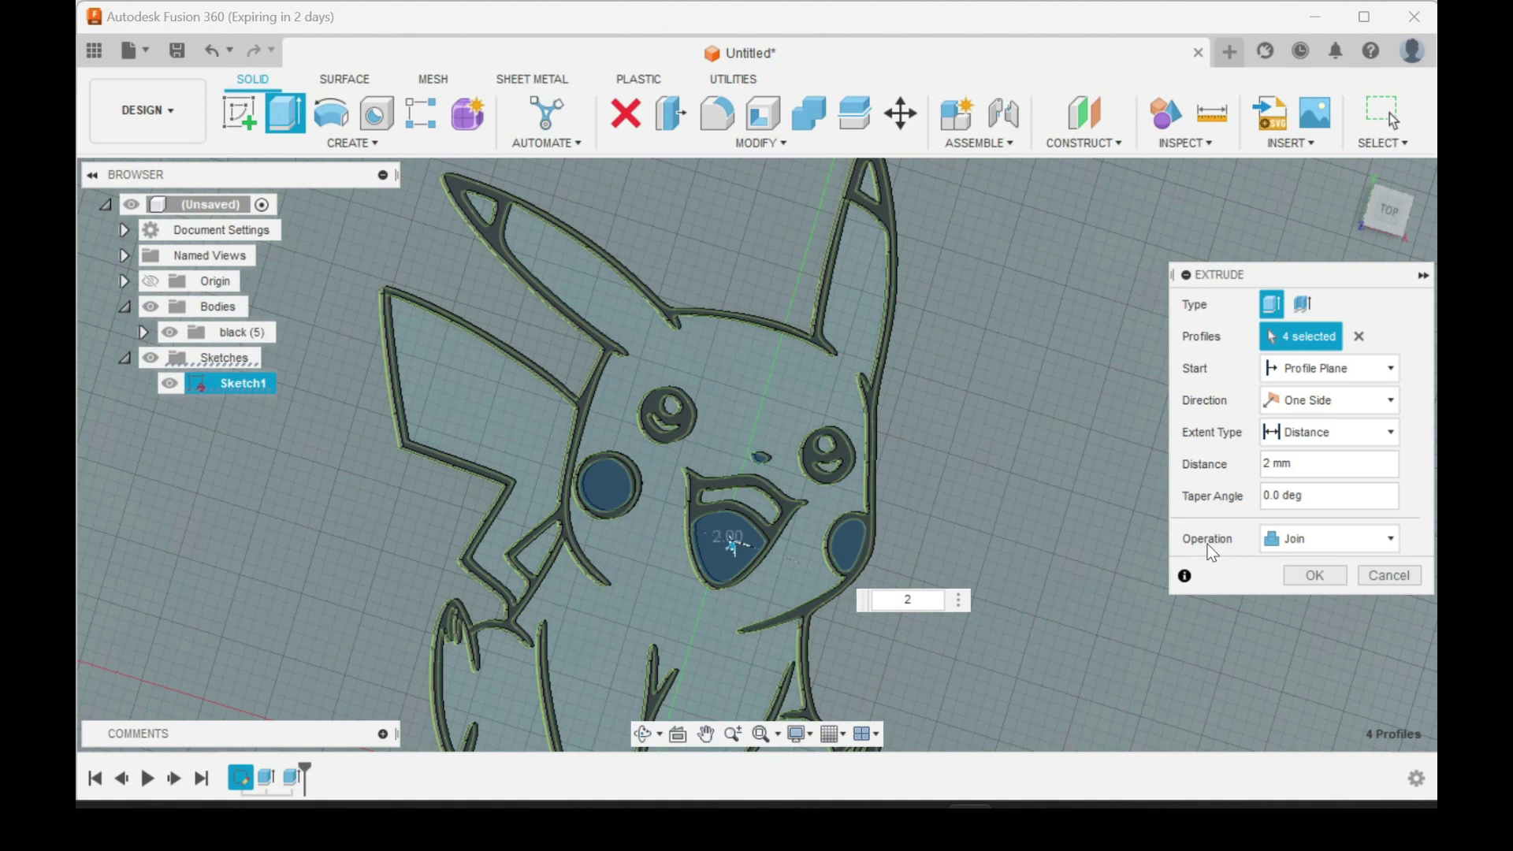
{"action": "left_click", "coordinate": [1327, 542]}
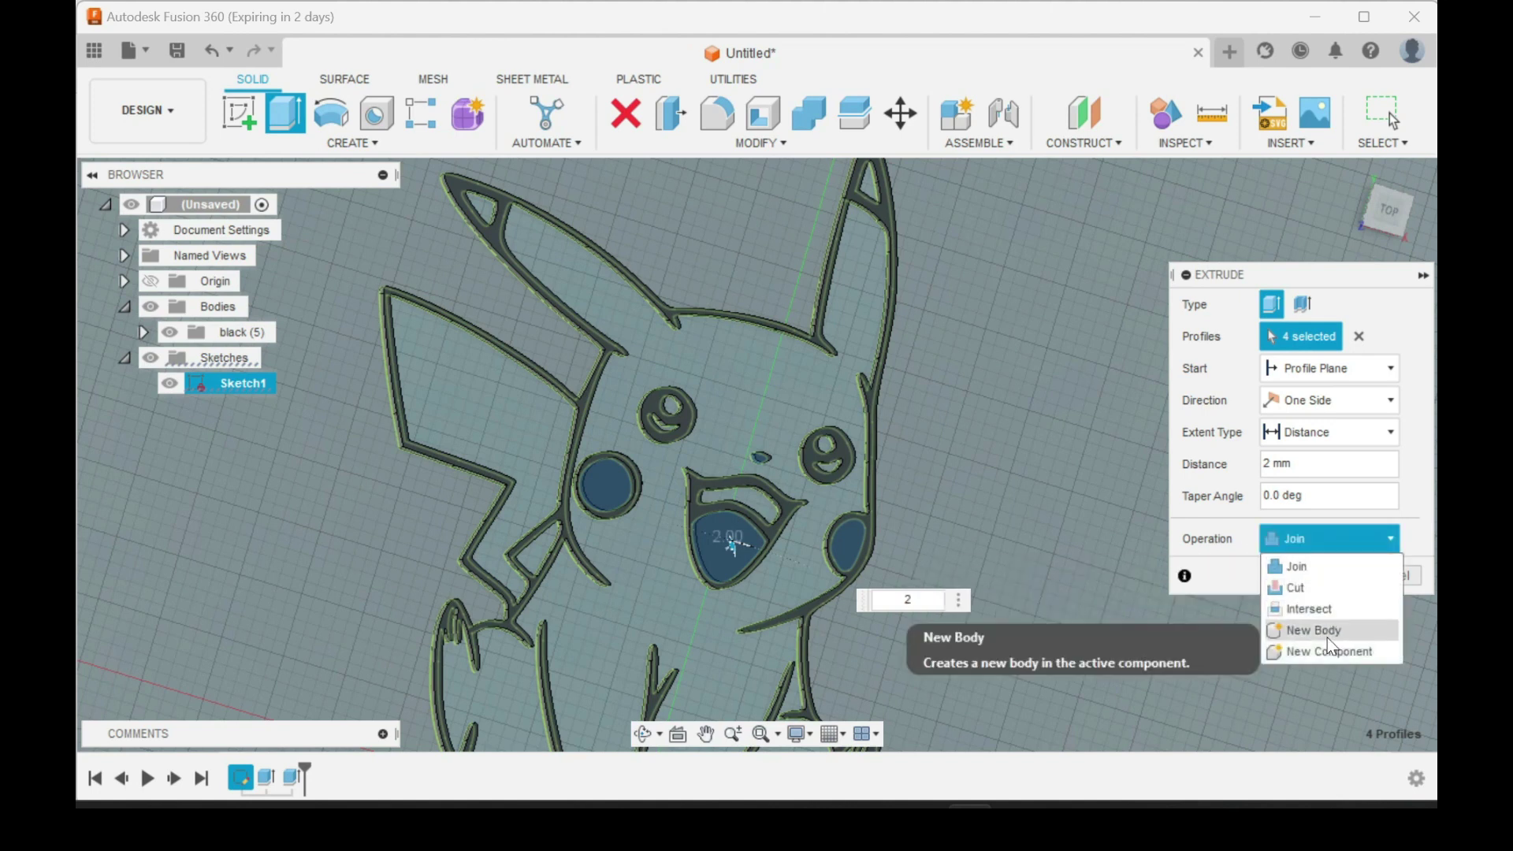
{"action": "left_click", "coordinate": [1308, 631]}
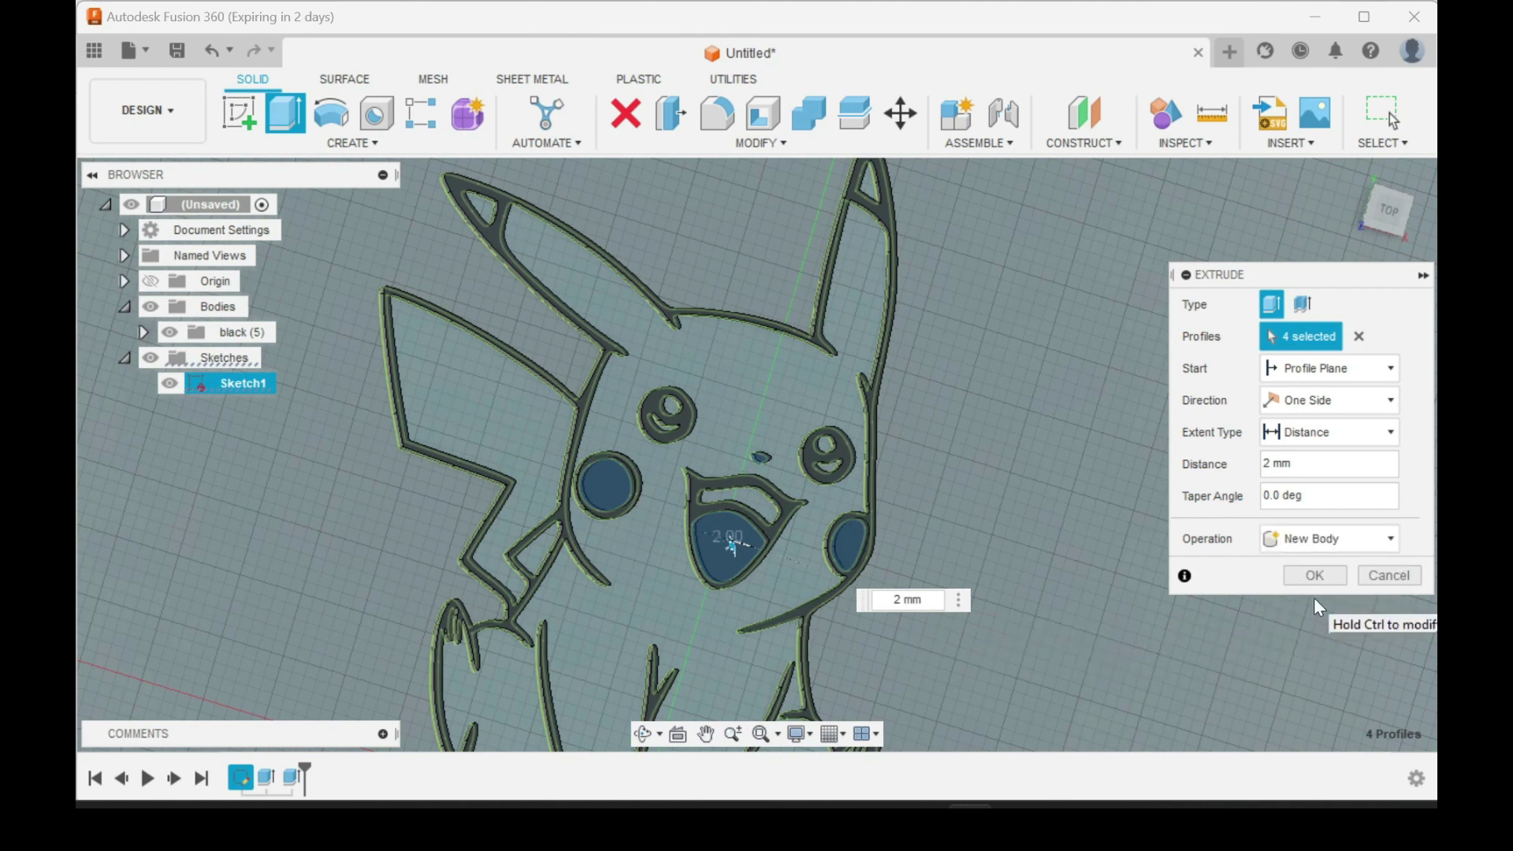
{"action": "left_click", "coordinate": [1319, 576]}
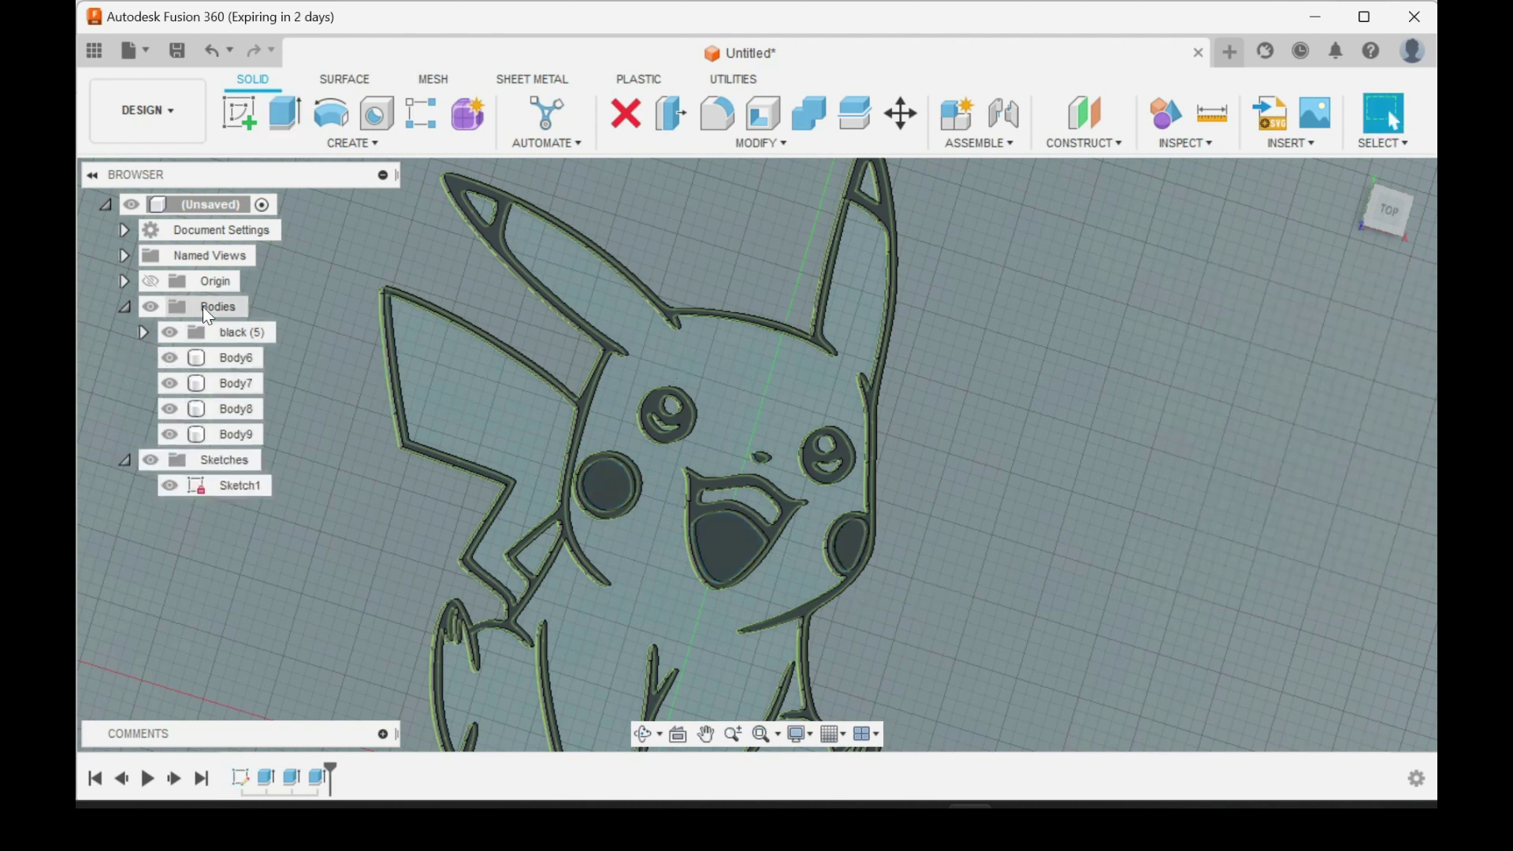
Create a new group among the bodies and name it red
{"action": "middle_click_drag", "start_coordinate": [1118, 304], "coordinate": [1151, 337]}
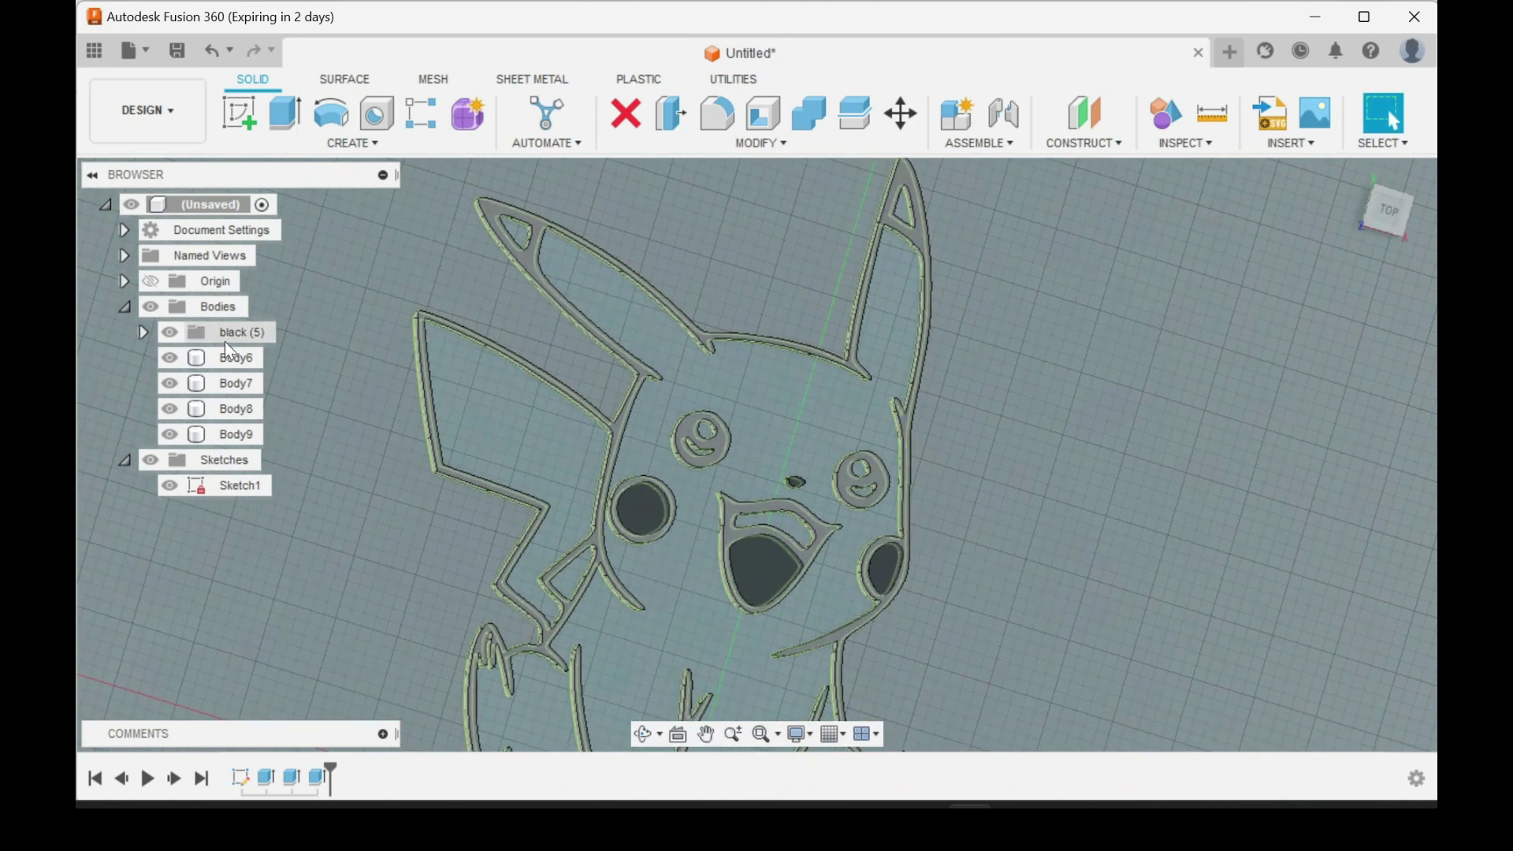
{"action": "right_click", "coordinate": [221, 304]}
{"action": "left_click", "coordinate": [282, 348]}
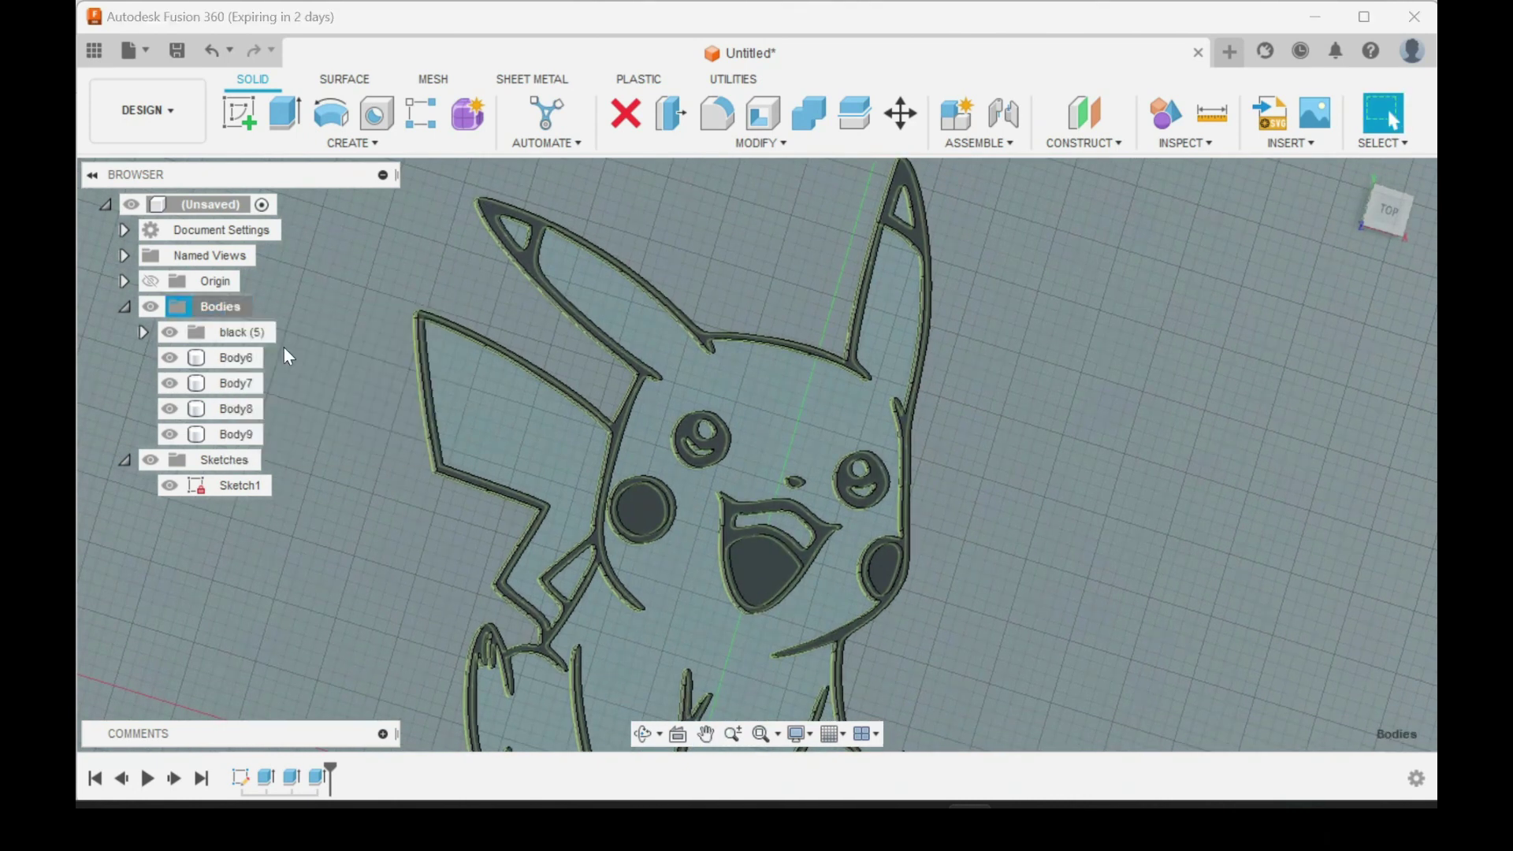
{"action": "type", "text": "red"}
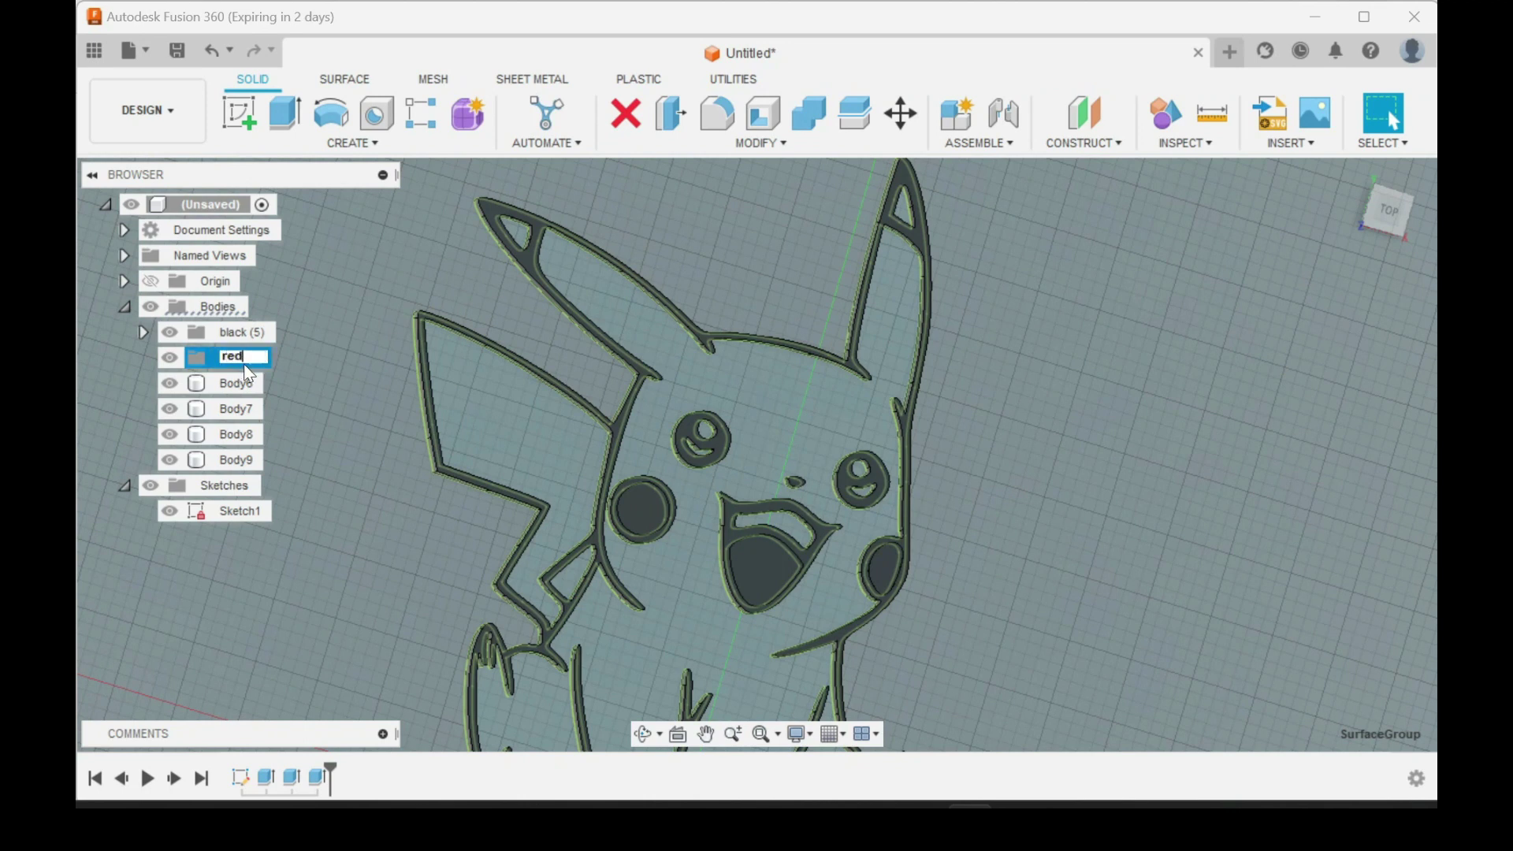
{"action": "key", "text": "Return"}
Move Body6 through Body9 into the red group
{"action": "left_click", "coordinate": [242, 384]}
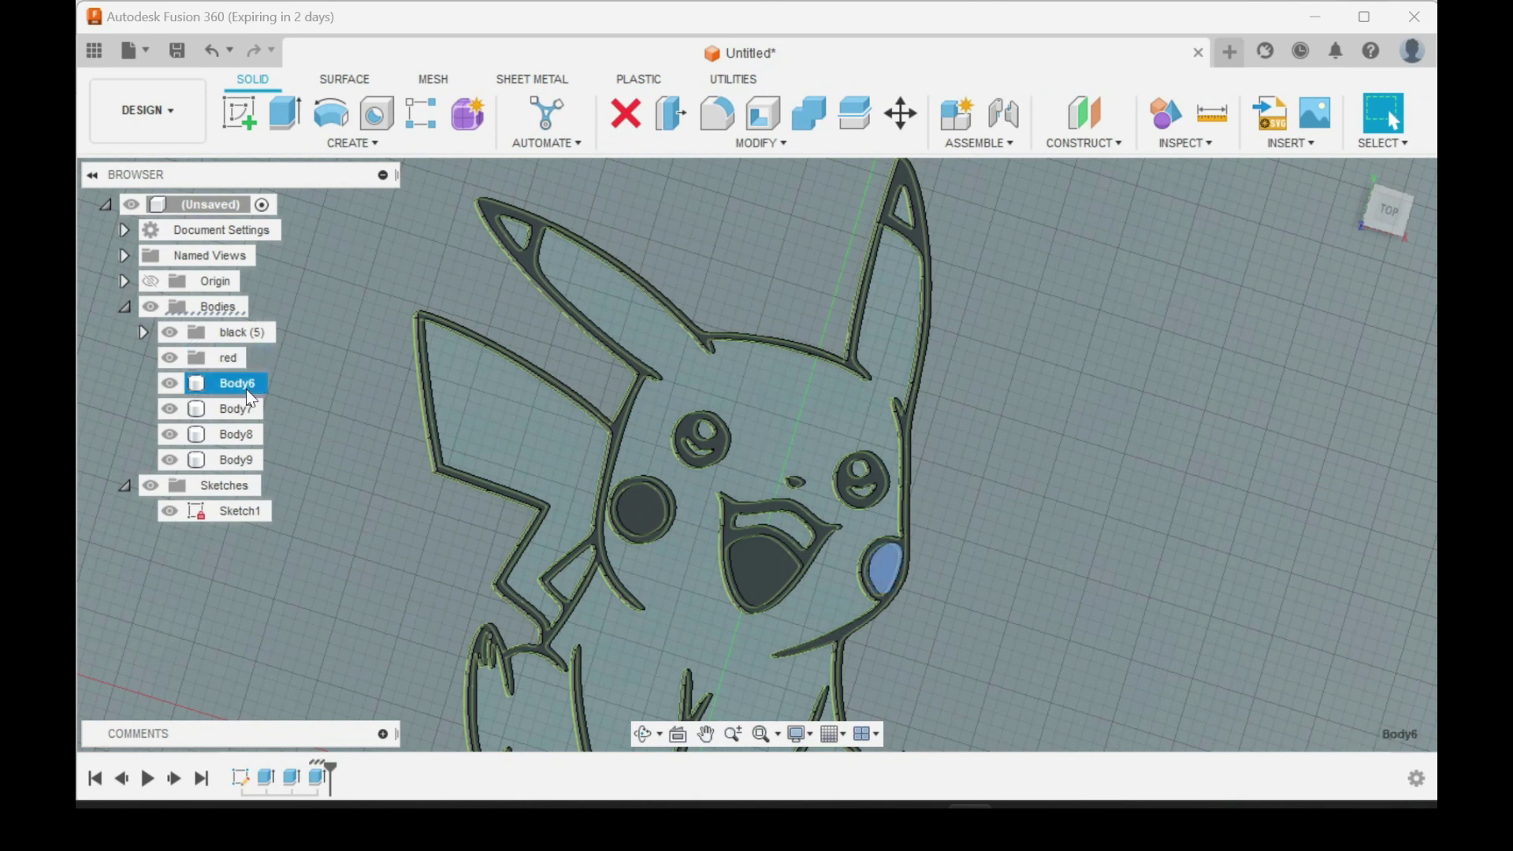
{"action": "left_click", "coordinate": [243, 461], "text": "shift"}
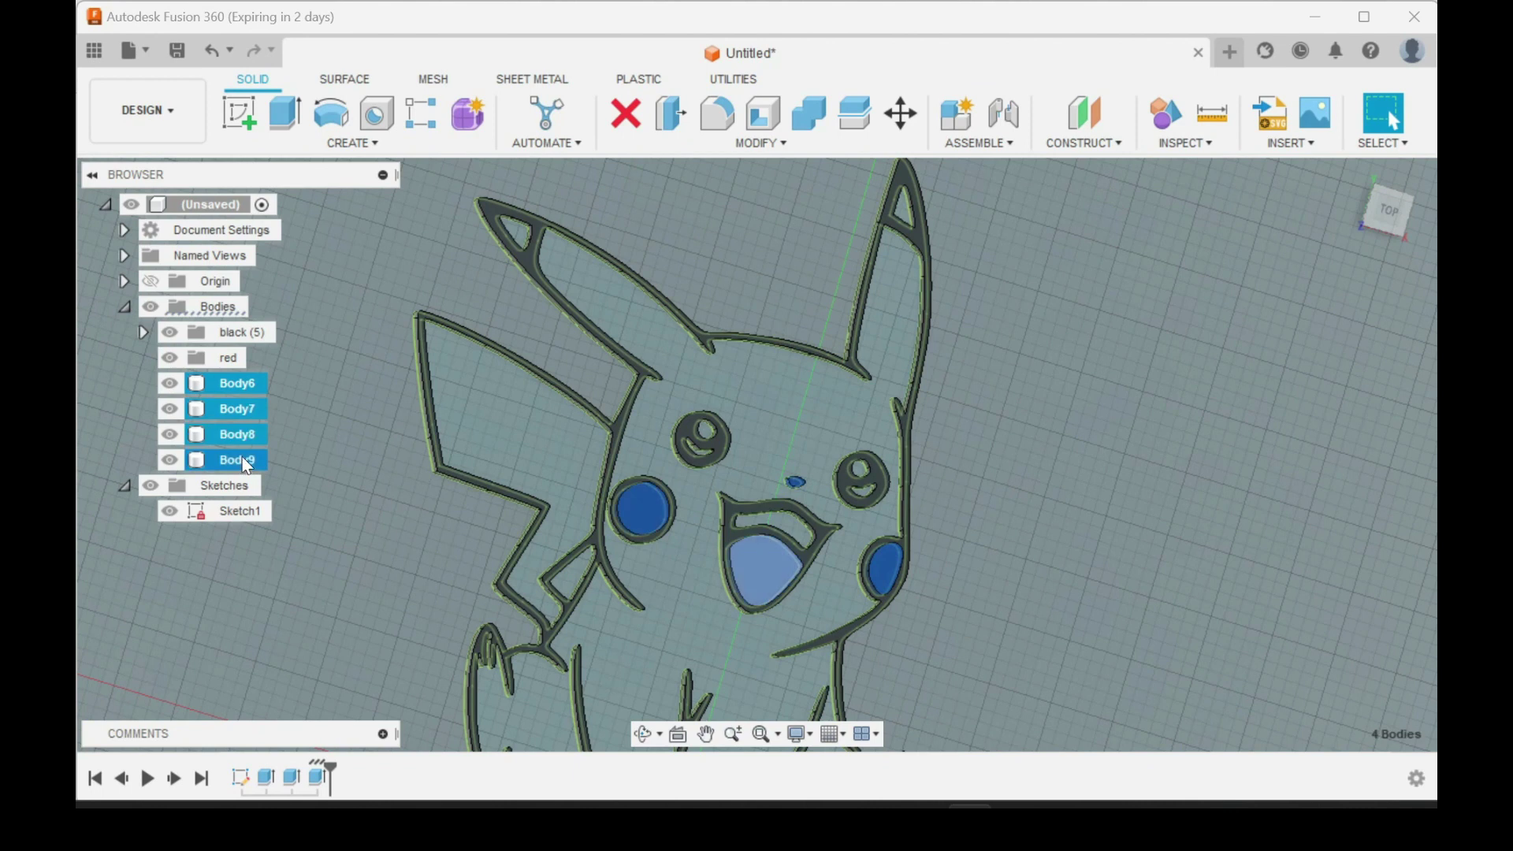
{"action": "left_click_drag", "start_coordinate": [225, 381], "coordinate": [220, 359]}
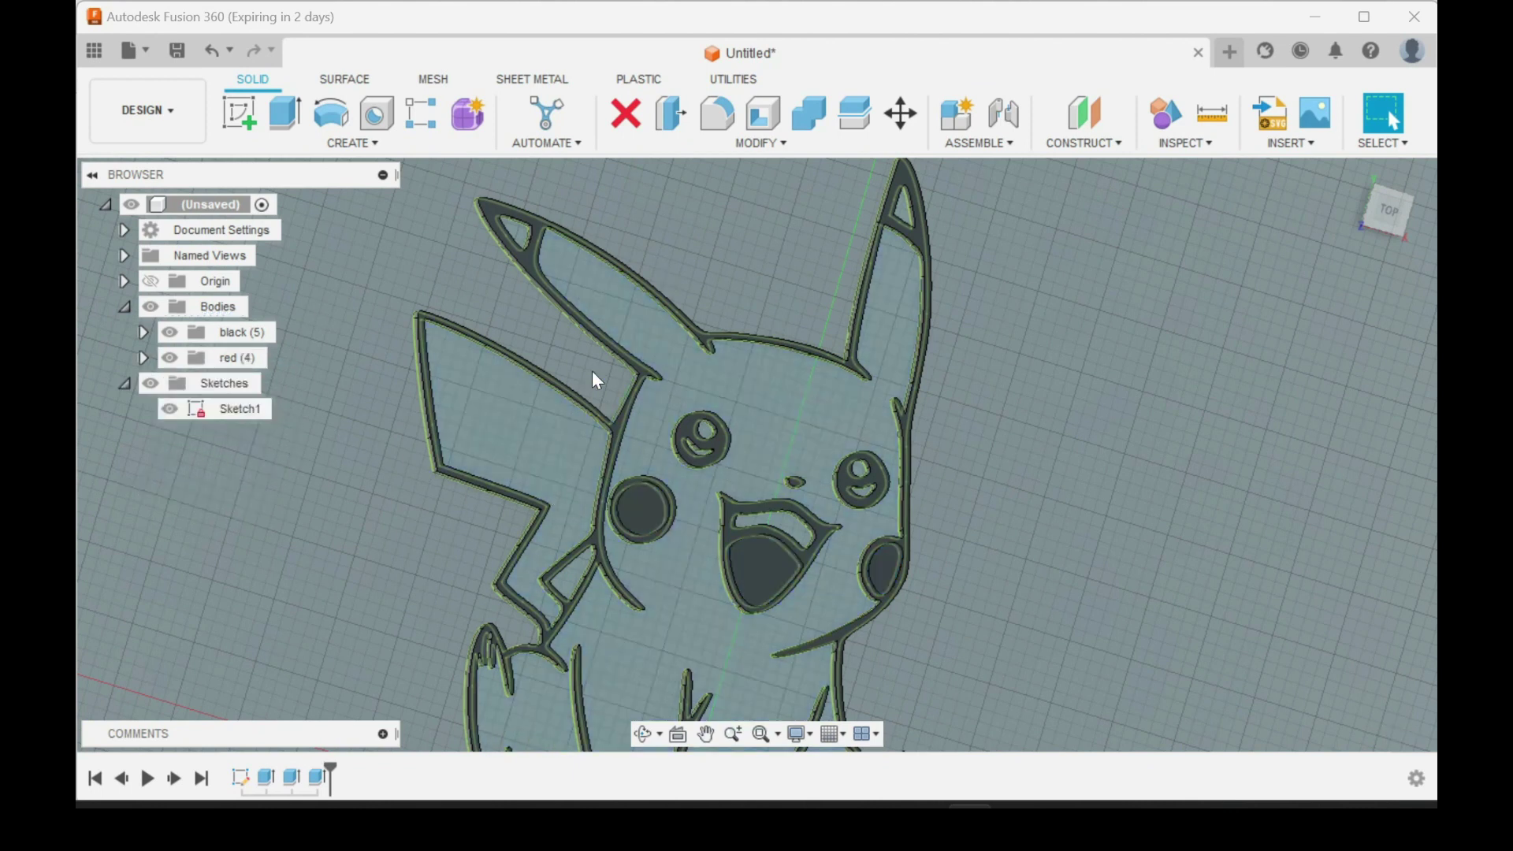
Extrude the four highlight profiles inside both eyes 2 mm as new bodies, hiding the existing bodies during selection and showing them again
{"action": "scroll", "coordinate": [694, 441], "scroll_direction": "up", "scroll_amount": 5}
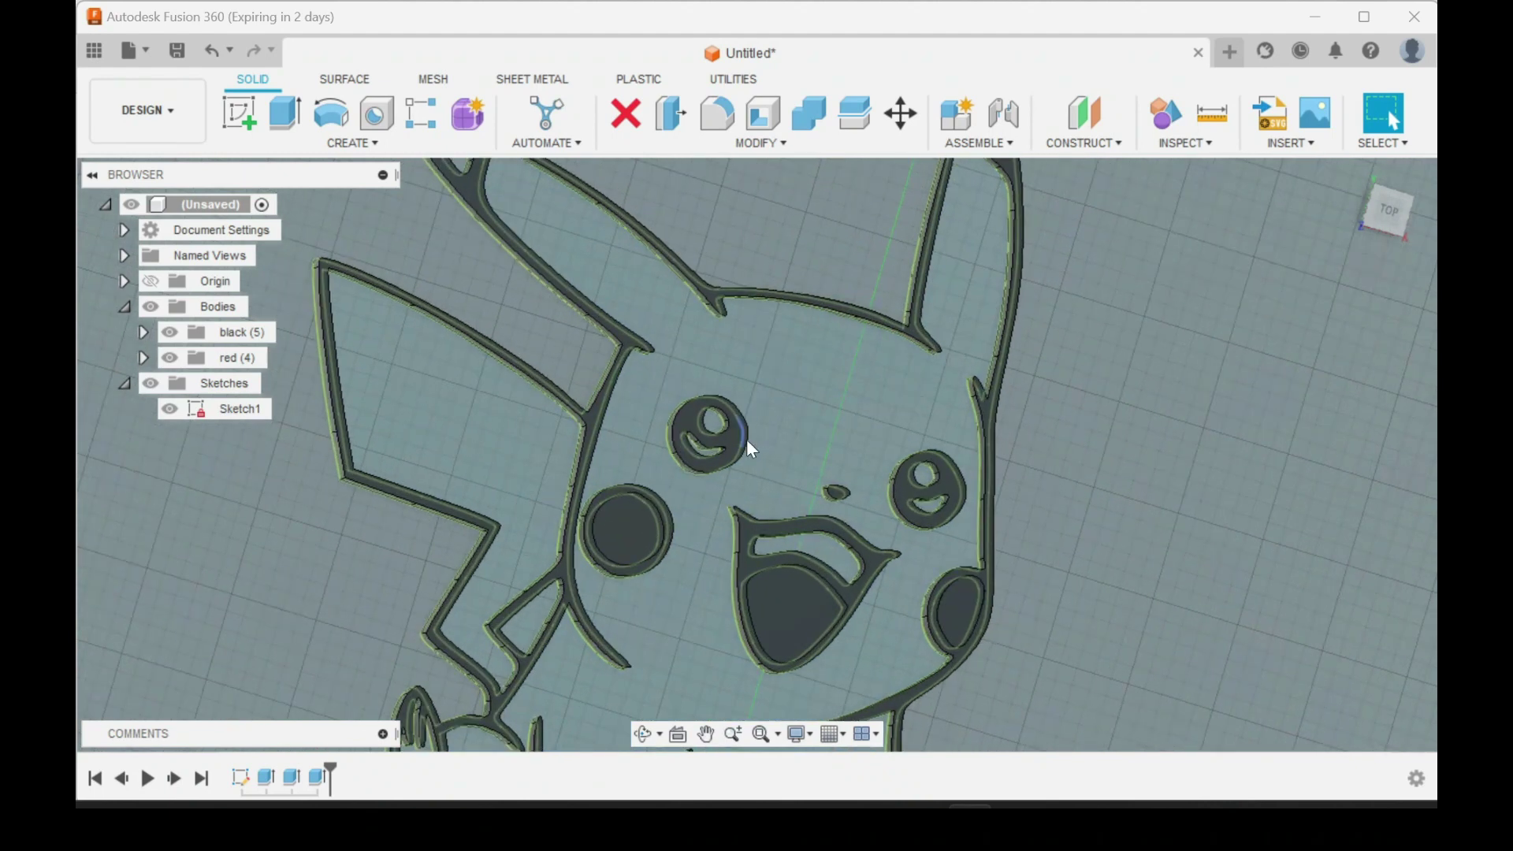
{"action": "left_click", "coordinate": [669, 394]}
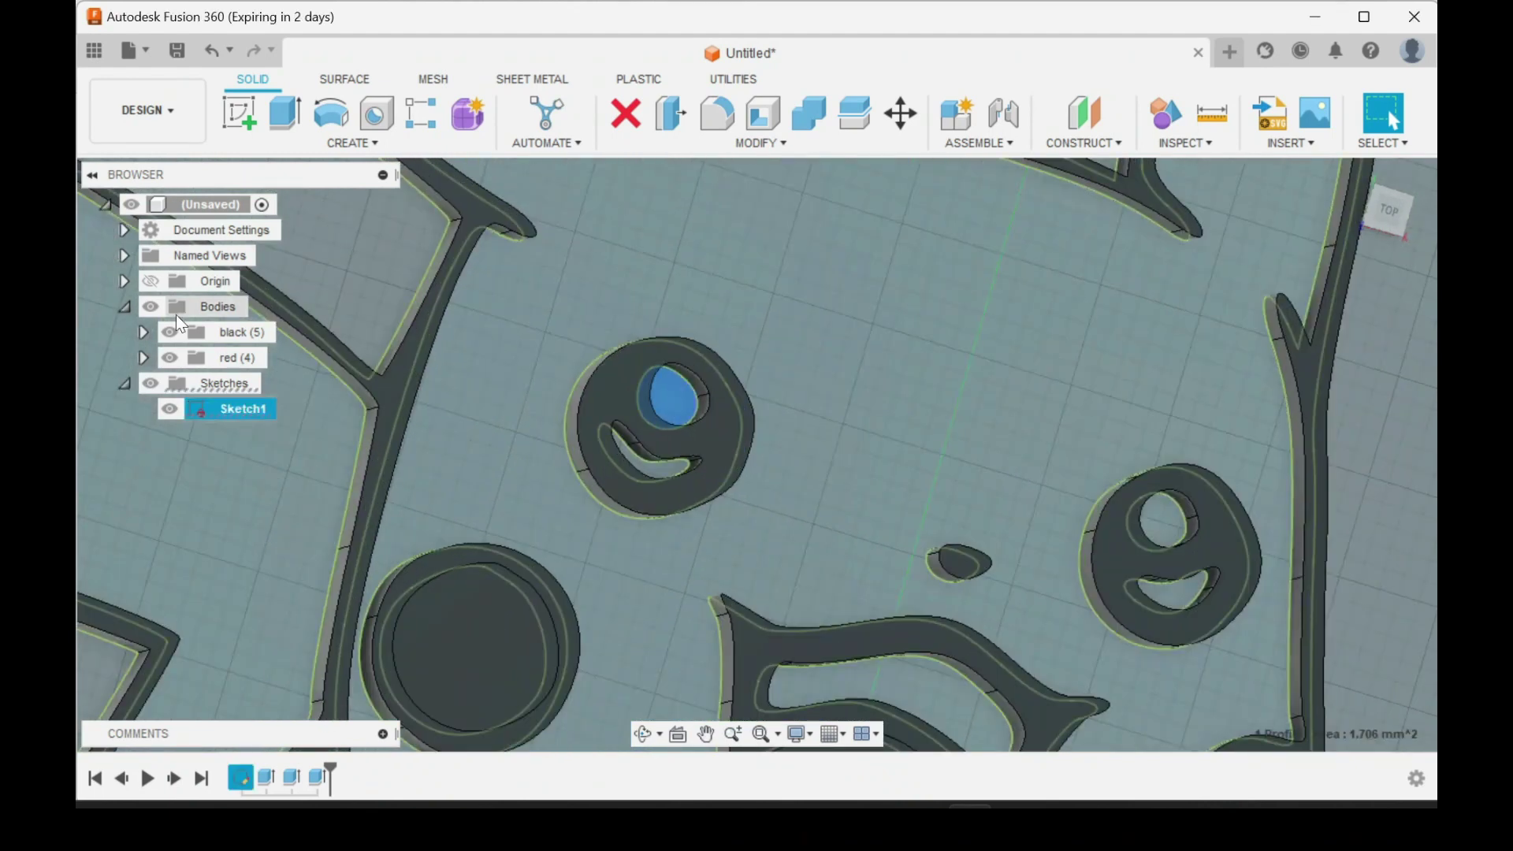
{"action": "left_click", "coordinate": [151, 307]}
{"action": "scroll", "coordinate": [640, 480], "scroll_direction": "up", "scroll_amount": 3}
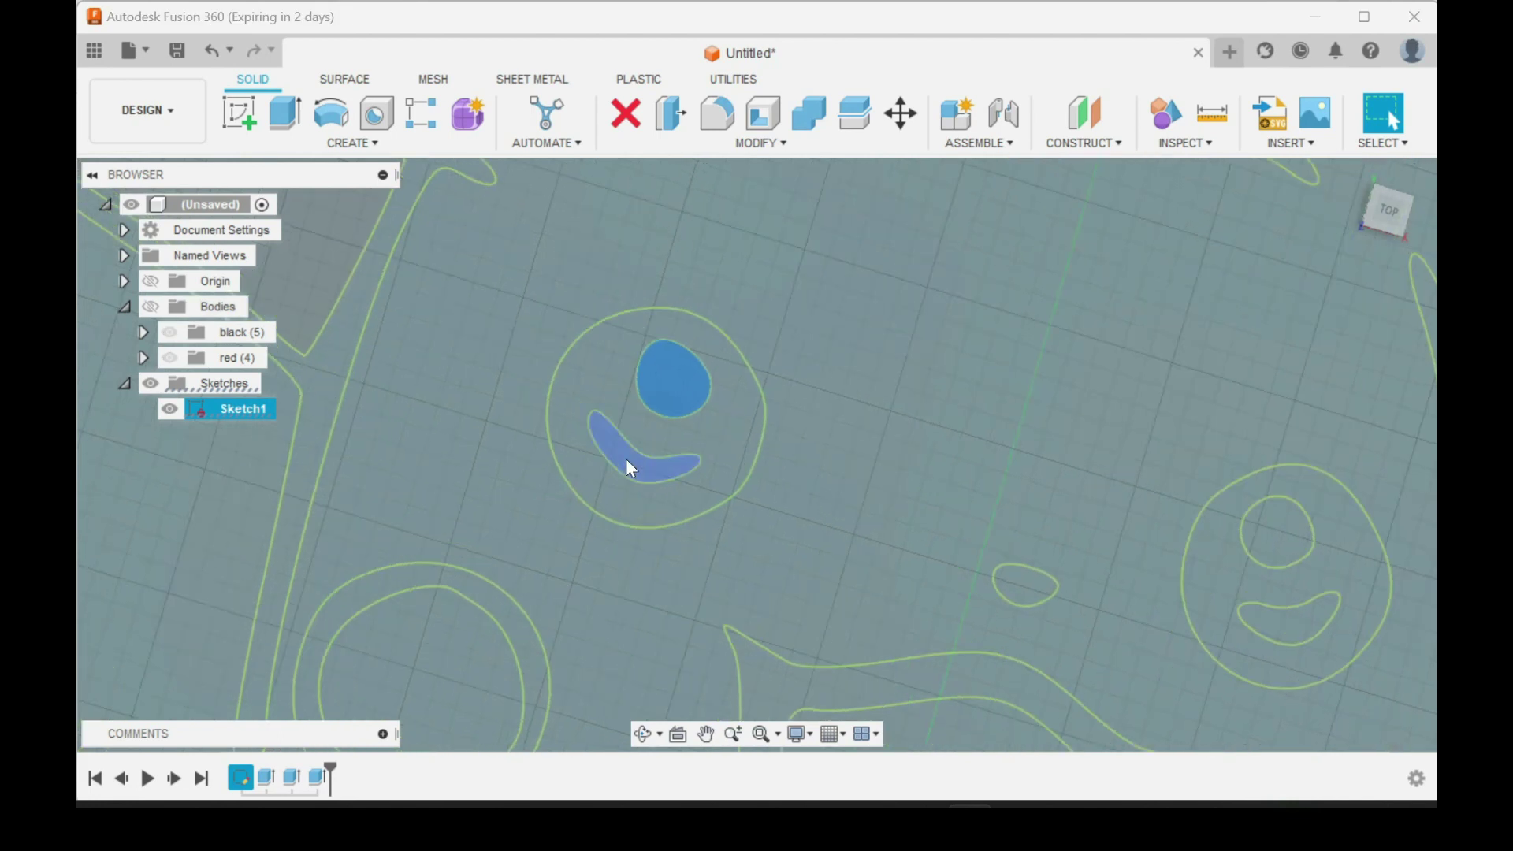
{"action": "left_click", "coordinate": [629, 469]}
{"action": "left_click", "coordinate": [1254, 526]}
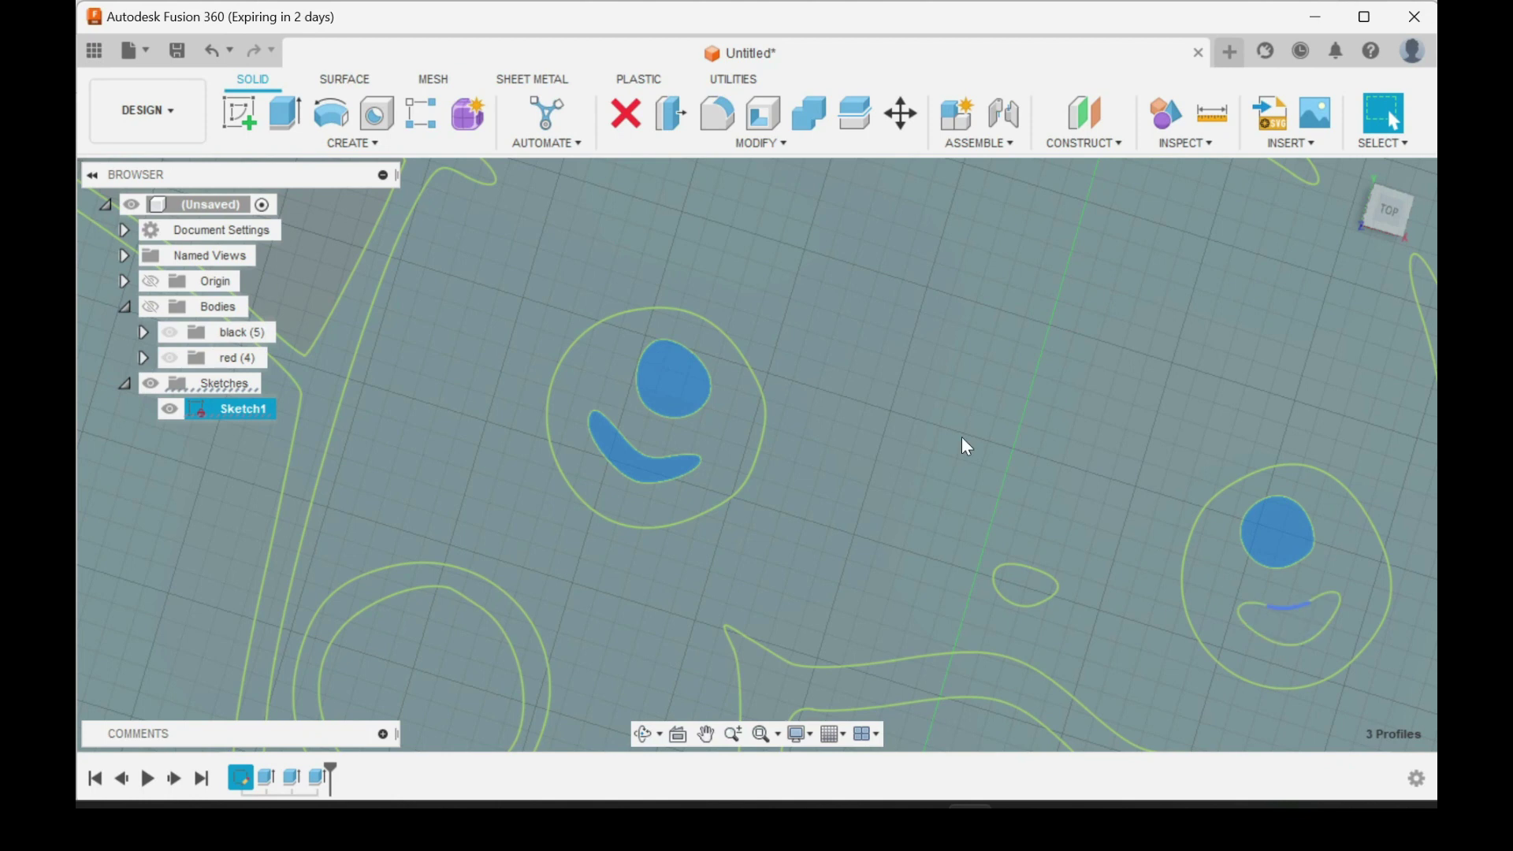
{"action": "key", "text": "e"}
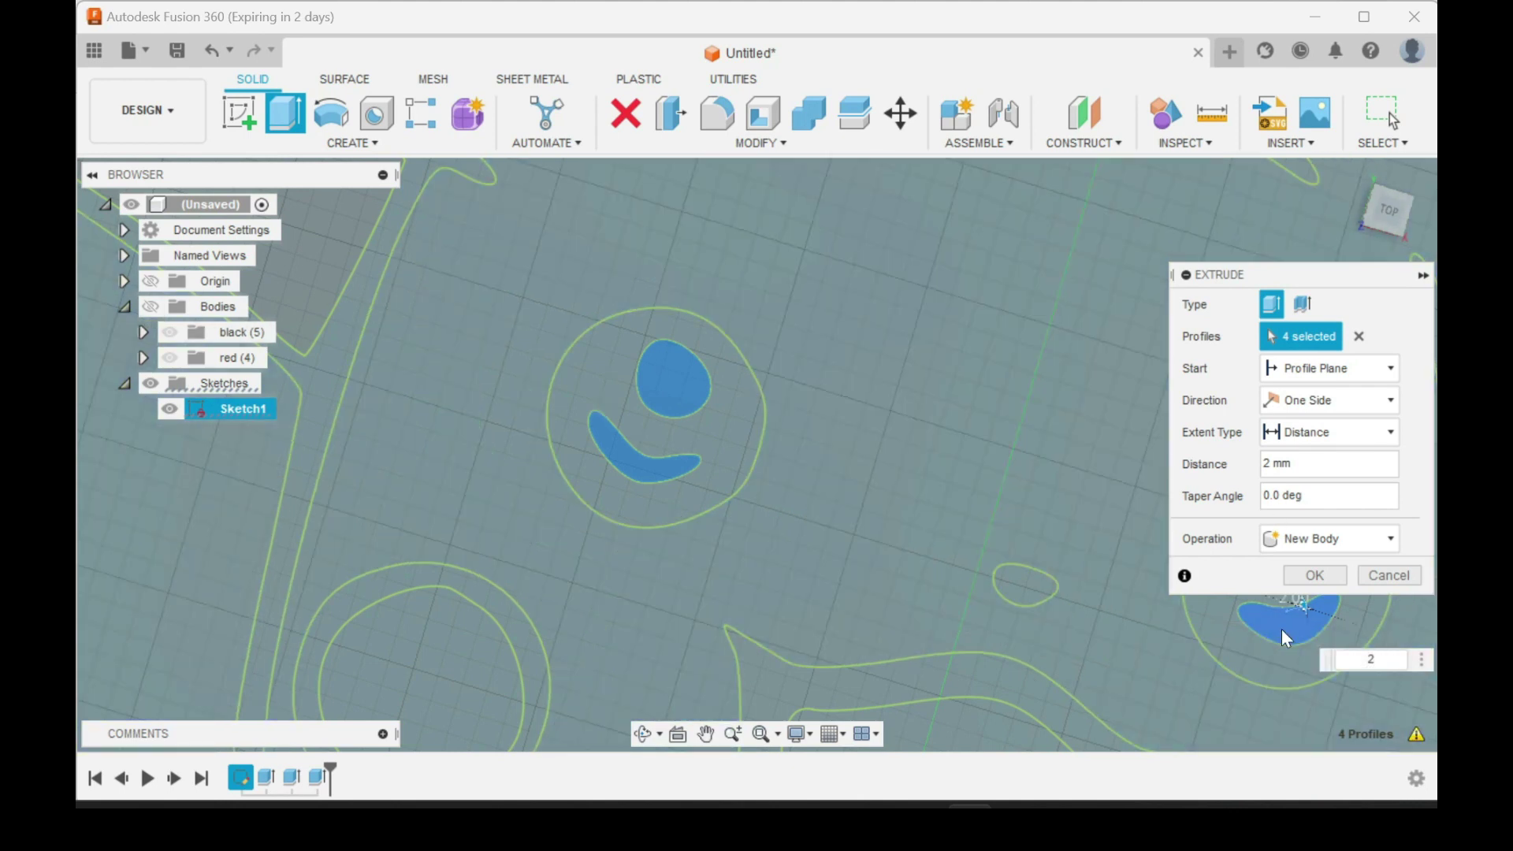
{"action": "left_click", "coordinate": [1313, 577]}
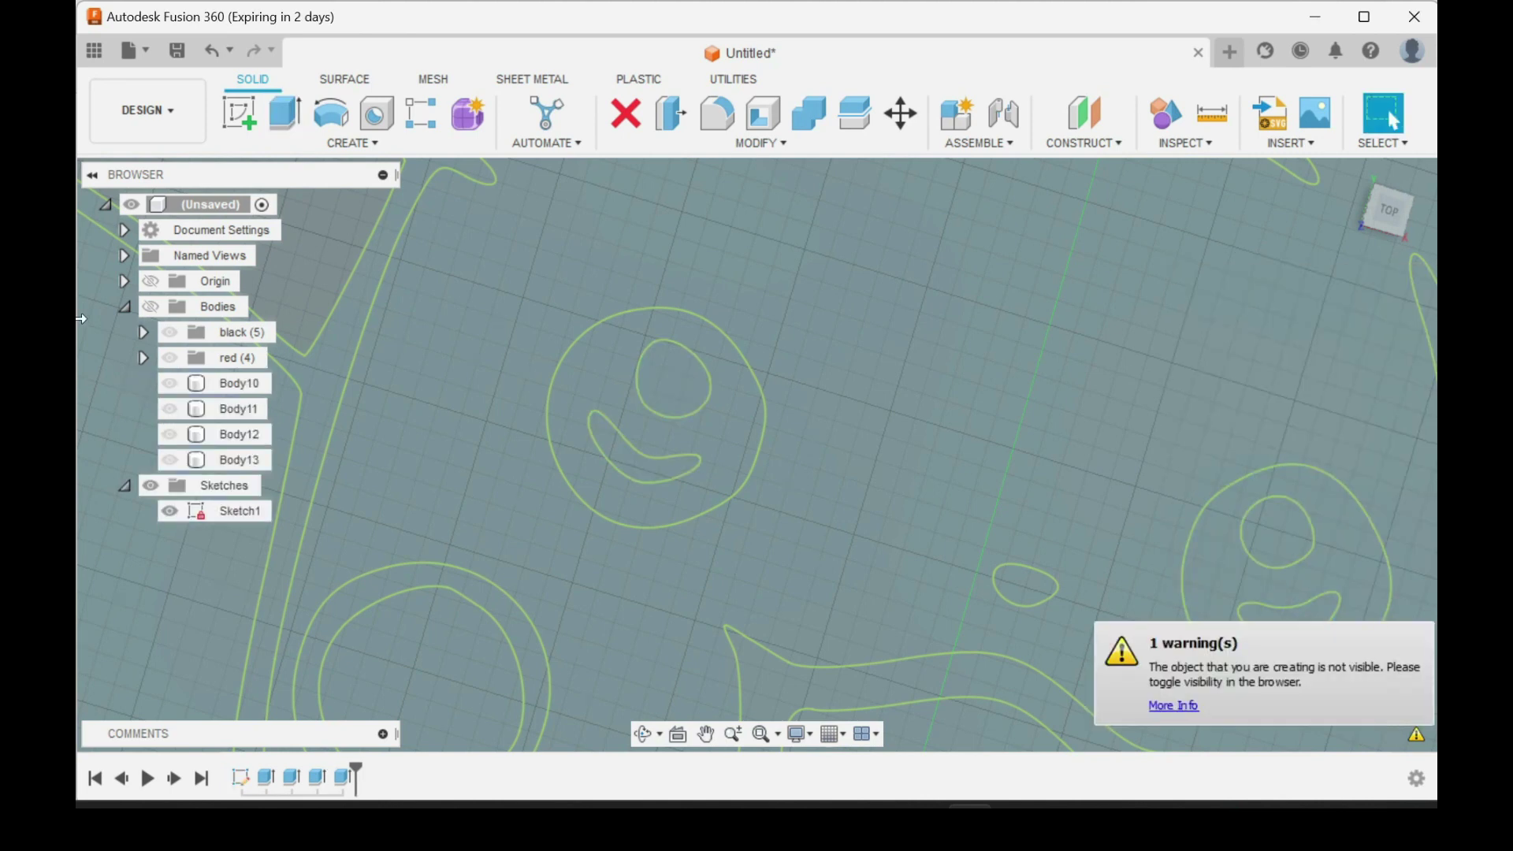
{"action": "left_click", "coordinate": [149, 306]}
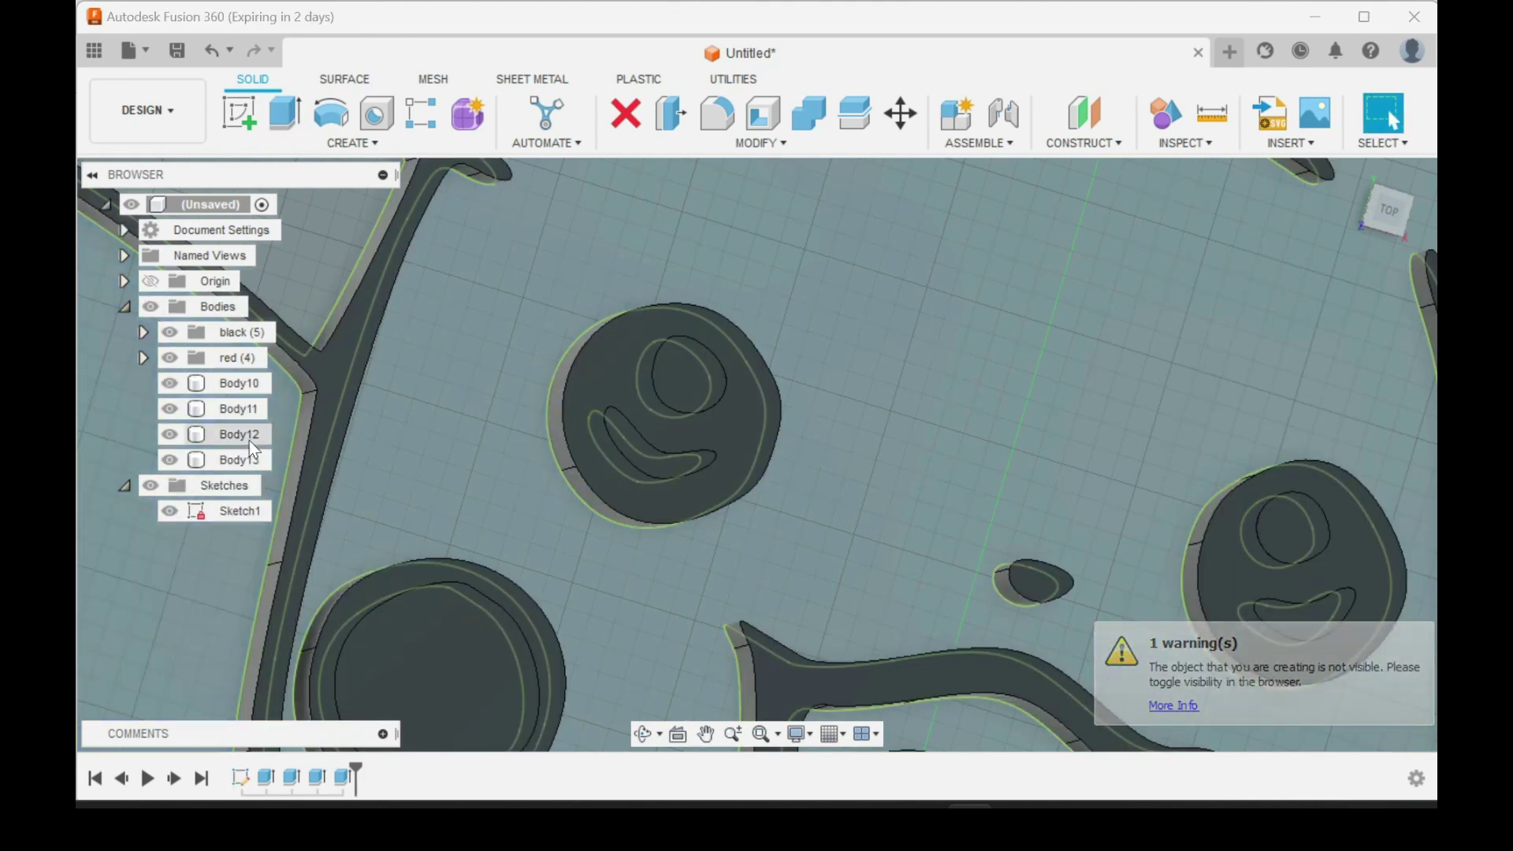
Create another group among the bodies and name it white
{"action": "scroll", "coordinate": [763, 356], "scroll_direction": "down", "scroll_amount": 6}
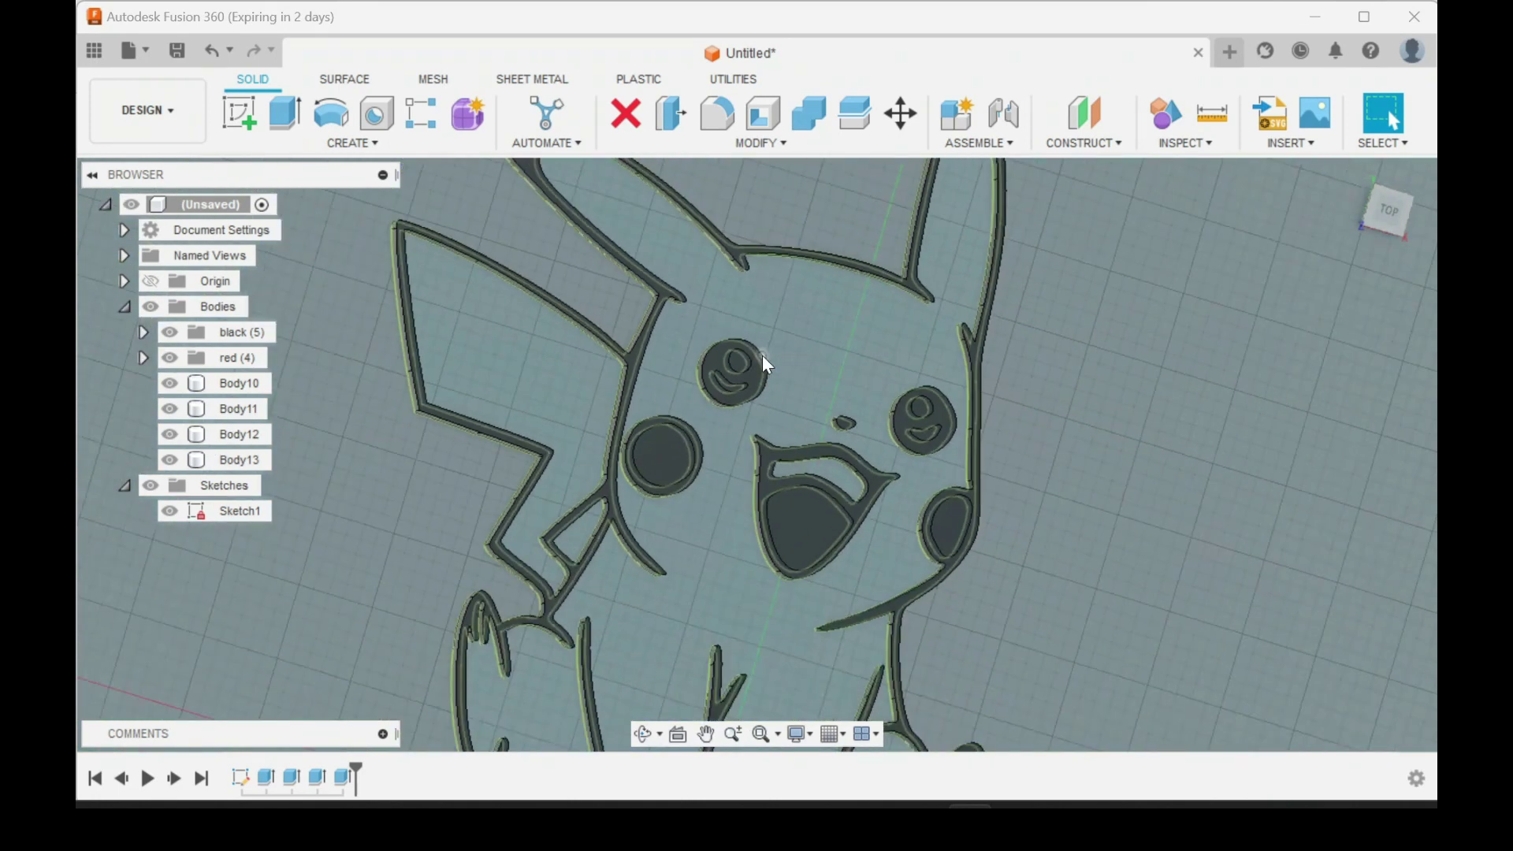
{"action": "left_click", "coordinate": [210, 309]}
{"action": "right_click", "coordinate": [210, 309]}
{"action": "left_click", "coordinate": [252, 348]}
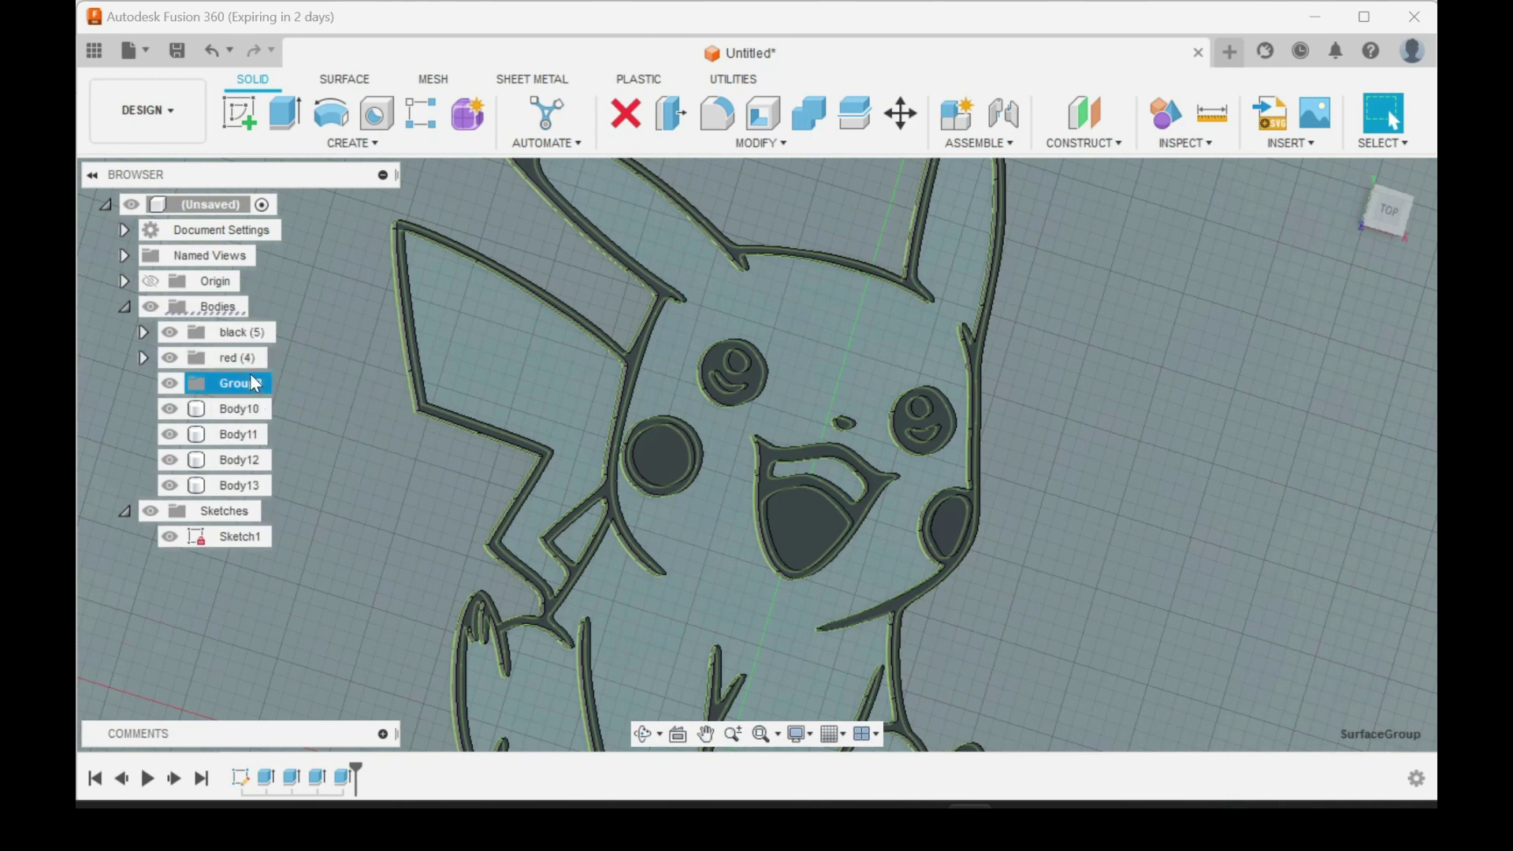
{"action": "double_click", "coordinate": [251, 383]}
{"action": "type", "text": "white"}
Move Body10 through Body13 into the white group
{"action": "left_click", "coordinate": [252, 405]}
{"action": "left_click", "coordinate": [264, 476], "text": "shift"}
{"action": "left_click_drag", "start_coordinate": [263, 476], "coordinate": [237, 383]}
{"action": "scroll", "coordinate": [611, 499], "scroll_direction": "down", "scroll_amount": 5}
{"action": "scroll", "coordinate": [612, 500], "scroll_direction": "up", "scroll_amount": 5}
{"action": "key", "text": "Escape"}
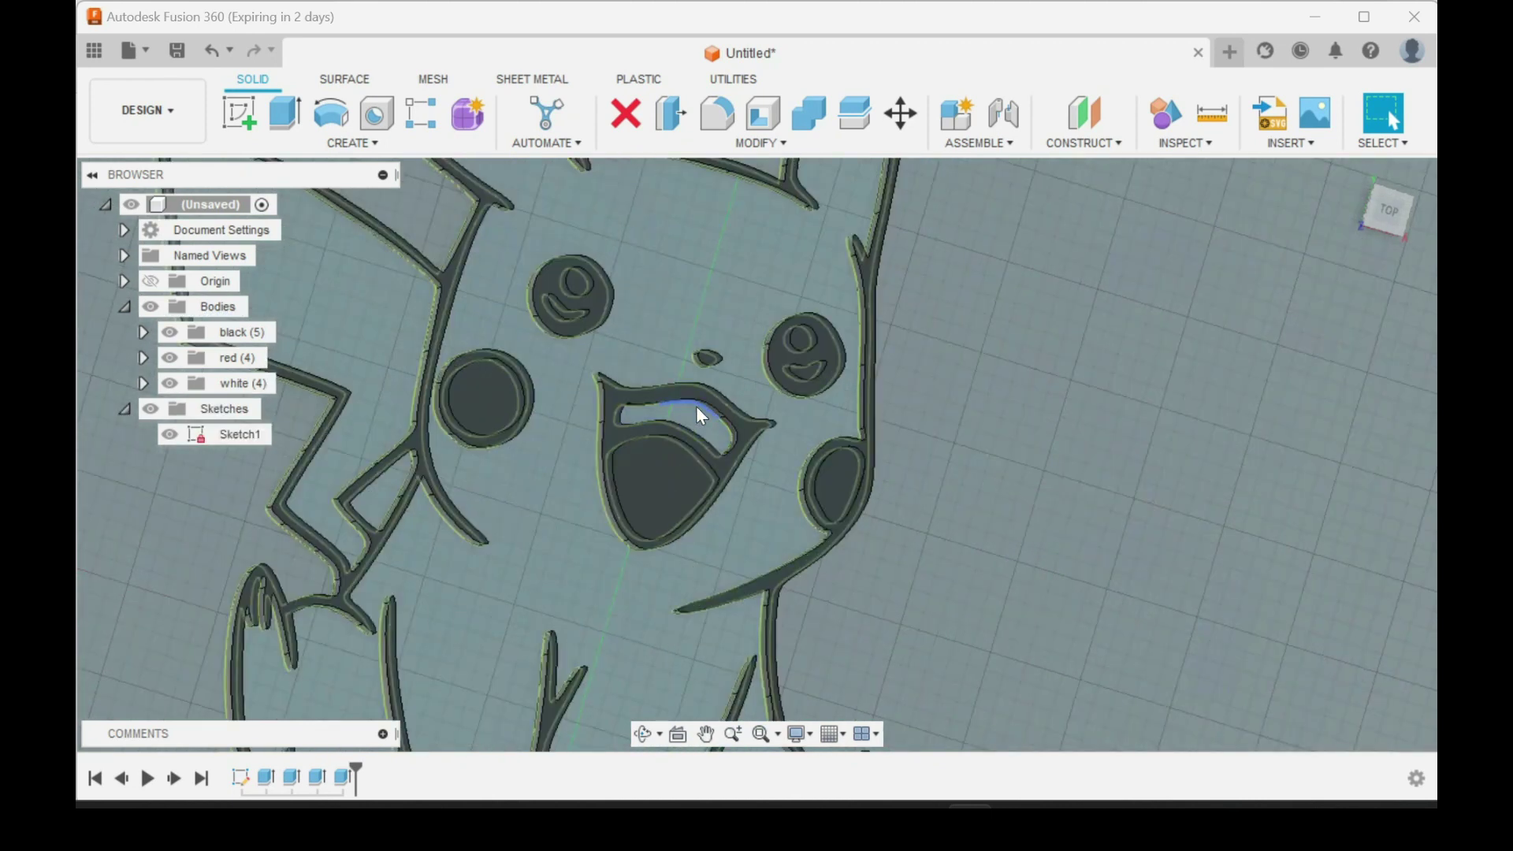
Switch to File Explorer, open Pikachu-SVG-File-Free.png to check the mouth colours, and return to Fusion 360
{"action": "scroll", "coordinate": [720, 415], "scroll_direction": "up", "scroll_amount": 3}
{"action": "left_click", "coordinate": [678, 423]}
{"action": "key", "text": "v"}
{"action": "mouse_move", "coordinate": [875, 823]}
{"action": "left_click", "coordinate": [788, 709]}
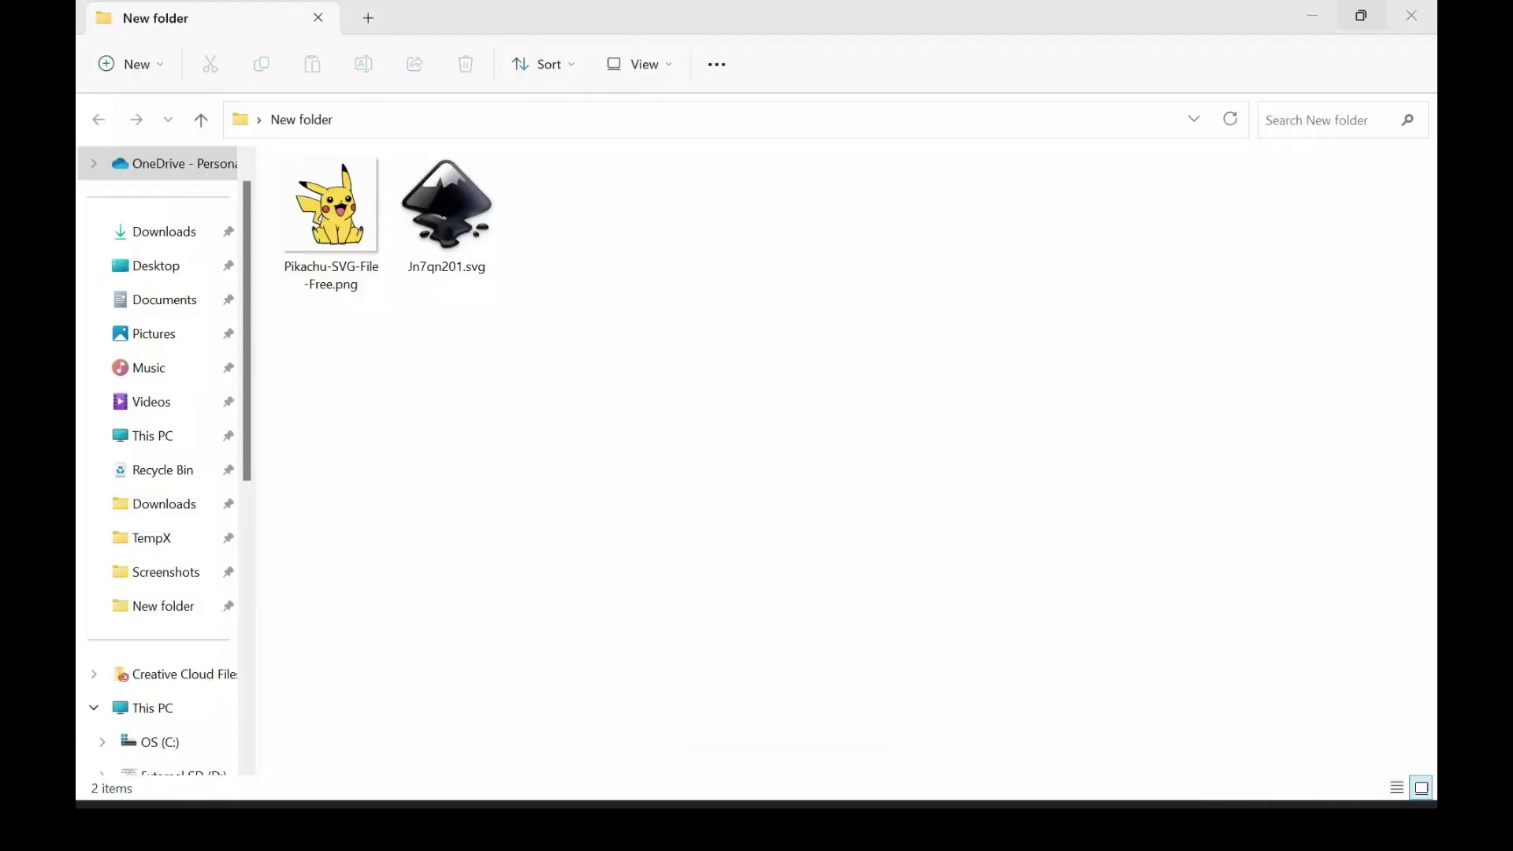
{"action": "left_click", "coordinate": [331, 221]}
{"action": "key", "text": "Return"}
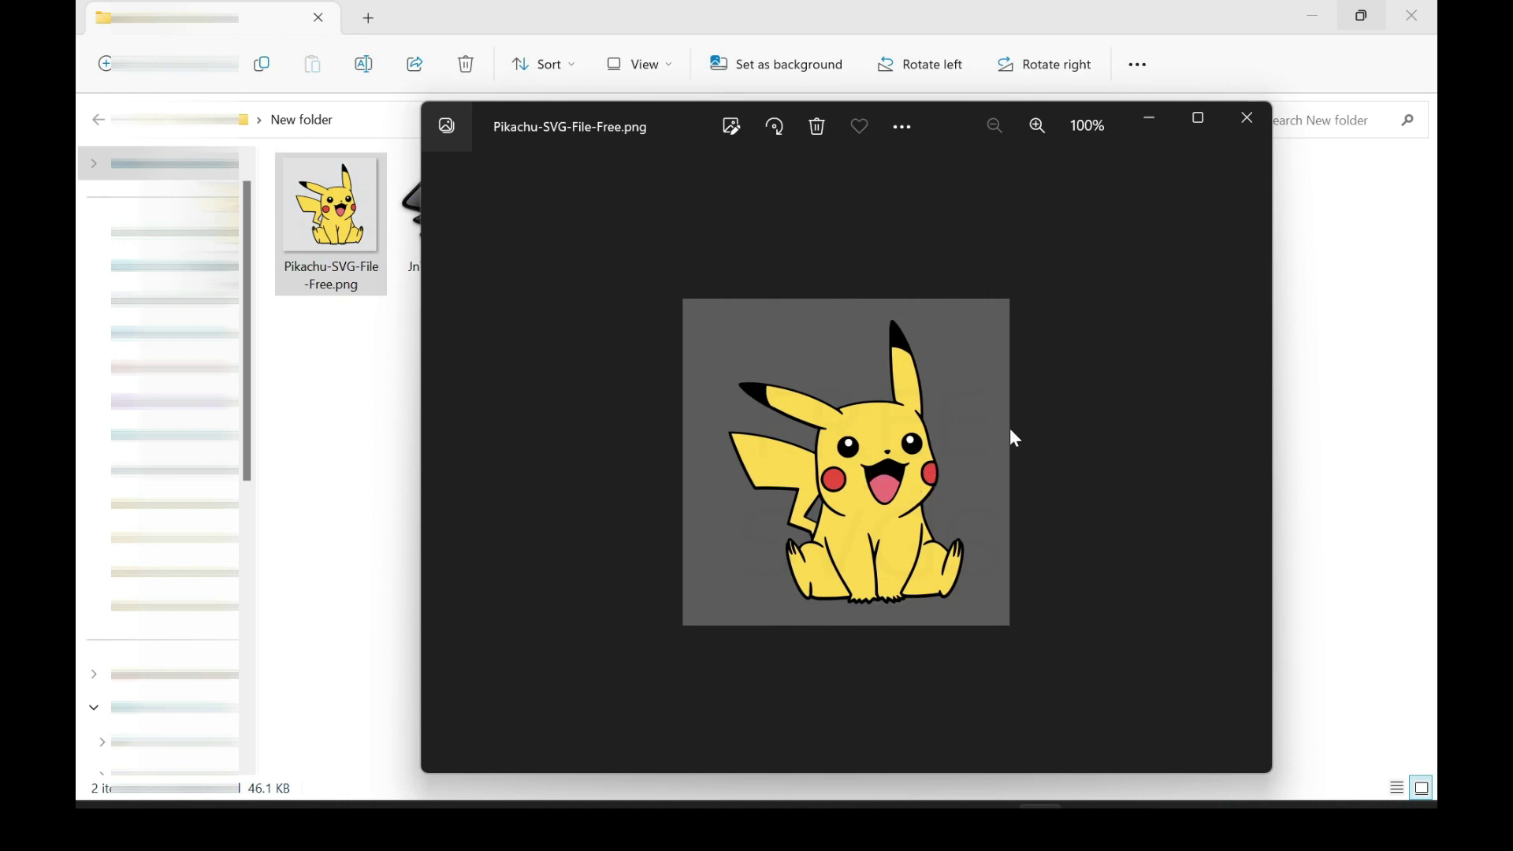
{"action": "mouse_move", "coordinate": [950, 812]}
{"action": "left_click", "coordinate": [945, 701]}
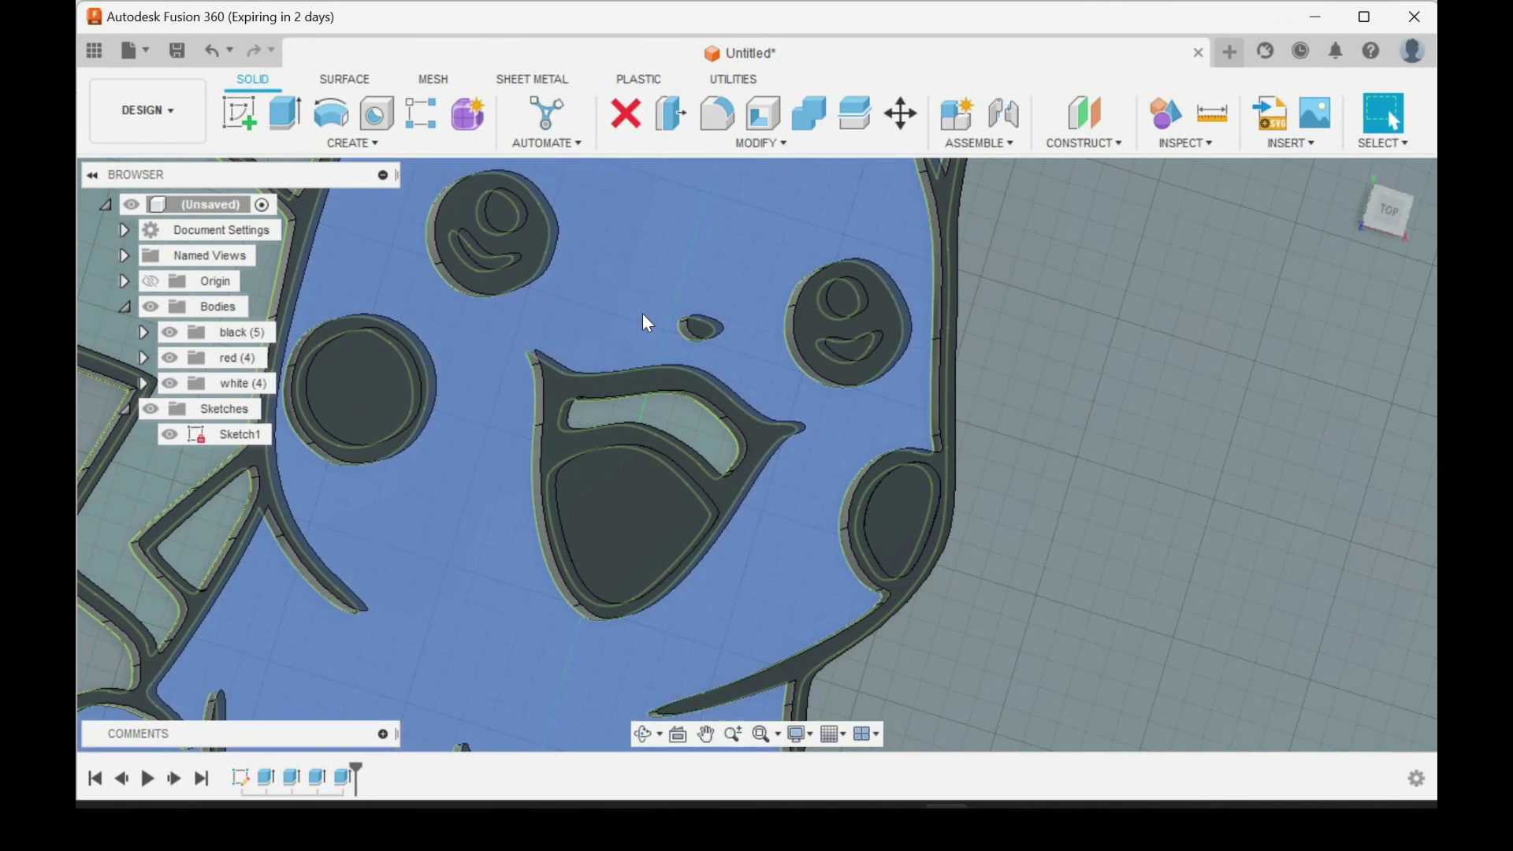
Extrude the upper mouth profile 2 mm with the New Body operation and move the resulting body into the black group
{"action": "left_click", "coordinate": [688, 414]}
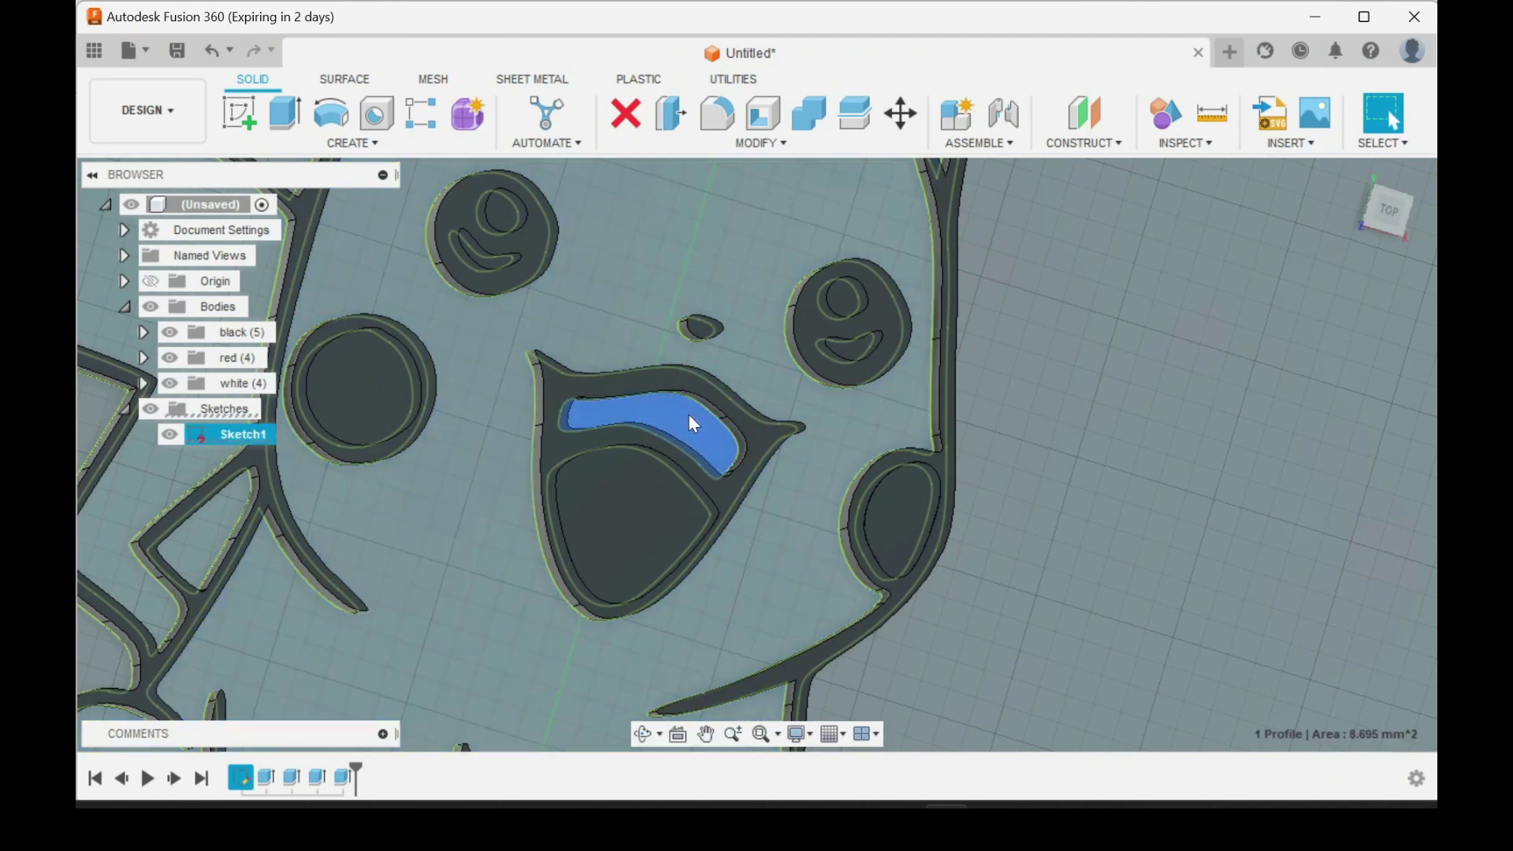
{"action": "type", "text": "e"}
{"action": "type", "text": "2"}
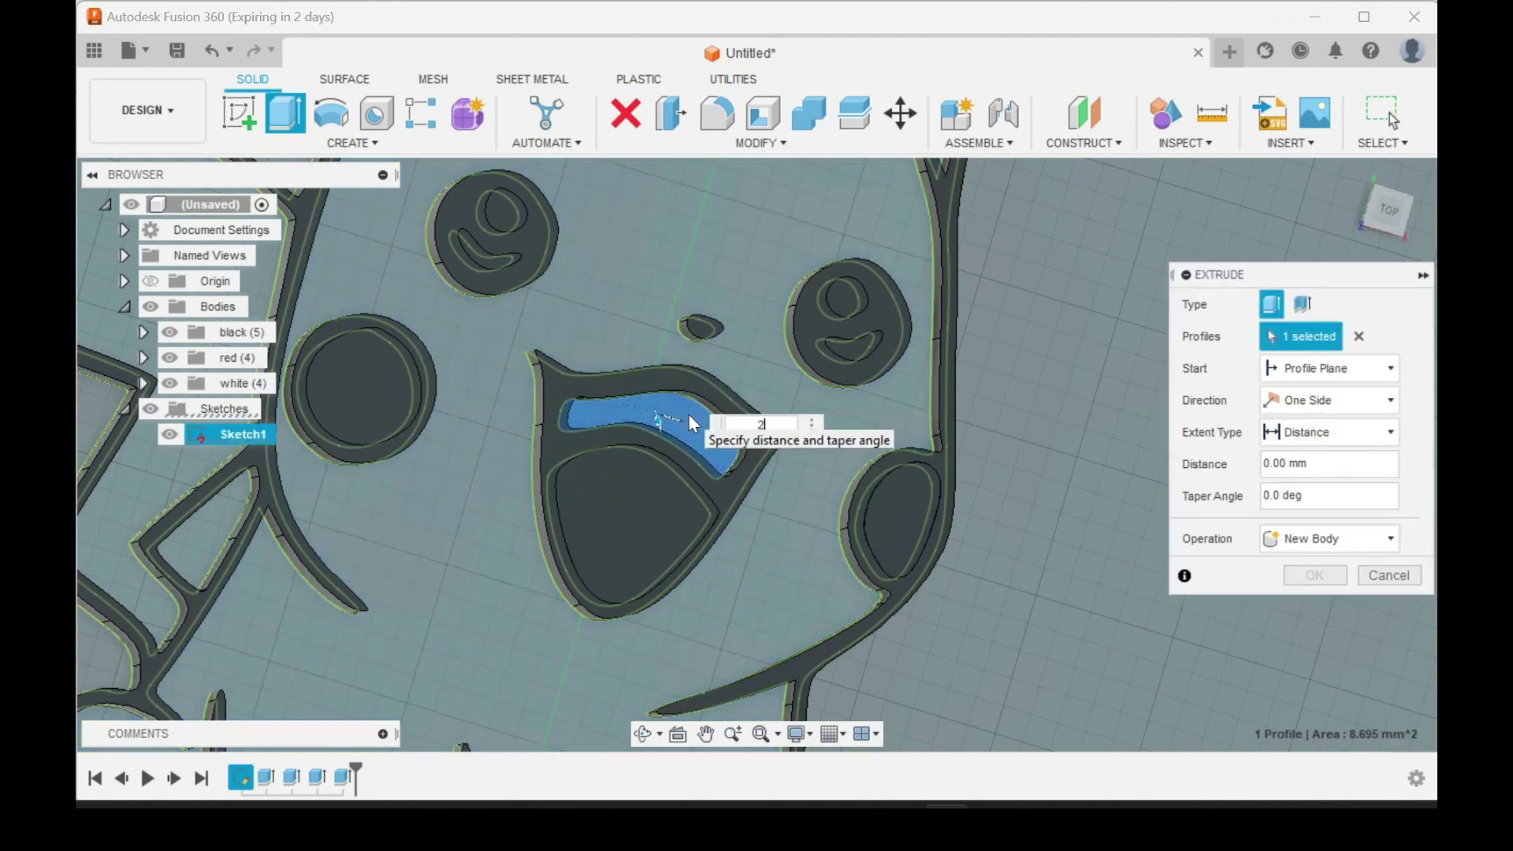
{"action": "left_click", "coordinate": [1290, 539]}
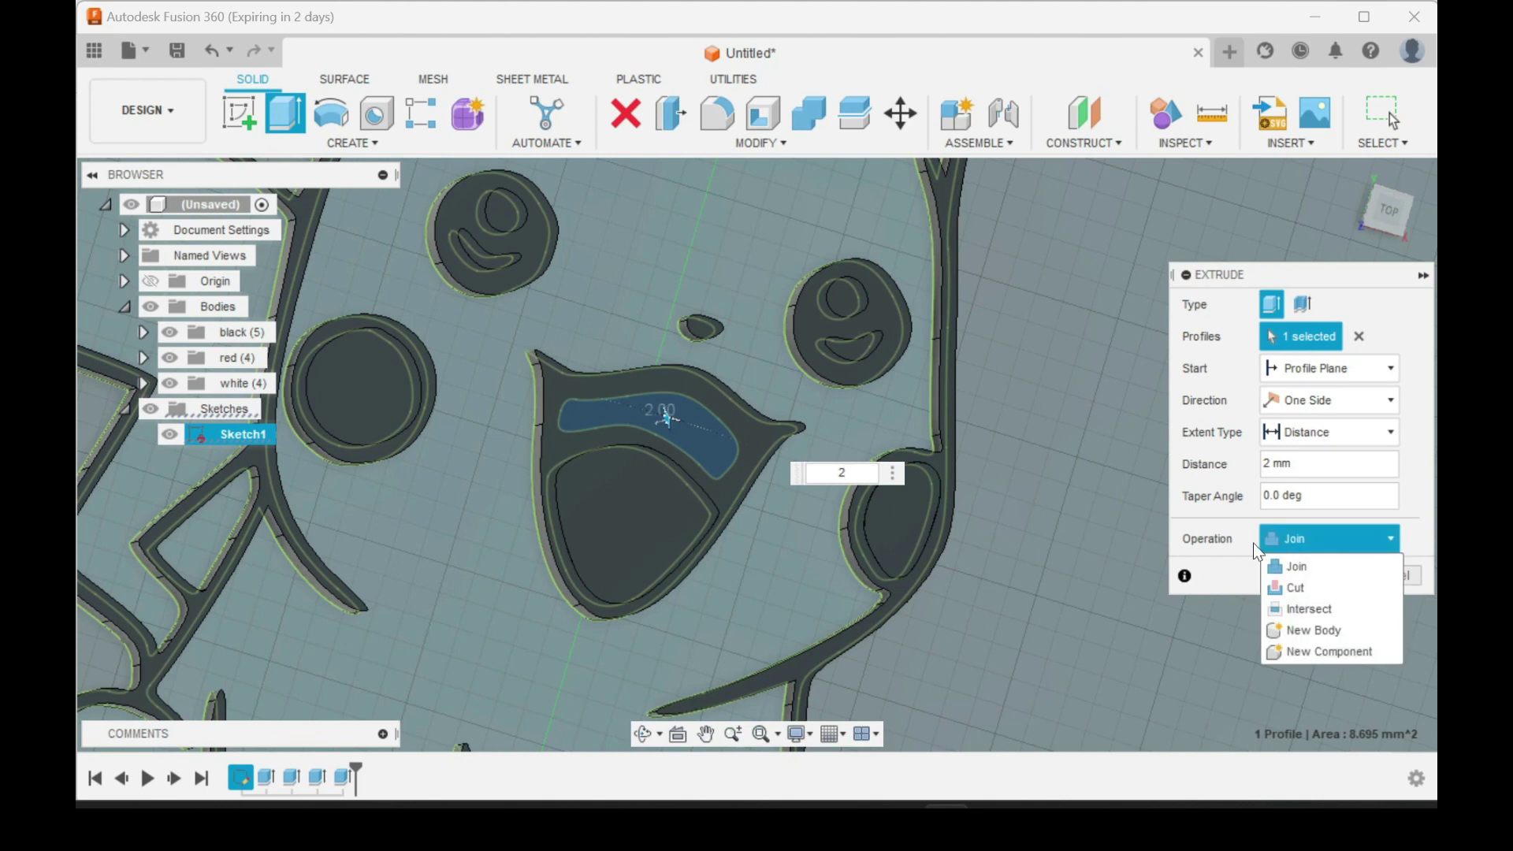
{"action": "left_click", "coordinate": [1289, 632]}
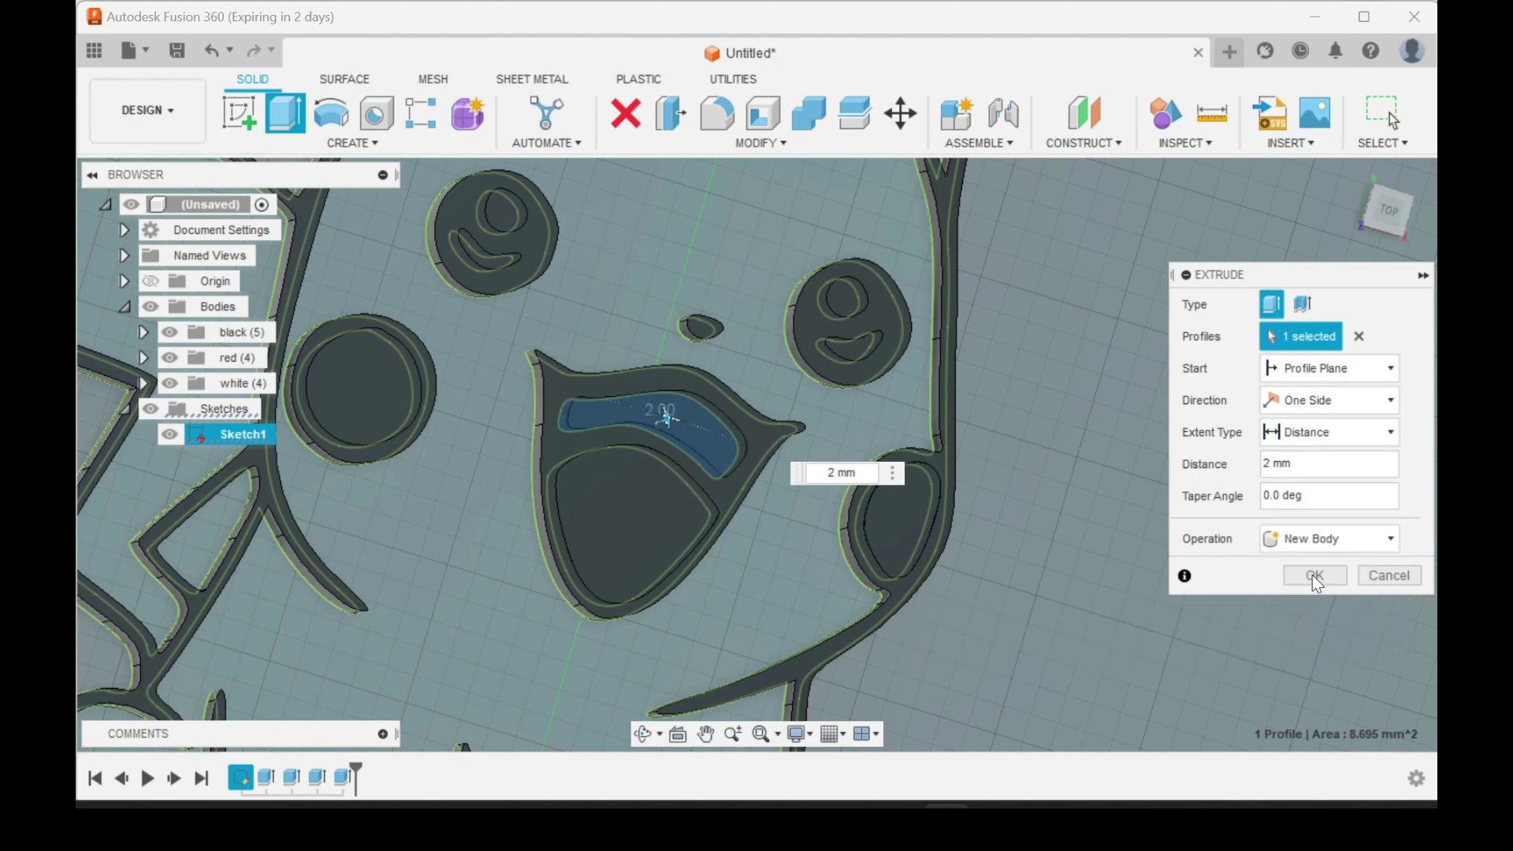
{"action": "left_click", "coordinate": [1312, 574]}
{"action": "left_click_drag", "start_coordinate": [224, 411], "coordinate": [220, 329]}
Select the sketch profiles of Pikachu's main body and tail together
{"action": "scroll", "coordinate": [773, 623], "scroll_direction": "up", "scroll_amount": 3}
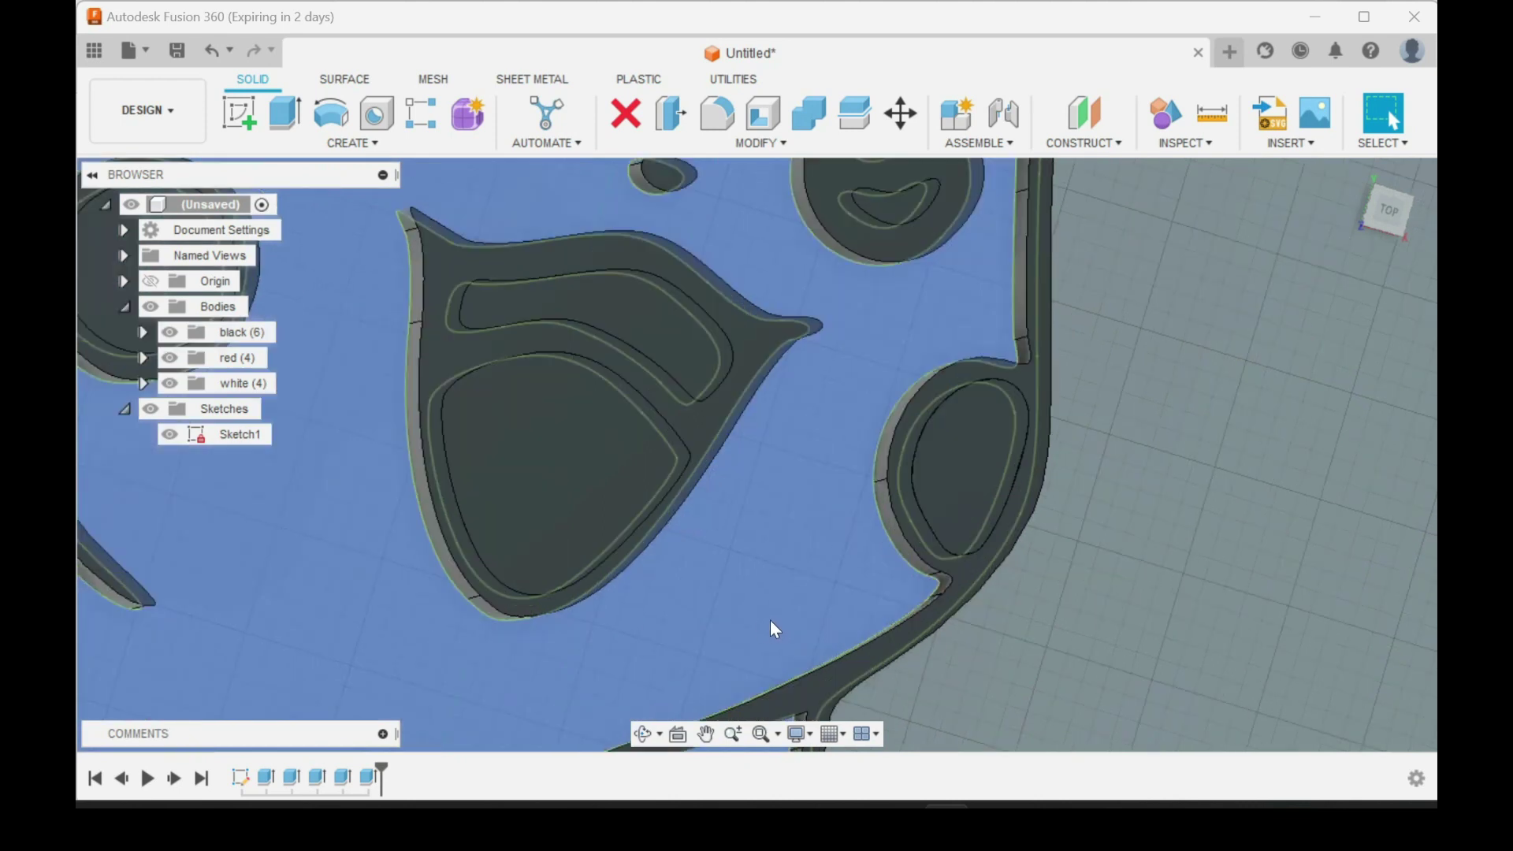
{"action": "scroll", "coordinate": [770, 620], "scroll_direction": "down", "scroll_amount": 5}
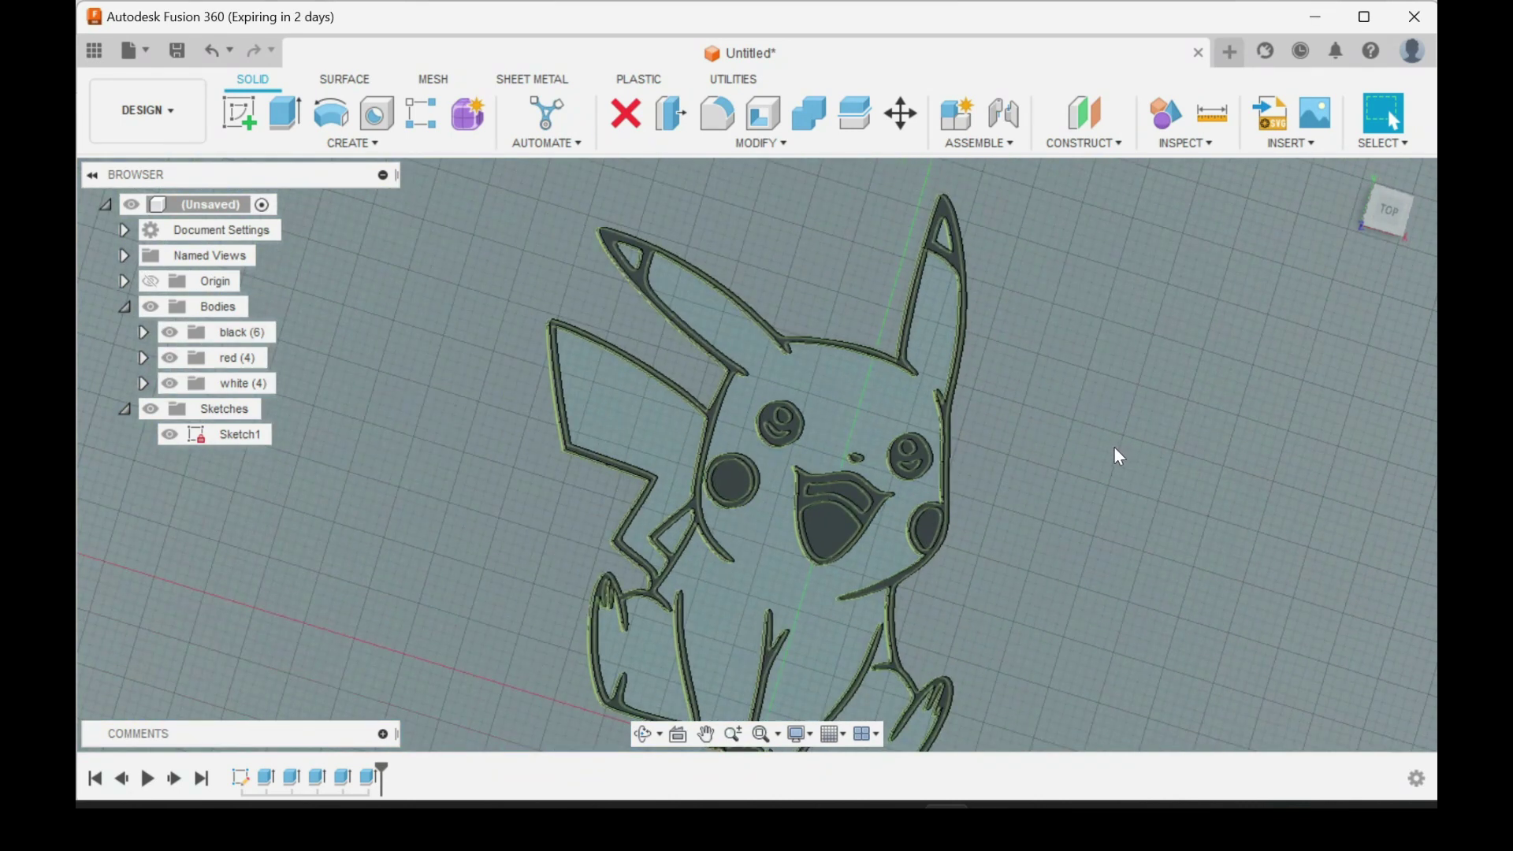
{"action": "left_click", "coordinate": [720, 594]}
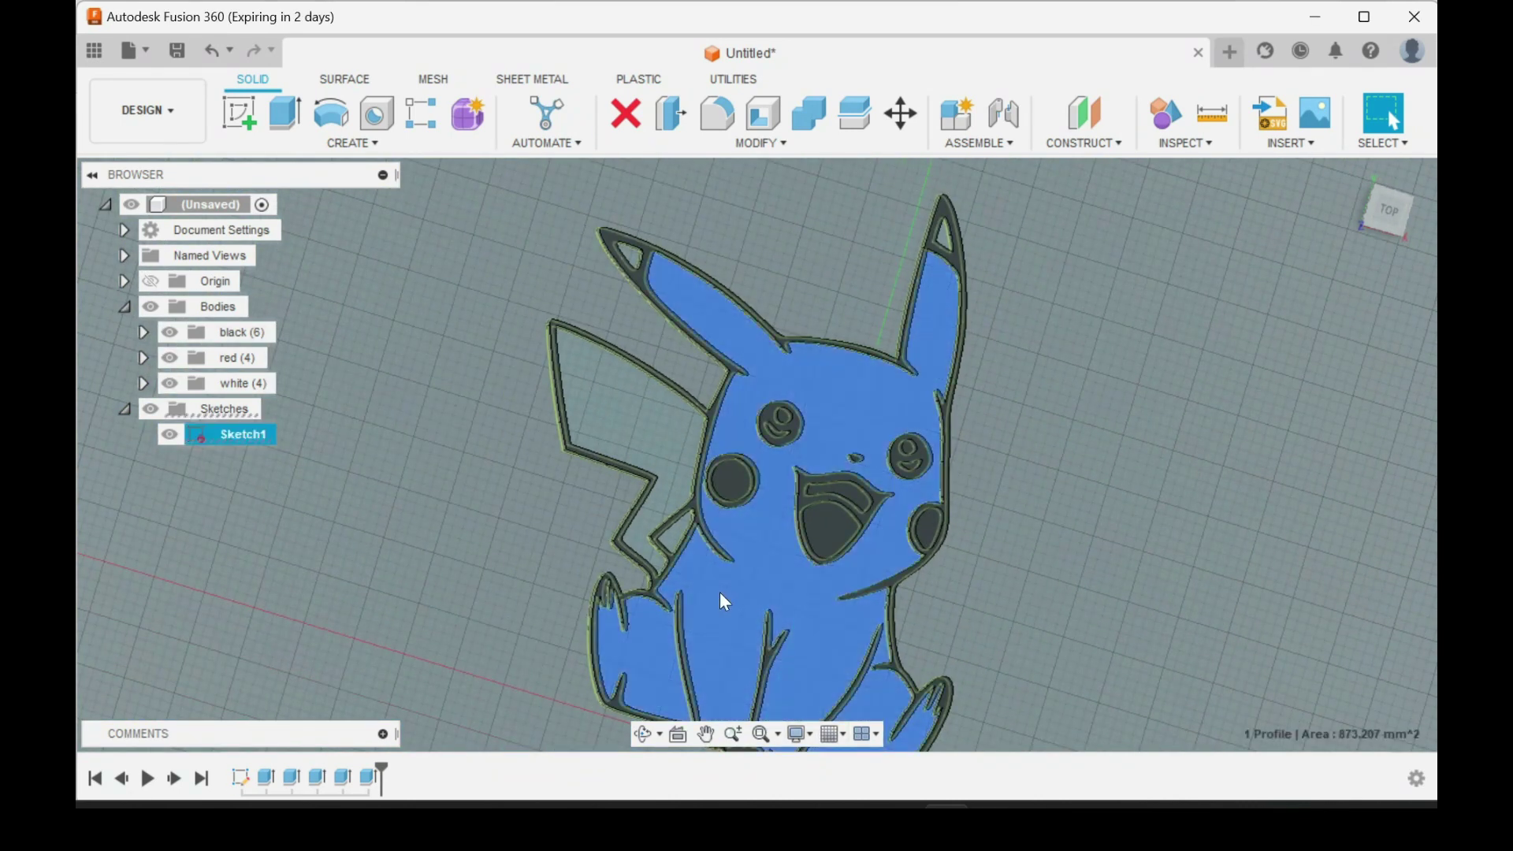
{"action": "left_click", "coordinate": [678, 468], "text": "ctrl"}
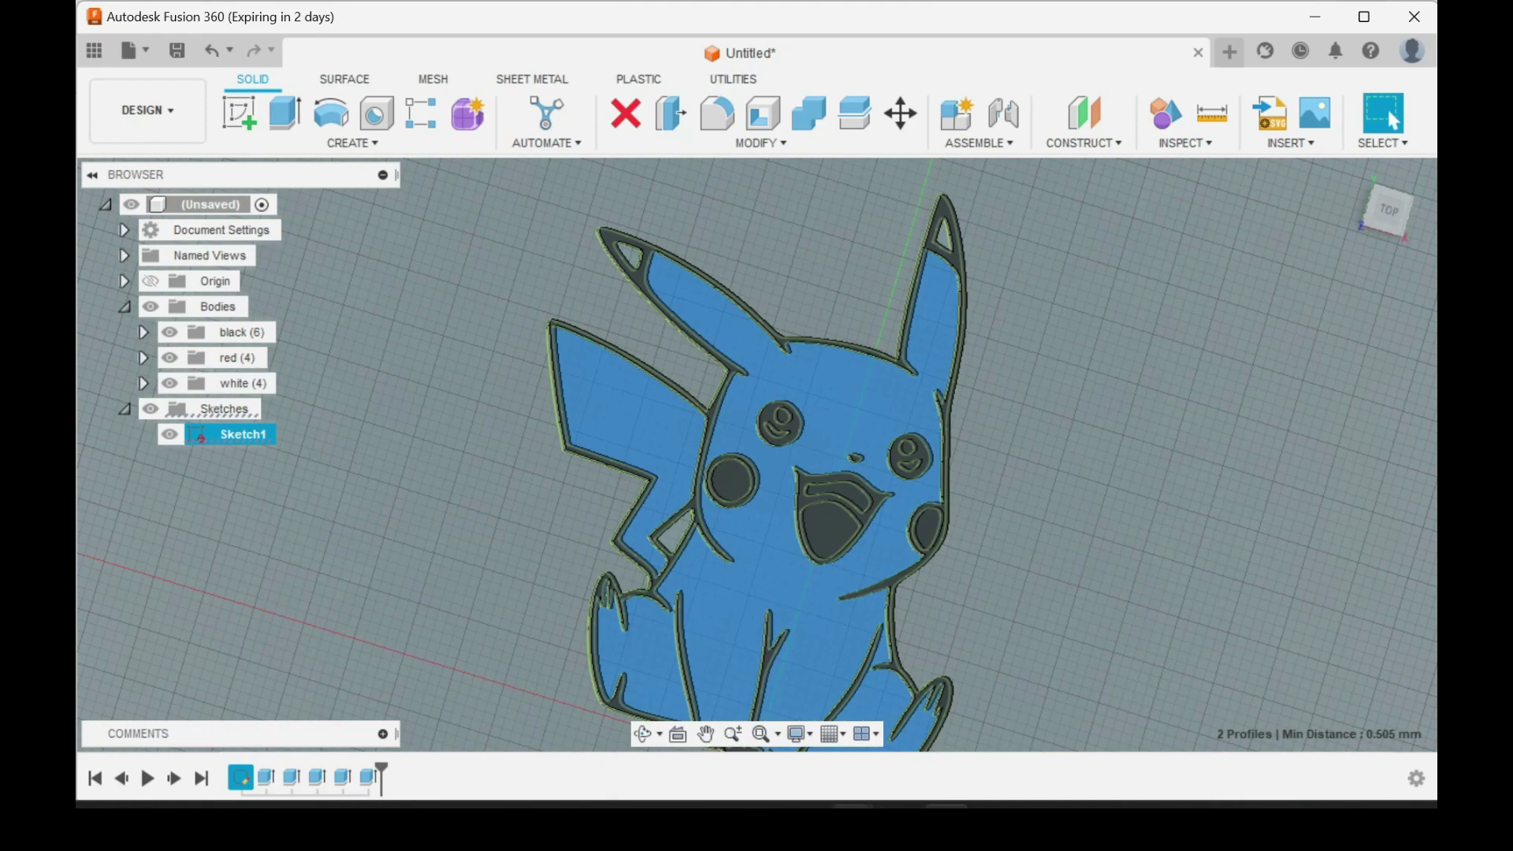
Check the body and tail colours in Pikachu-SVG-File-Free.png from File Explorer, close the image and return to Fusion 360
{"action": "mouse_move", "coordinate": [854, 805]}
{"action": "left_click", "coordinate": [725, 693]}
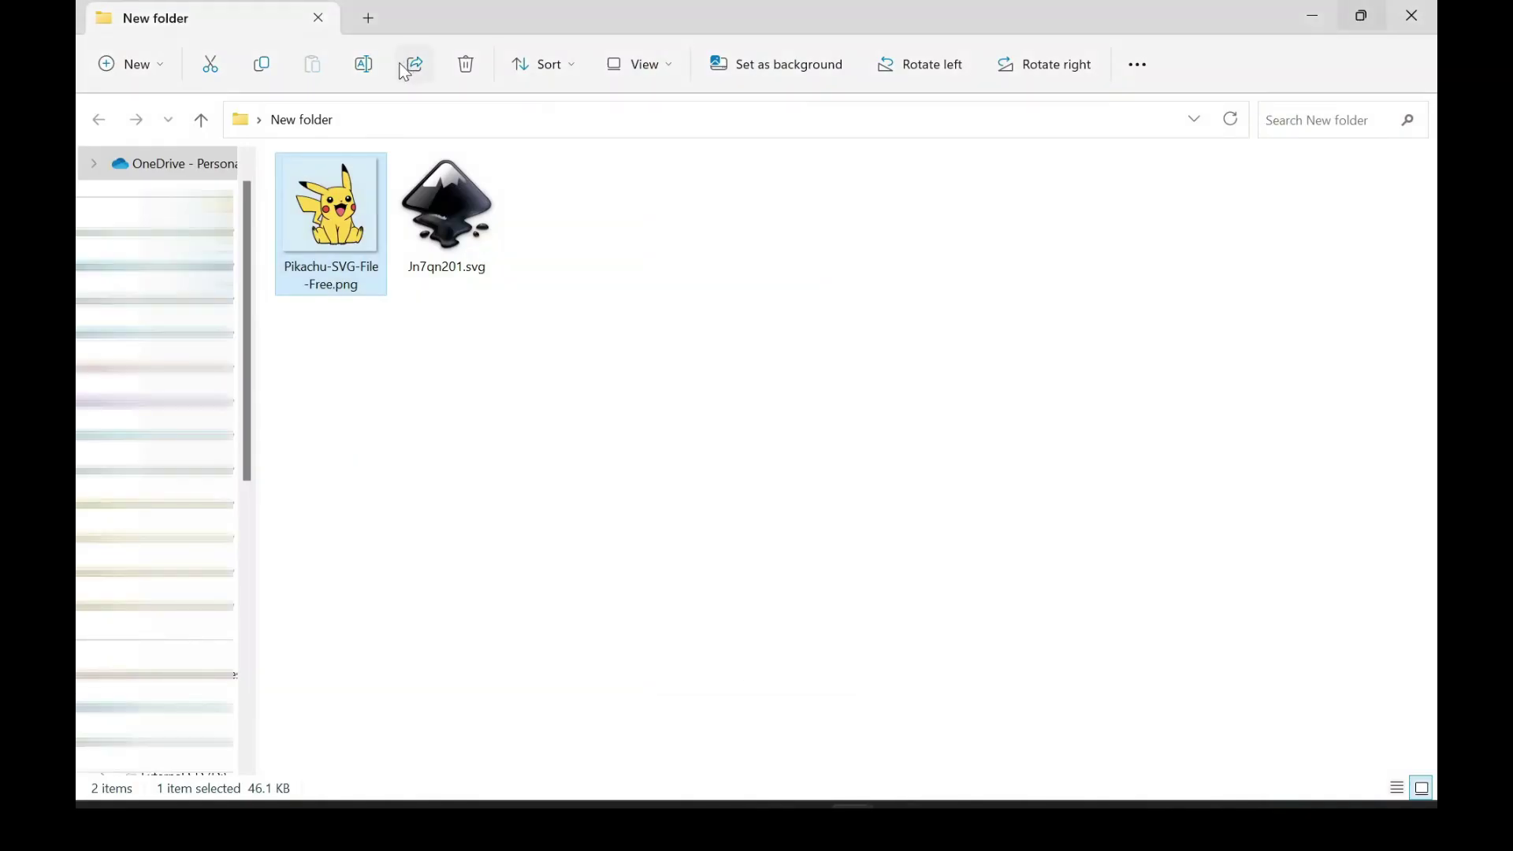
{"action": "double_click", "coordinate": [324, 204]}
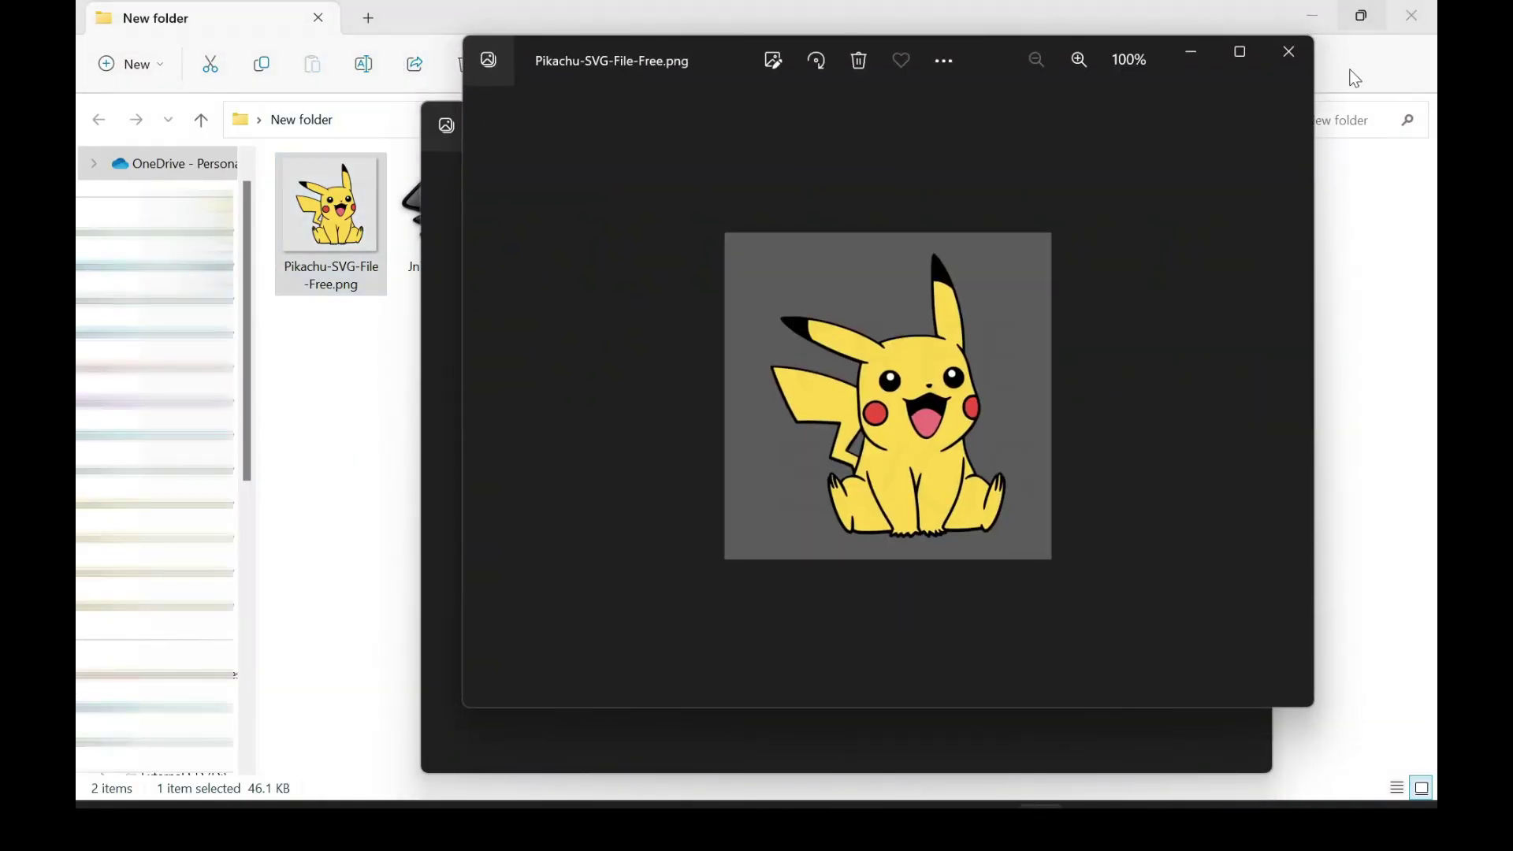
{"action": "left_click", "coordinate": [1249, 117]}
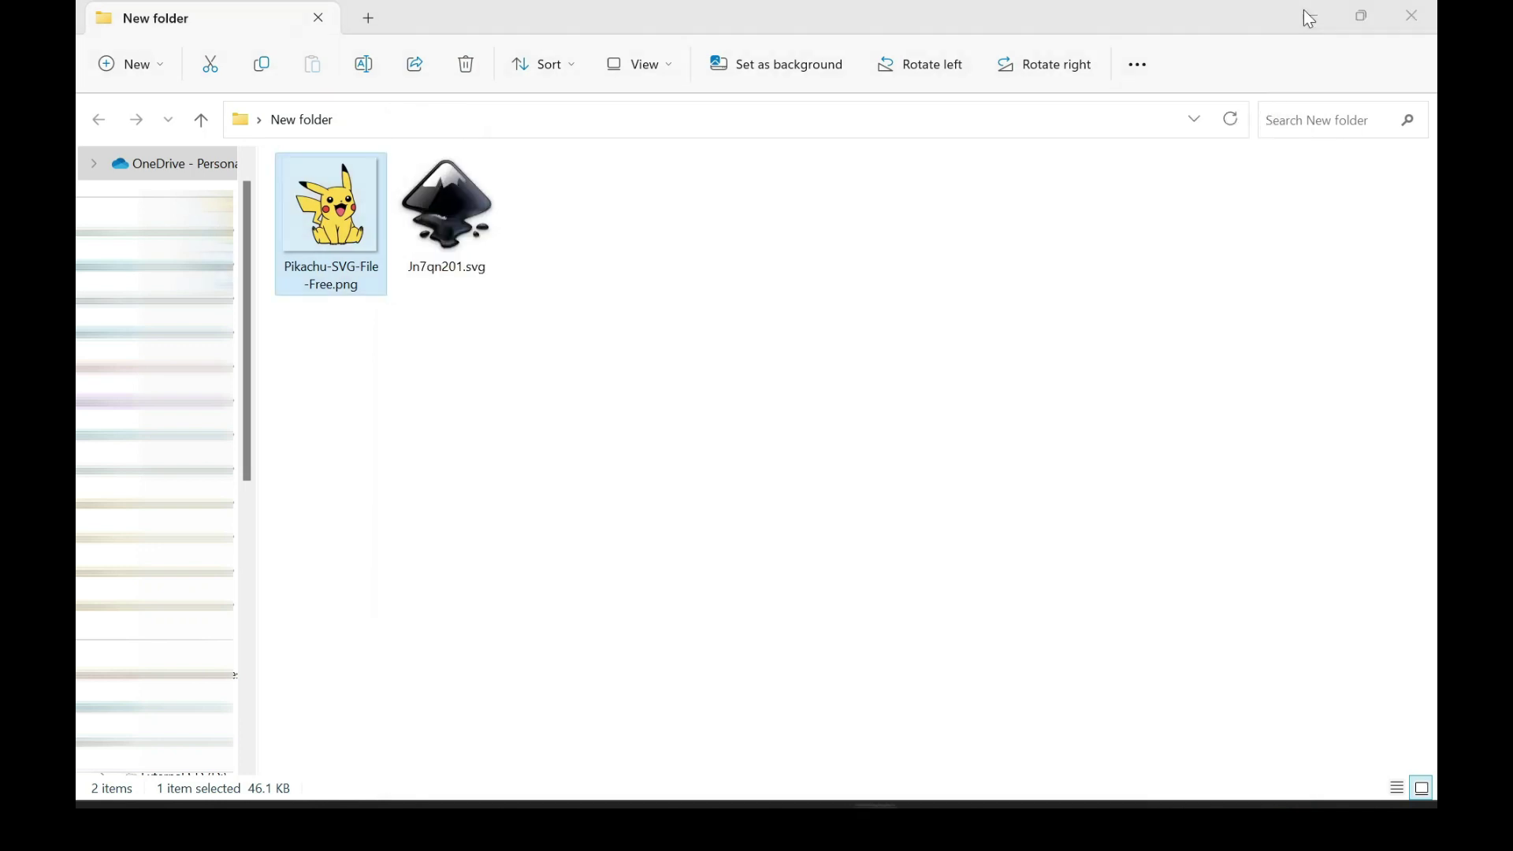
{"action": "left_click", "coordinate": [1310, 16]}
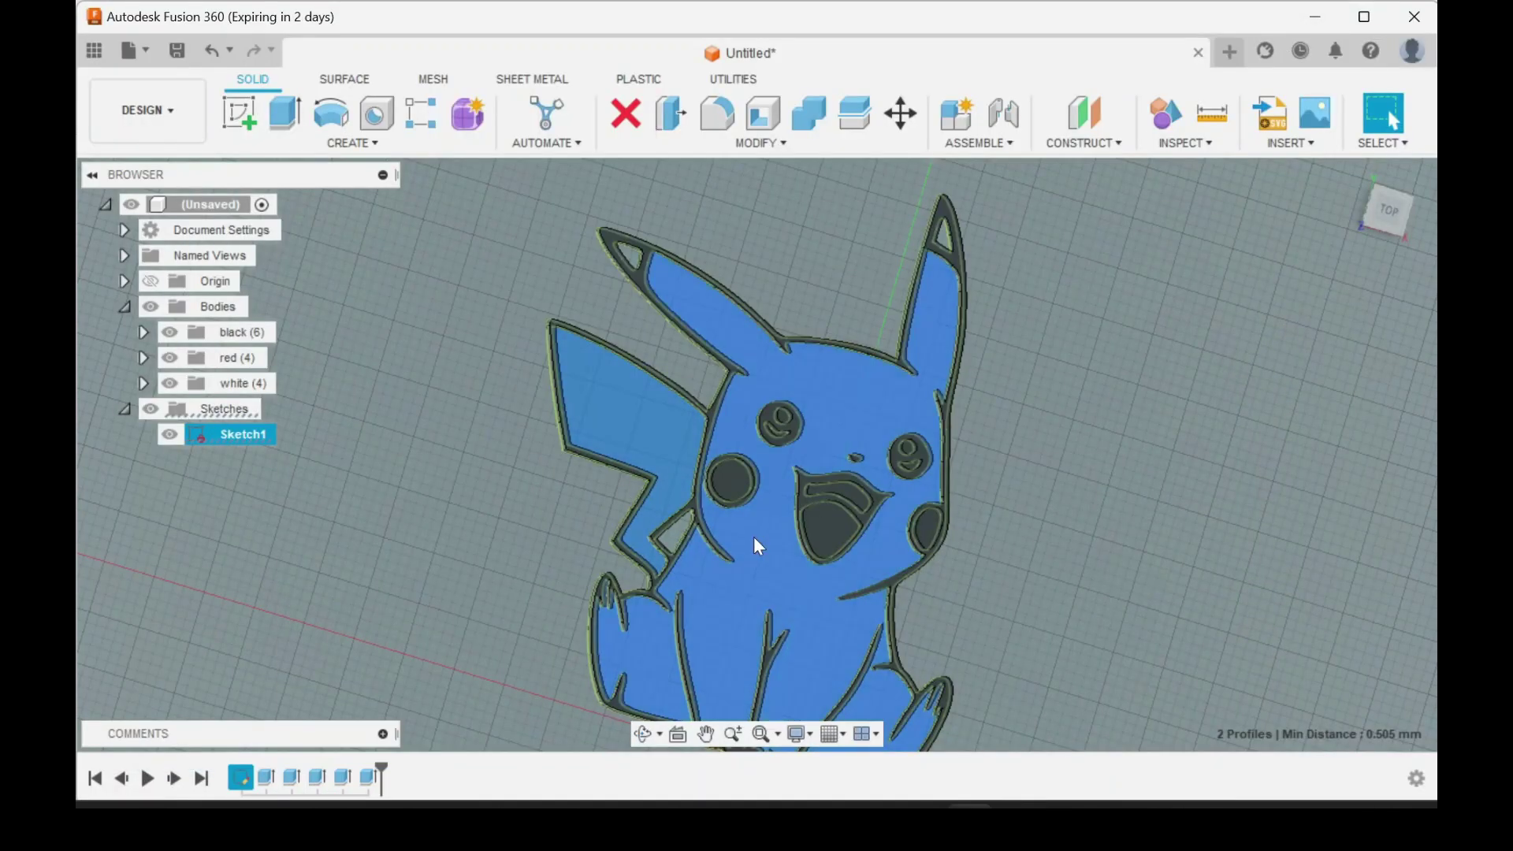
Extrude the selected main body and tail profiles 2 mm with the New Body operation
{"action": "type", "text": "e"}
{"action": "type", "text": "2"}
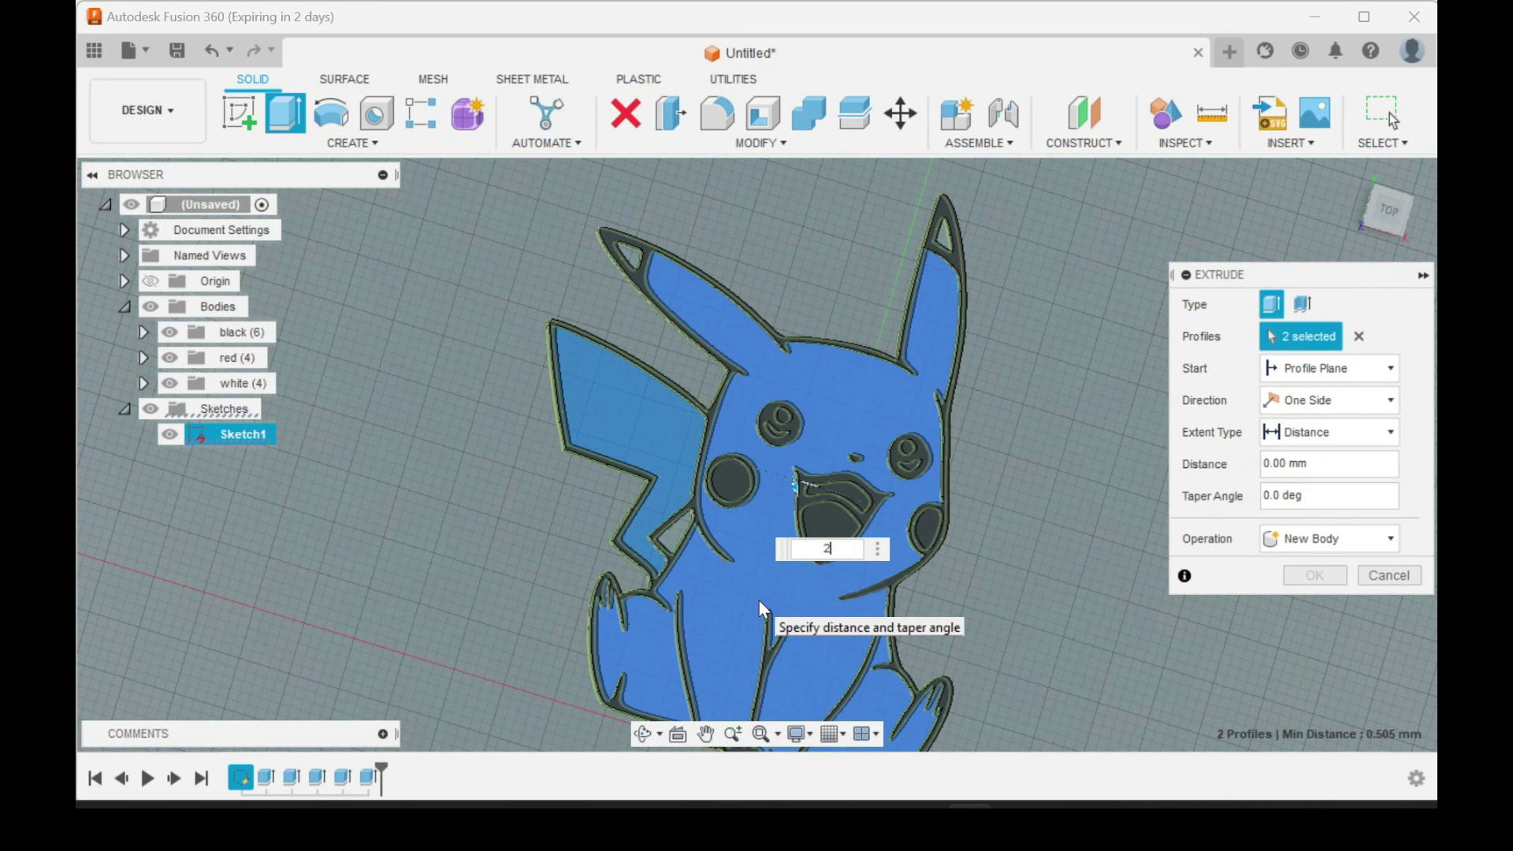
{"action": "left_click", "coordinate": [1332, 539]}
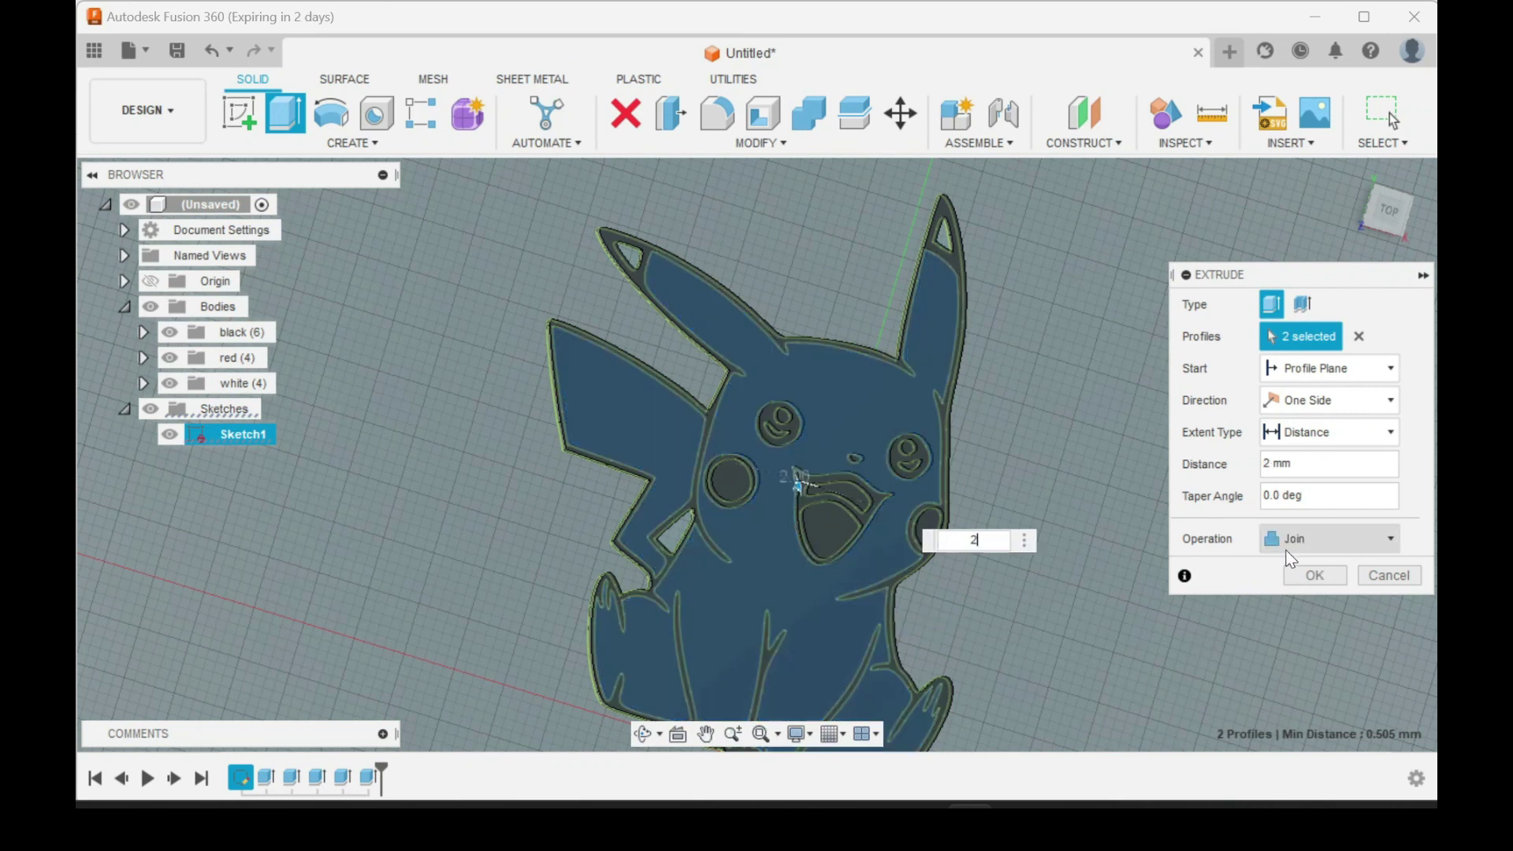
{"action": "left_click", "coordinate": [1300, 628]}
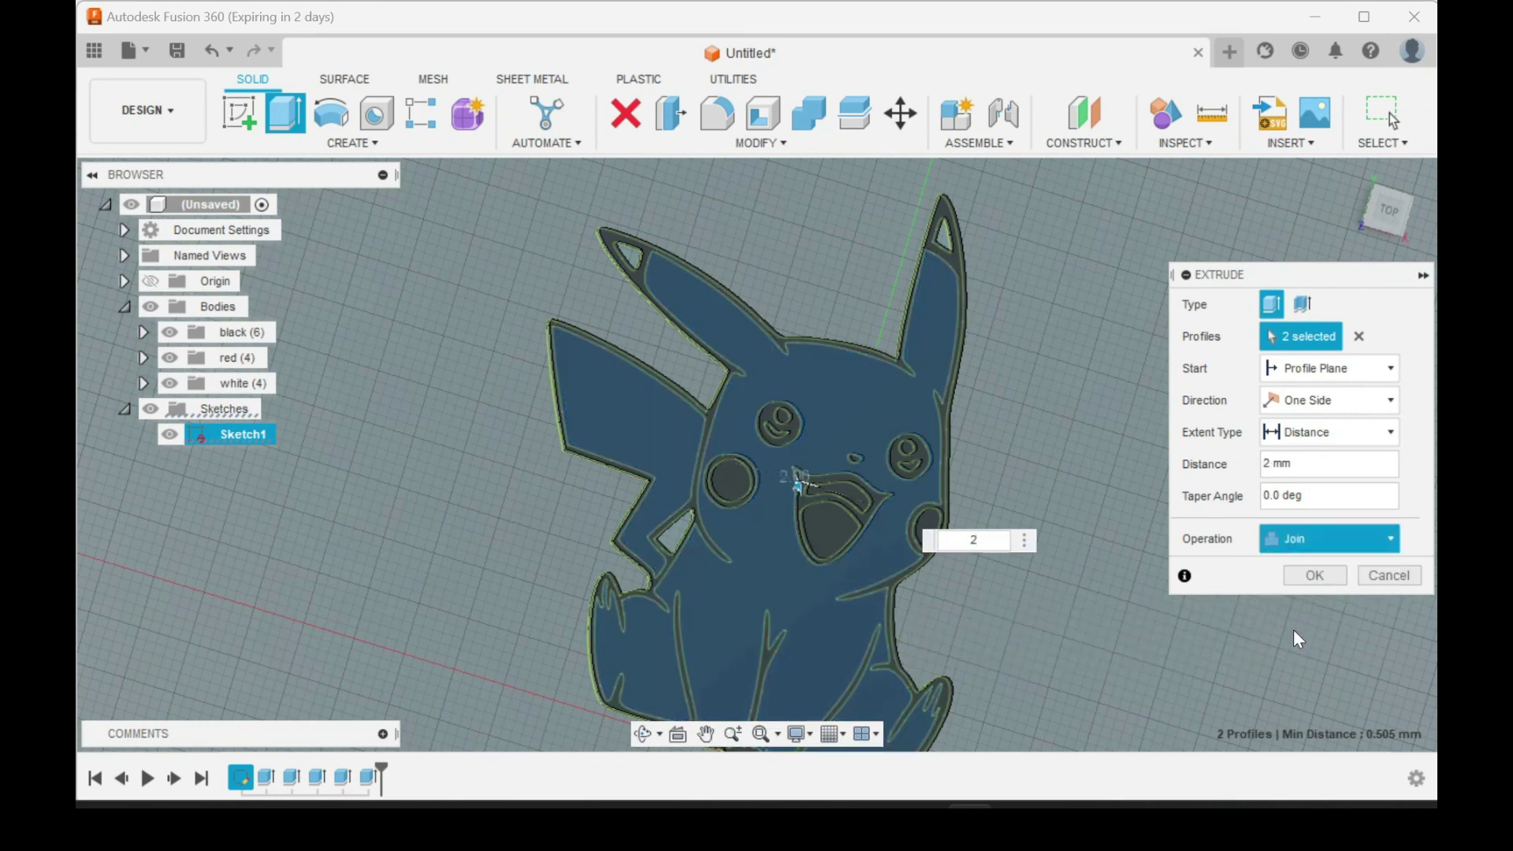
{"action": "left_click", "coordinate": [1313, 576]}
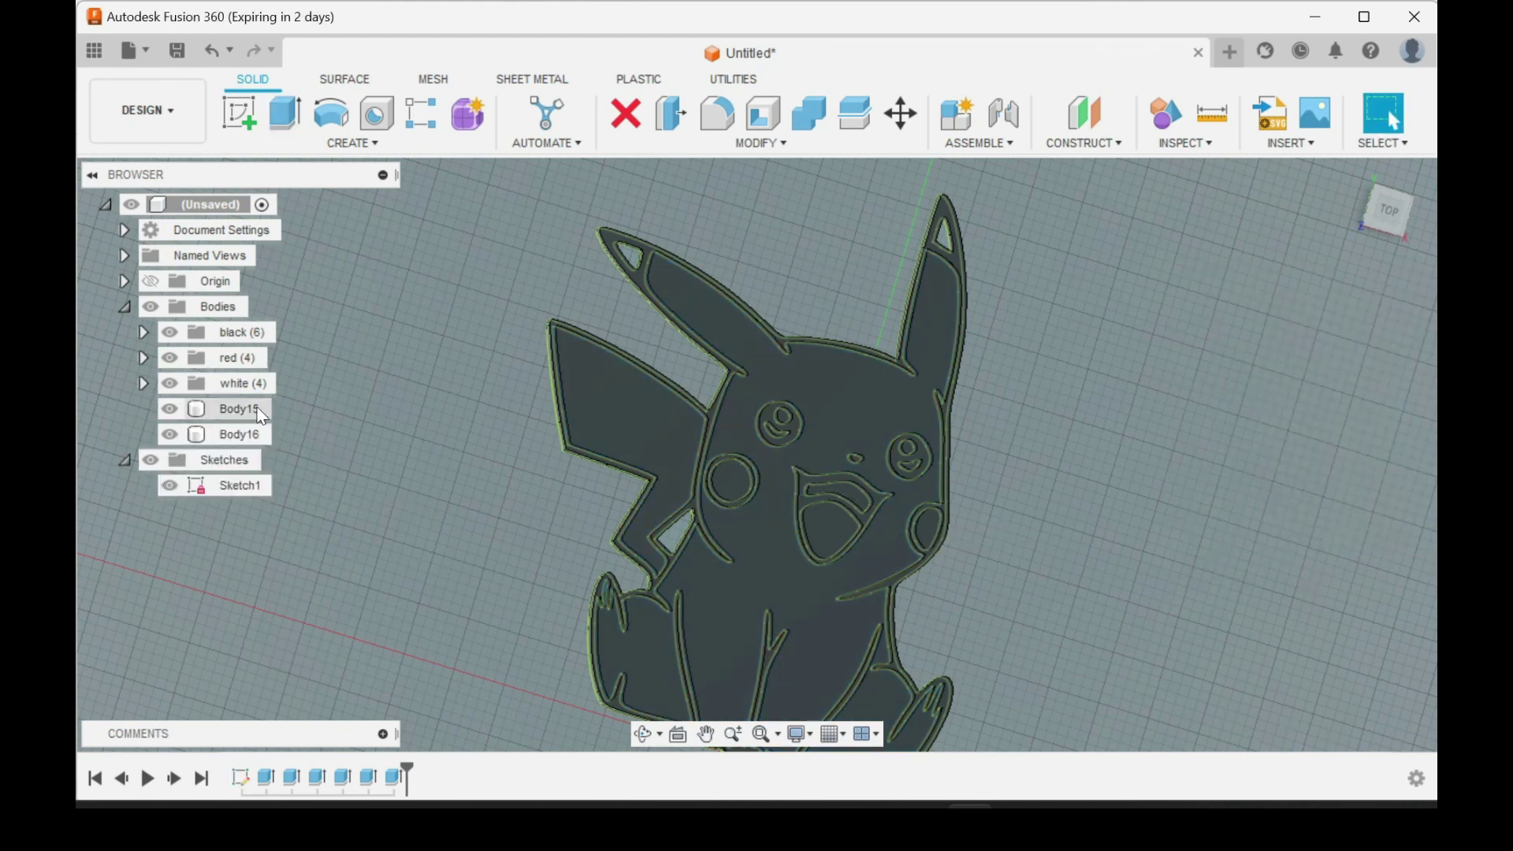
Create a new body group named yellow and move the main body and tail bodies into it
{"action": "right_click", "coordinate": [224, 315]}
{"action": "left_click", "coordinate": [262, 352]}
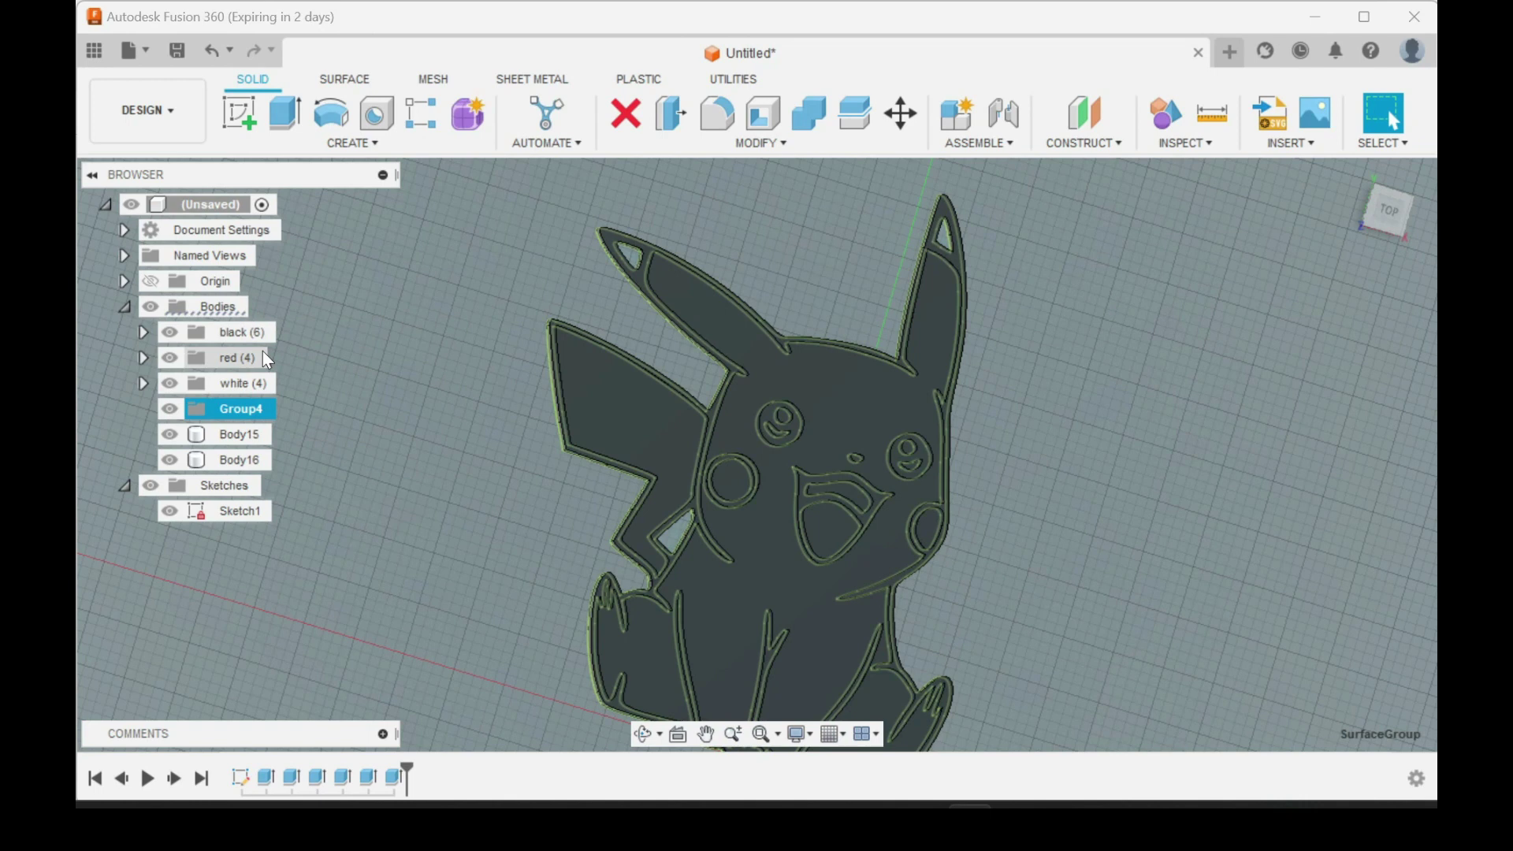
{"action": "double_click", "coordinate": [240, 417]}
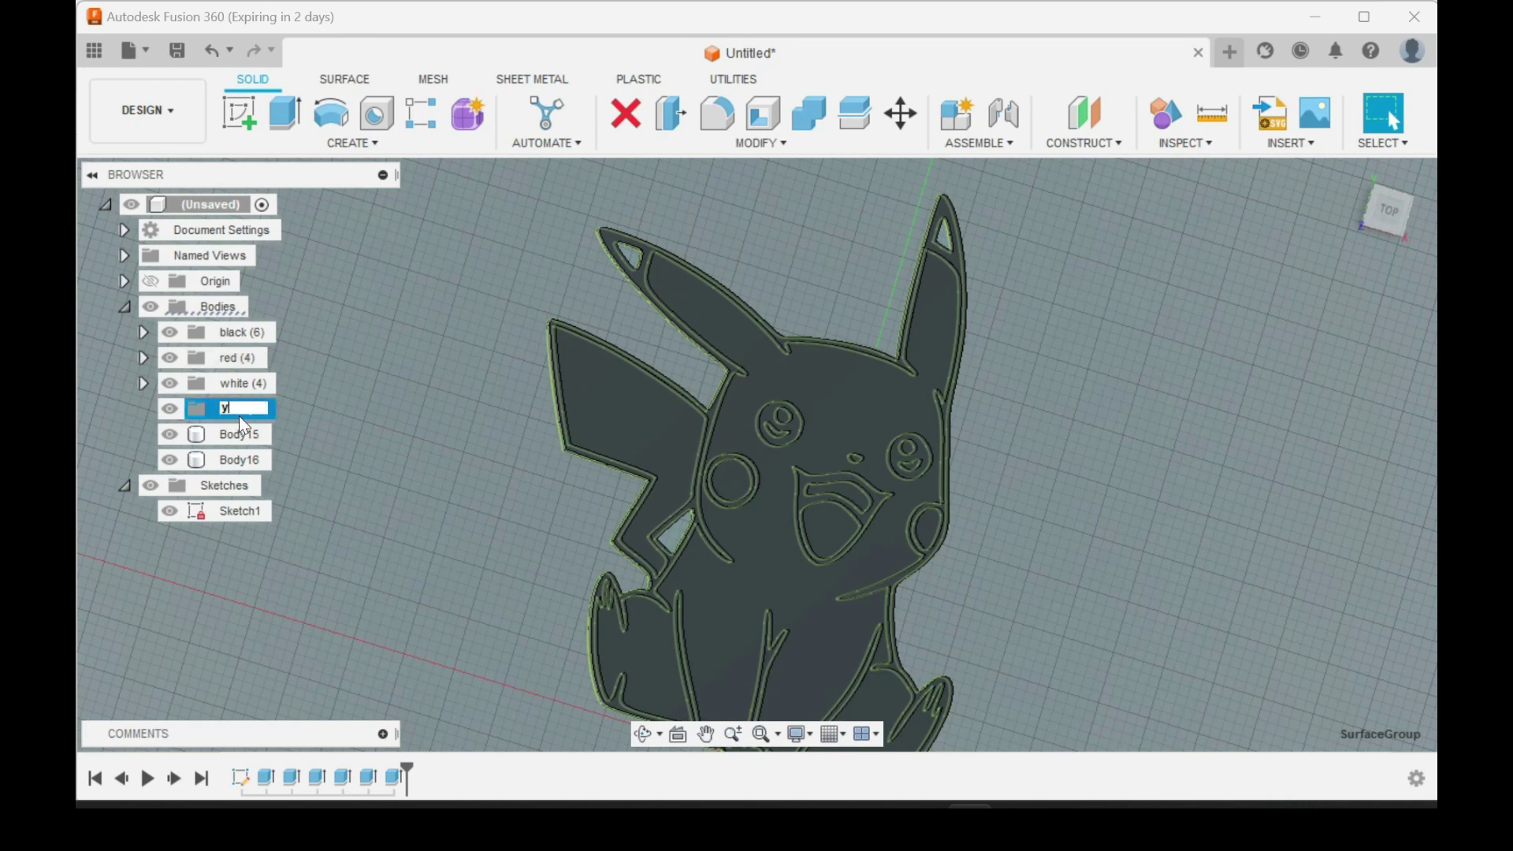
{"action": "type", "text": "yellow"}
{"action": "key", "text": "Return"}
{"action": "left_click", "coordinate": [346, 440]}
{"action": "left_click_drag", "start_coordinate": [278, 436], "coordinate": [260, 410]}
Extrude the two ear-tip profiles 2 mm with the New Body operation and move the resulting bodies into the black group
{"action": "scroll", "coordinate": [637, 264], "scroll_direction": "down", "scroll_amount": 3}
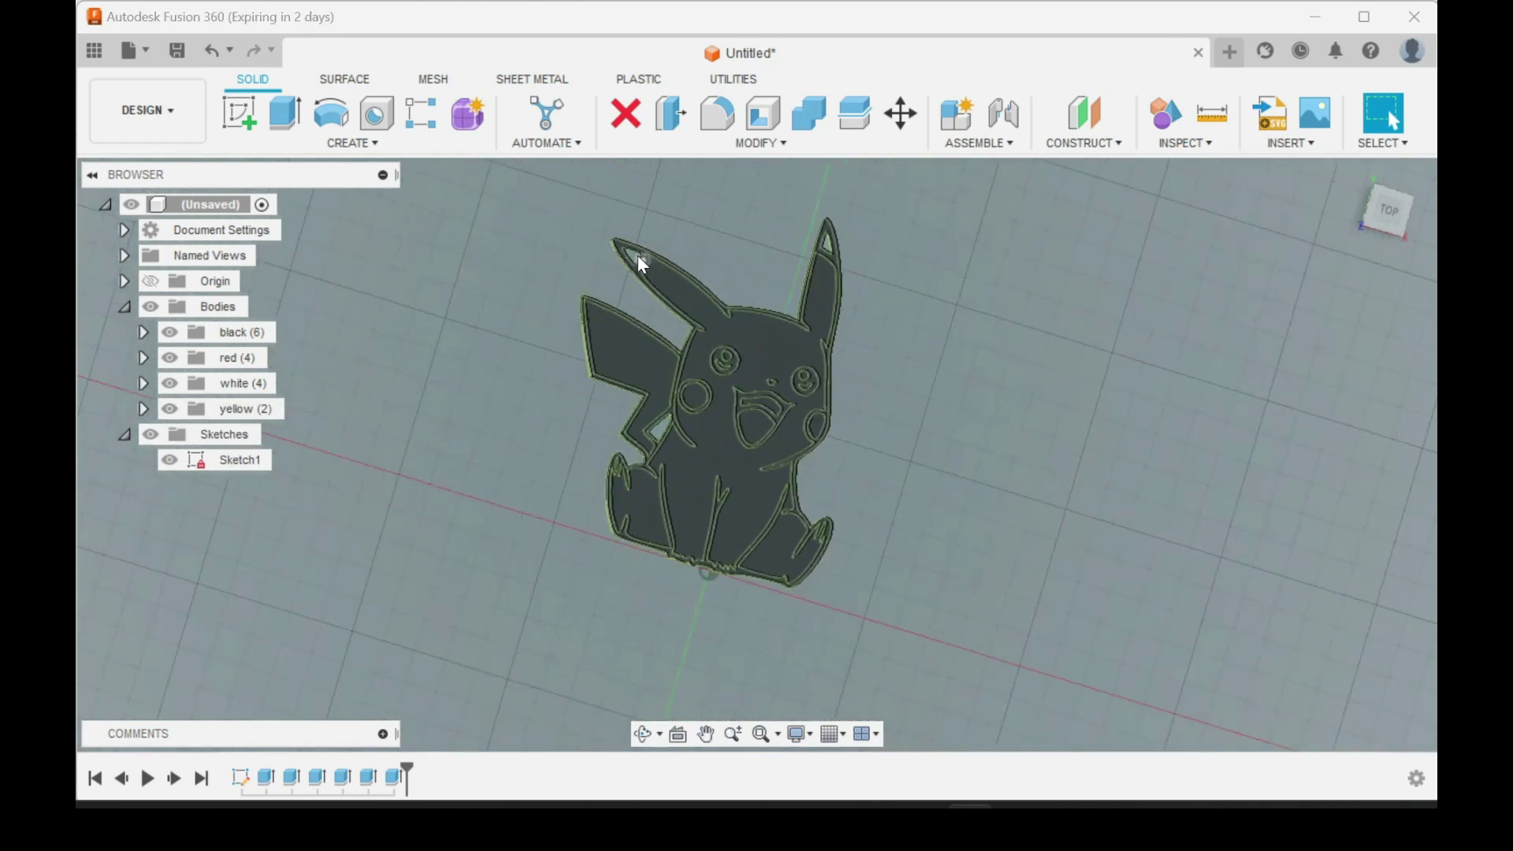
{"action": "scroll", "coordinate": [635, 263], "scroll_direction": "up", "scroll_amount": 6}
{"action": "left_click", "coordinate": [625, 263]}
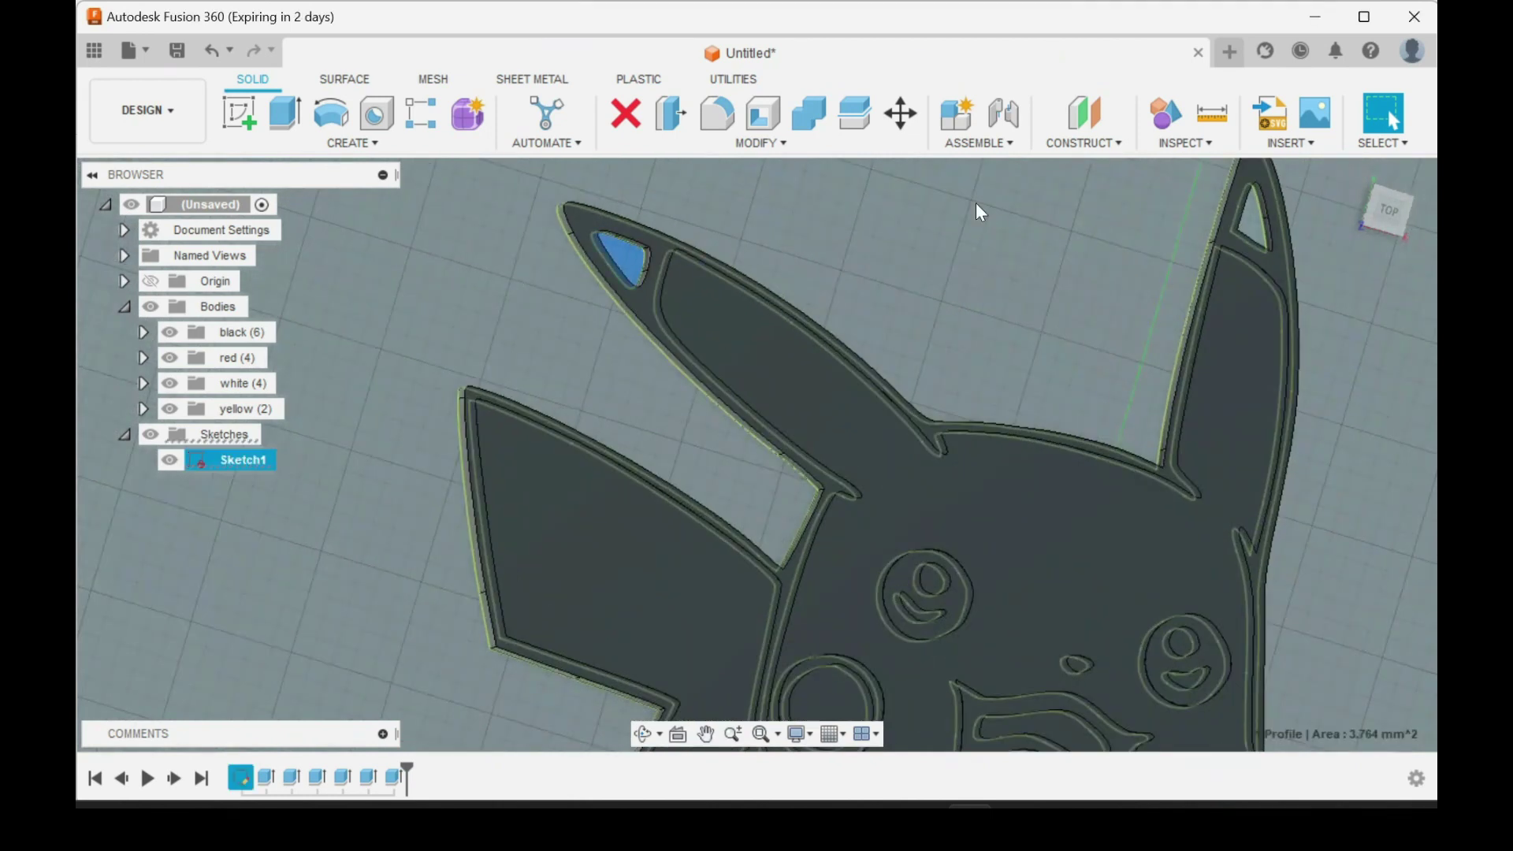
{"action": "left_click", "coordinate": [1250, 220]}
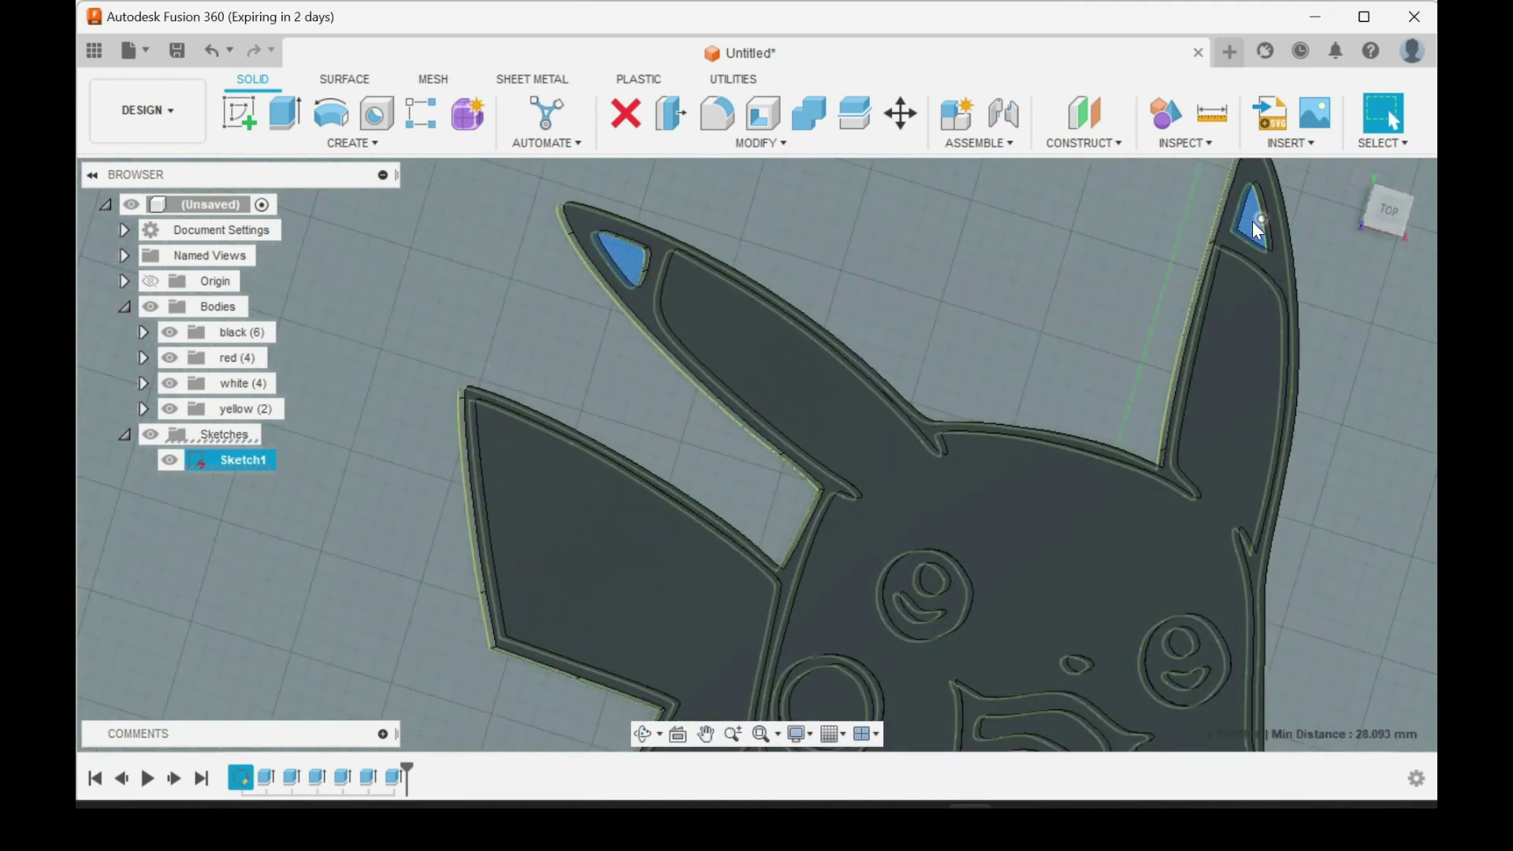
{"action": "key", "text": "e"}
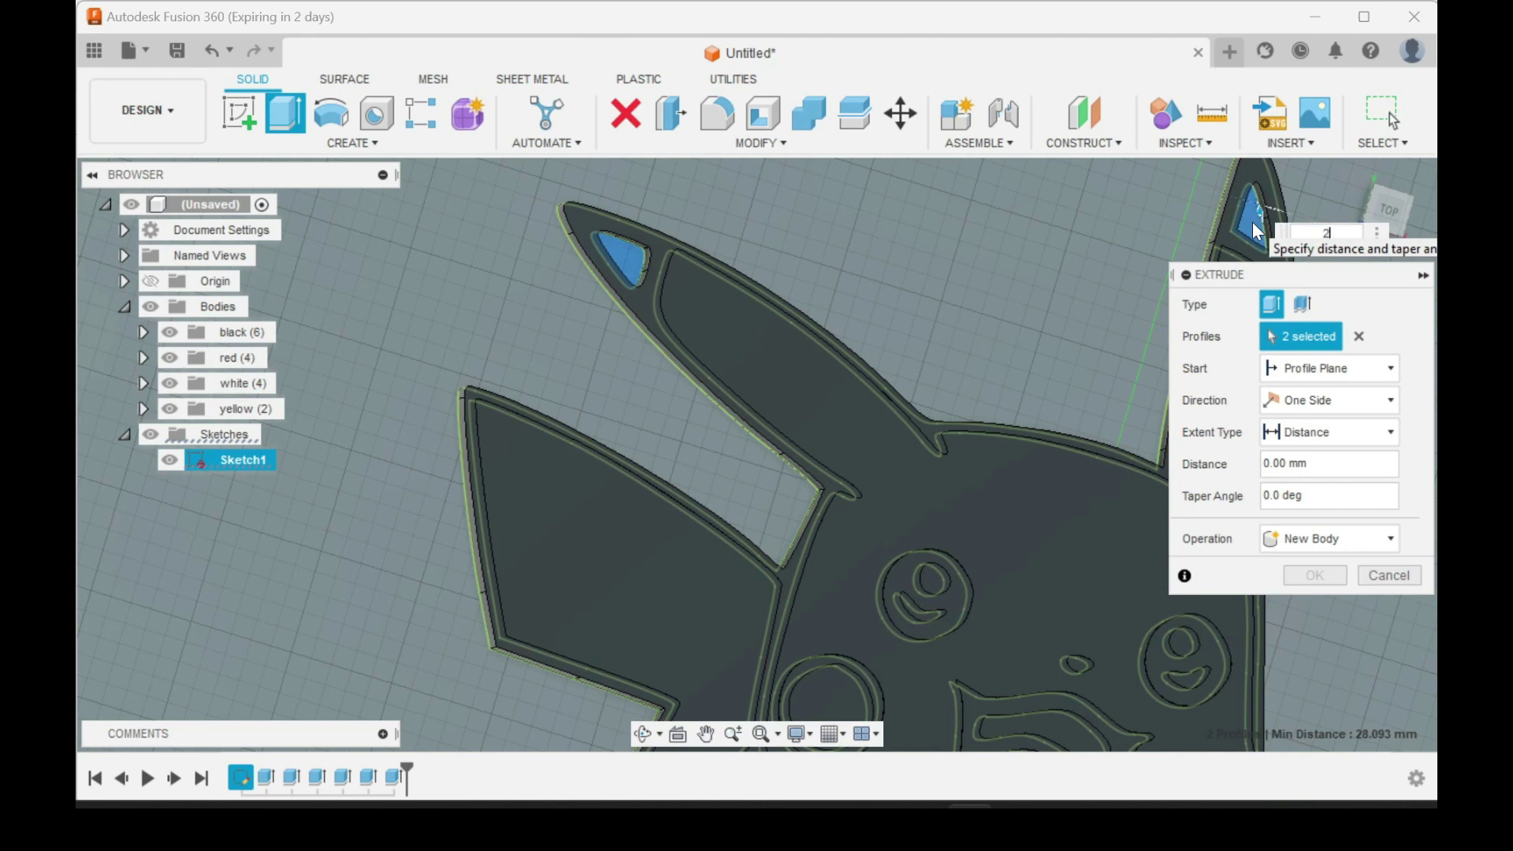
{"action": "left_click", "coordinate": [1344, 542]}
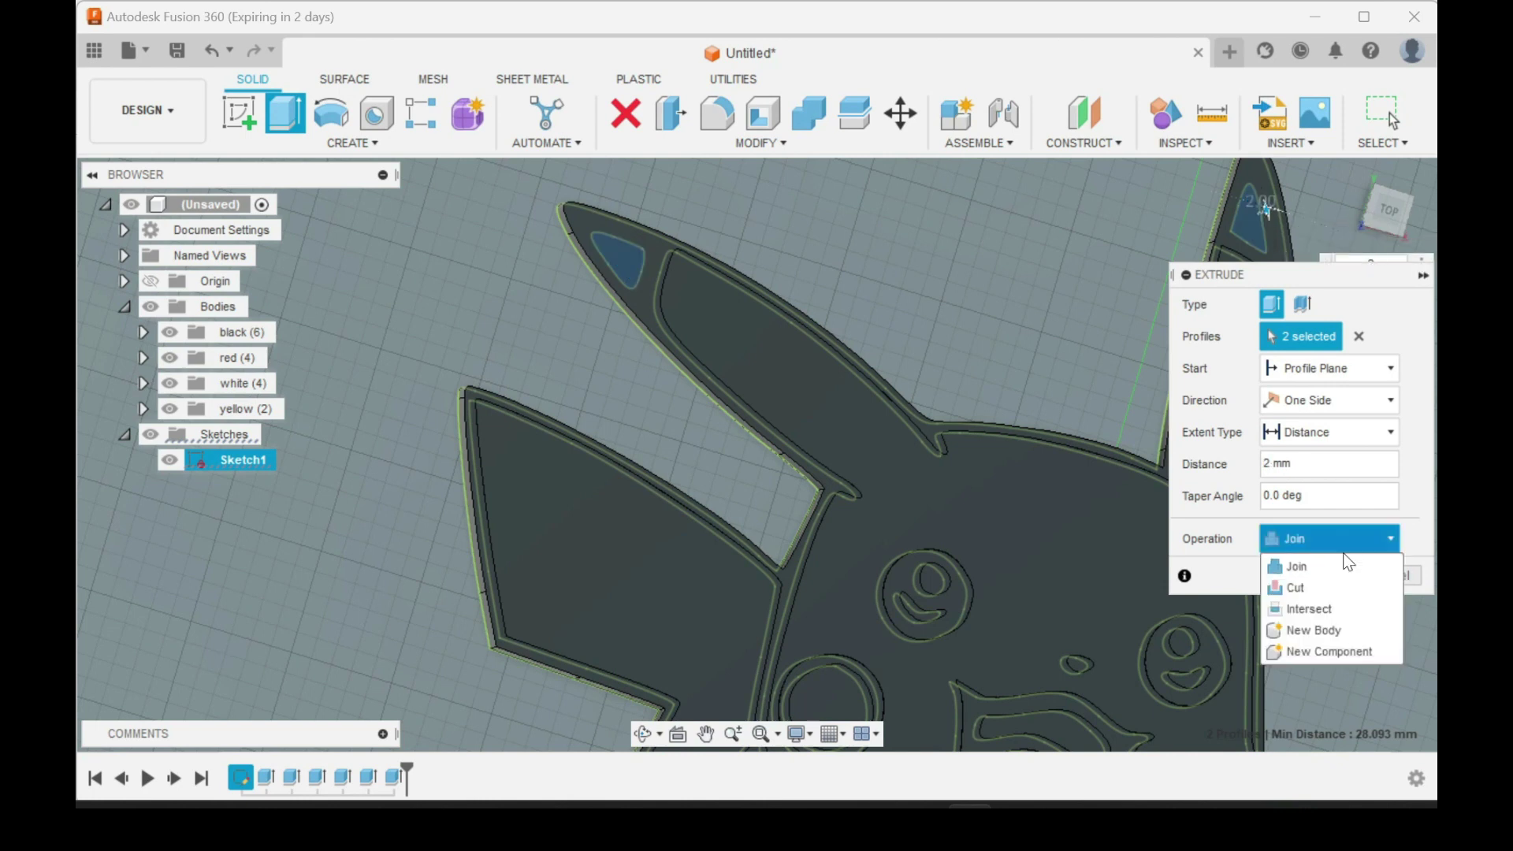
{"action": "left_click", "coordinate": [1308, 628]}
{"action": "left_click", "coordinate": [1317, 577]}
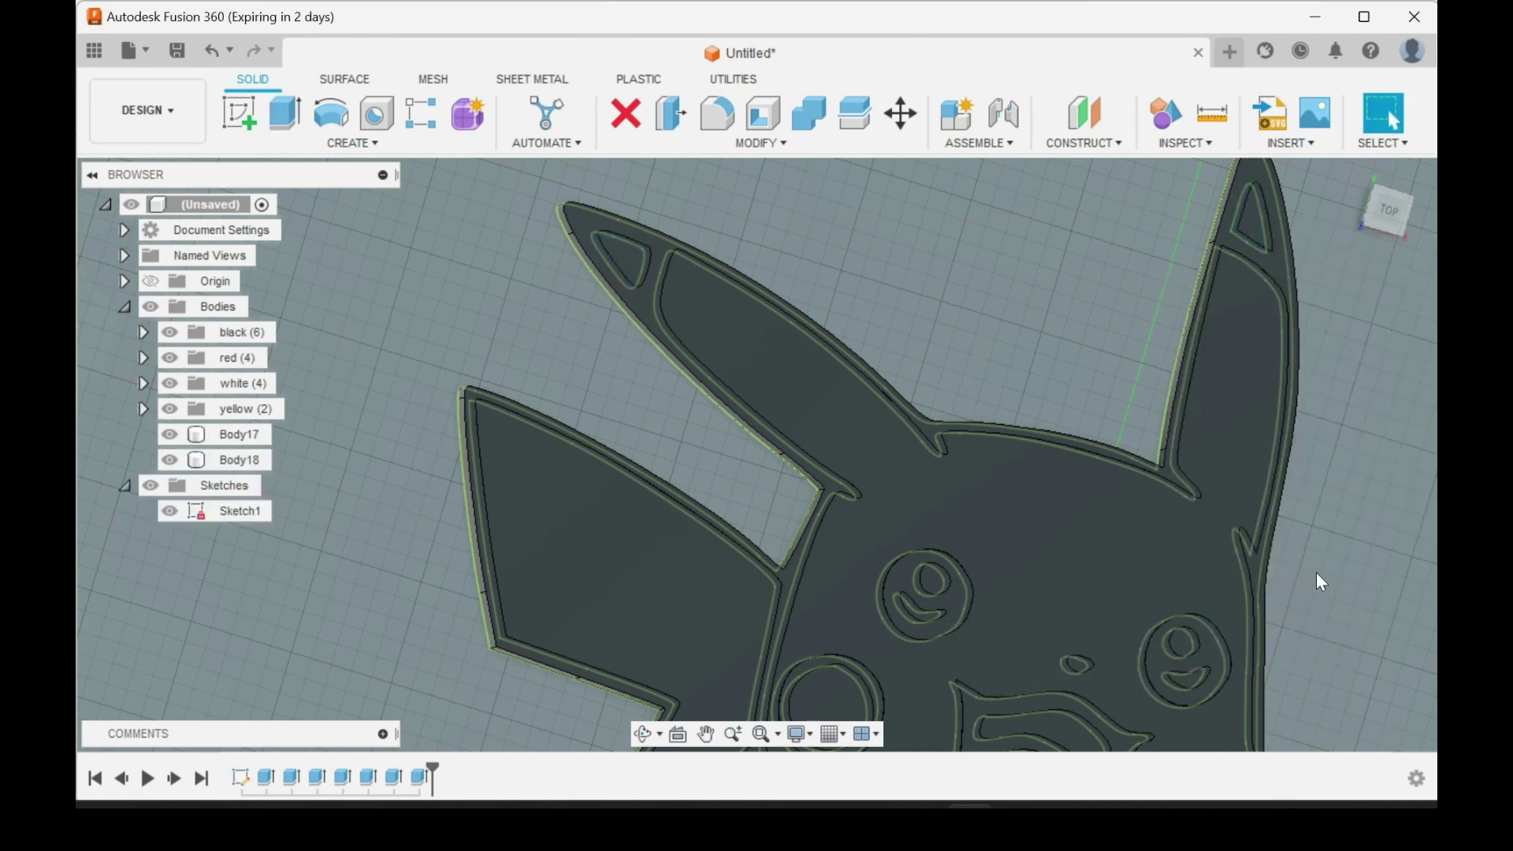
{"action": "mouse_move", "coordinate": [235, 432]}
{"action": "left_mouse_down"}
{"action": "mouse_move", "coordinate": [268, 422]}
{"action": "mouse_move", "coordinate": [241, 323]}
{"action": "left_mouse_up"}
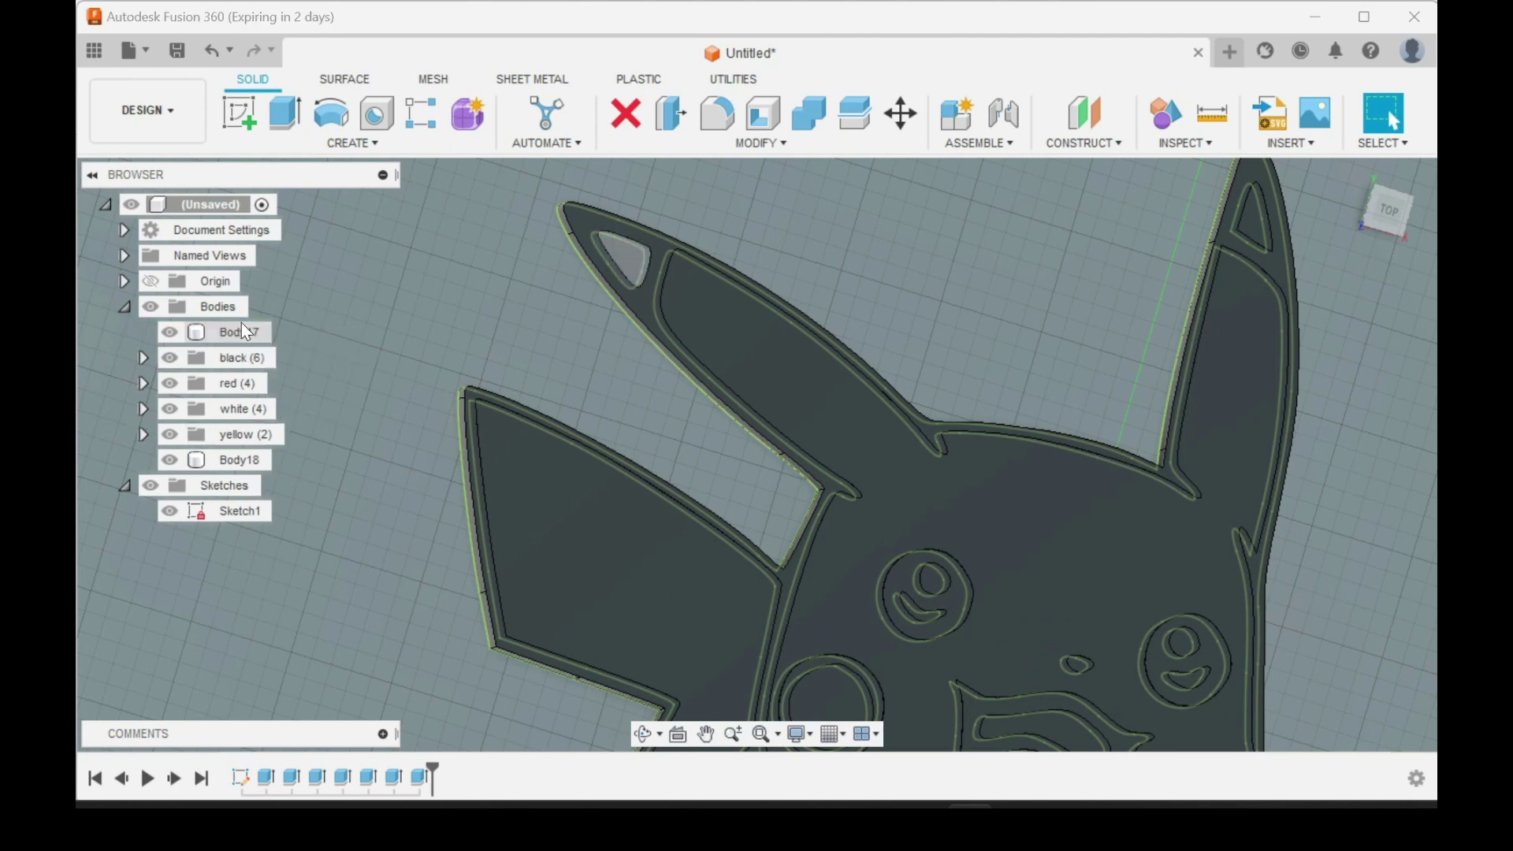
{"action": "left_click_drag", "start_coordinate": [242, 461], "coordinate": [235, 354]}
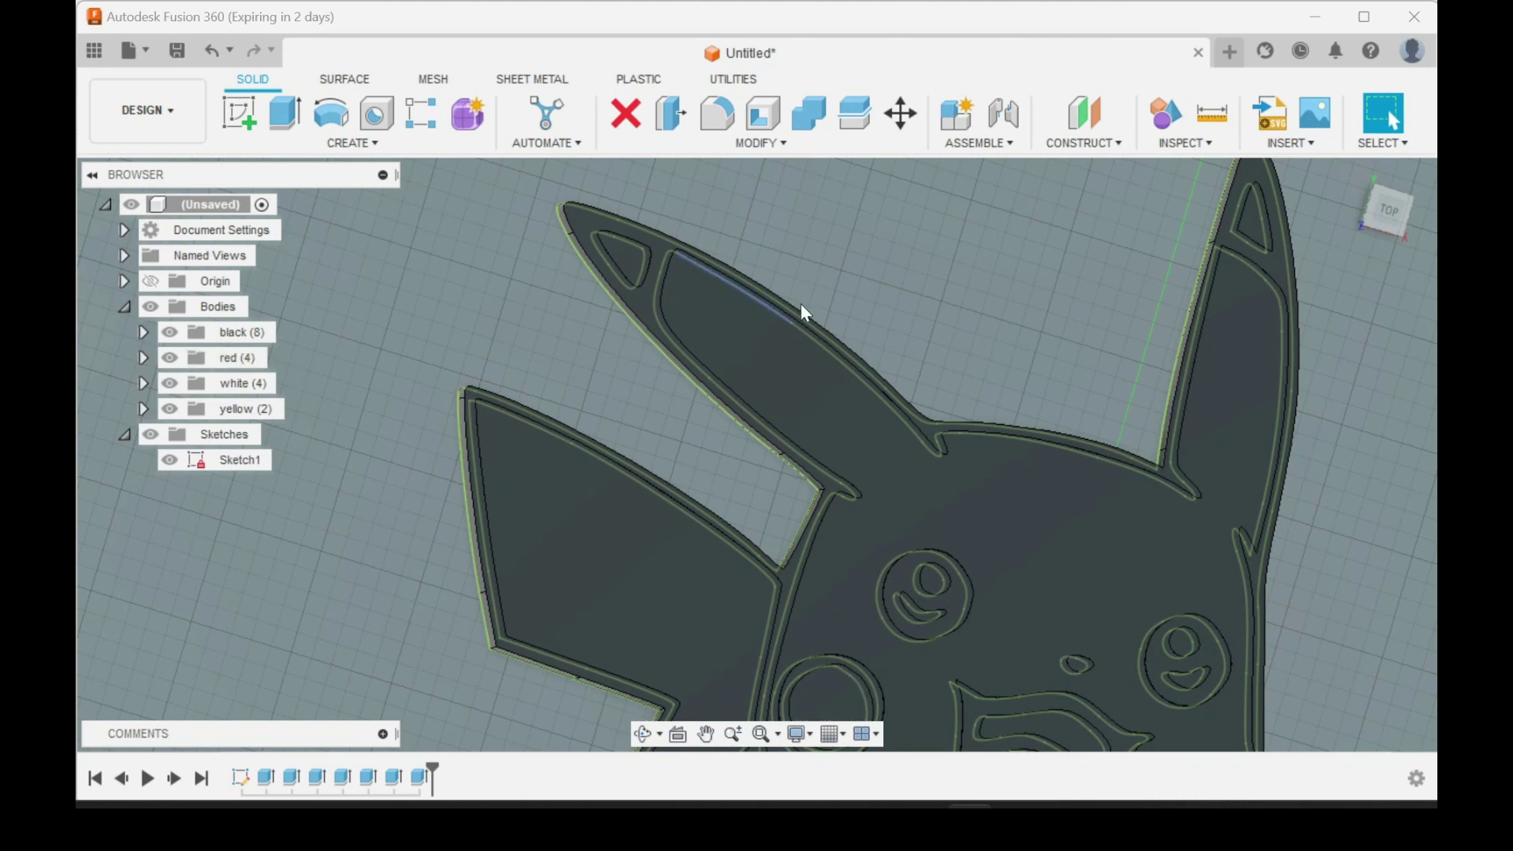
Expand the black, red, white and yellow groups to list the individual bodies in each
{"action": "scroll", "coordinate": [819, 307], "scroll_direction": "up", "scroll_amount": 3}
{"action": "scroll", "coordinate": [848, 304], "scroll_direction": "down", "scroll_amount": 10}
{"action": "middle_click_drag", "start_coordinate": [1127, 420], "coordinate": [995, 380]}
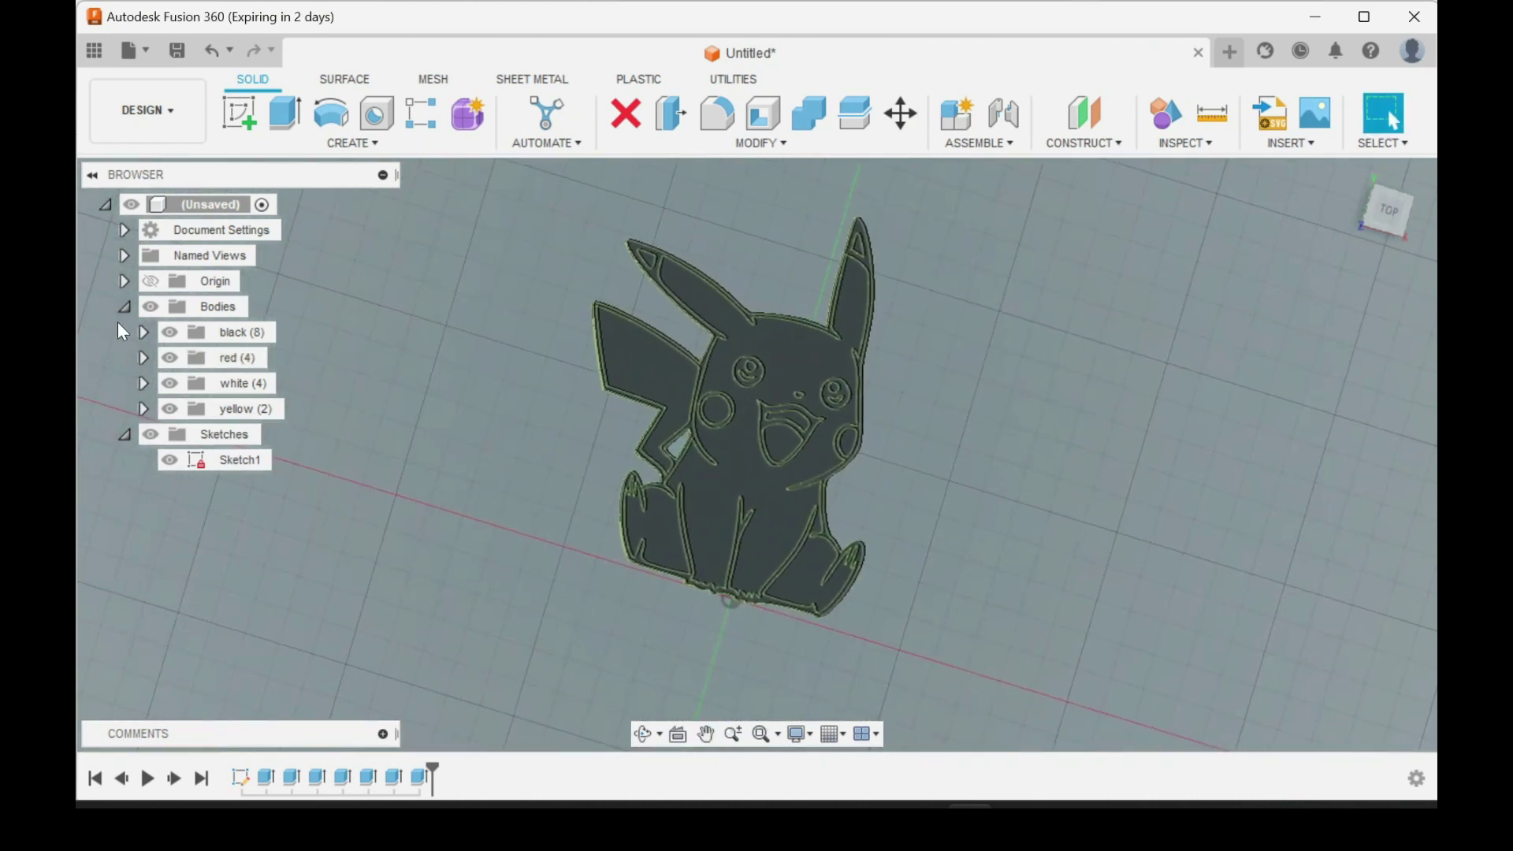
{"action": "left_click", "coordinate": [144, 333]}
{"action": "left_click", "coordinate": [143, 562]}
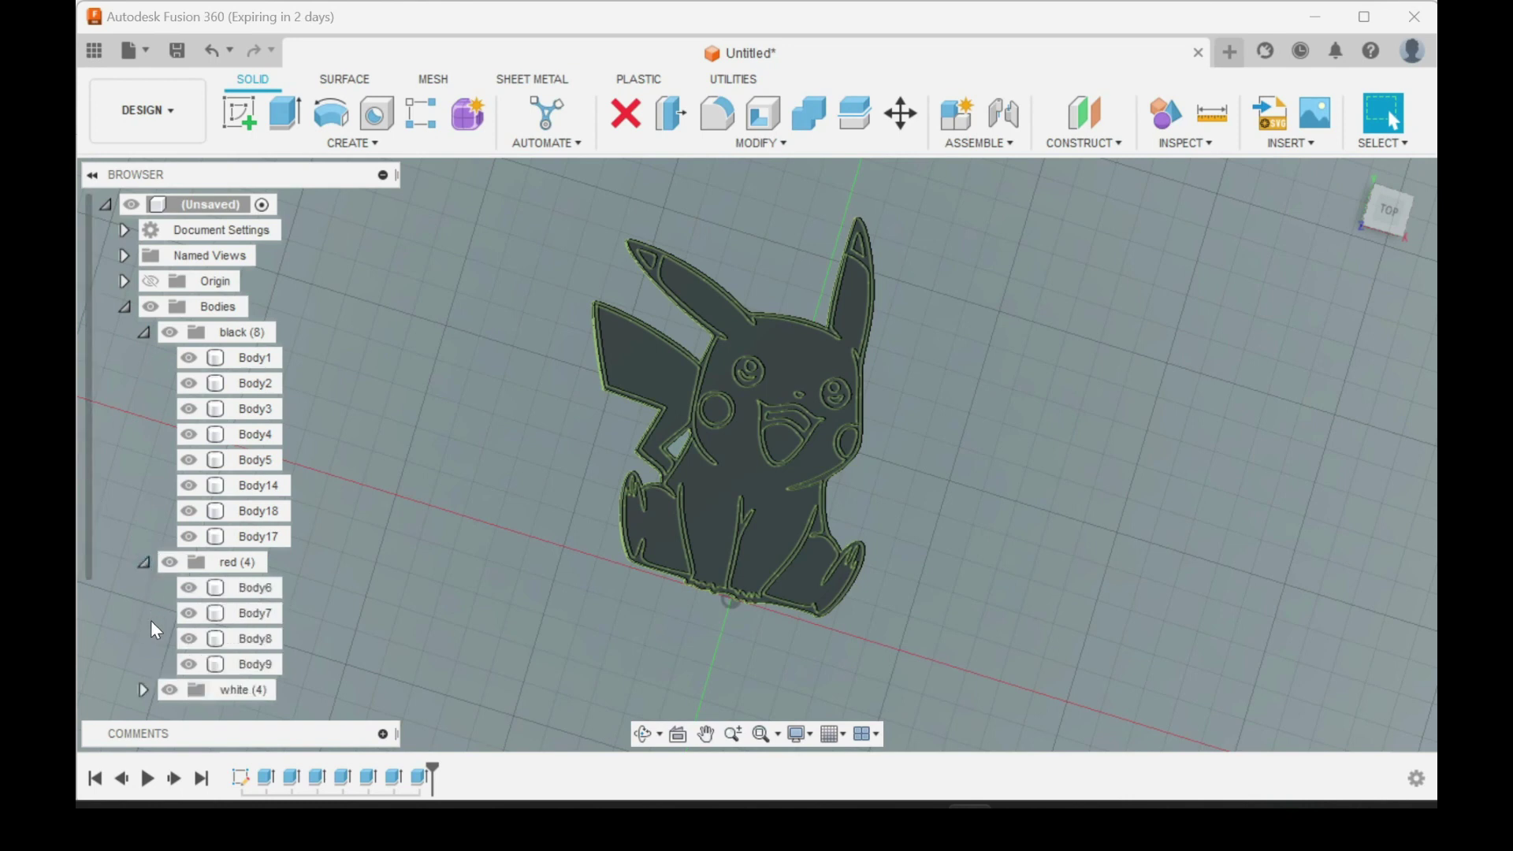
{"action": "left_click", "coordinate": [143, 690]}
{"action": "scroll", "coordinate": [197, 585], "scroll_direction": "down", "scroll_amount": 3}
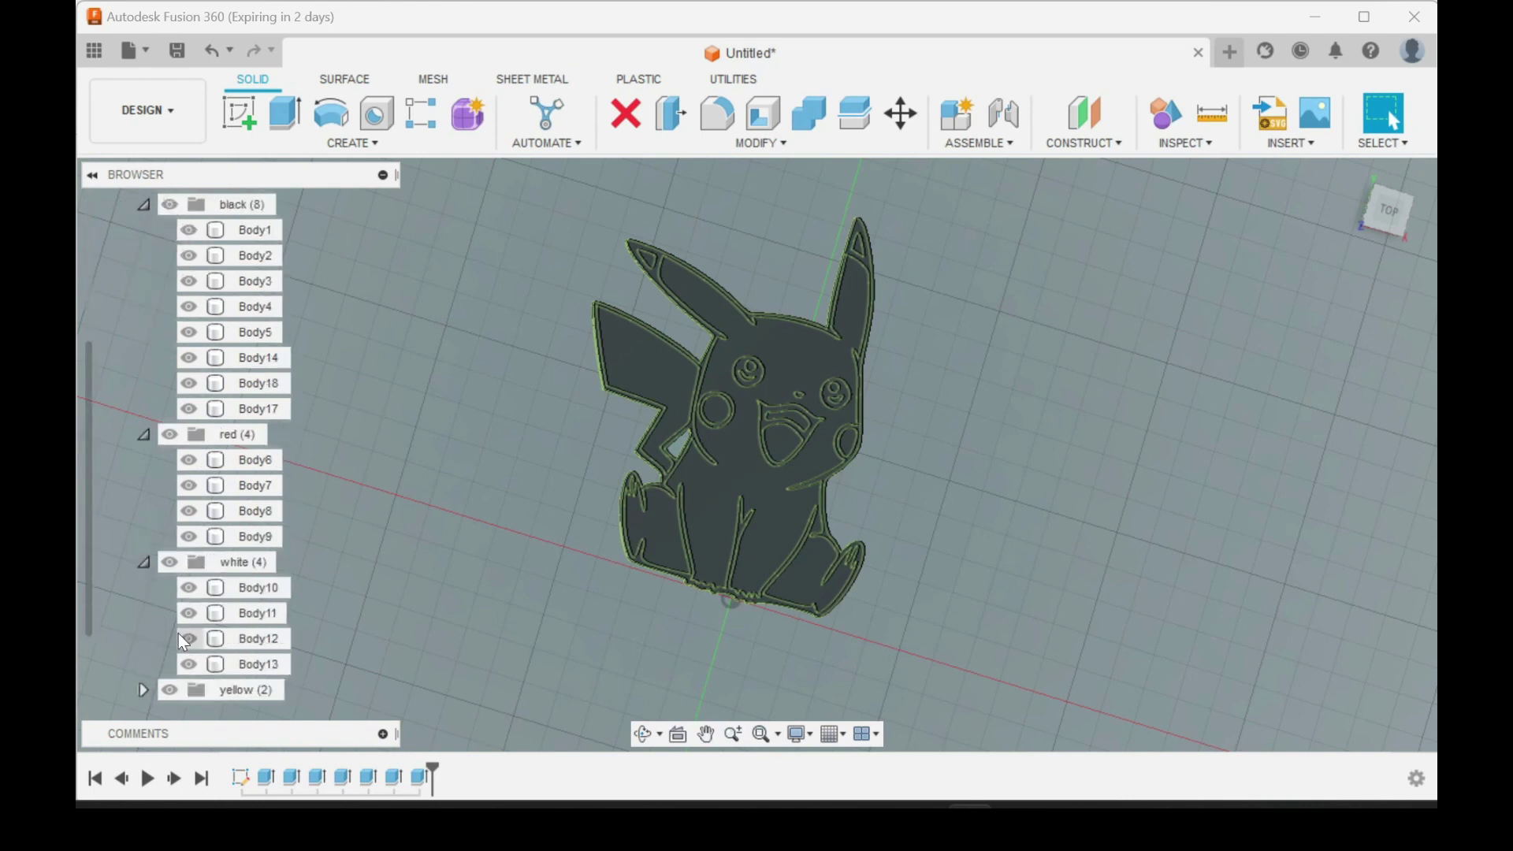
{"action": "scroll", "coordinate": [197, 618], "scroll_direction": "down", "scroll_amount": 1}
{"action": "left_click", "coordinate": [232, 614]}
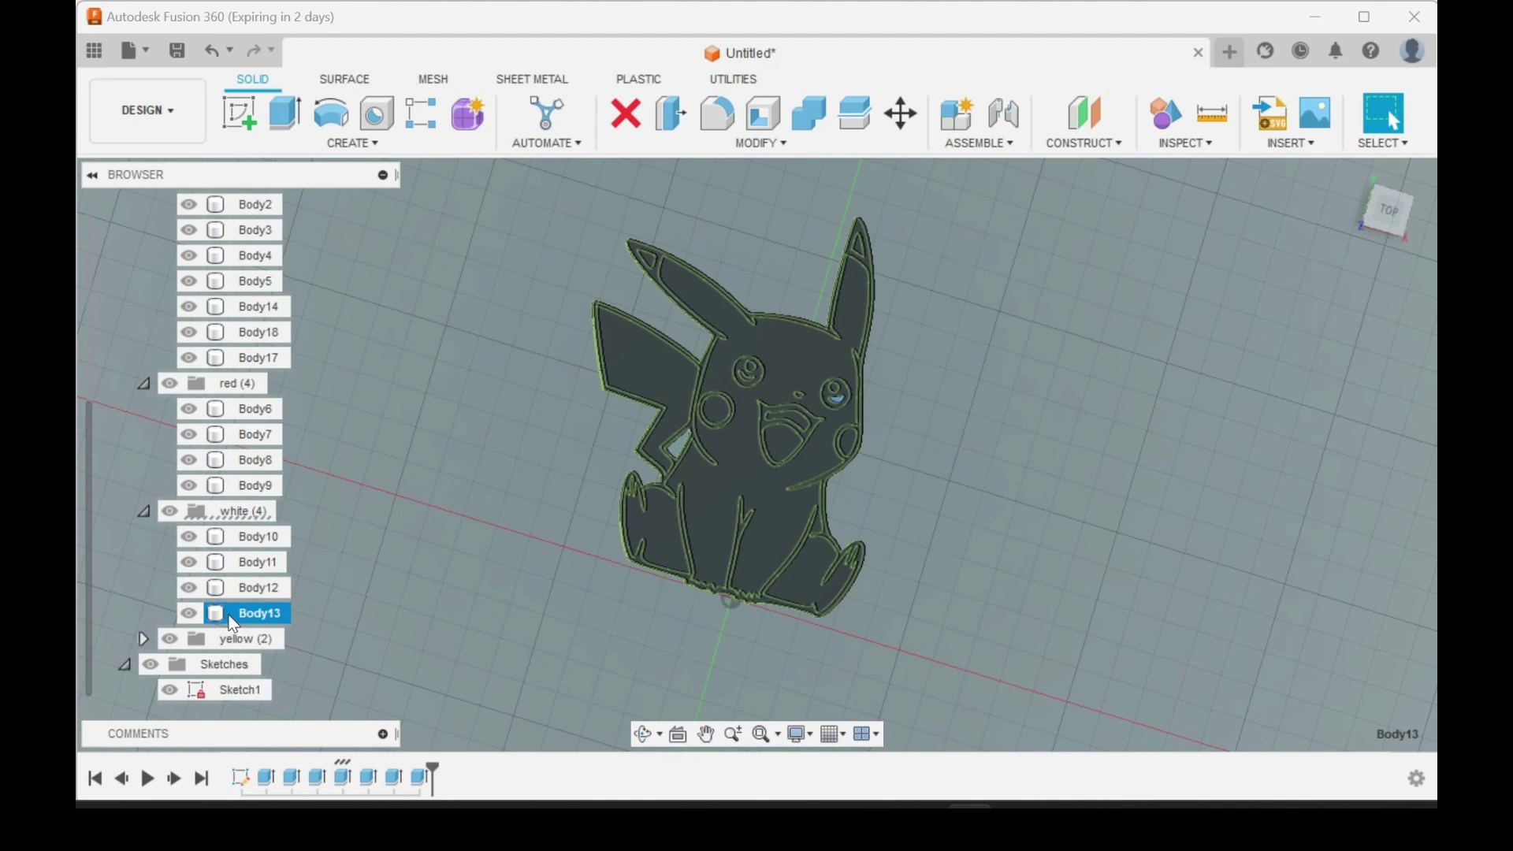
{"action": "left_click", "coordinate": [145, 638]}
{"action": "scroll", "coordinate": [213, 625], "scroll_direction": "down", "scroll_amount": 1}
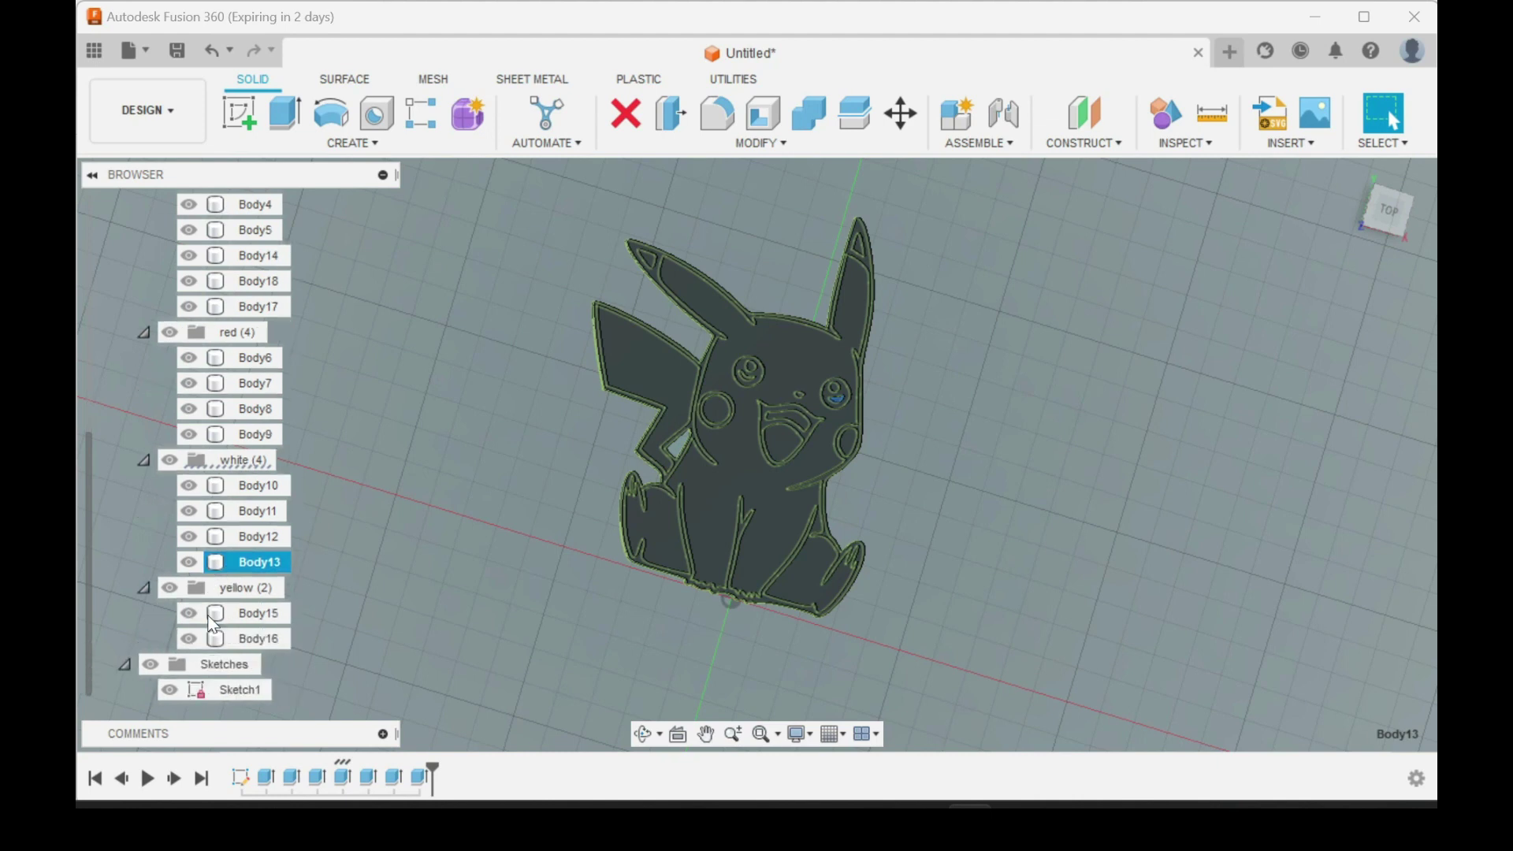
{"action": "left_click", "coordinate": [502, 366]}
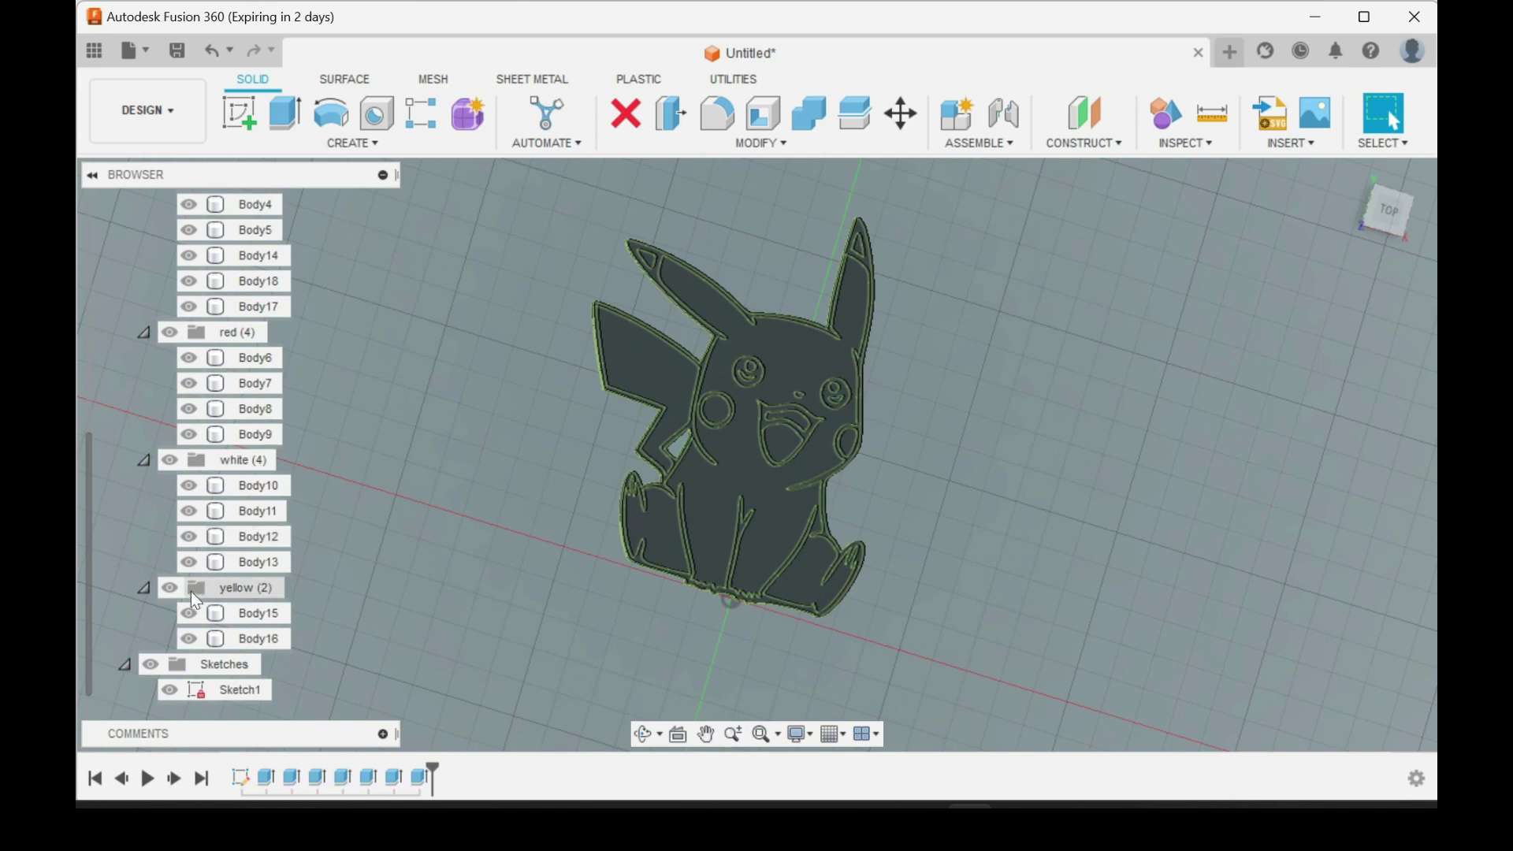
Hide both bodies in the yellow group, Body15 and Body16
{"action": "left_click", "coordinate": [239, 636]}
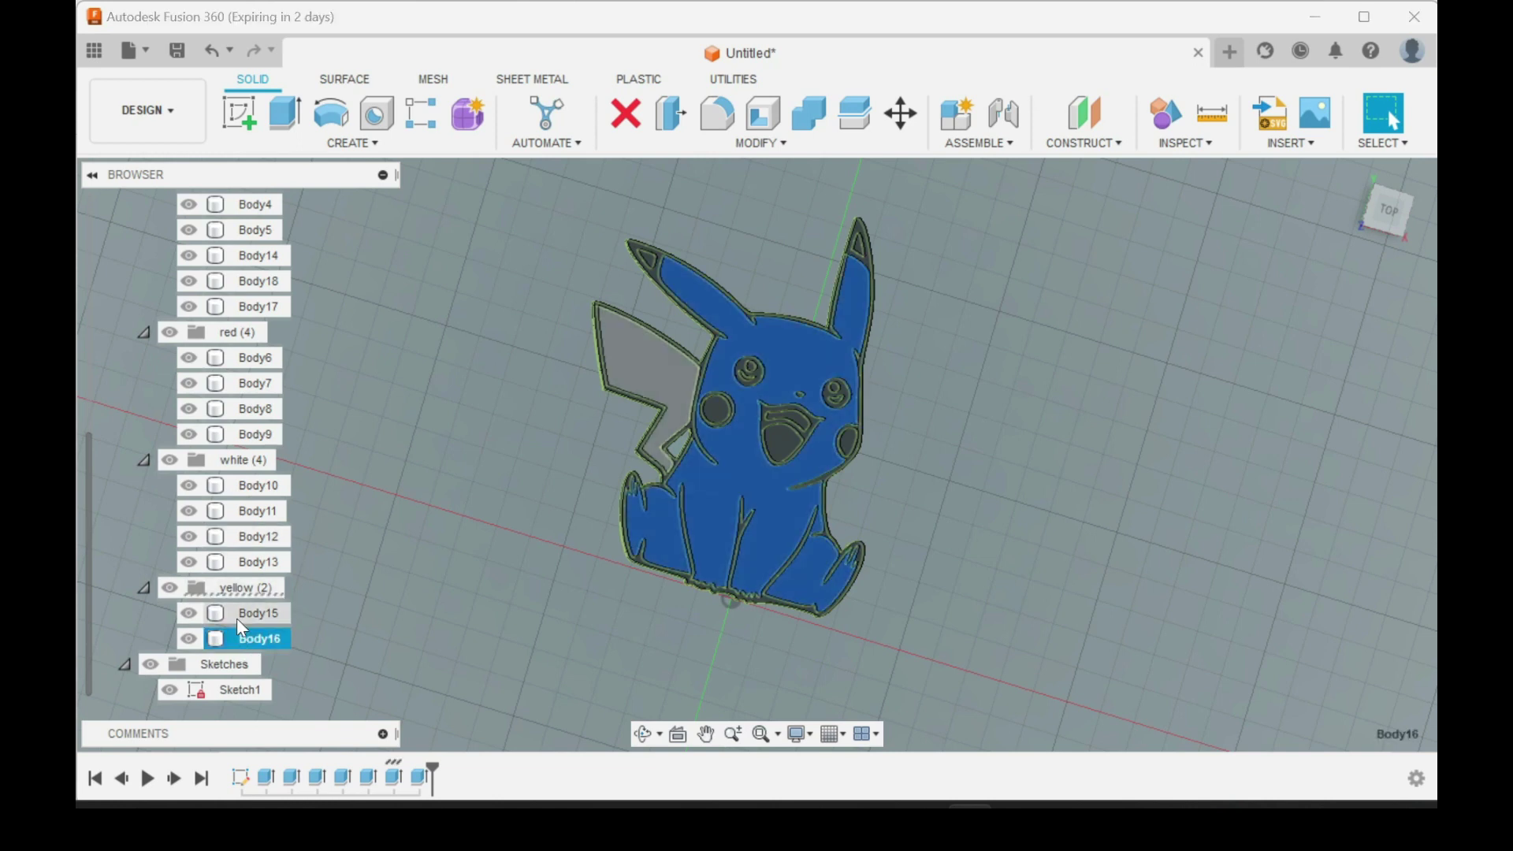
{"action": "left_click", "coordinate": [237, 619], "text": "ctrl"}
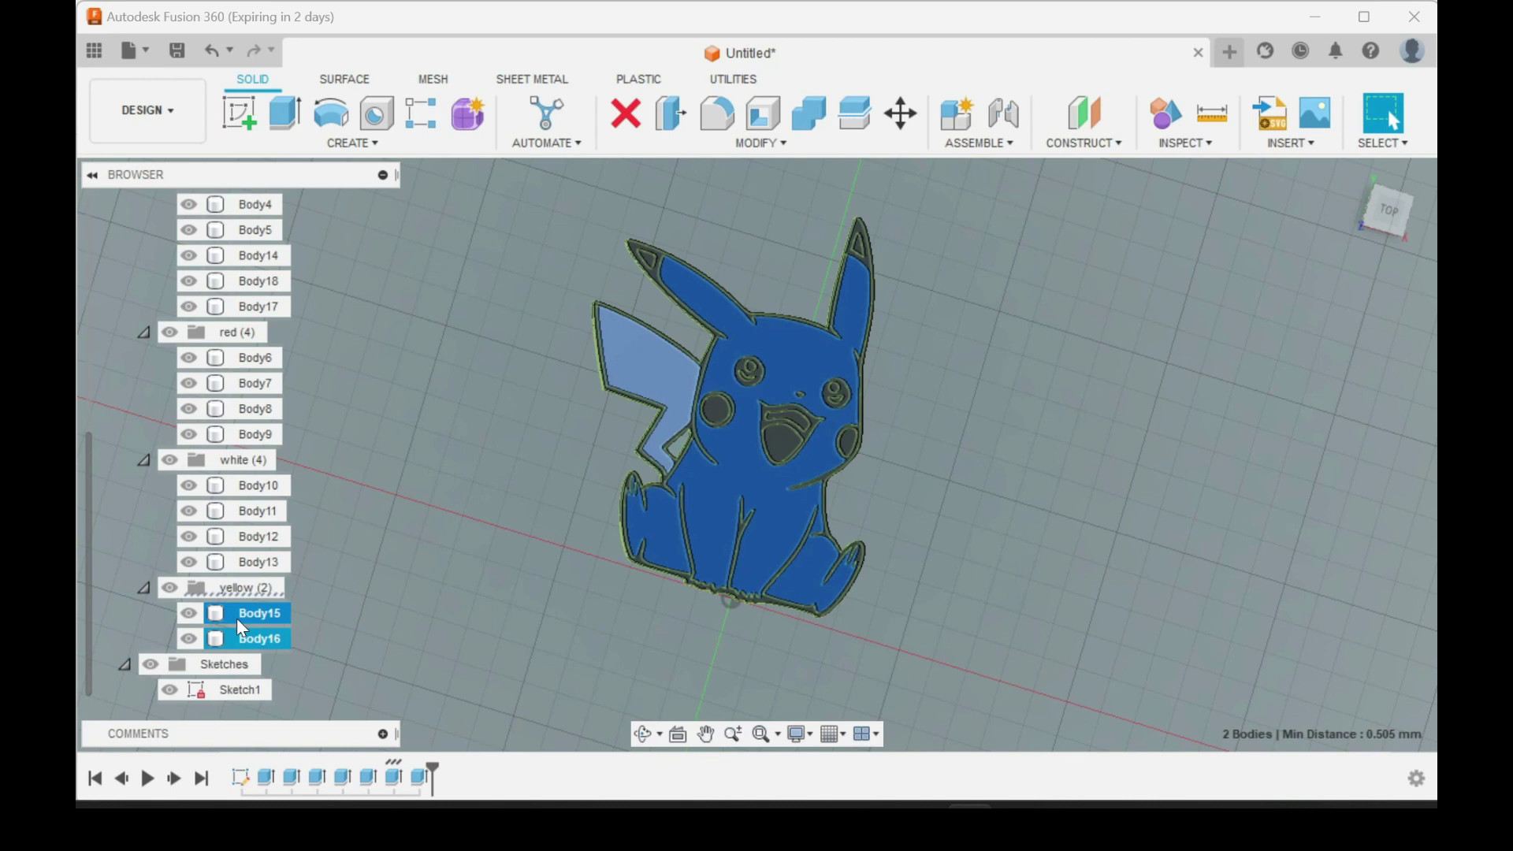
{"action": "right_click", "coordinate": [246, 637]}
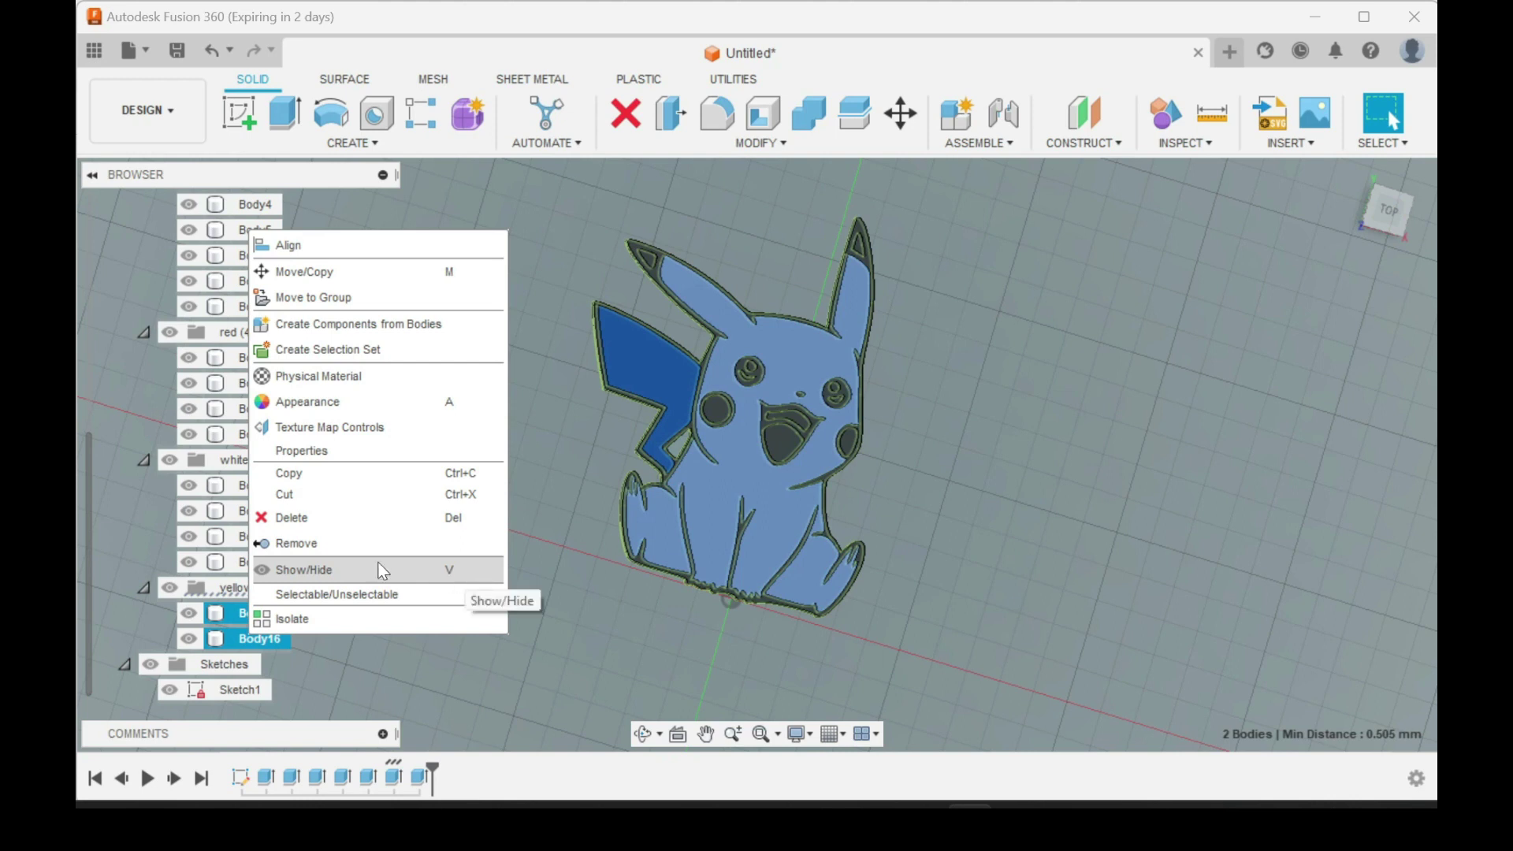
{"action": "left_click", "coordinate": [318, 568]}
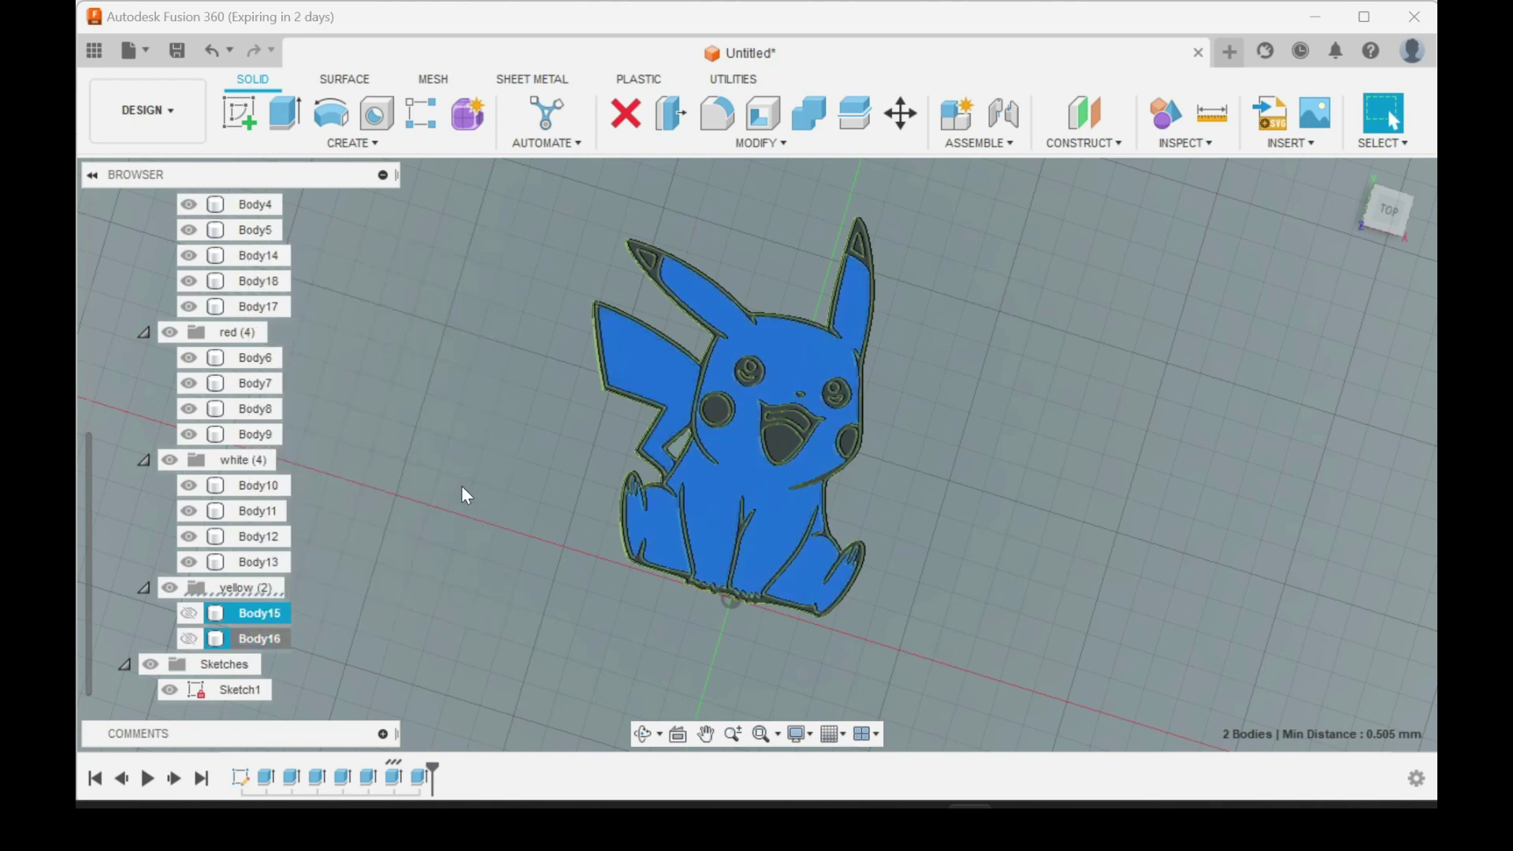
Hide the four bodies in the white group, Body10 through Body13
{"action": "left_click", "coordinate": [256, 562]}
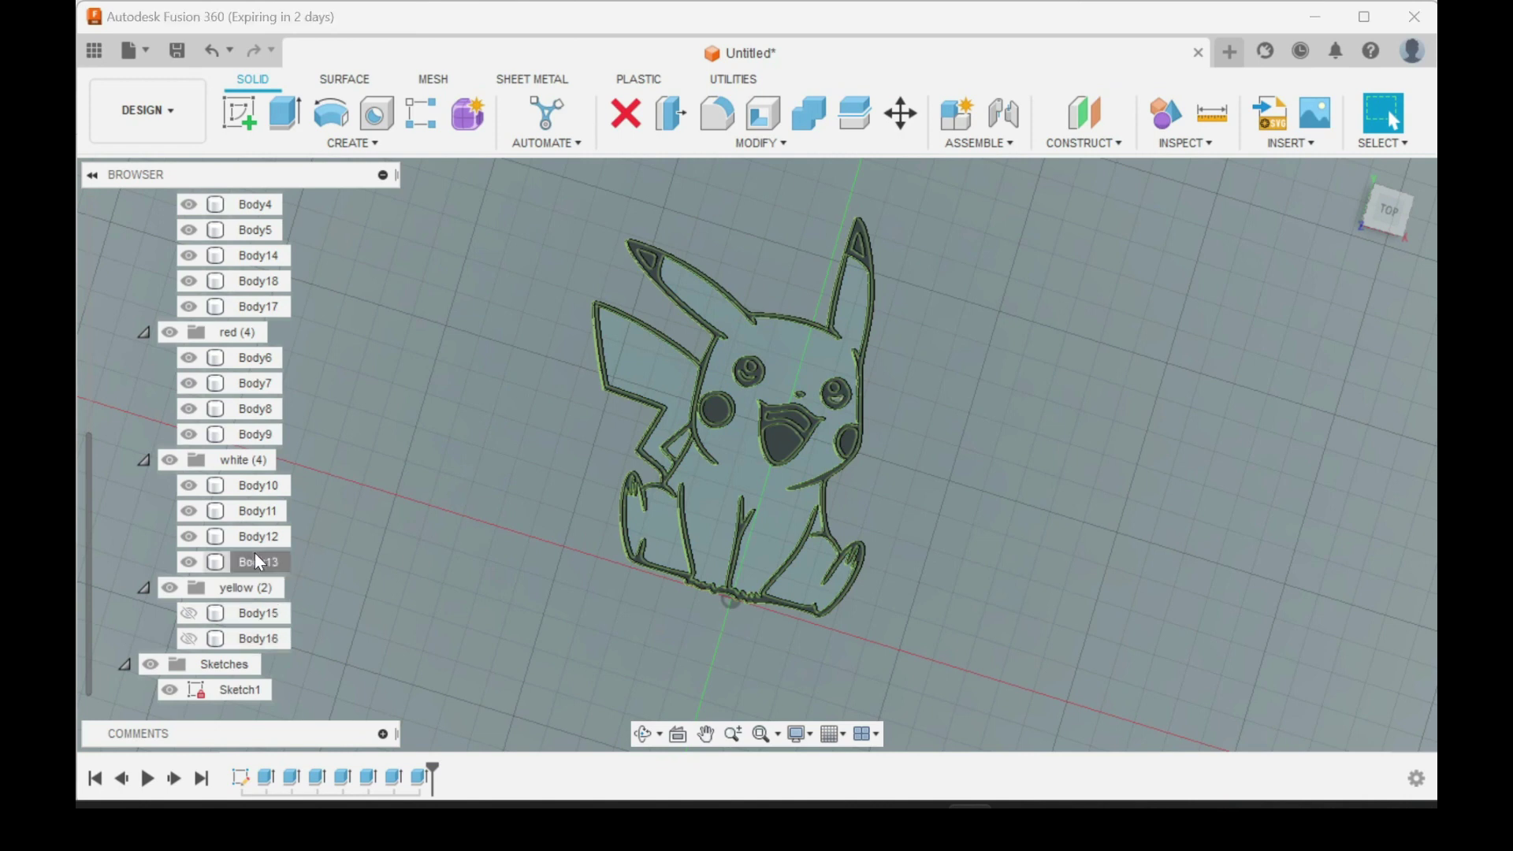
{"action": "left_click", "coordinate": [260, 491], "text": "shift"}
{"action": "right_click", "coordinate": [253, 485]}
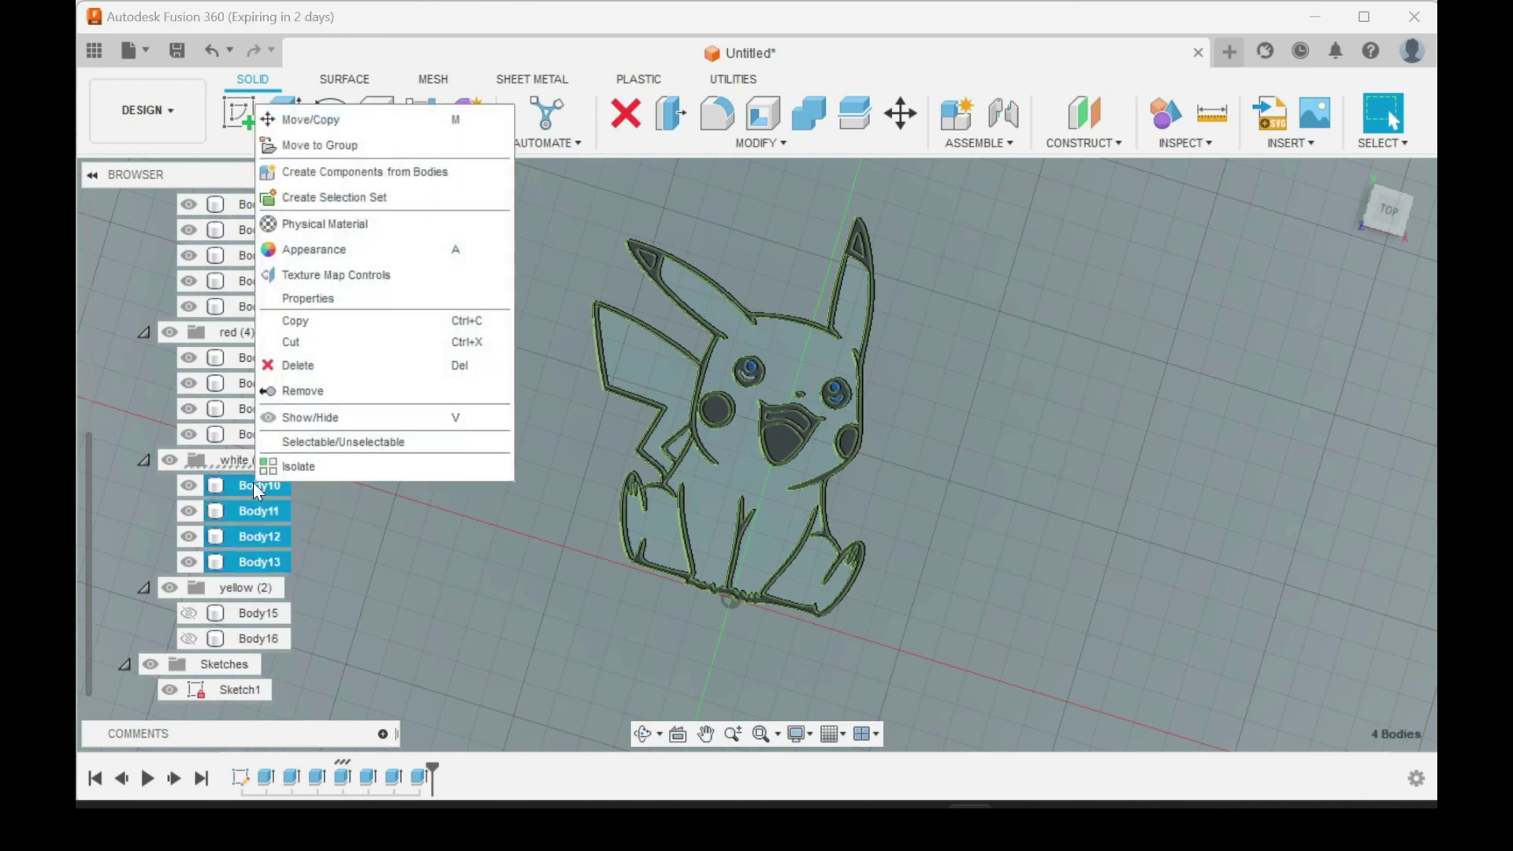
{"action": "left_click", "coordinate": [349, 423]}
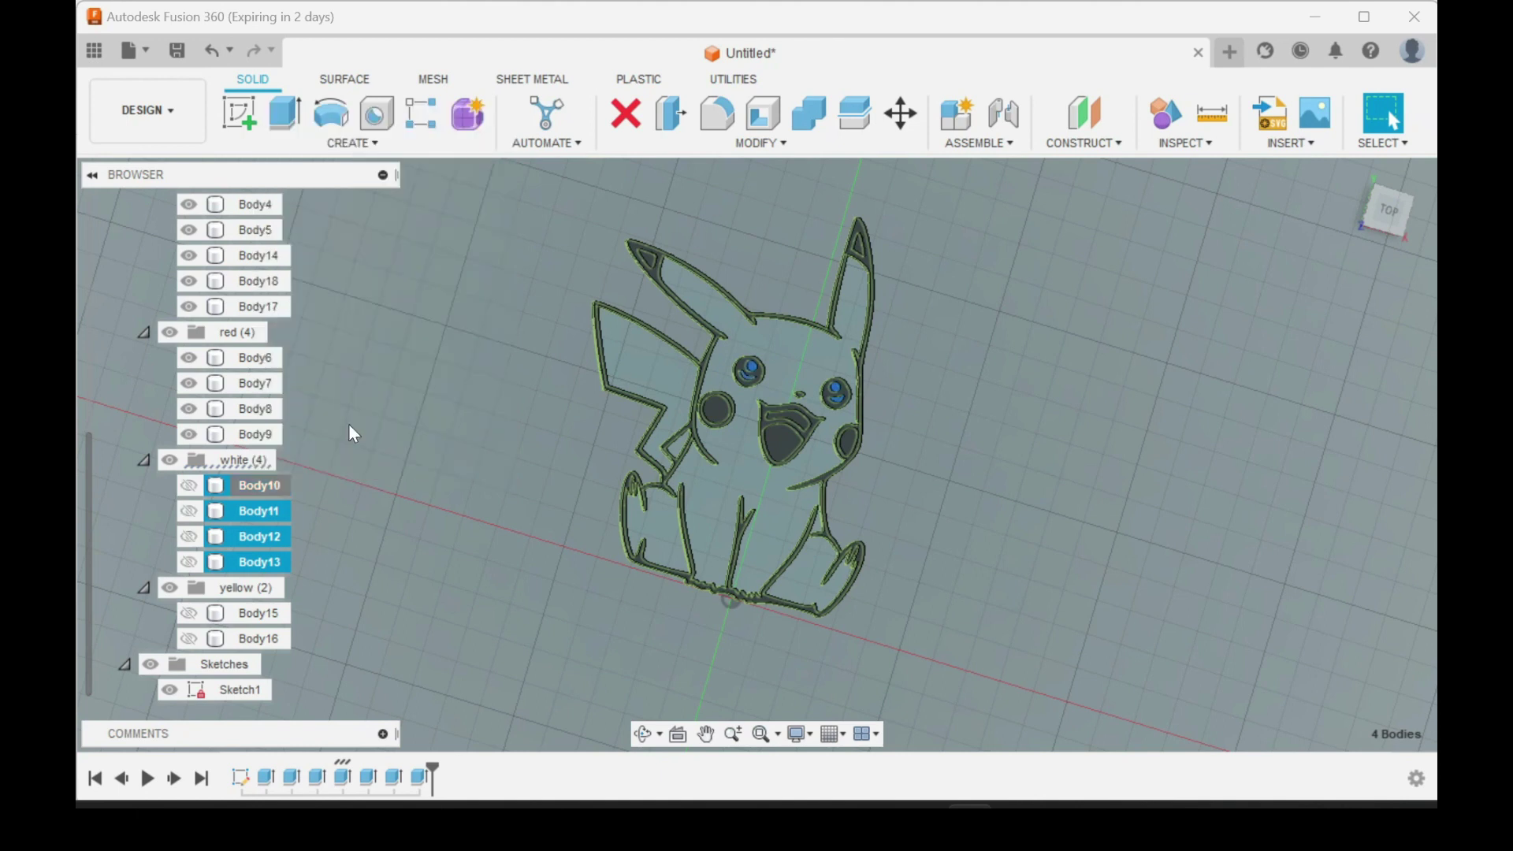
Hide the four bodies in the red group, Body6 through Body9, and clear the selection
{"action": "left_click", "coordinate": [266, 433]}
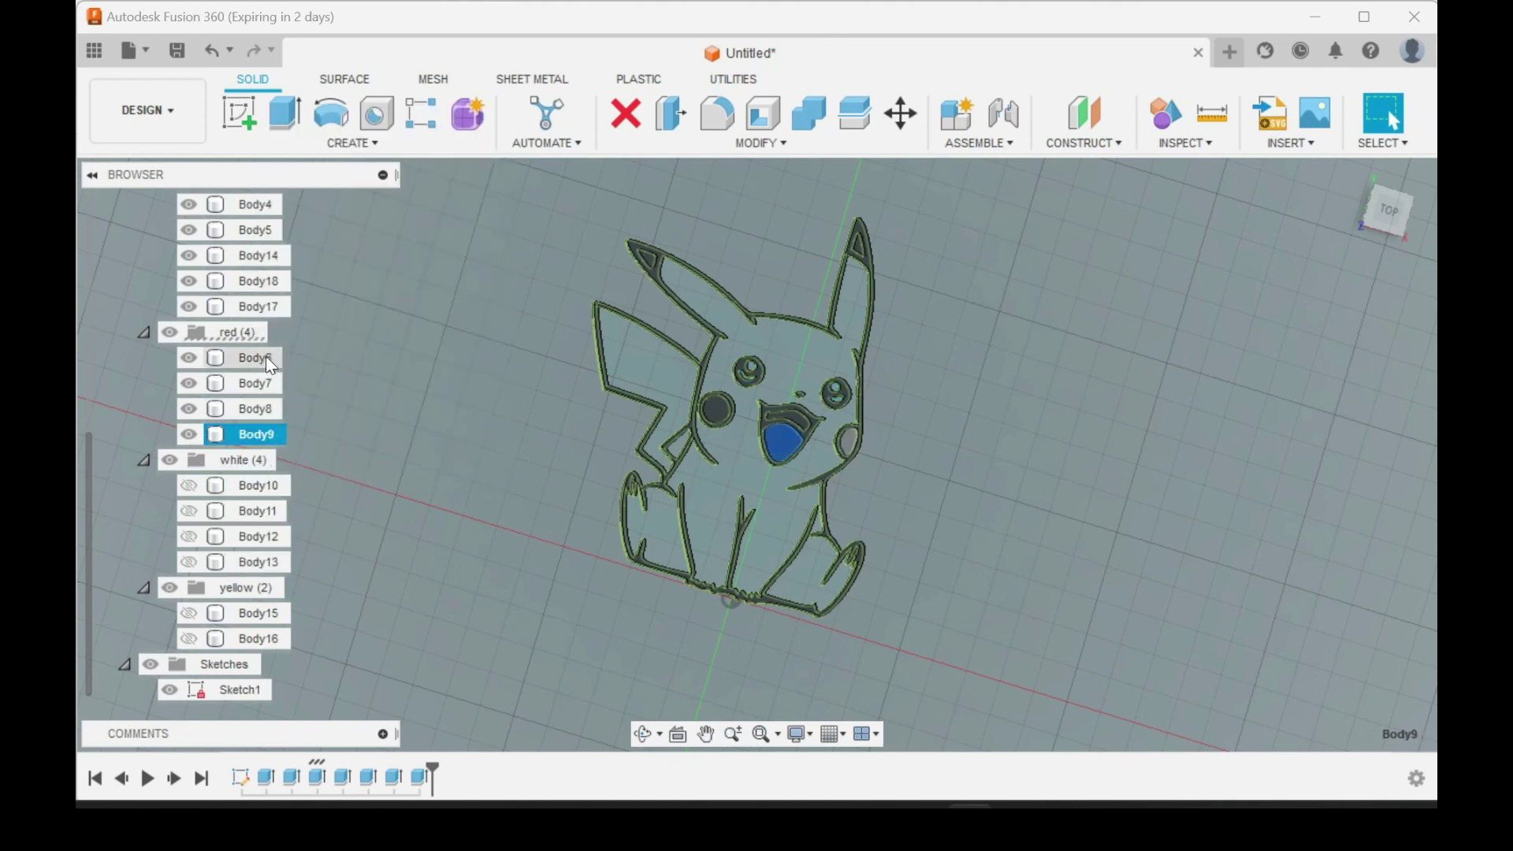
{"action": "left_click", "coordinate": [267, 356], "text": "shift"}
{"action": "right_click", "coordinate": [262, 359]}
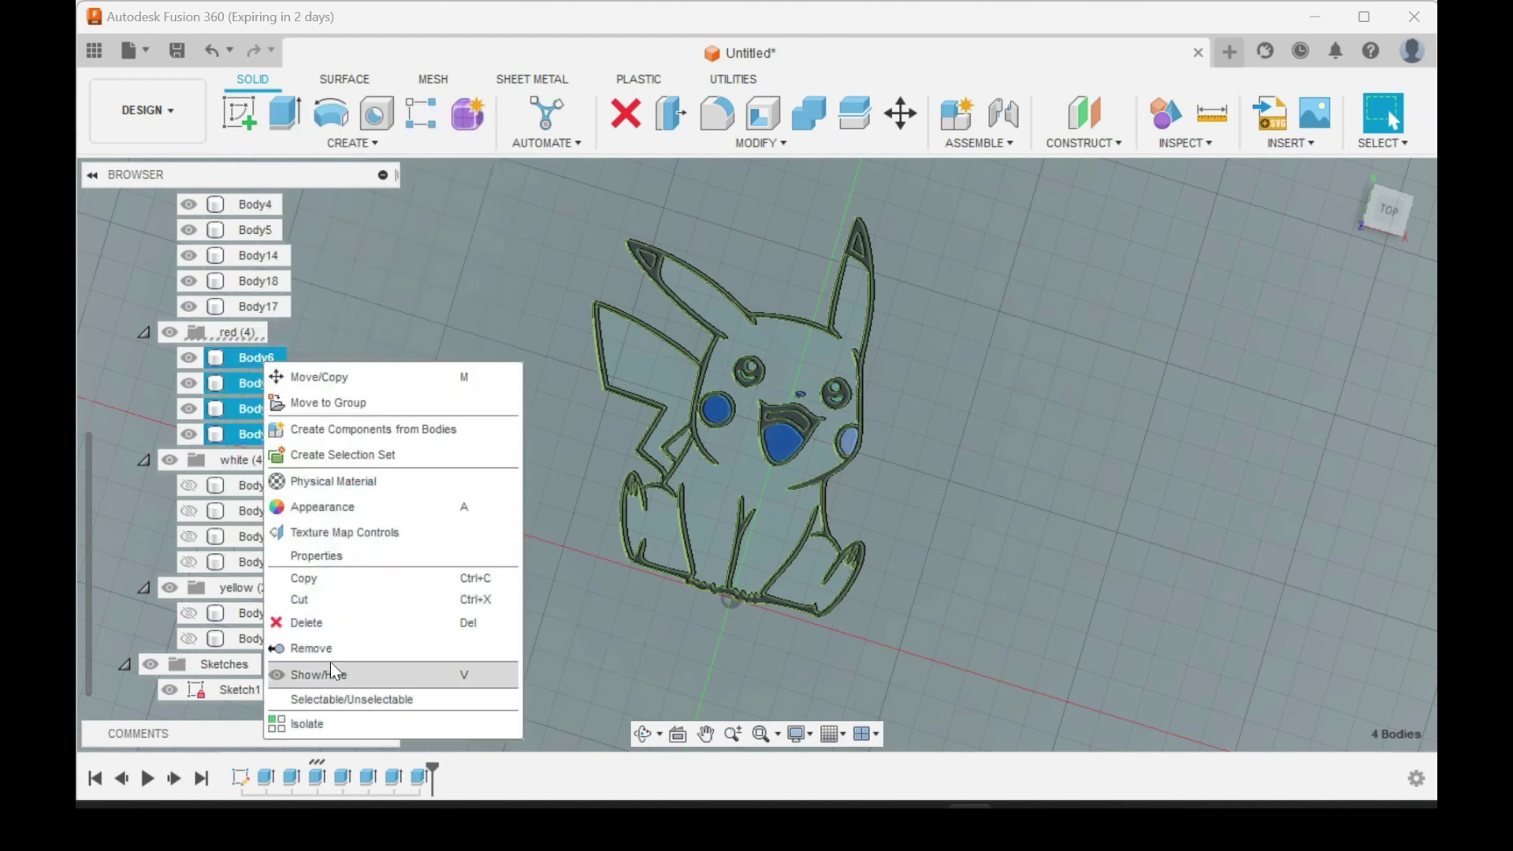
{"action": "left_click", "coordinate": [348, 674]}
{"action": "scroll", "coordinate": [334, 449], "scroll_direction": "down", "scroll_amount": 2}
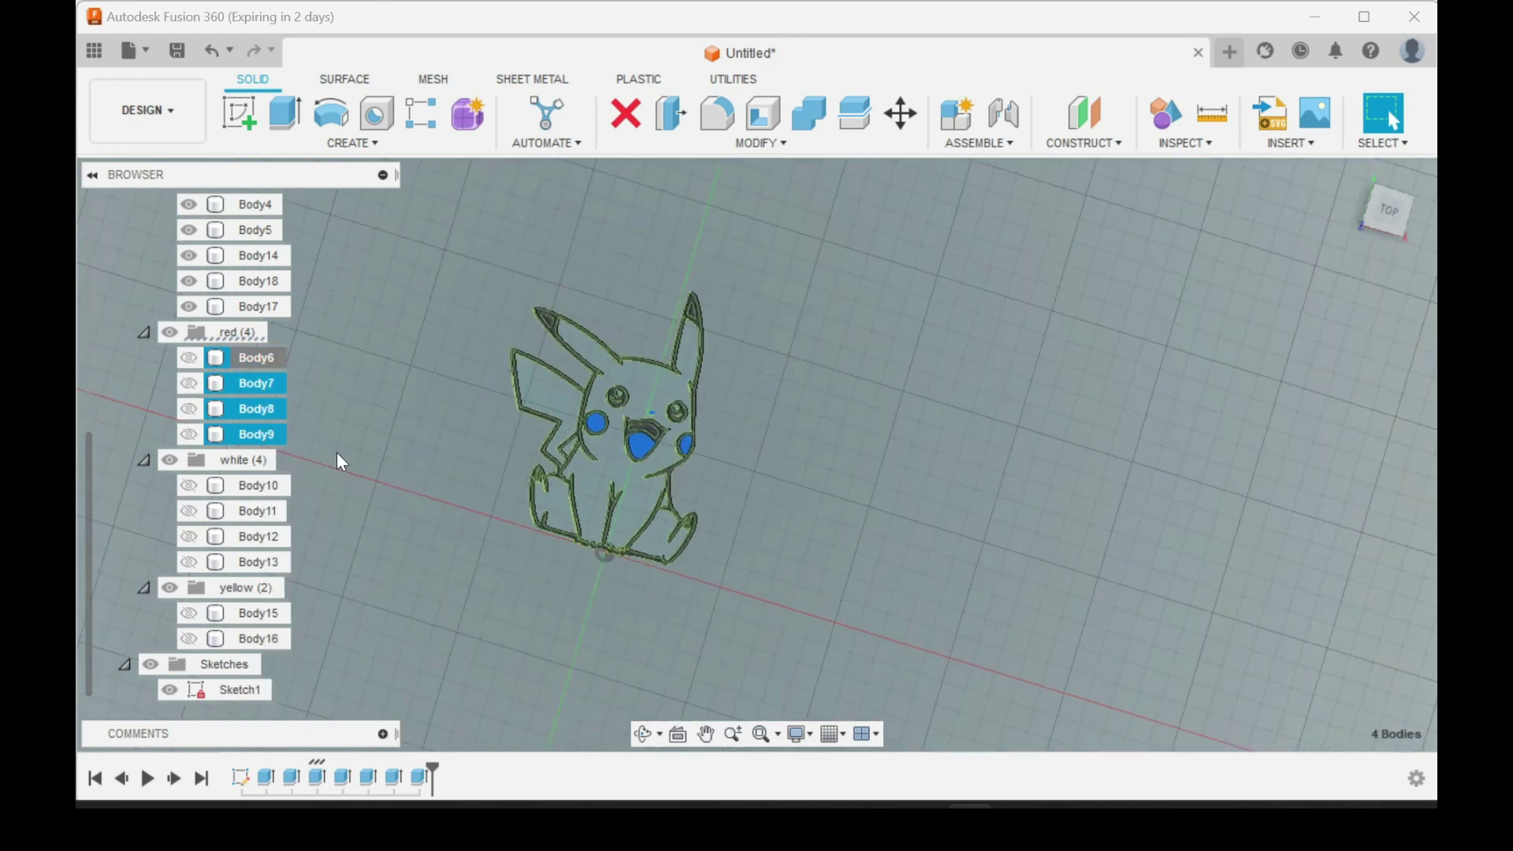
{"action": "left_click", "coordinate": [338, 456]}
Start a 3D Print export of the Bodies folder as a binary STL with Send to 3D Print Utility turned off
{"action": "scroll", "coordinate": [340, 441], "scroll_direction": "down", "scroll_amount": 2}
{"action": "scroll", "coordinate": [254, 331], "scroll_direction": "up", "scroll_amount": 1}
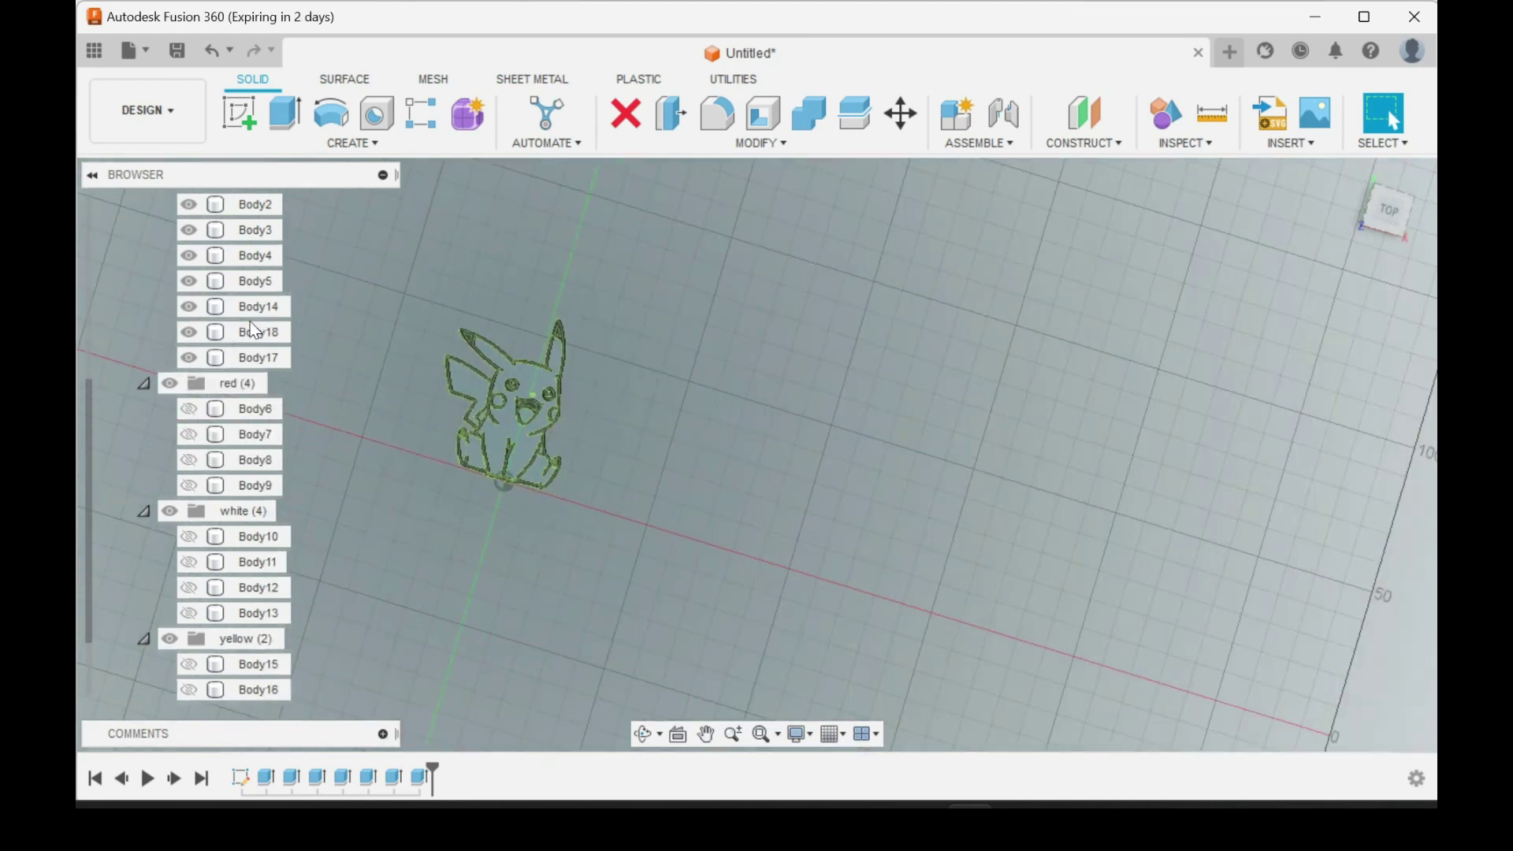
{"action": "scroll", "coordinate": [152, 301], "scroll_direction": "up", "scroll_amount": 3}
{"action": "scroll", "coordinate": [523, 368], "scroll_direction": "up", "scroll_amount": 4}
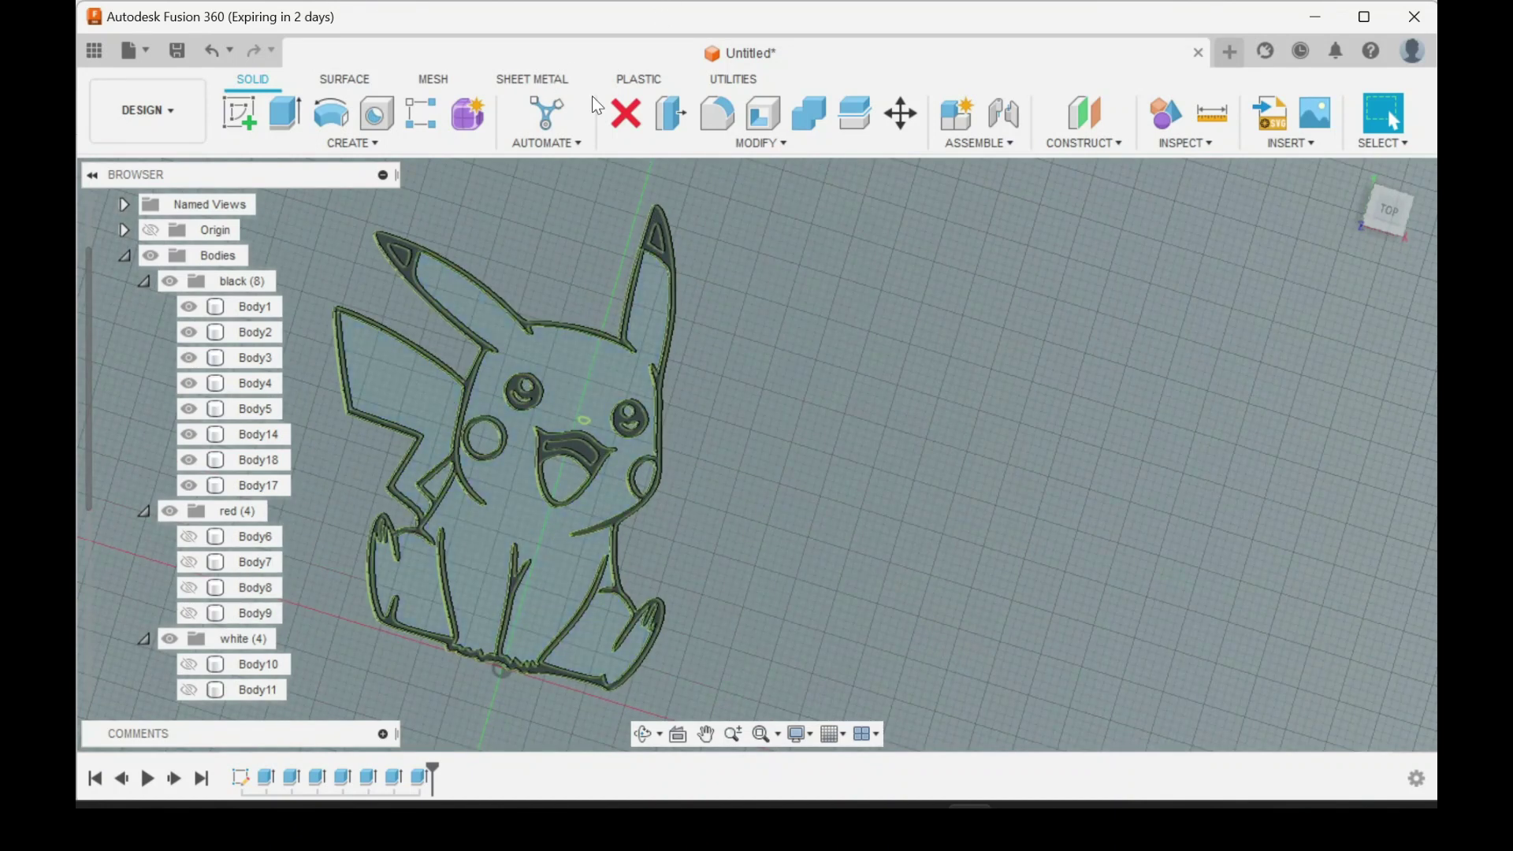
{"action": "left_click", "coordinate": [717, 82]}
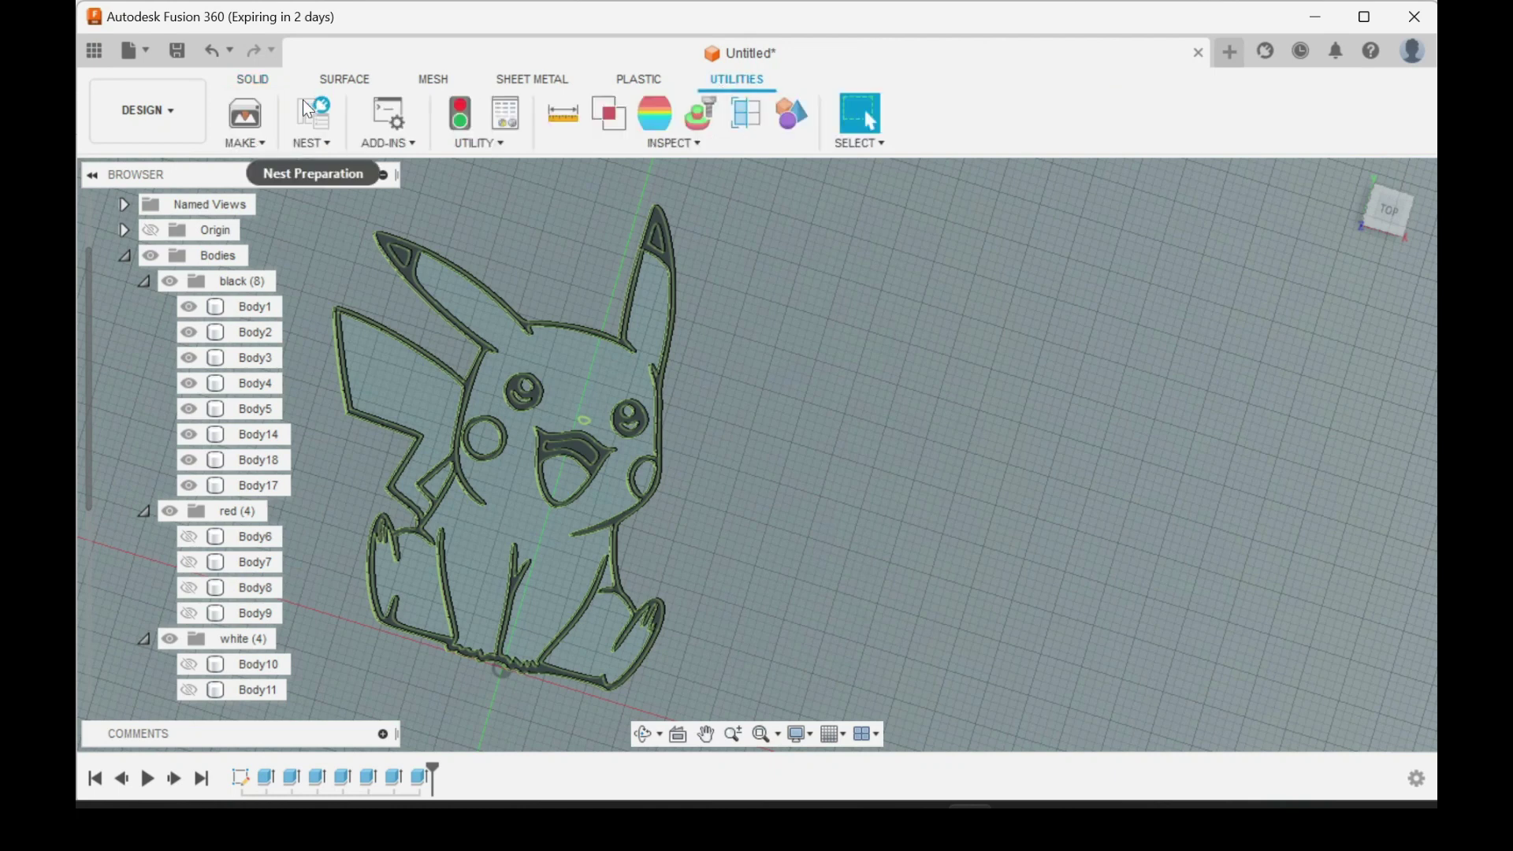
{"action": "left_click", "coordinate": [251, 115]}
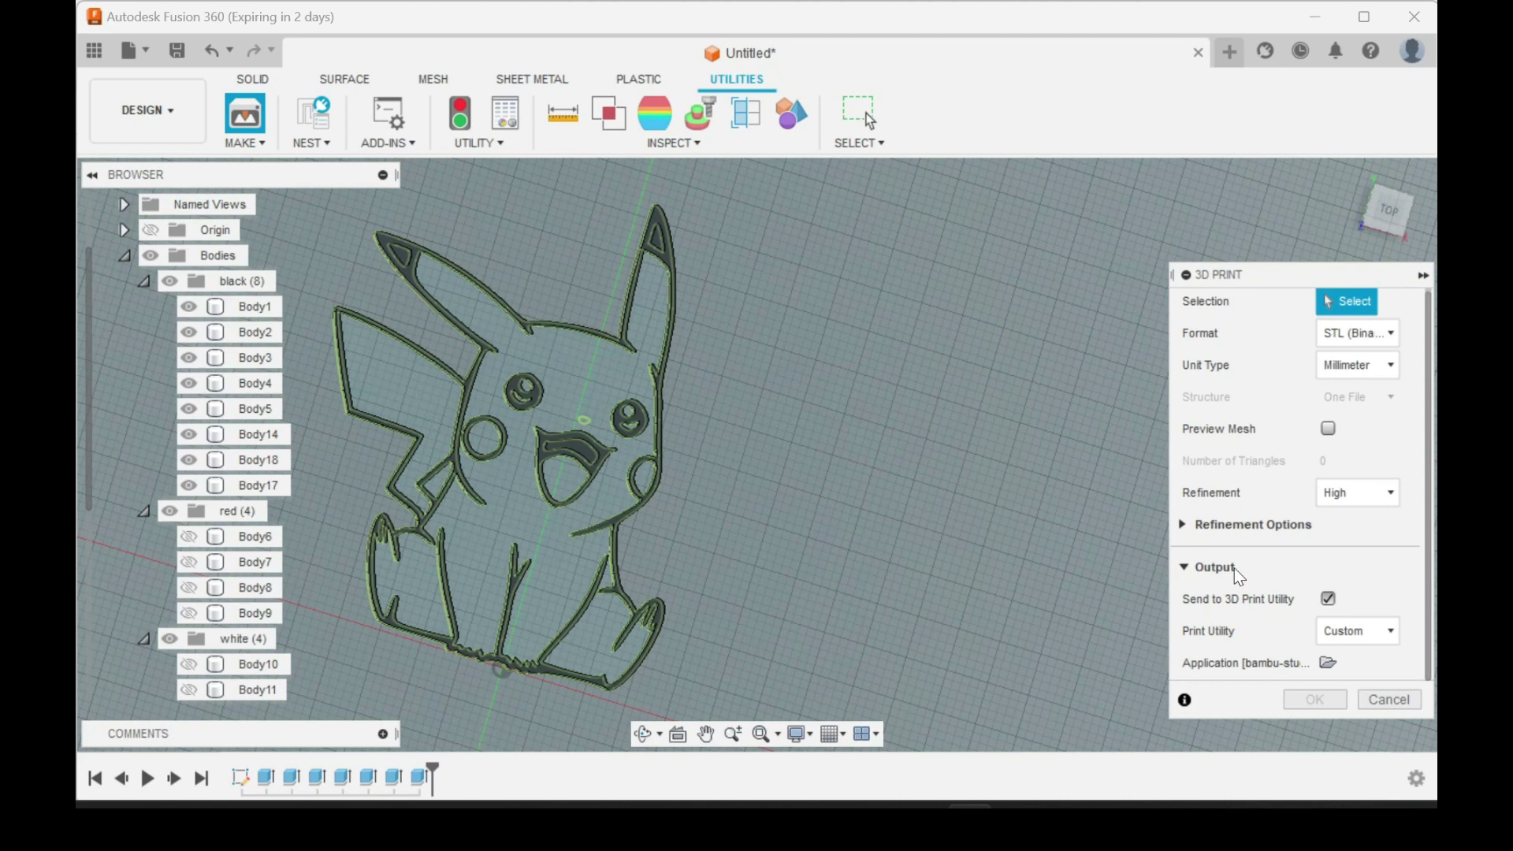
{"action": "left_click", "coordinate": [1331, 604]}
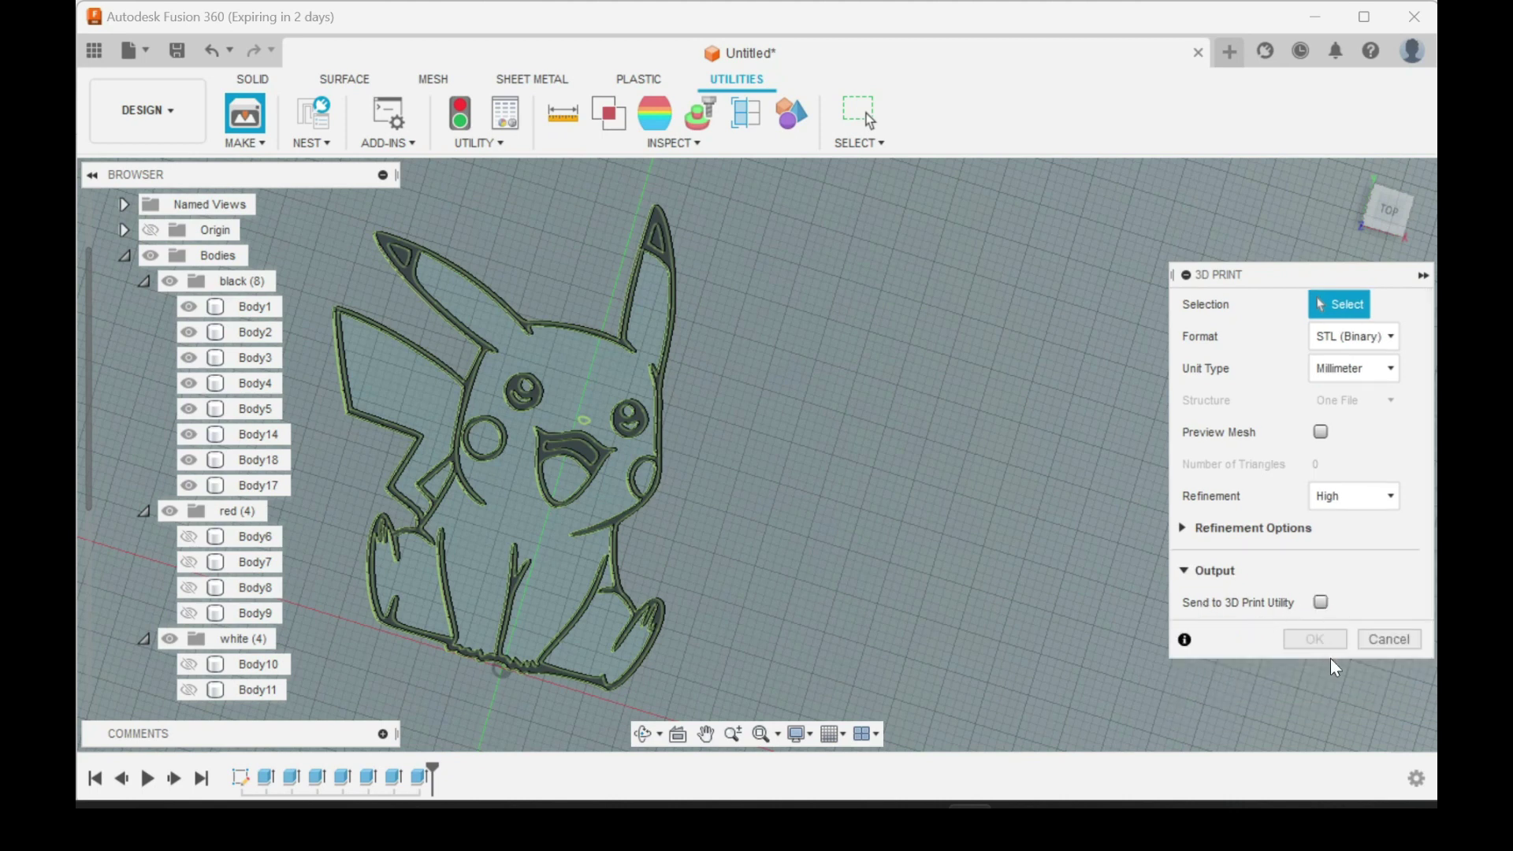
{"action": "left_click", "coordinate": [211, 260]}
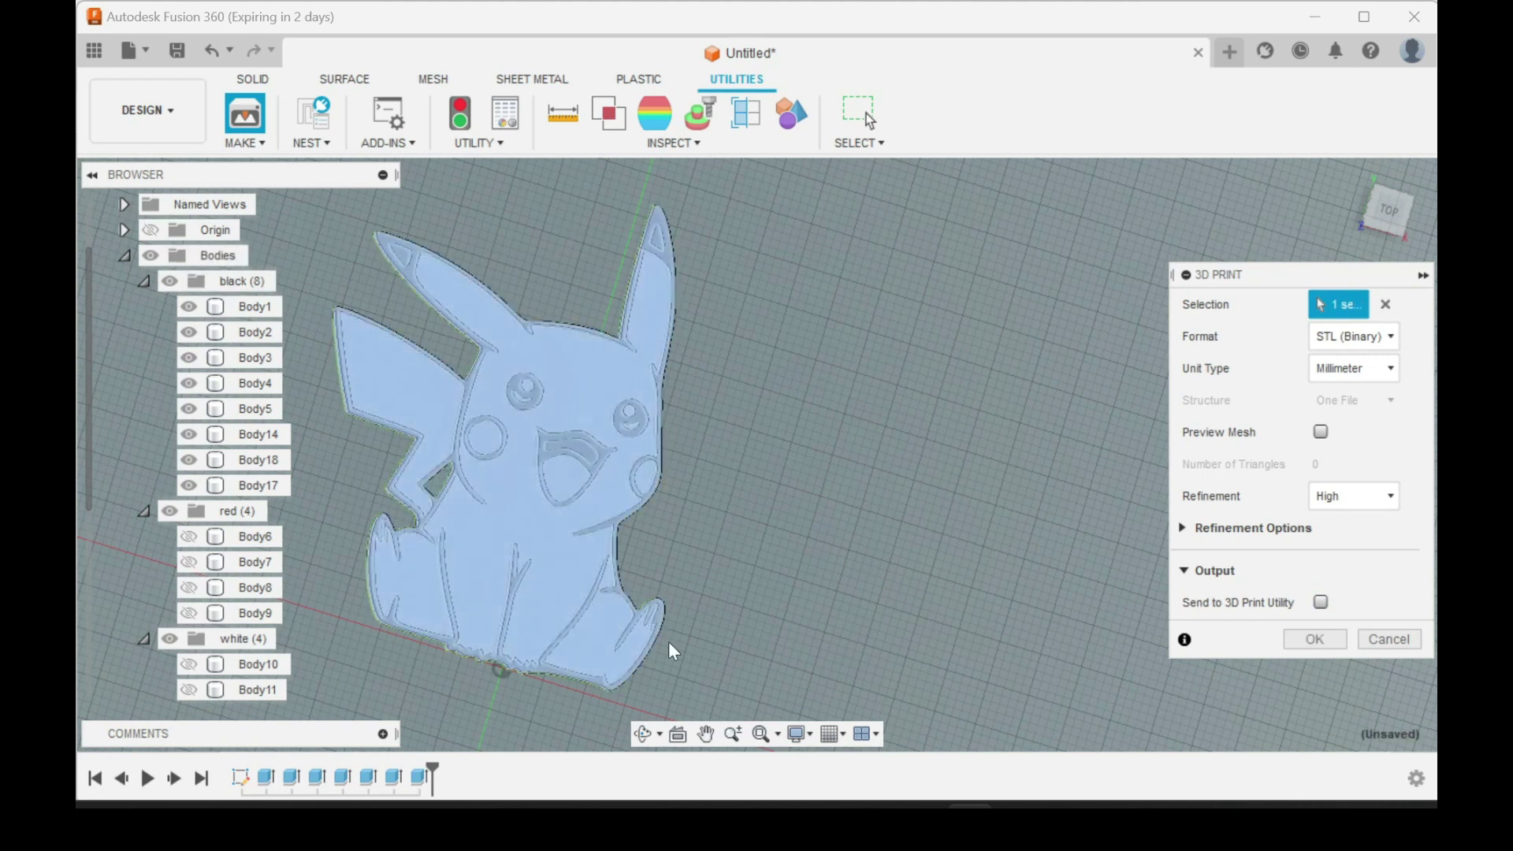
{"action": "left_click", "coordinate": [1327, 641]}
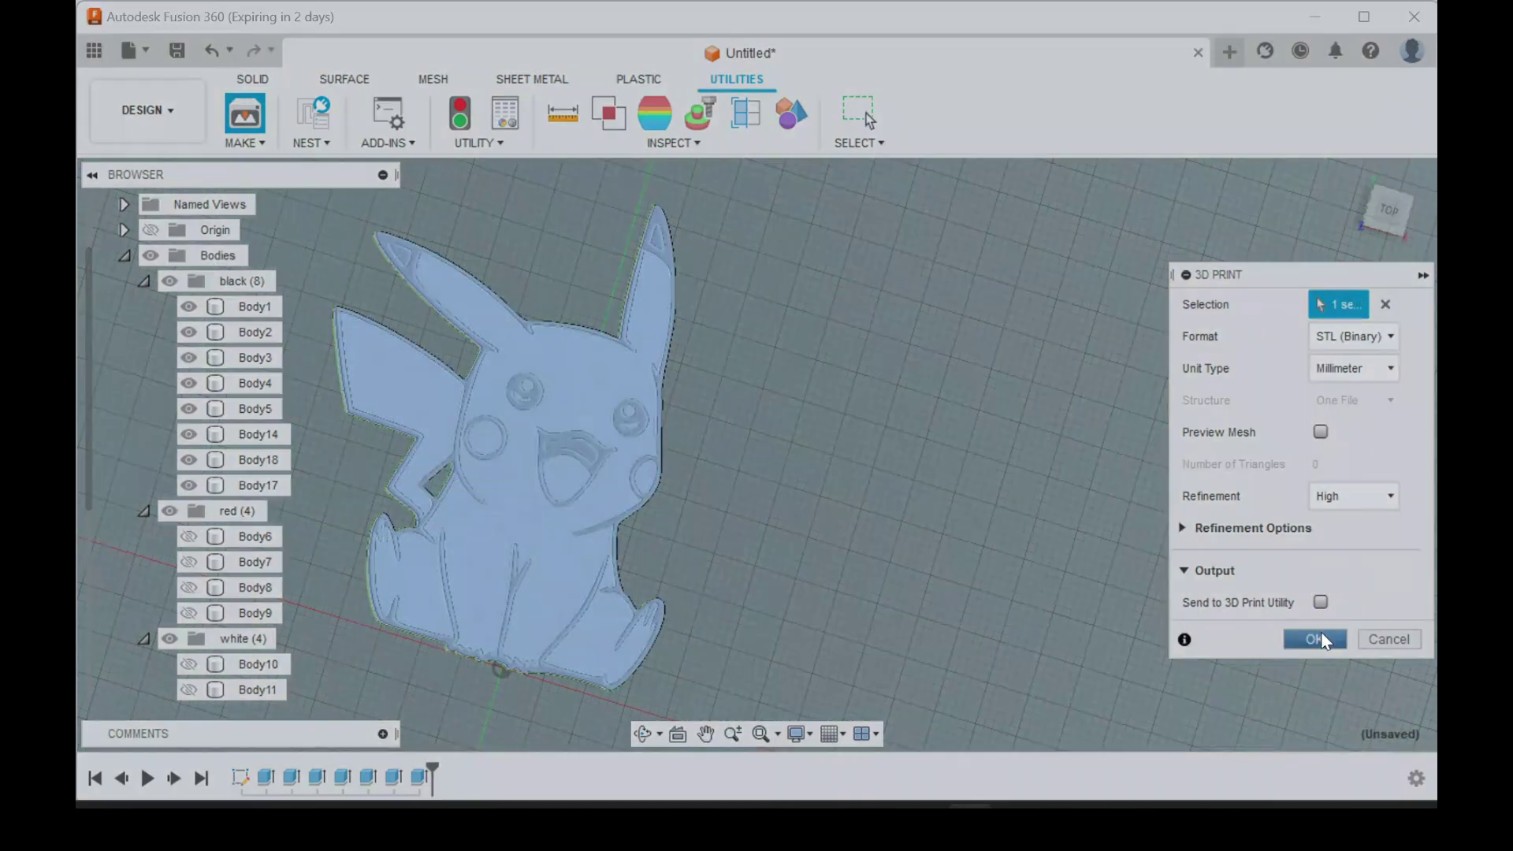
Name the STL export black and save it to the New folder on the computer's desktop
{"action": "type", "text": "black"}
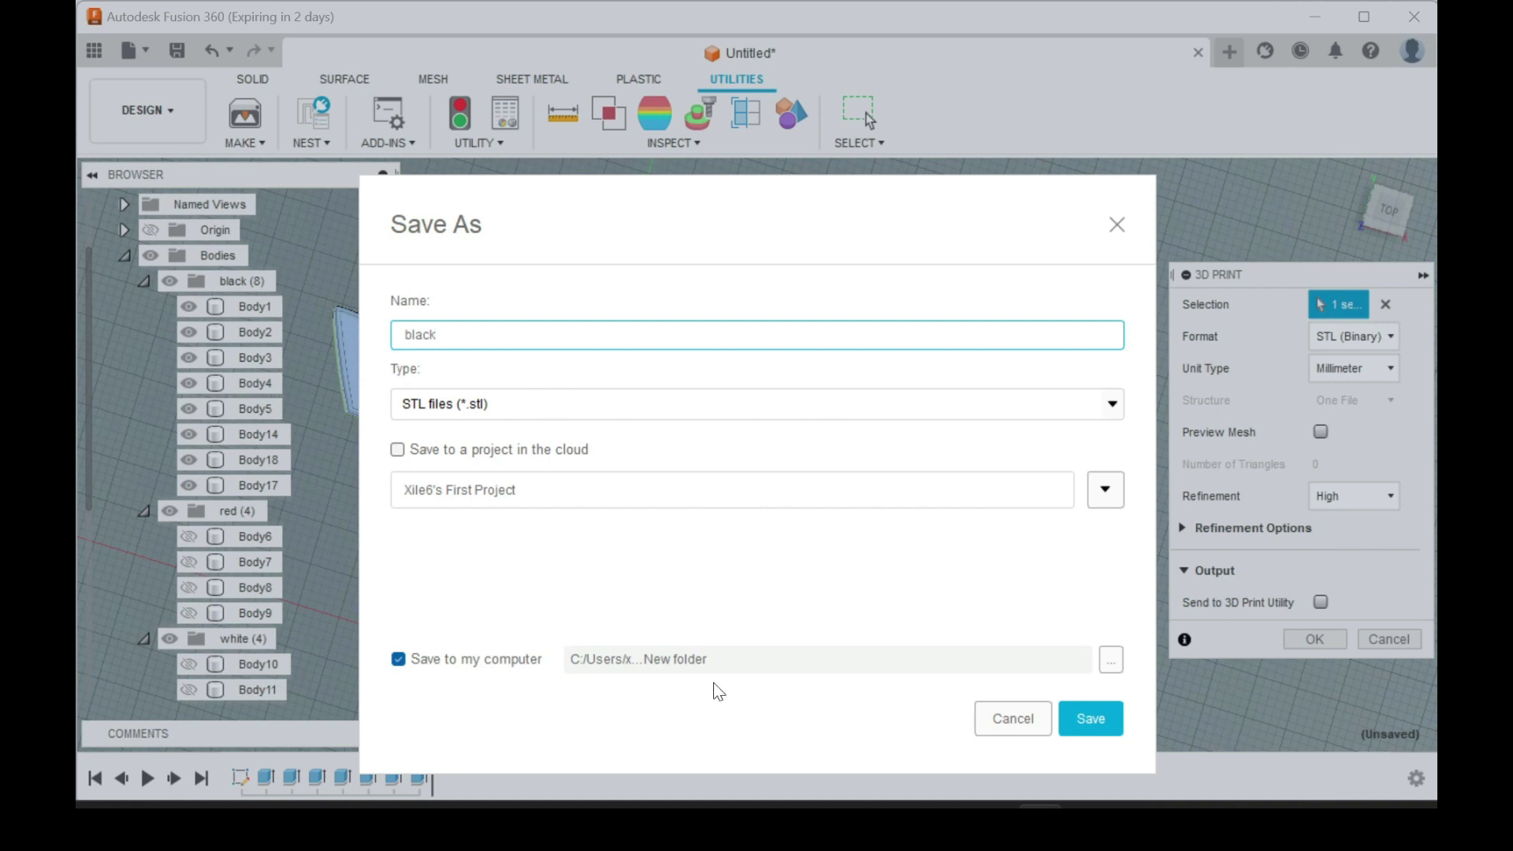
{"action": "left_click", "coordinate": [1113, 661]}
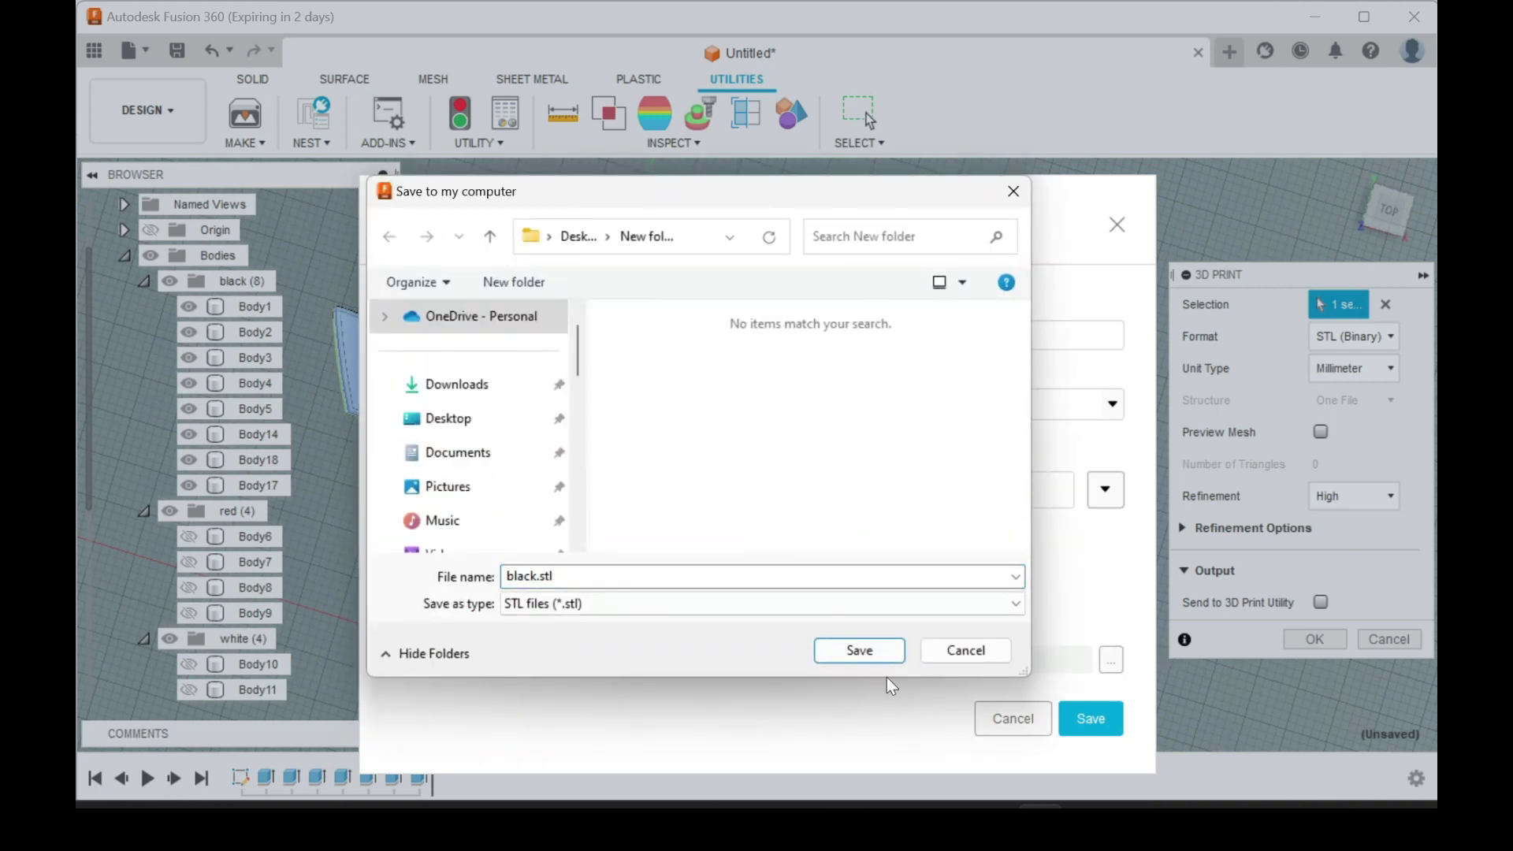
{"action": "left_click", "coordinate": [859, 651]}
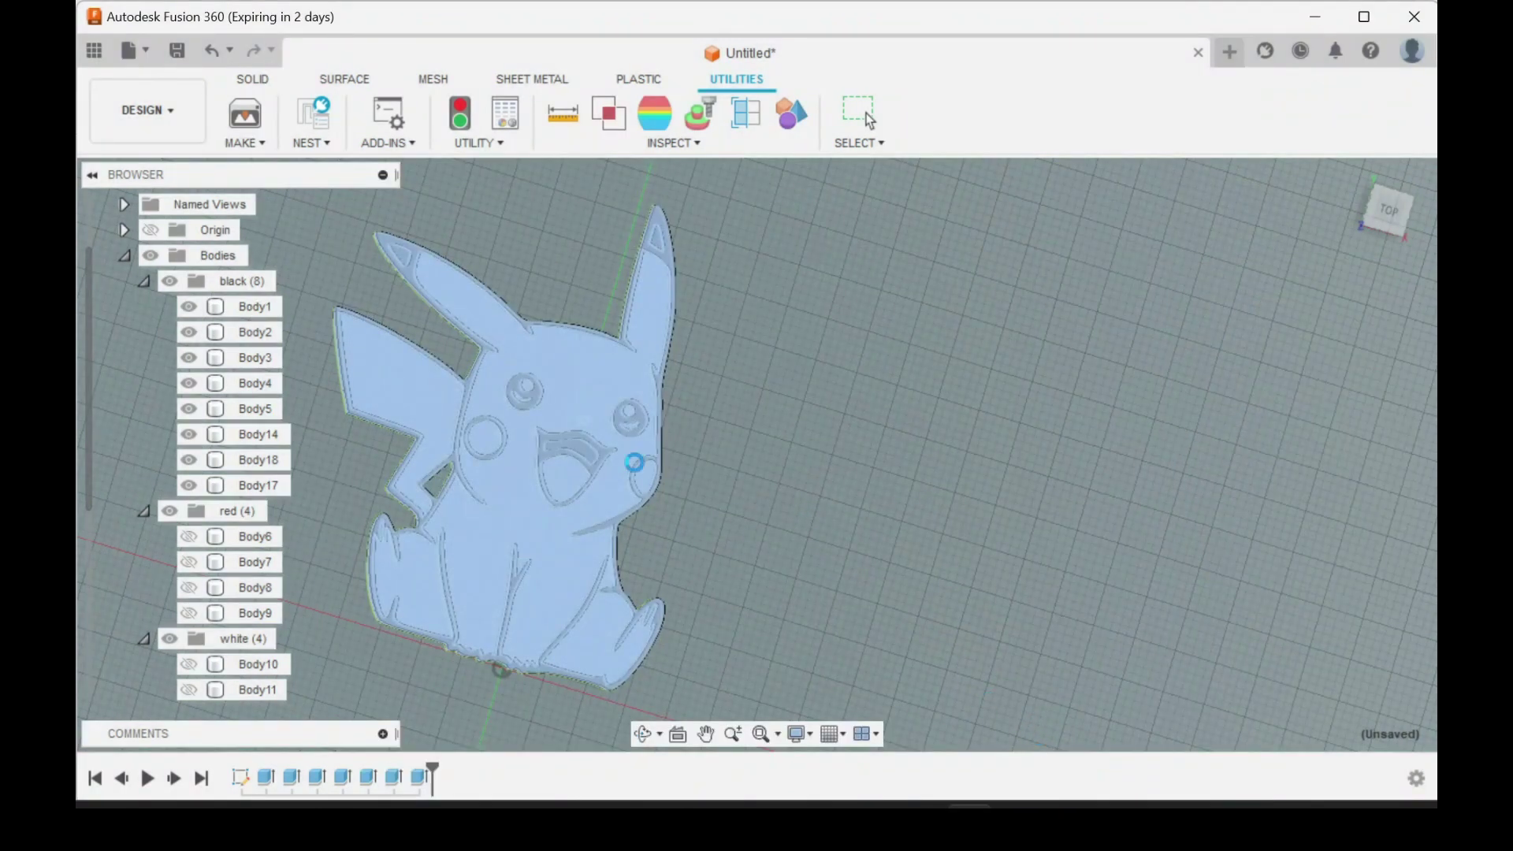
Hide all eight bodies in the black group, Body1 through Body5, Body14, Body18 and Body17
{"action": "left_click", "coordinate": [257, 483]}
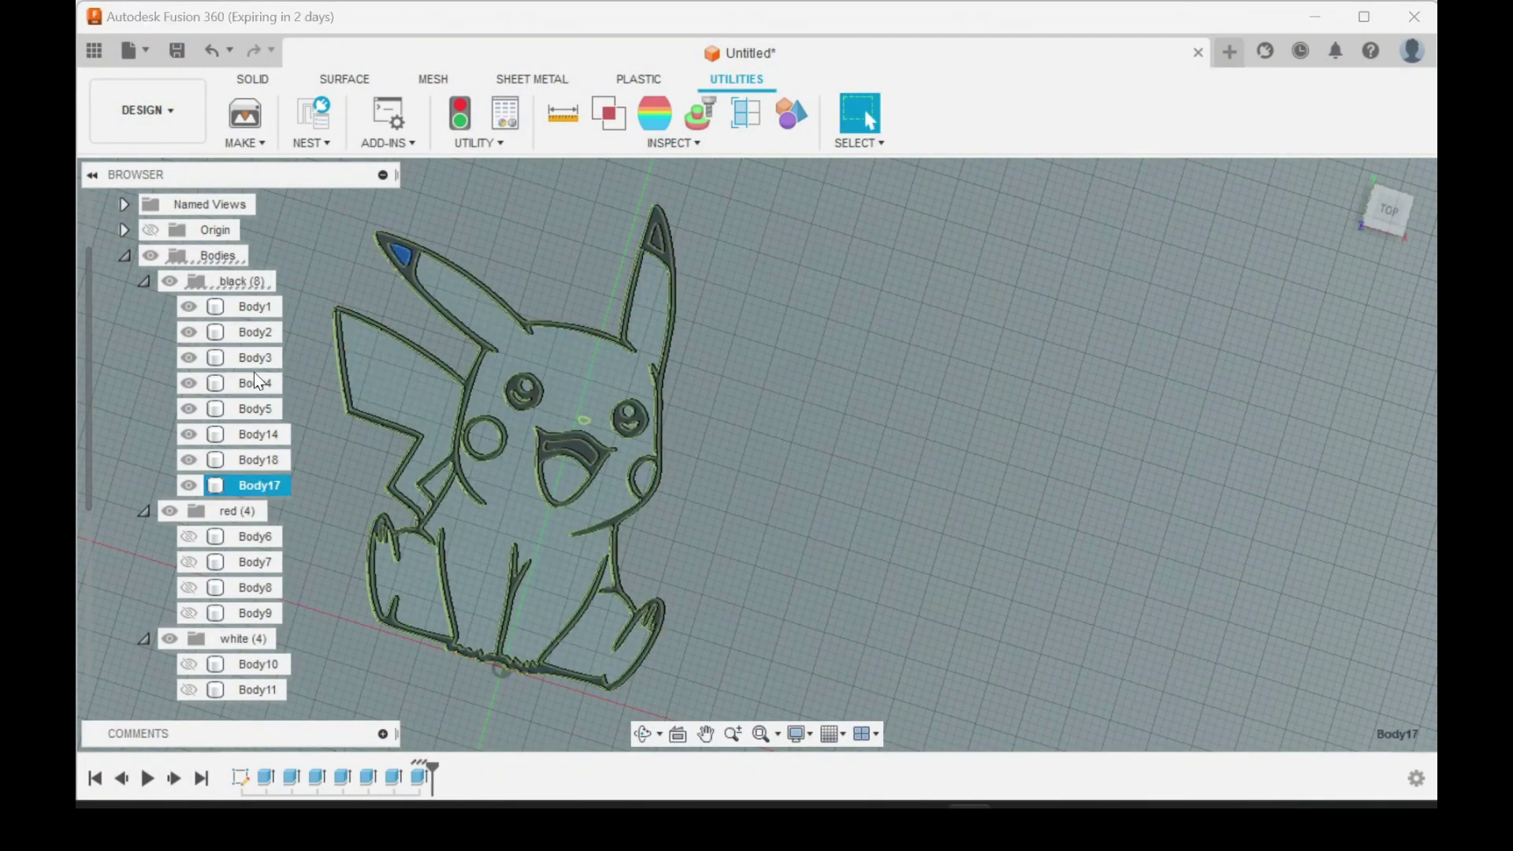
{"action": "left_click", "coordinate": [249, 315], "text": "shift"}
{"action": "right_click", "coordinate": [249, 316]}
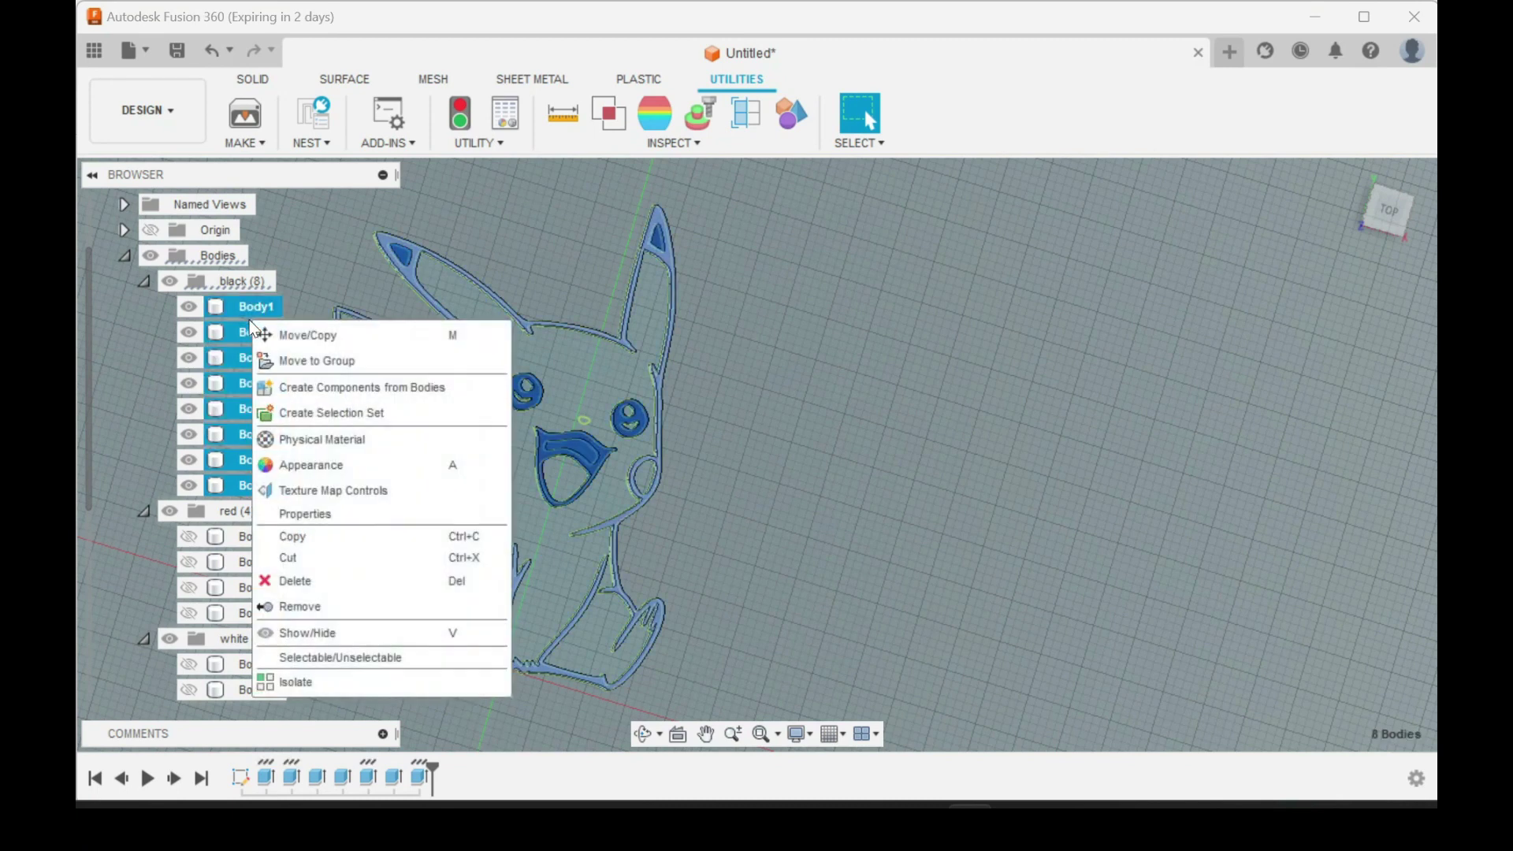
{"action": "left_click", "coordinate": [319, 635]}
Show the four bodies in the red group, Body6 through Body9, and clear the selection
{"action": "scroll", "coordinate": [249, 465], "scroll_direction": "down", "scroll_amount": 1}
{"action": "left_click", "coordinate": [260, 488]}
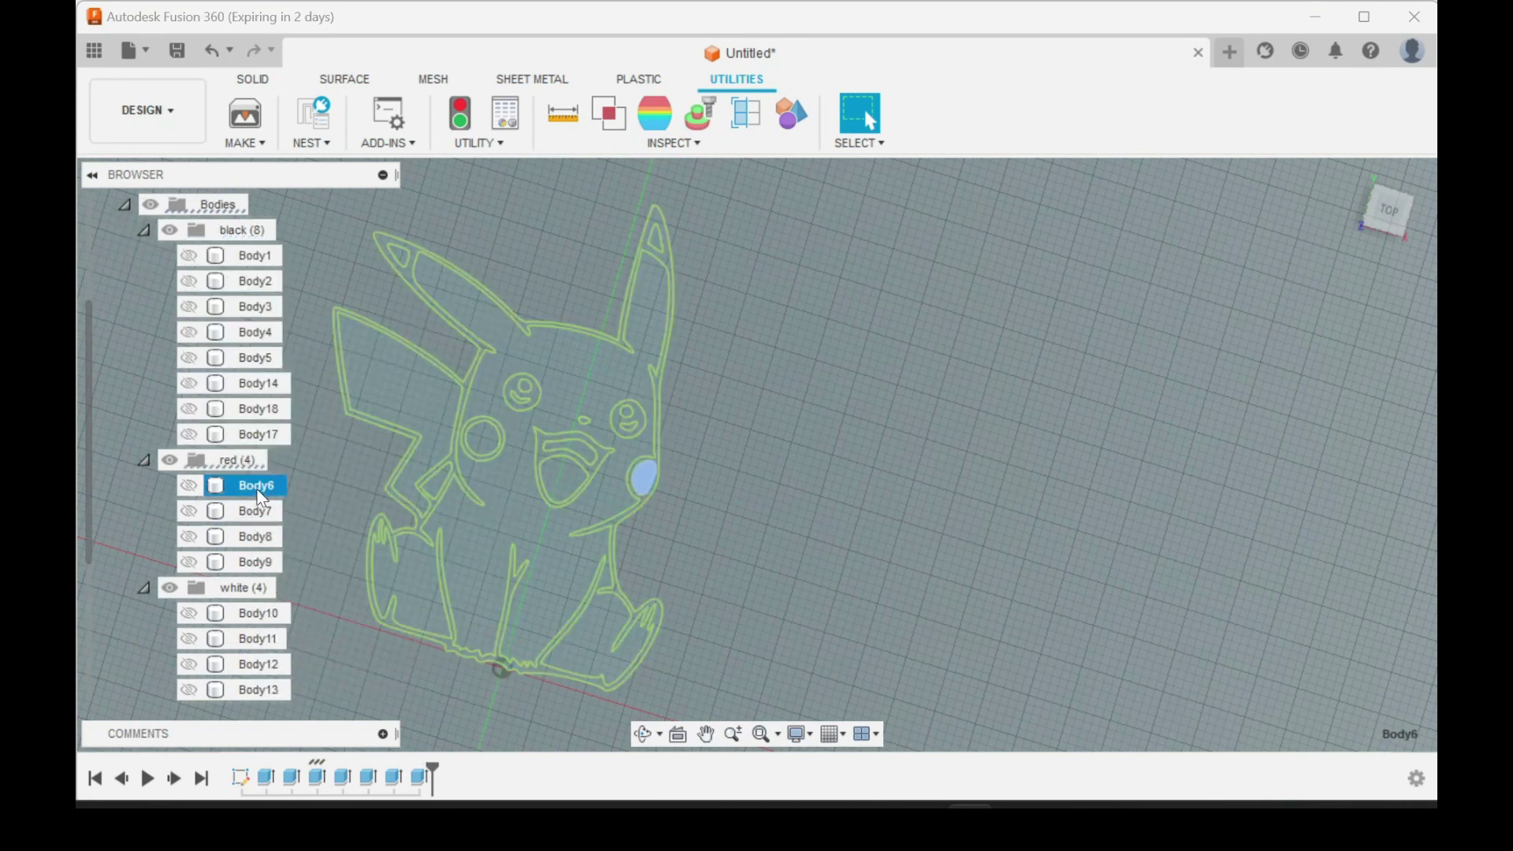
{"action": "left_click", "coordinate": [260, 561], "text": "shift"}
{"action": "right_click", "coordinate": [260, 561]}
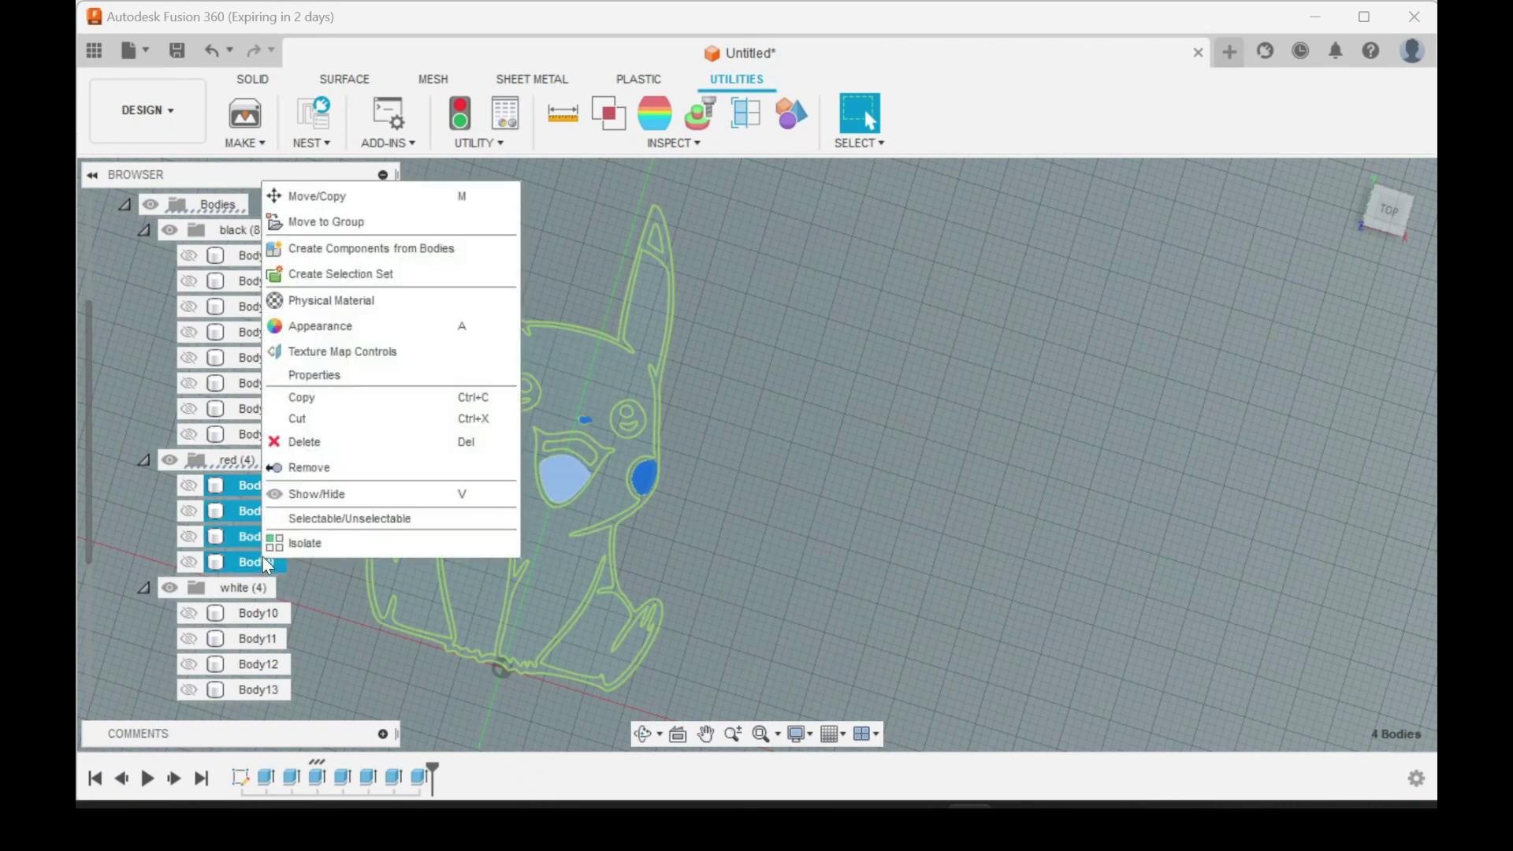
{"action": "left_click", "coordinate": [307, 488]}
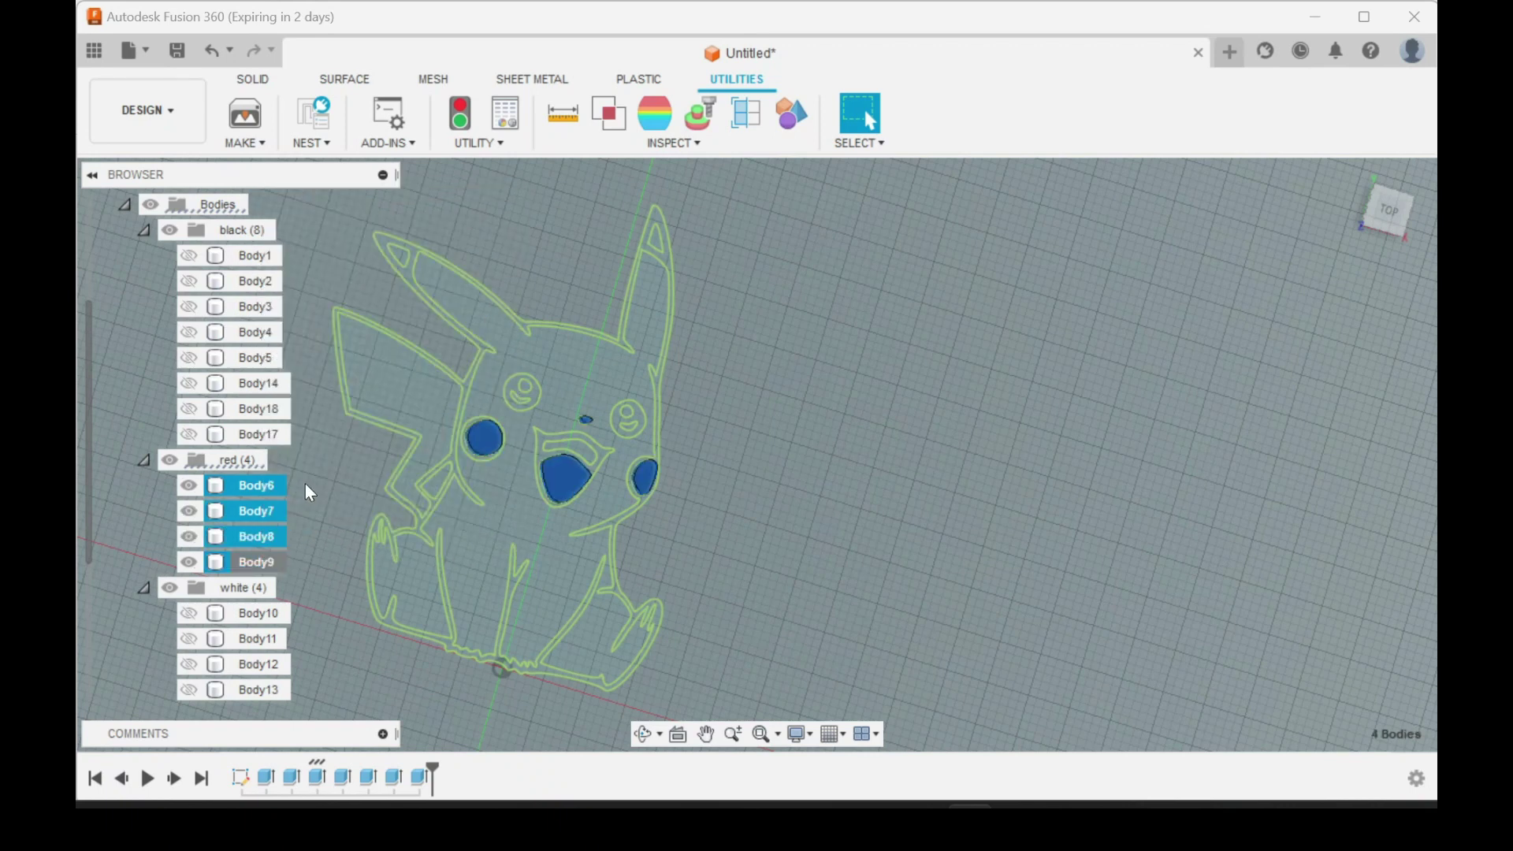
{"action": "left_click", "coordinate": [794, 544]}
Export the whole design with only the red bodies visible as a binary STL named red, saved to the computer
{"action": "left_click", "coordinate": [245, 115]}
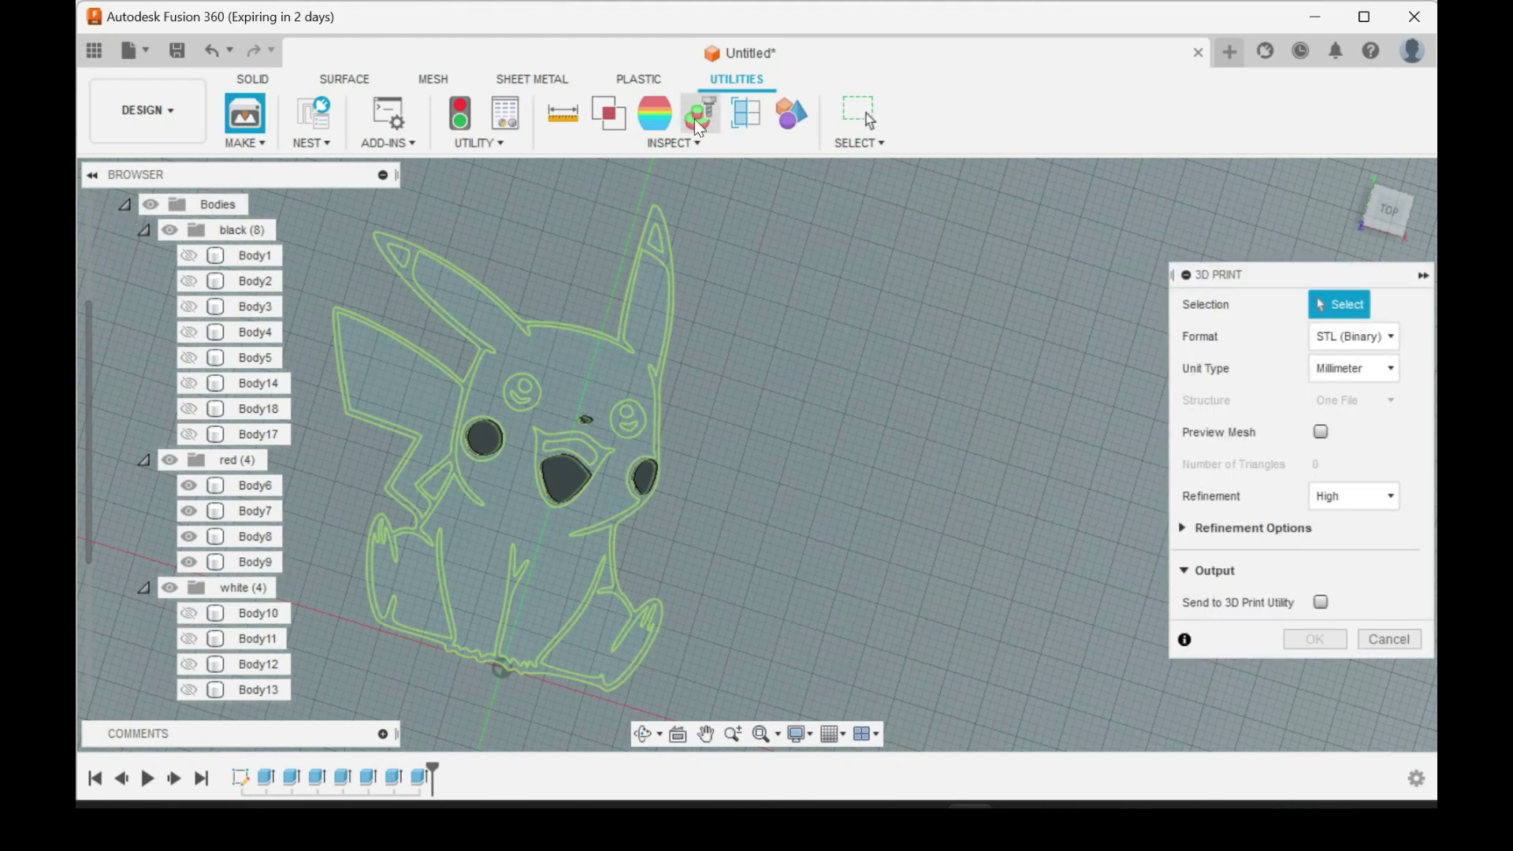
{"action": "left_click", "coordinate": [599, 355]}
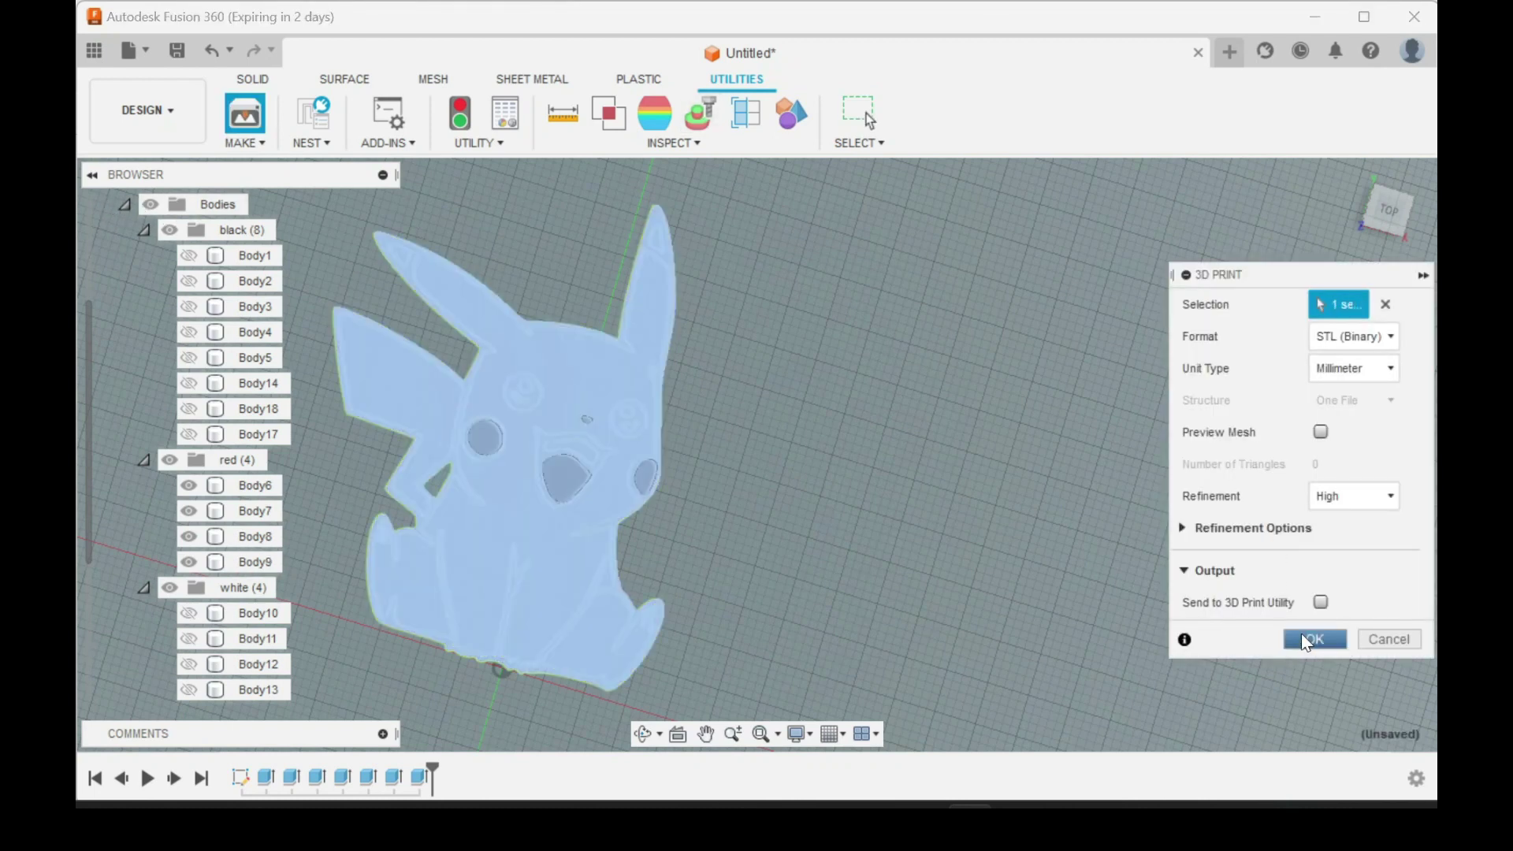
{"action": "left_click", "coordinate": [1314, 639]}
{"action": "type", "text": "red"}
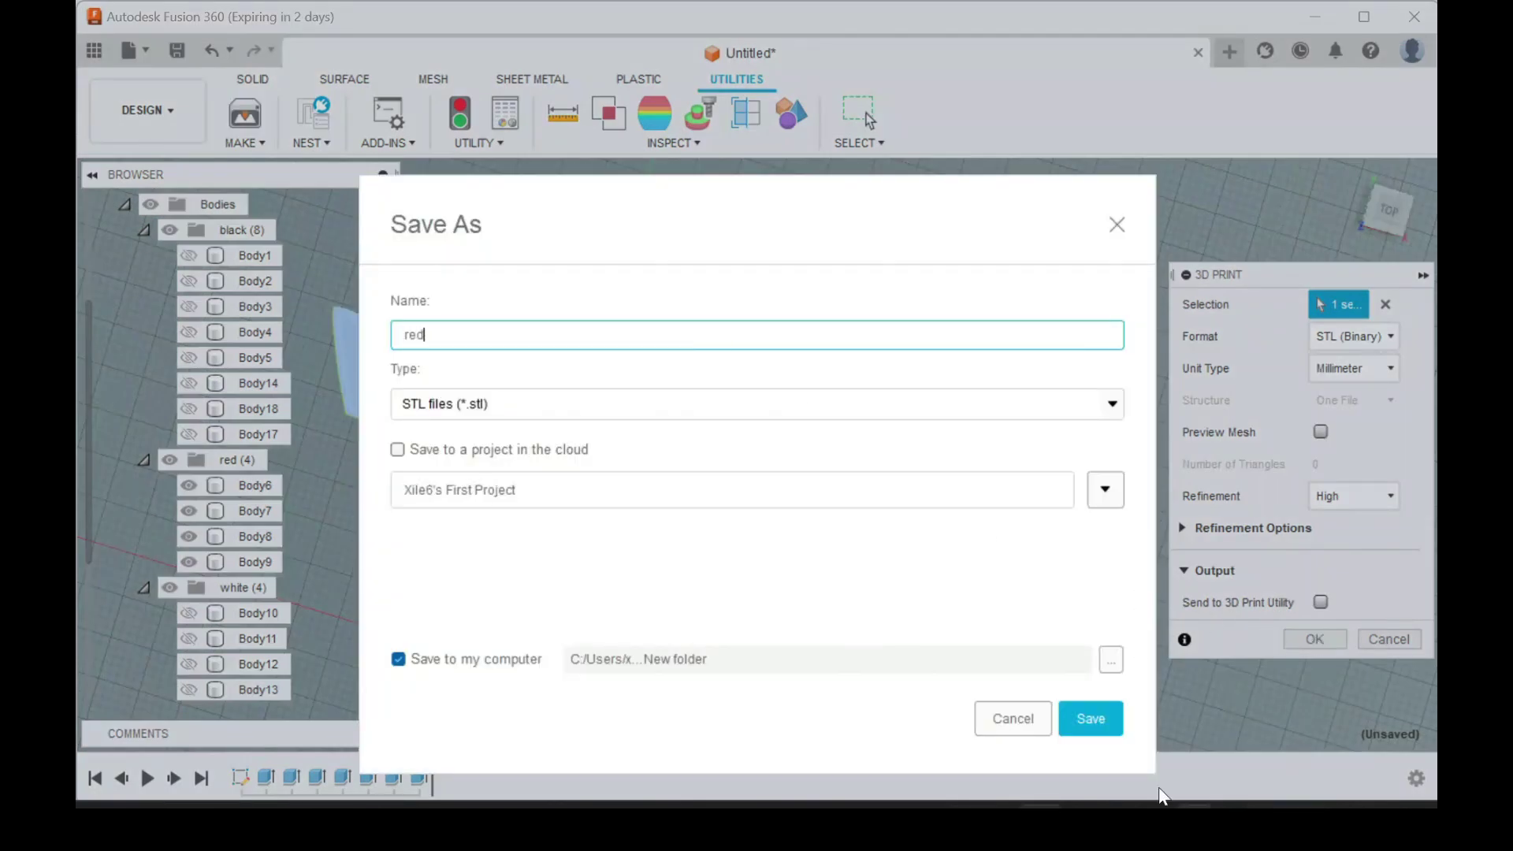
{"action": "left_click", "coordinate": [1089, 717]}
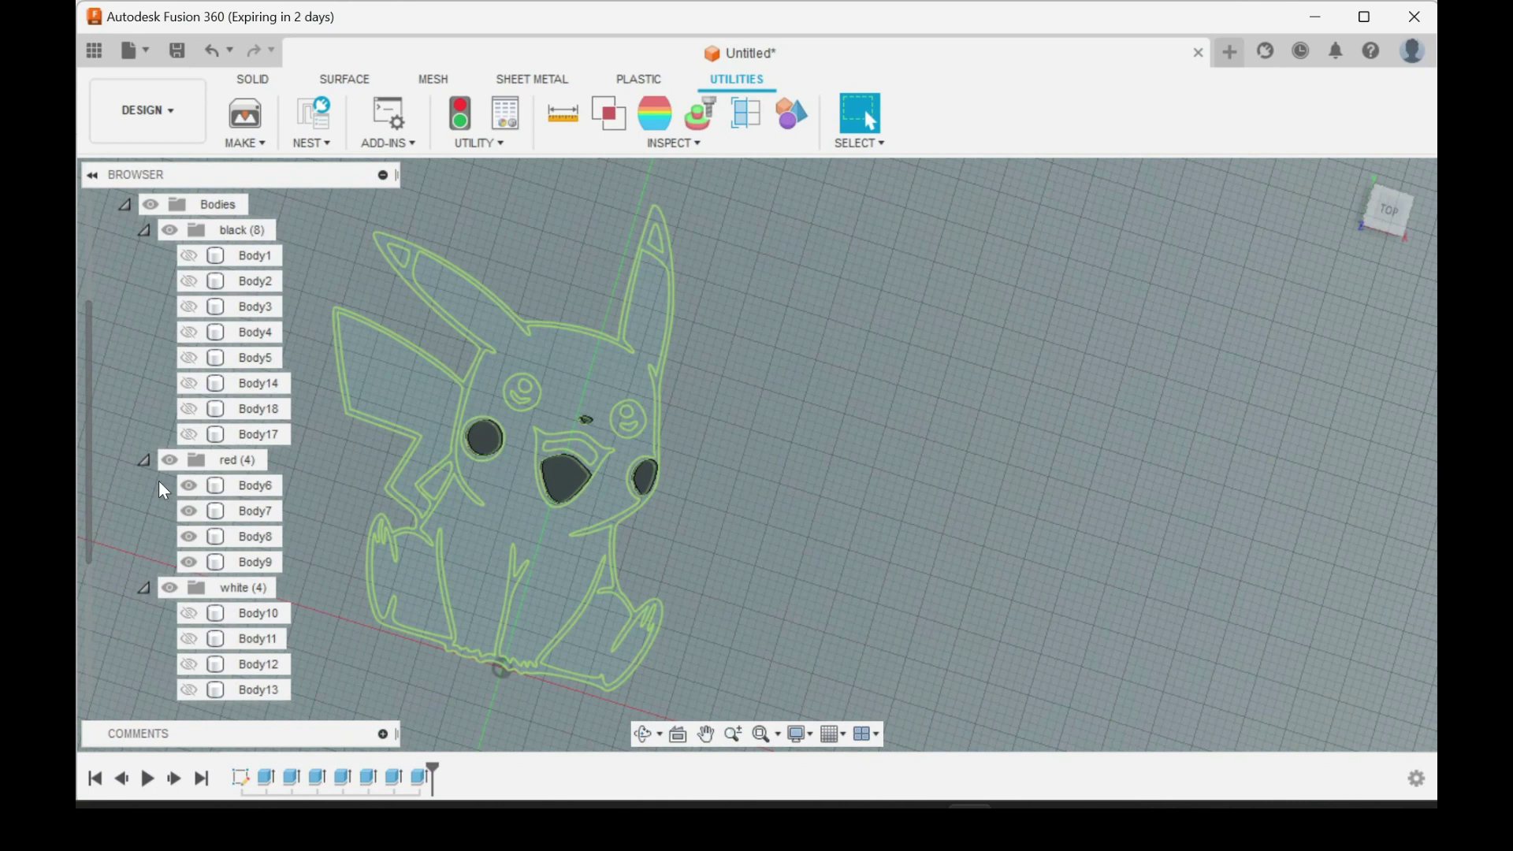
Hide the four bodies in the red group, Body6 through Body9
{"action": "left_click", "coordinate": [240, 486]}
{"action": "left_click", "coordinate": [252, 562], "text": "shift"}
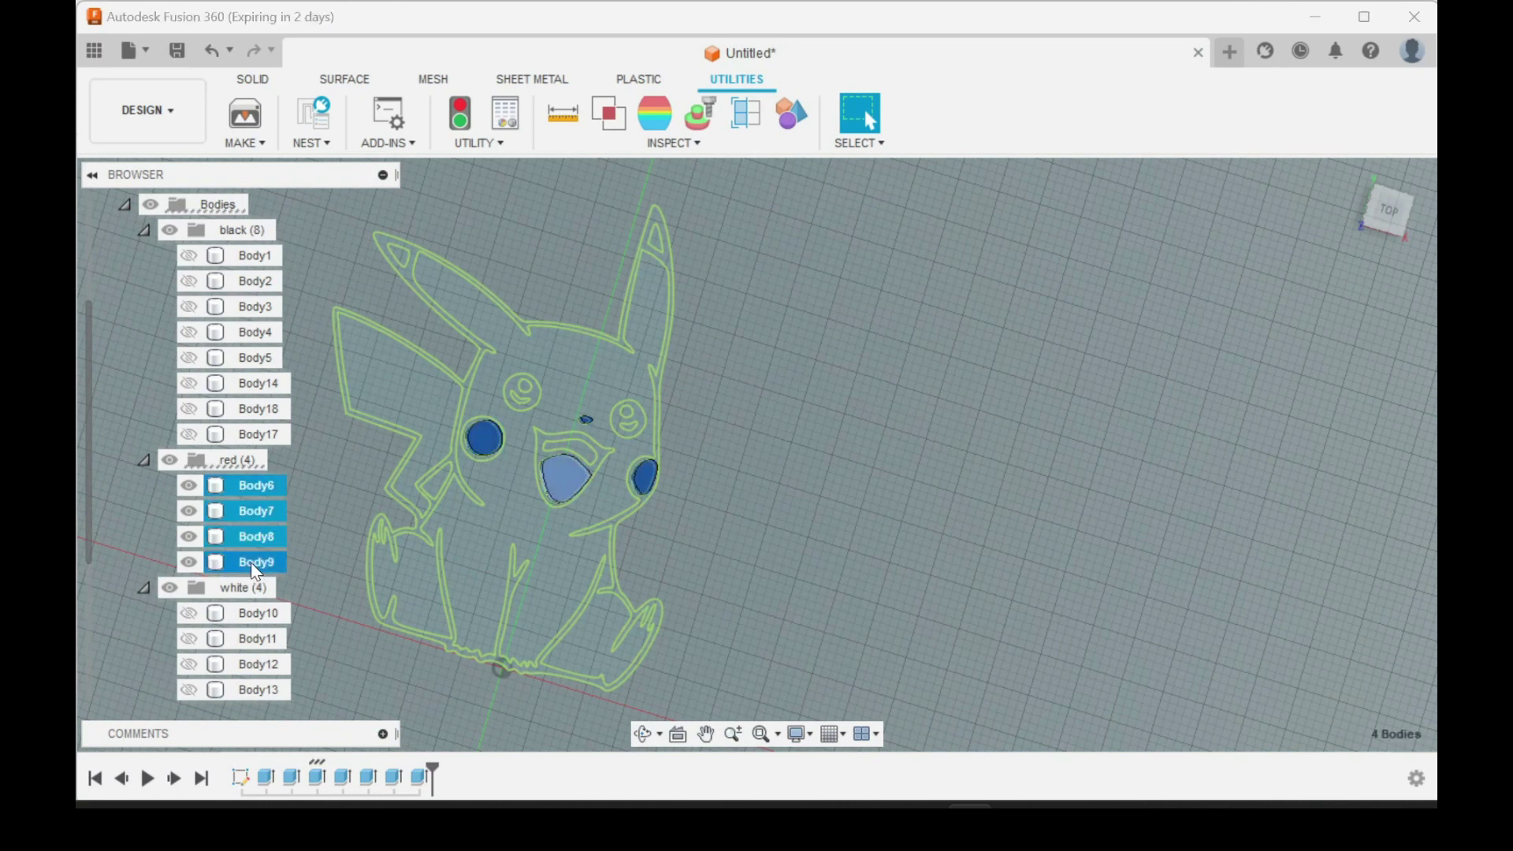
{"action": "right_click", "coordinate": [250, 561]}
{"action": "left_click", "coordinate": [301, 497]}
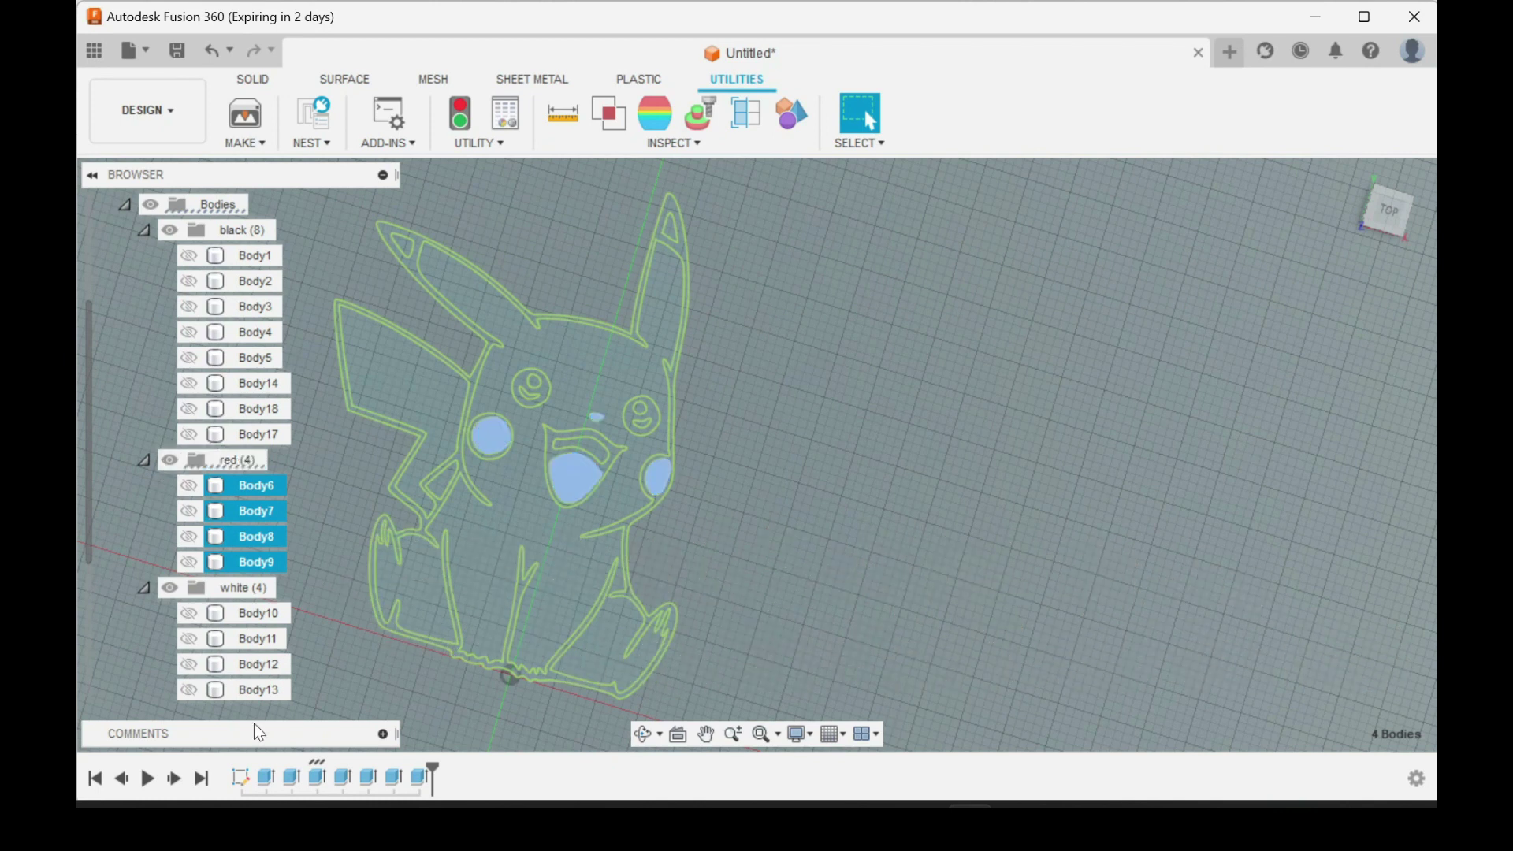
Show the four bodies in the white group, Body10 through Body13
{"action": "left_click", "coordinate": [249, 689]}
{"action": "scroll", "coordinate": [249, 552], "scroll_direction": "down", "scroll_amount": 3}
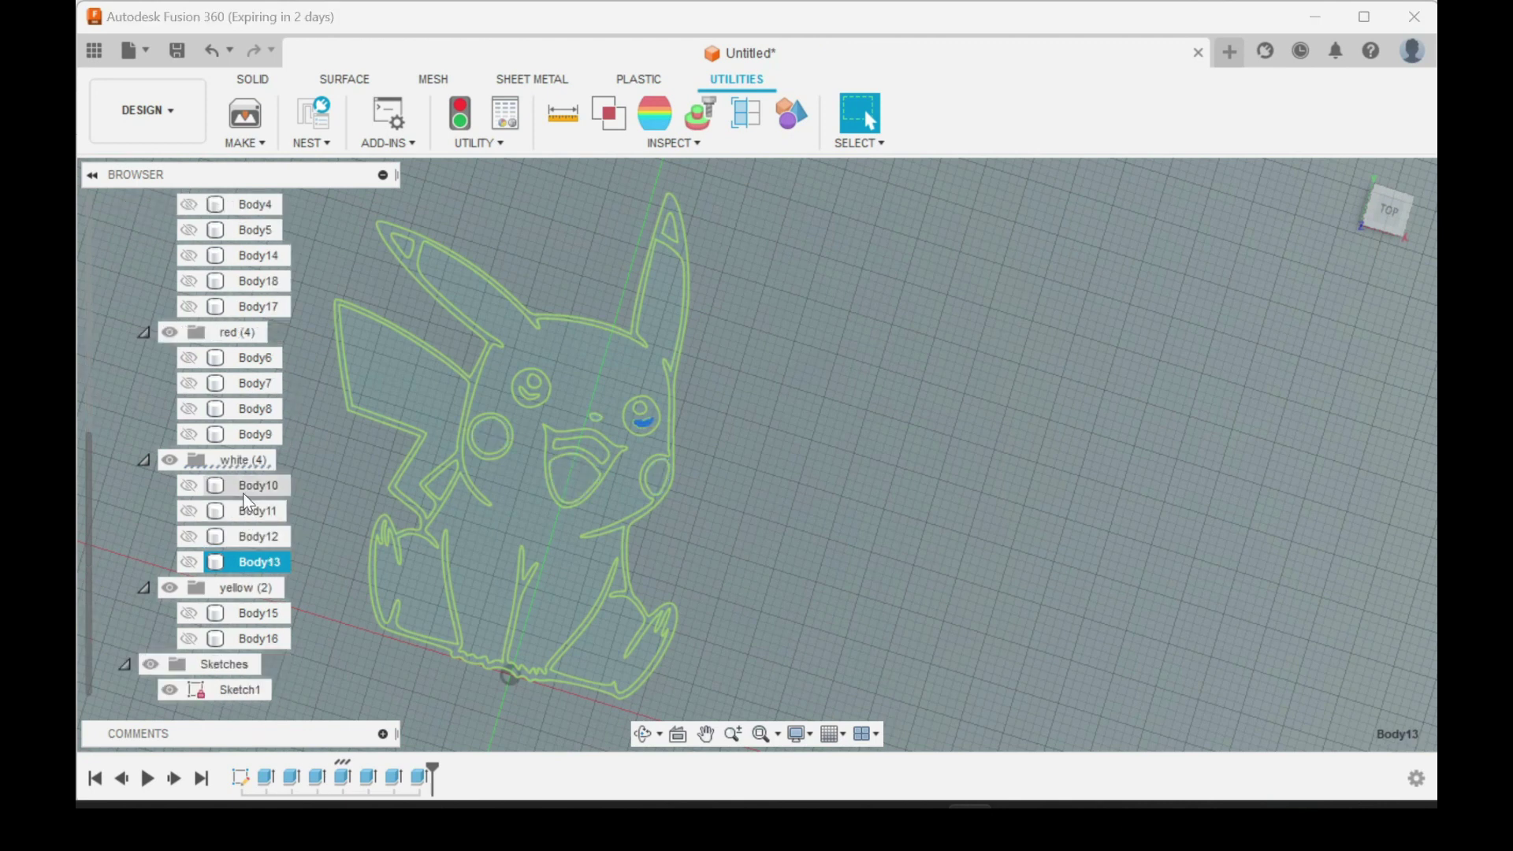
{"action": "left_click", "coordinate": [249, 494], "text": "shift"}
{"action": "right_click", "coordinate": [249, 494]}
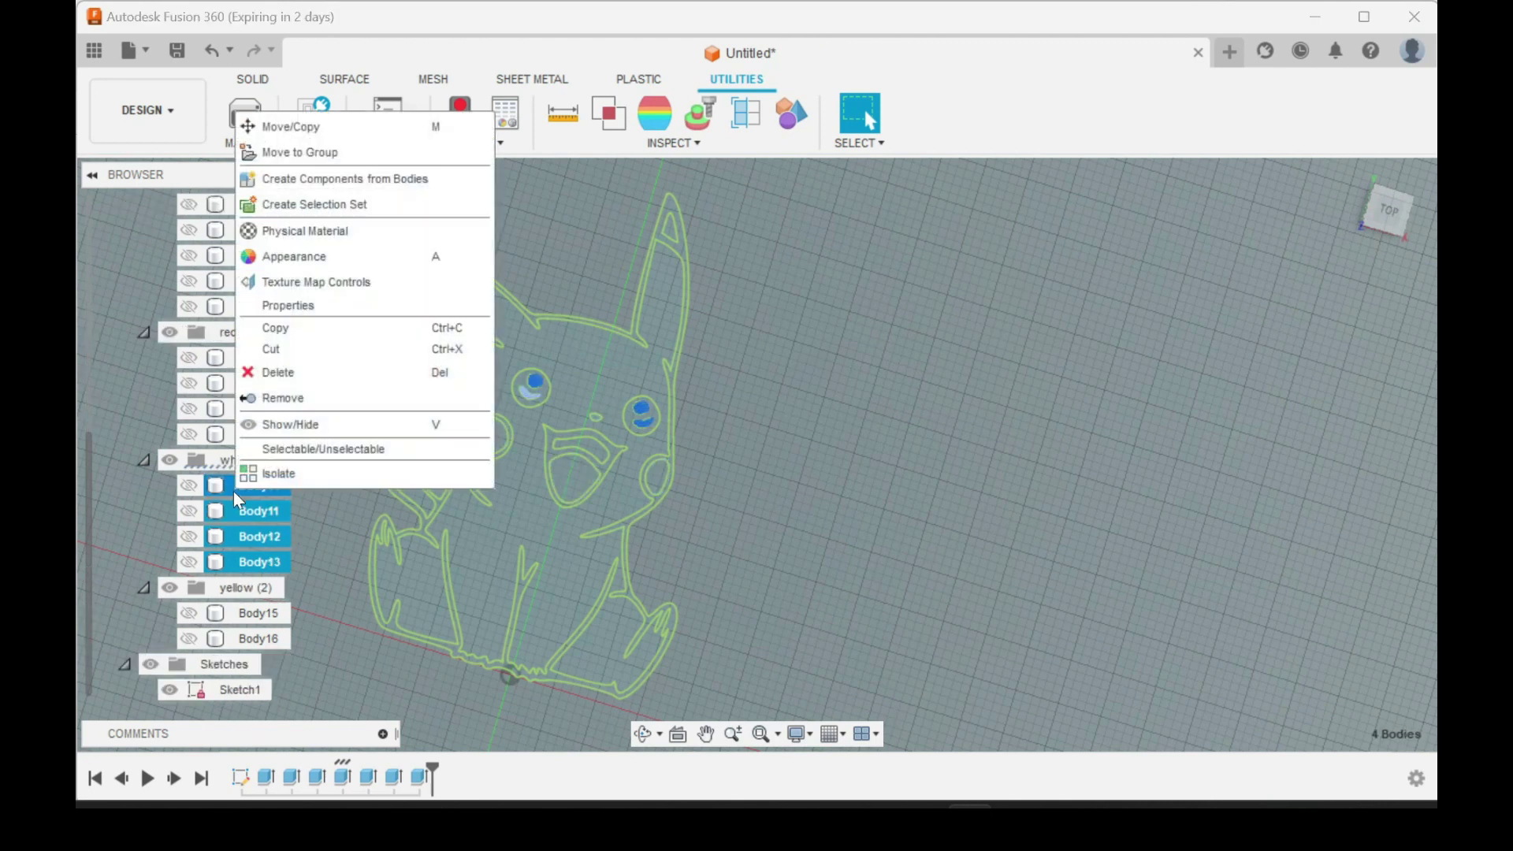
{"action": "left_click", "coordinate": [314, 418]}
Export only Body13 from the white group as a binary STL, keeping the suggested file name
{"action": "left_click", "coordinate": [244, 113]}
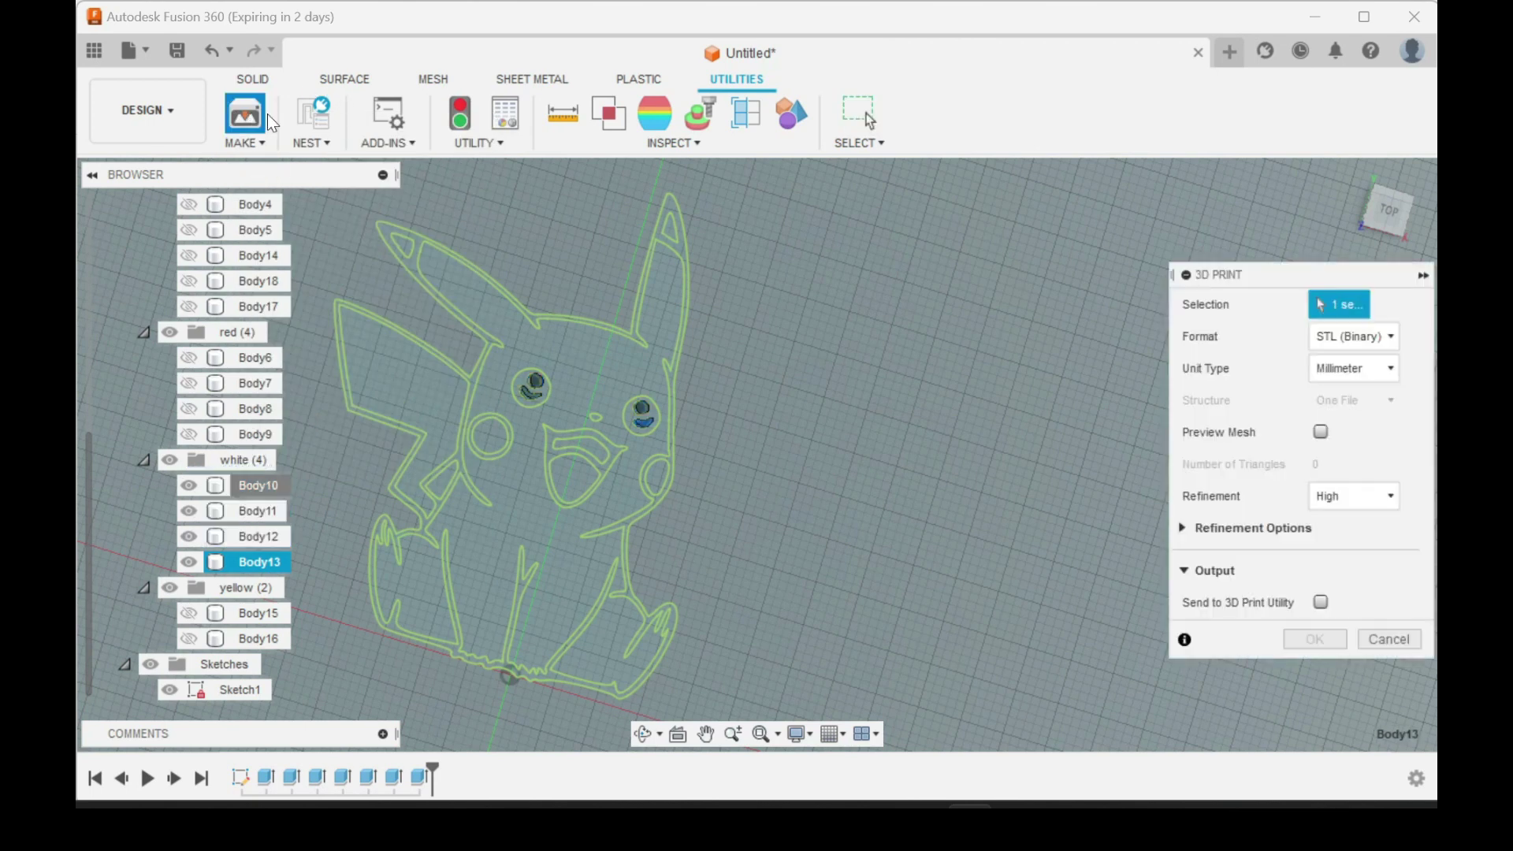
{"action": "left_click", "coordinate": [1319, 639]}
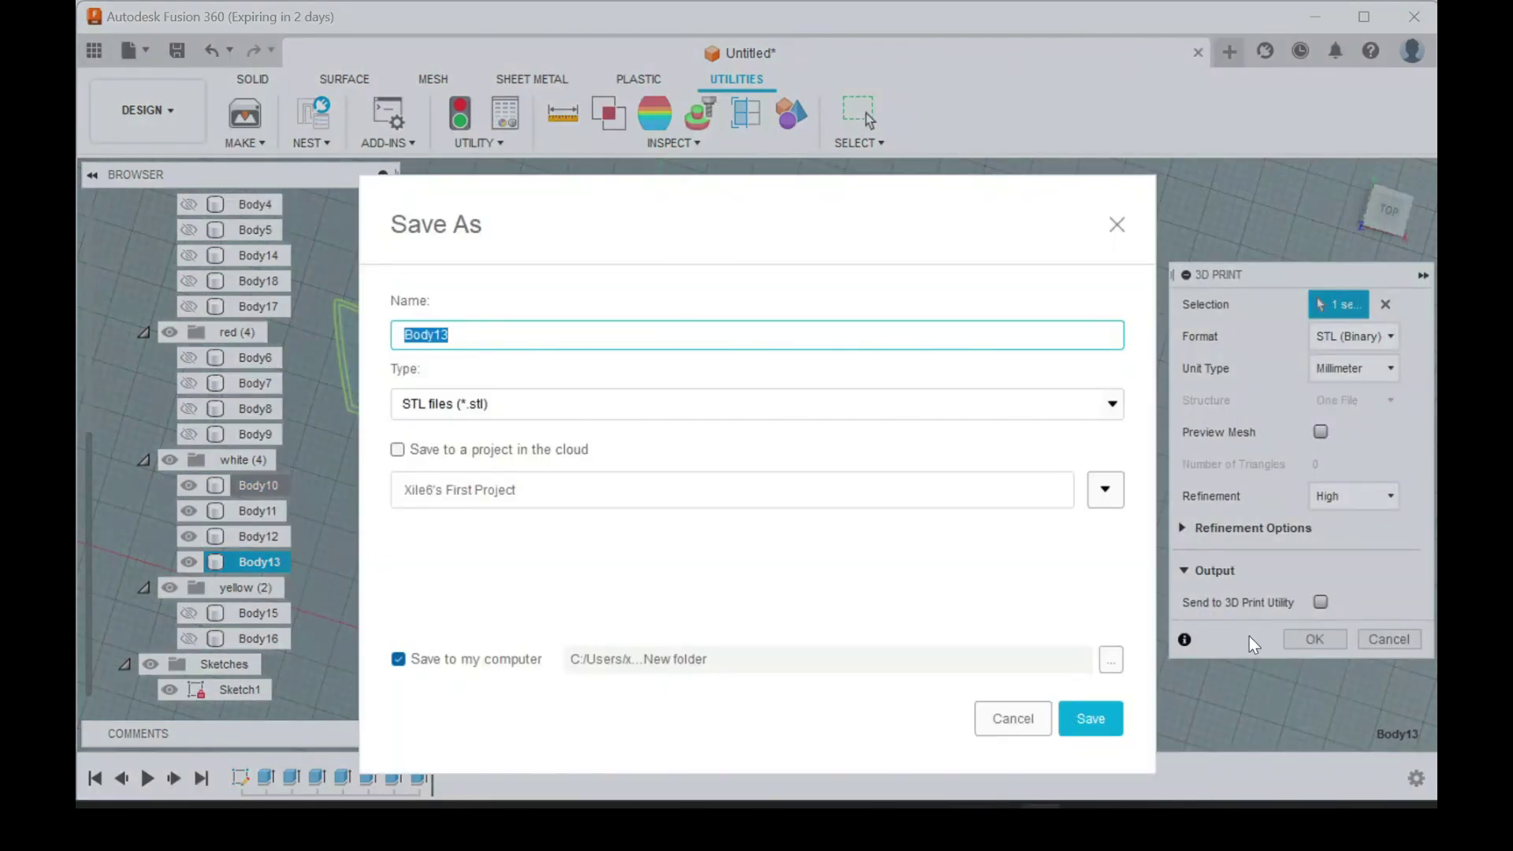
{"action": "left_click", "coordinate": [1103, 730]}
Export the Bodies folder with only the white bodies visible as a binary STL named white, saved to the computer
{"action": "scroll", "coordinate": [246, 226], "scroll_direction": "up", "scroll_amount": 3}
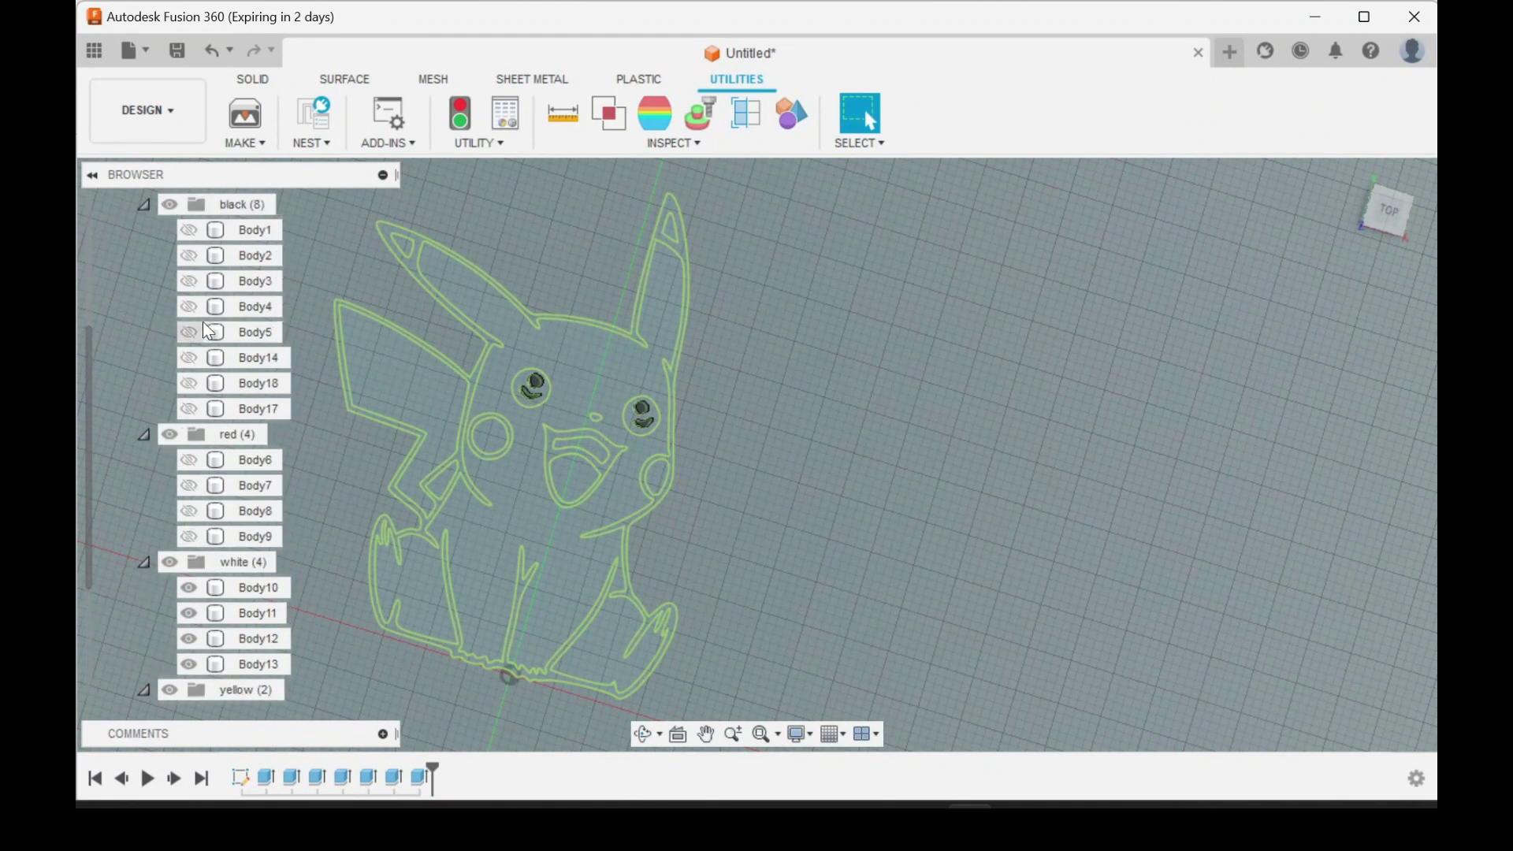
{"action": "left_click", "coordinate": [210, 229]}
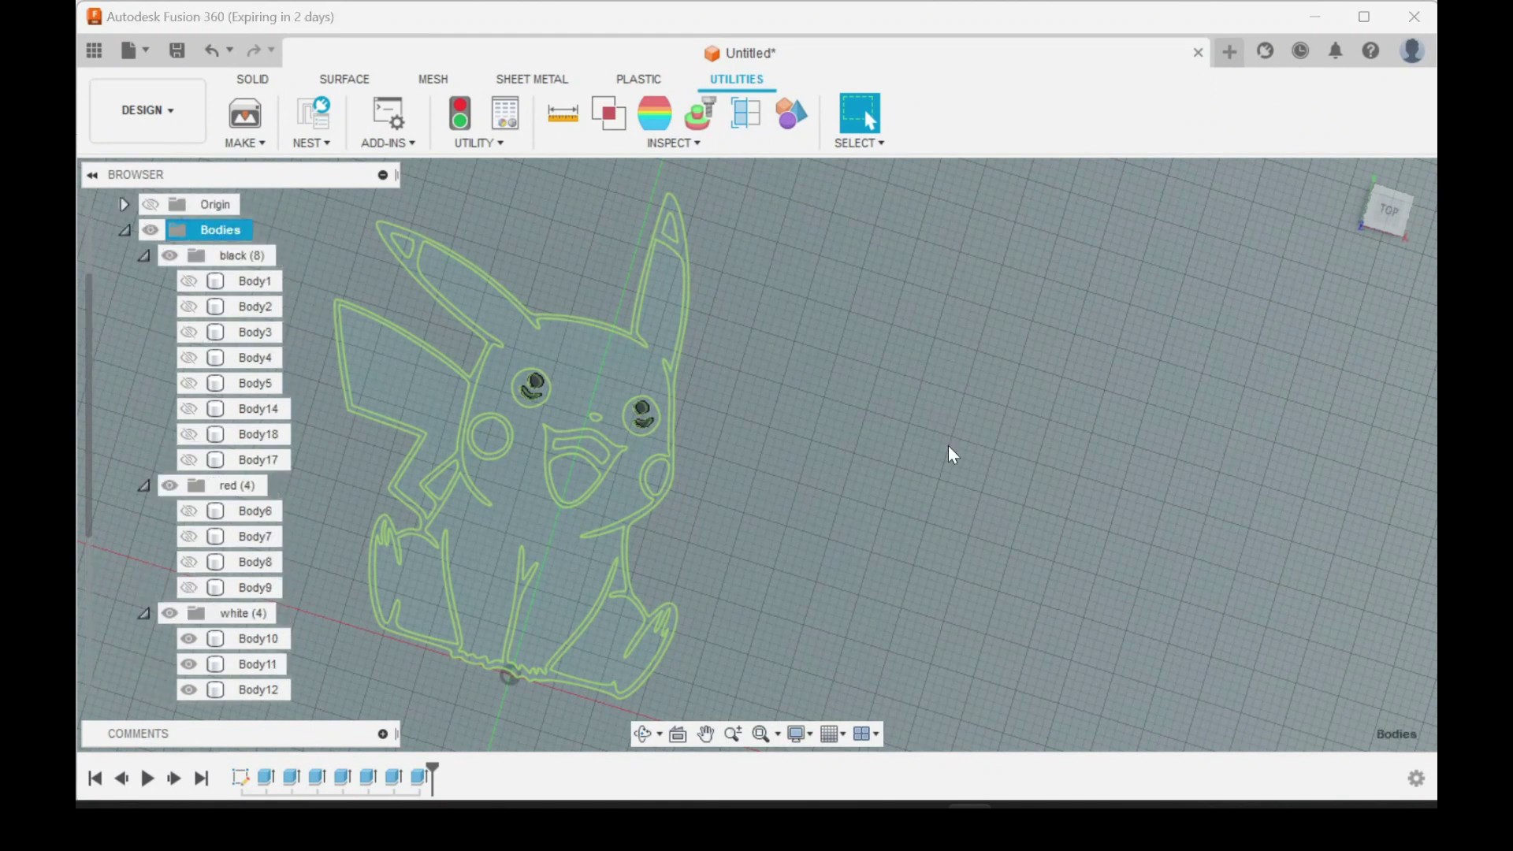
{"action": "left_click", "coordinate": [245, 114]}
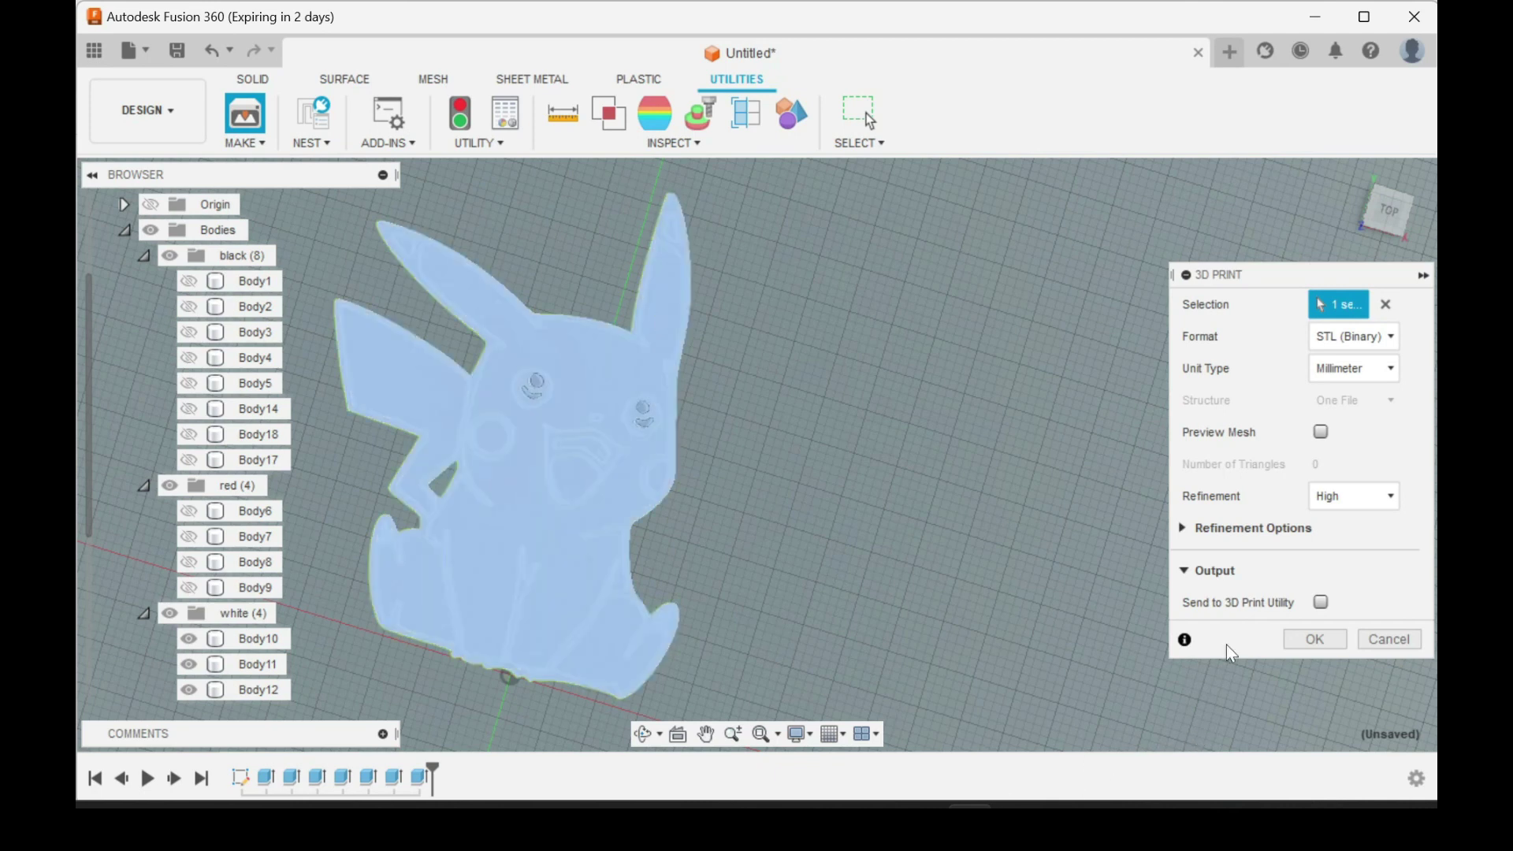
{"action": "left_click", "coordinate": [1299, 643]}
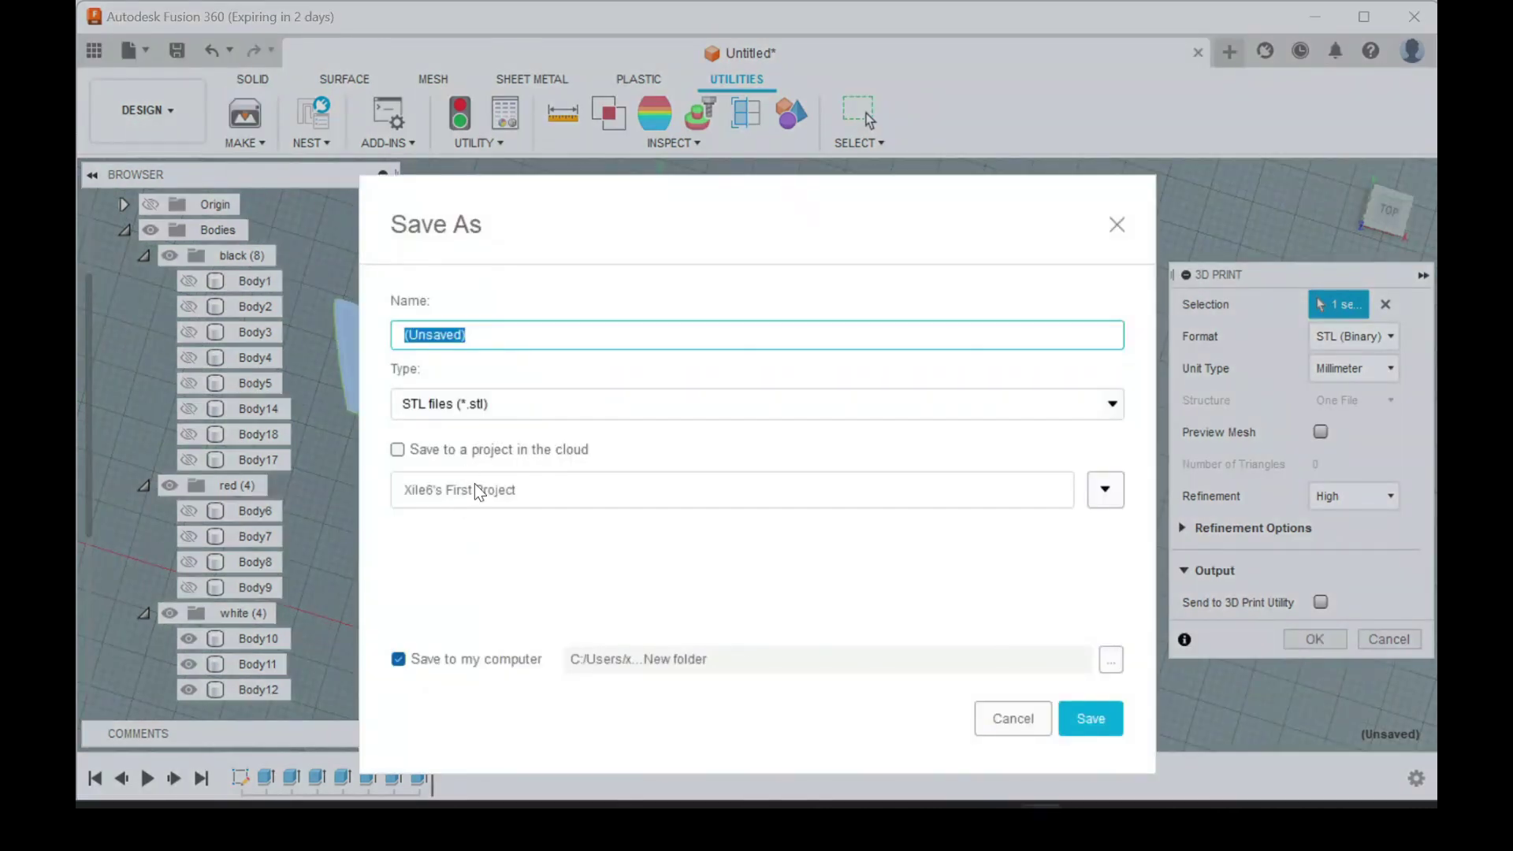
{"action": "type", "text": "white"}
{"action": "left_click", "coordinate": [1080, 721]}
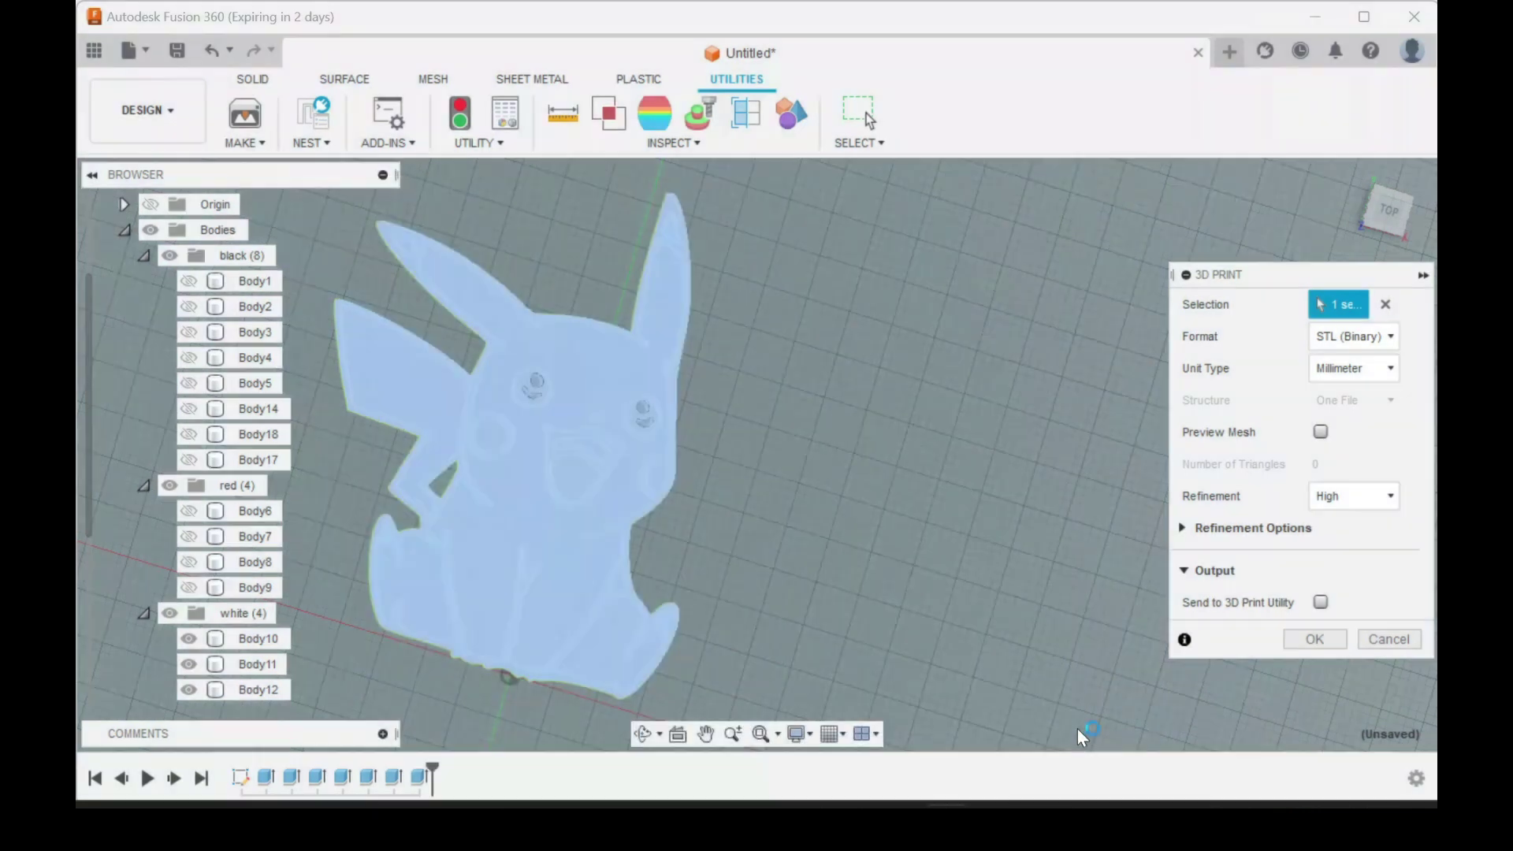
Hide the four bodies in the white group, Body10 through Body13
{"action": "scroll", "coordinate": [233, 599], "scroll_direction": "down", "scroll_amount": 1}
{"action": "scroll", "coordinate": [234, 599], "scroll_direction": "down", "scroll_amount": 2}
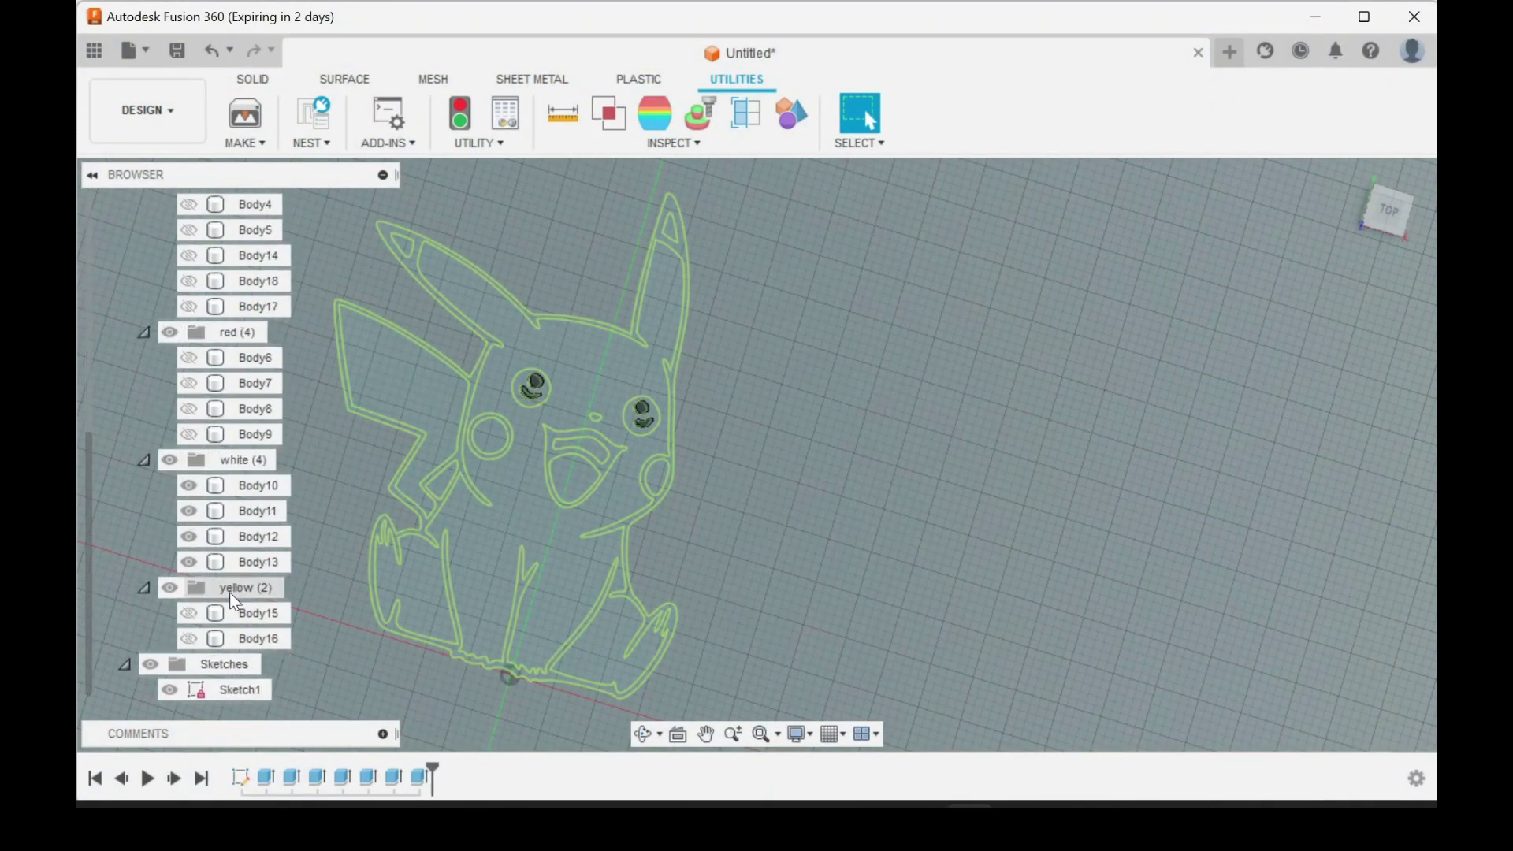
{"action": "left_click", "coordinate": [236, 561]}
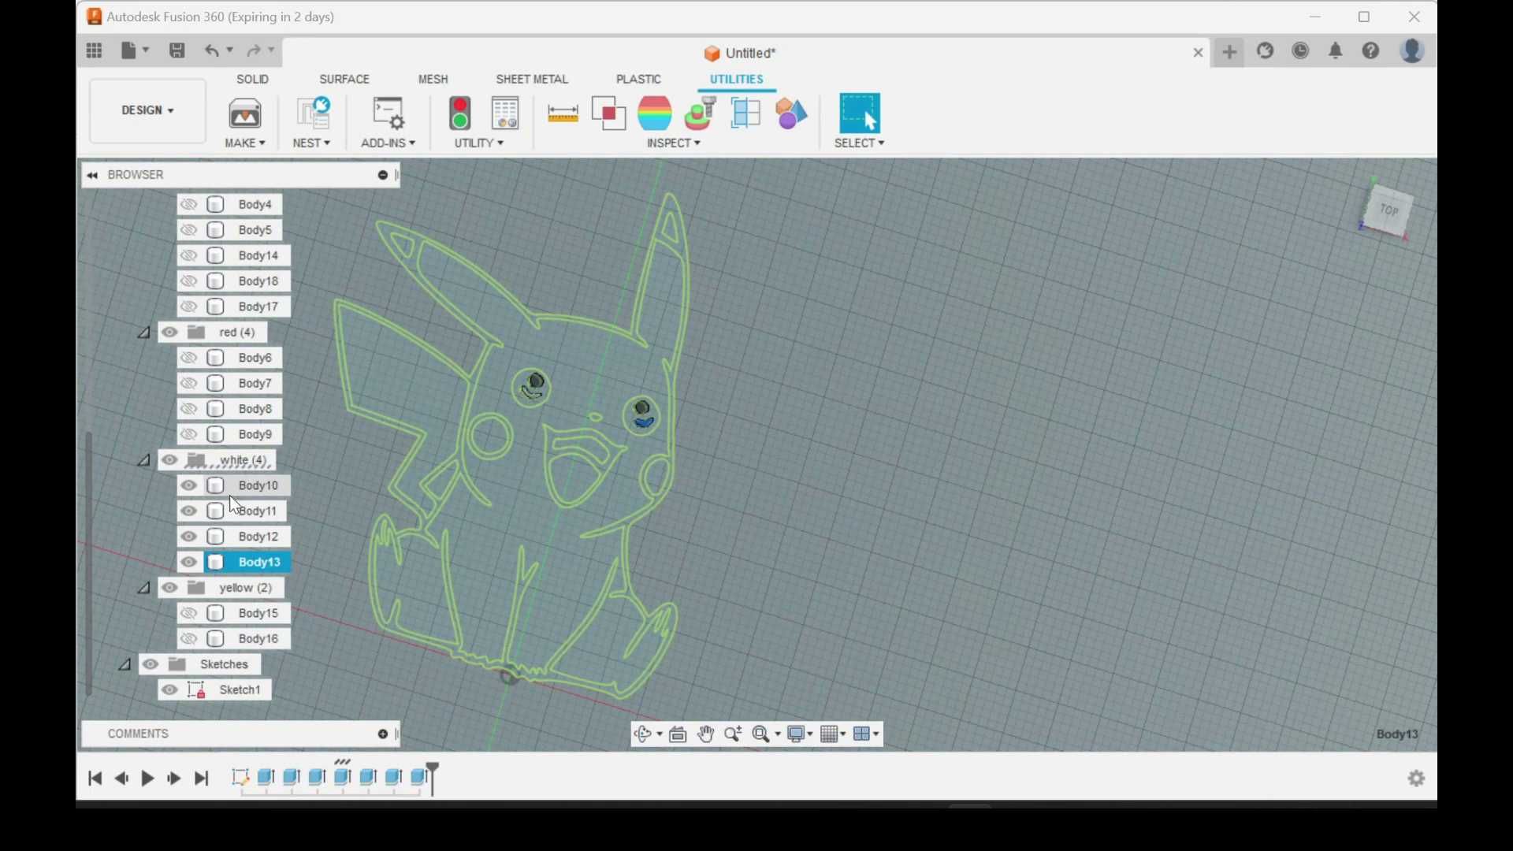
{"action": "left_click", "coordinate": [249, 494], "text": "shift"}
{"action": "right_click", "coordinate": [249, 494]}
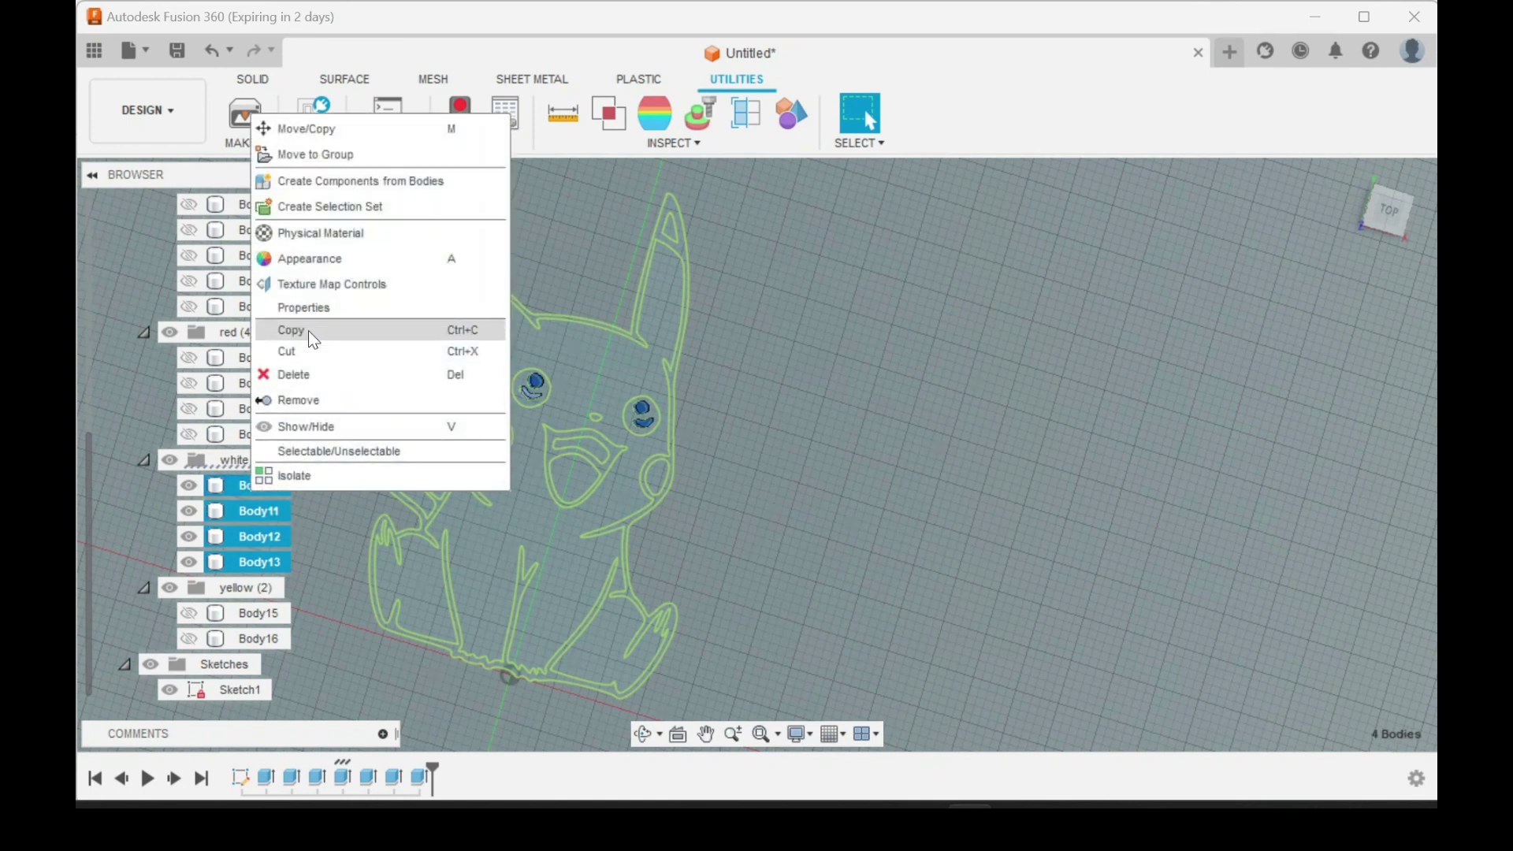
{"action": "left_click", "coordinate": [303, 427]}
Show both bodies in the yellow group, Body15 and Body16
{"action": "left_click", "coordinate": [246, 615]}
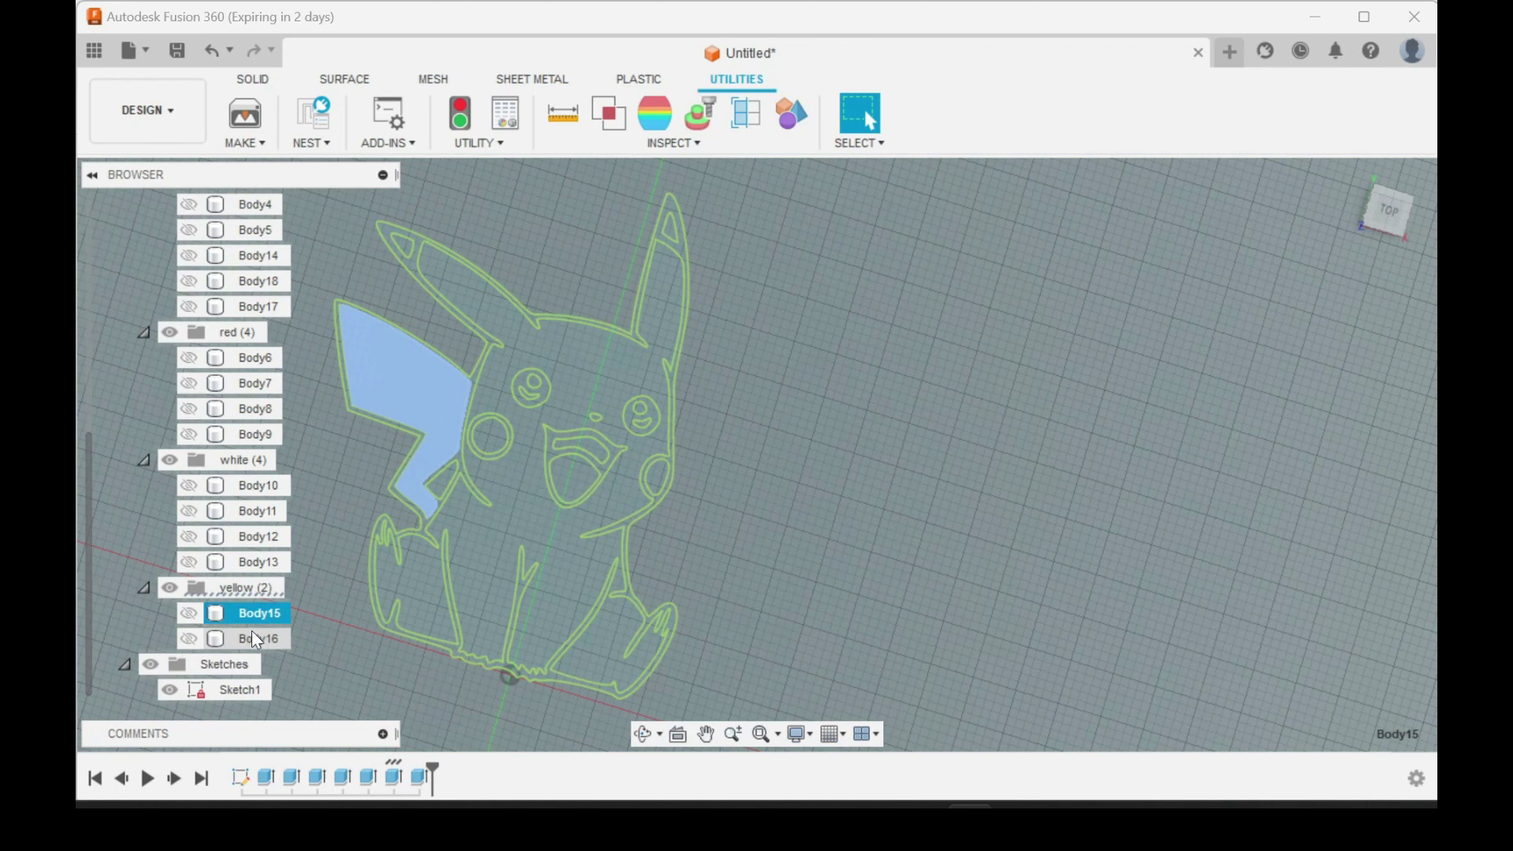
{"action": "left_click", "coordinate": [247, 637], "text": "shift"}
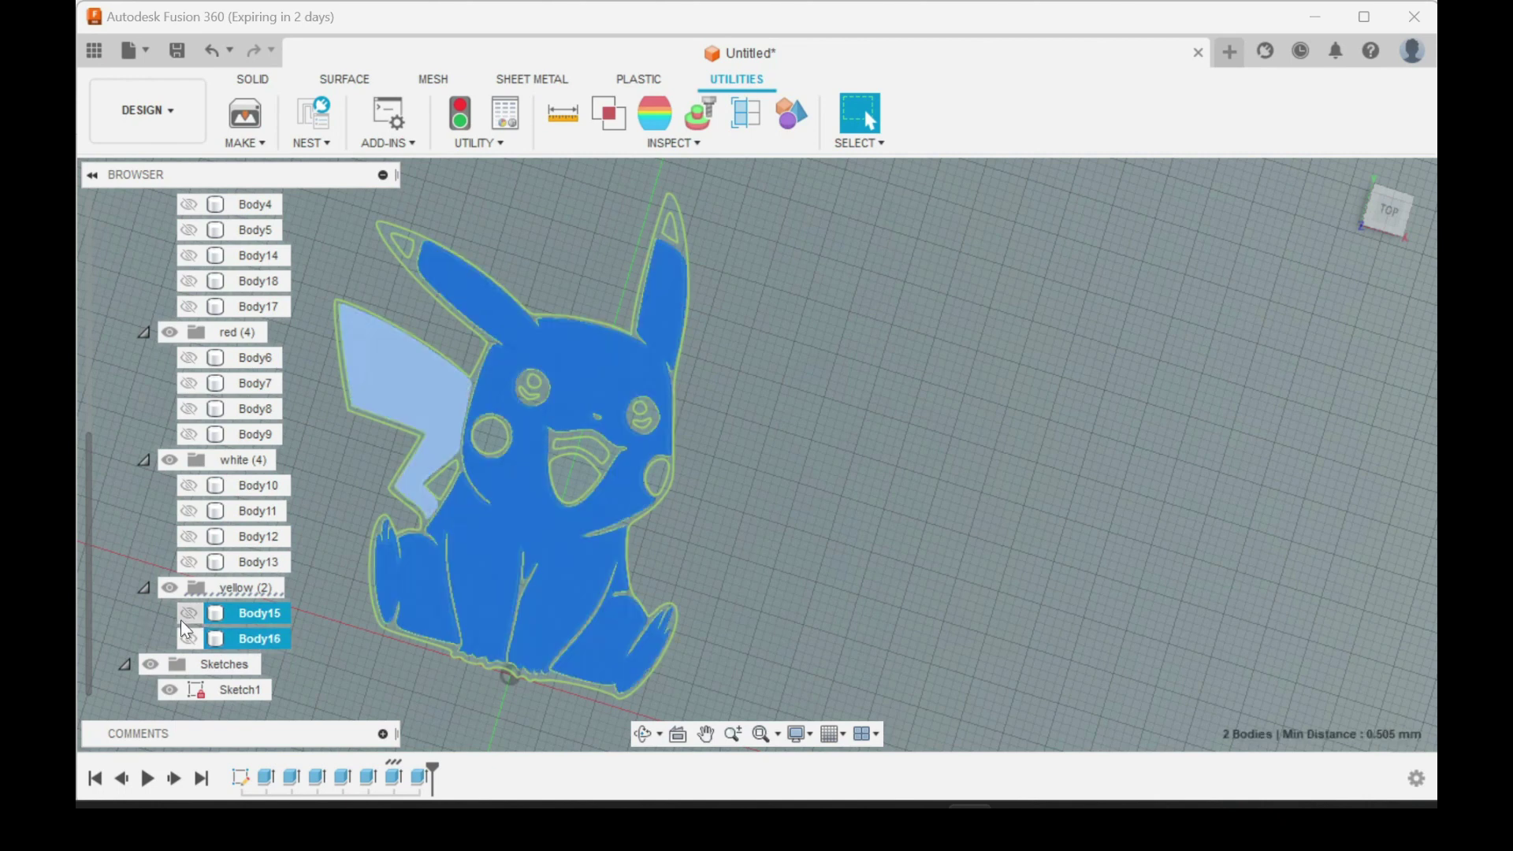
{"action": "right_click", "coordinate": [231, 613]}
{"action": "left_click", "coordinate": [290, 545]}
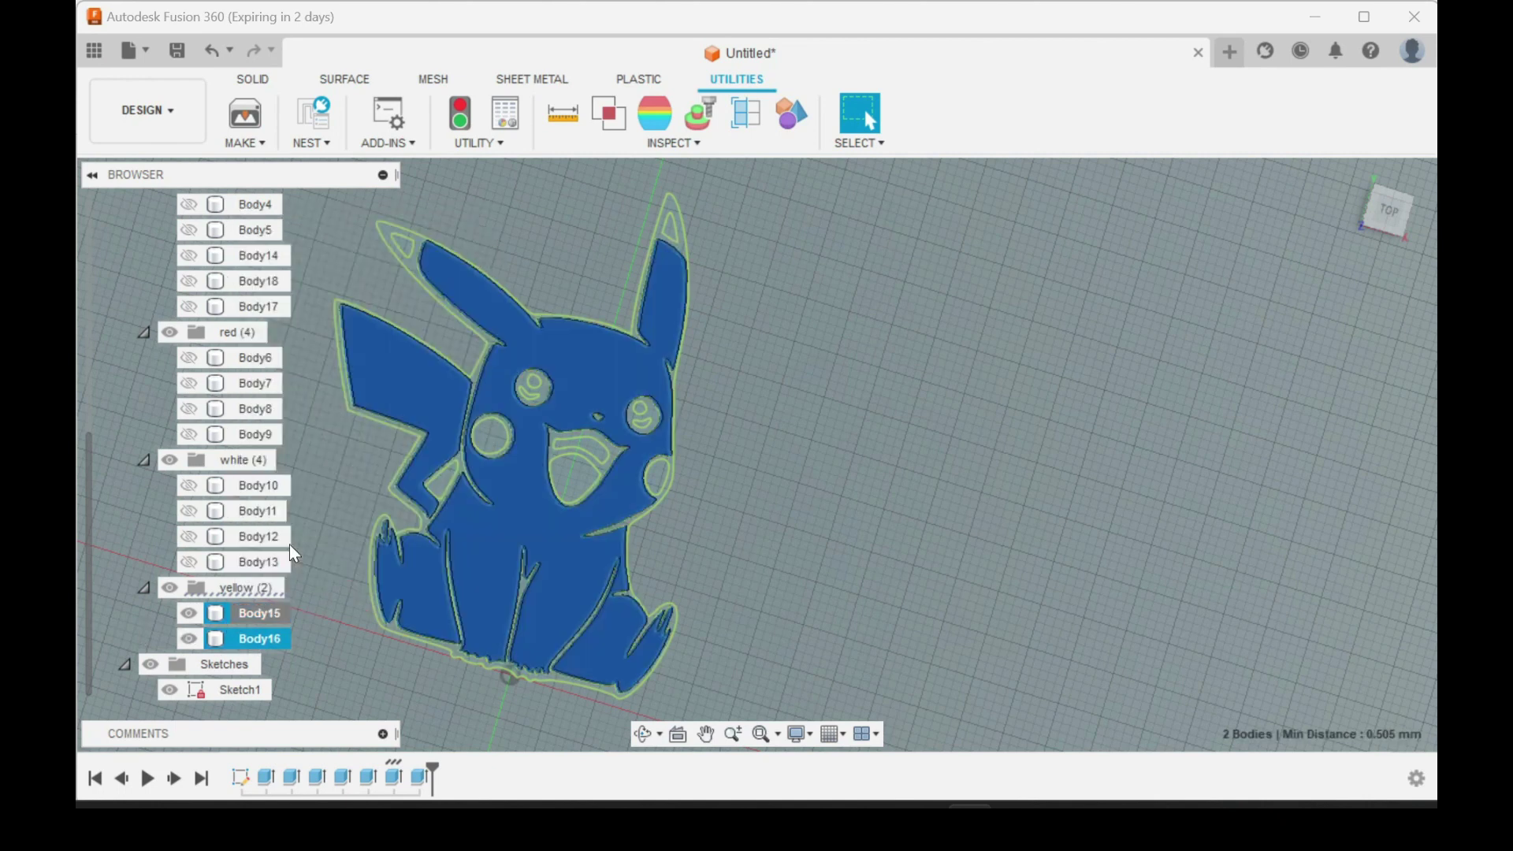
Export the Bodies folder with only the yellow bodies visible as a binary STL named yellow, saved to the computer
{"action": "left_click", "coordinate": [245, 114]}
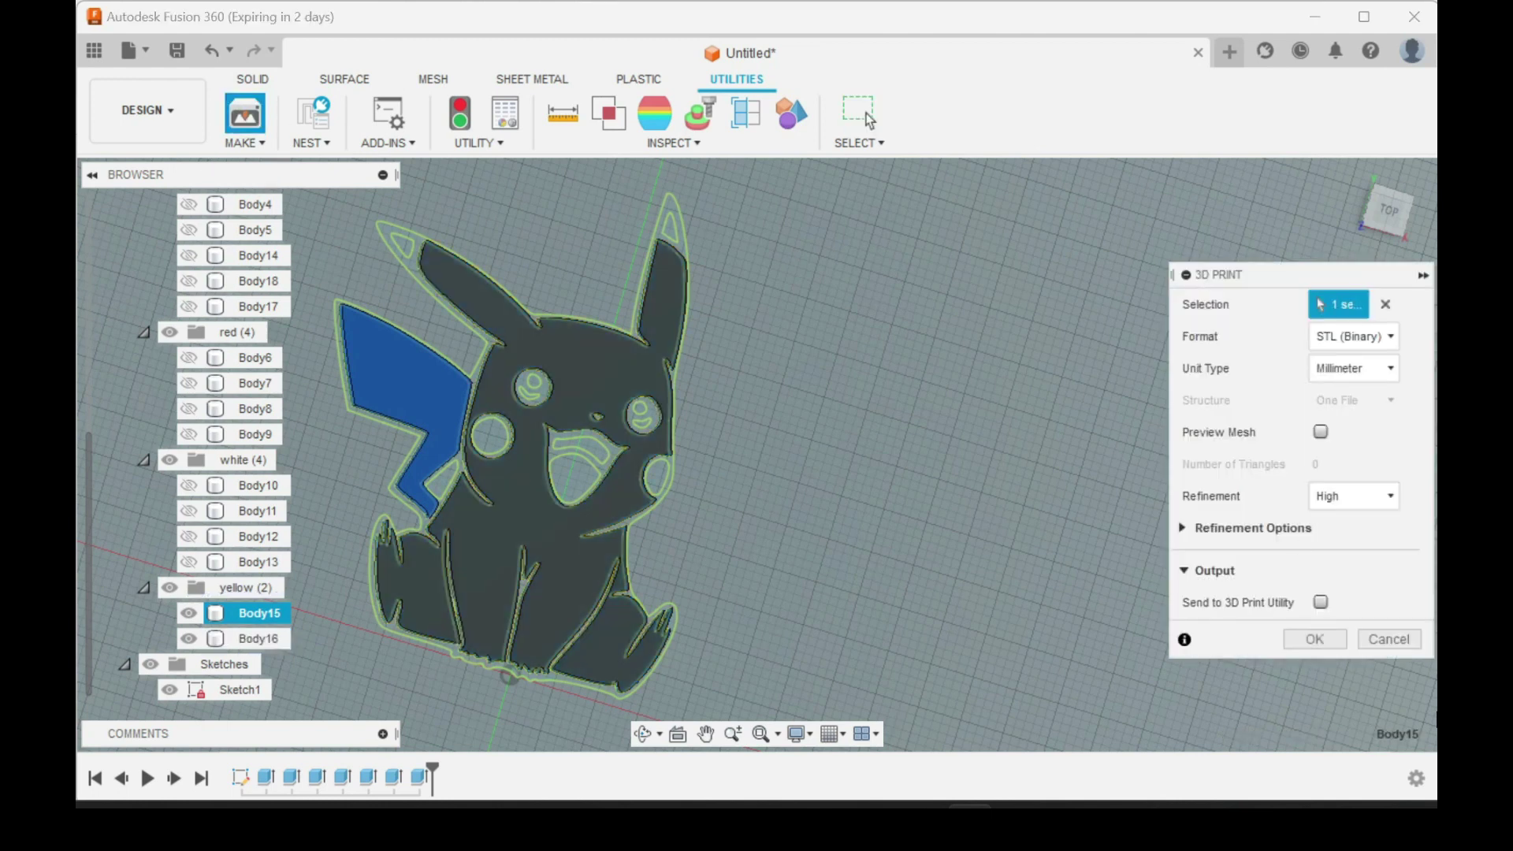
{"action": "scroll", "coordinate": [319, 390], "scroll_direction": "down", "scroll_amount": 3}
{"action": "scroll", "coordinate": [210, 354], "scroll_direction": "up", "scroll_amount": 5}
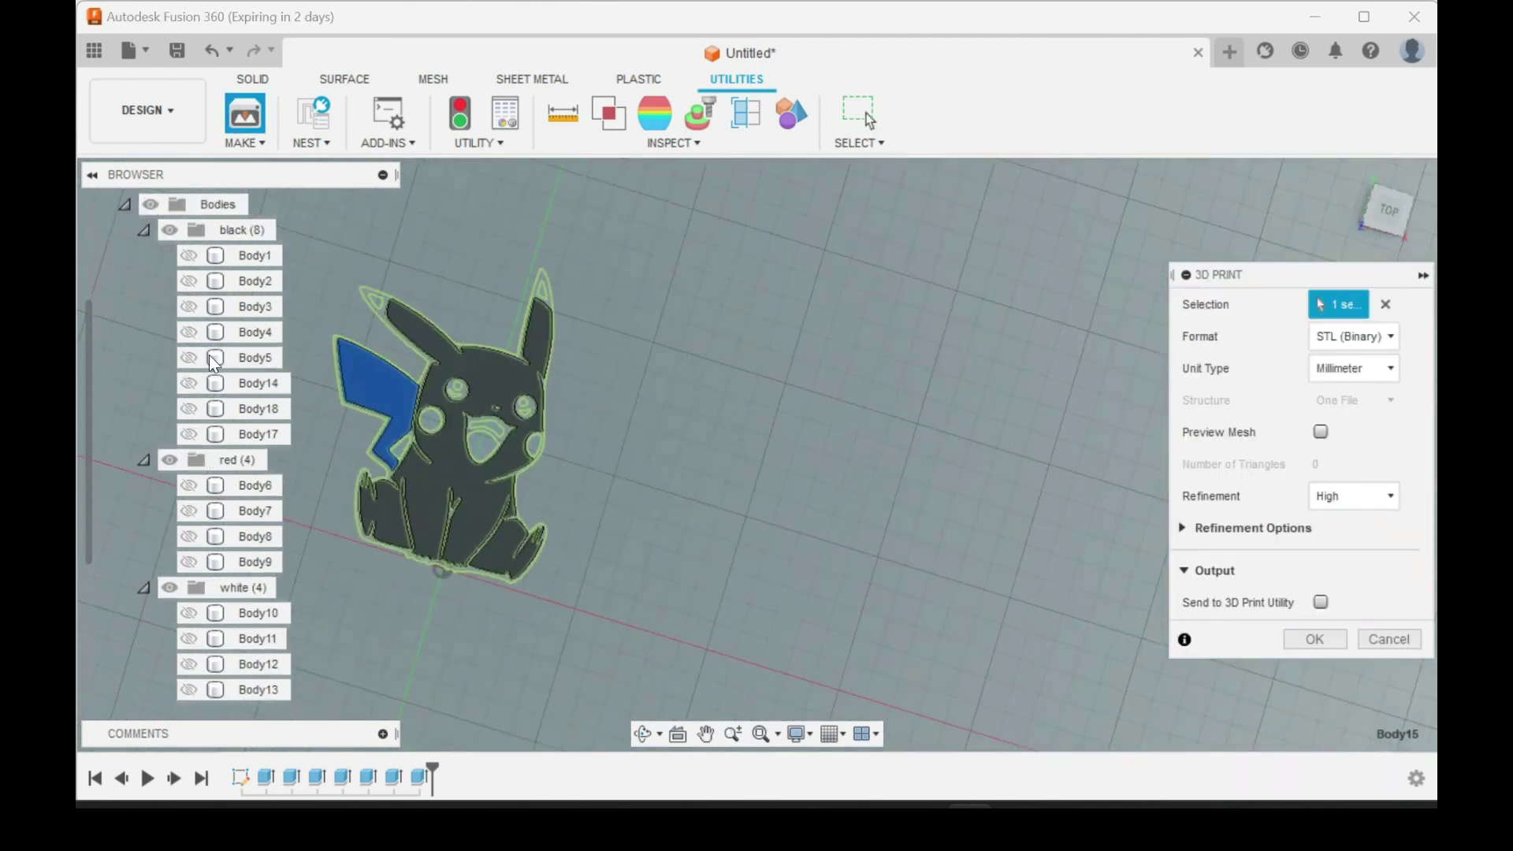
{"action": "left_click", "coordinate": [206, 283]}
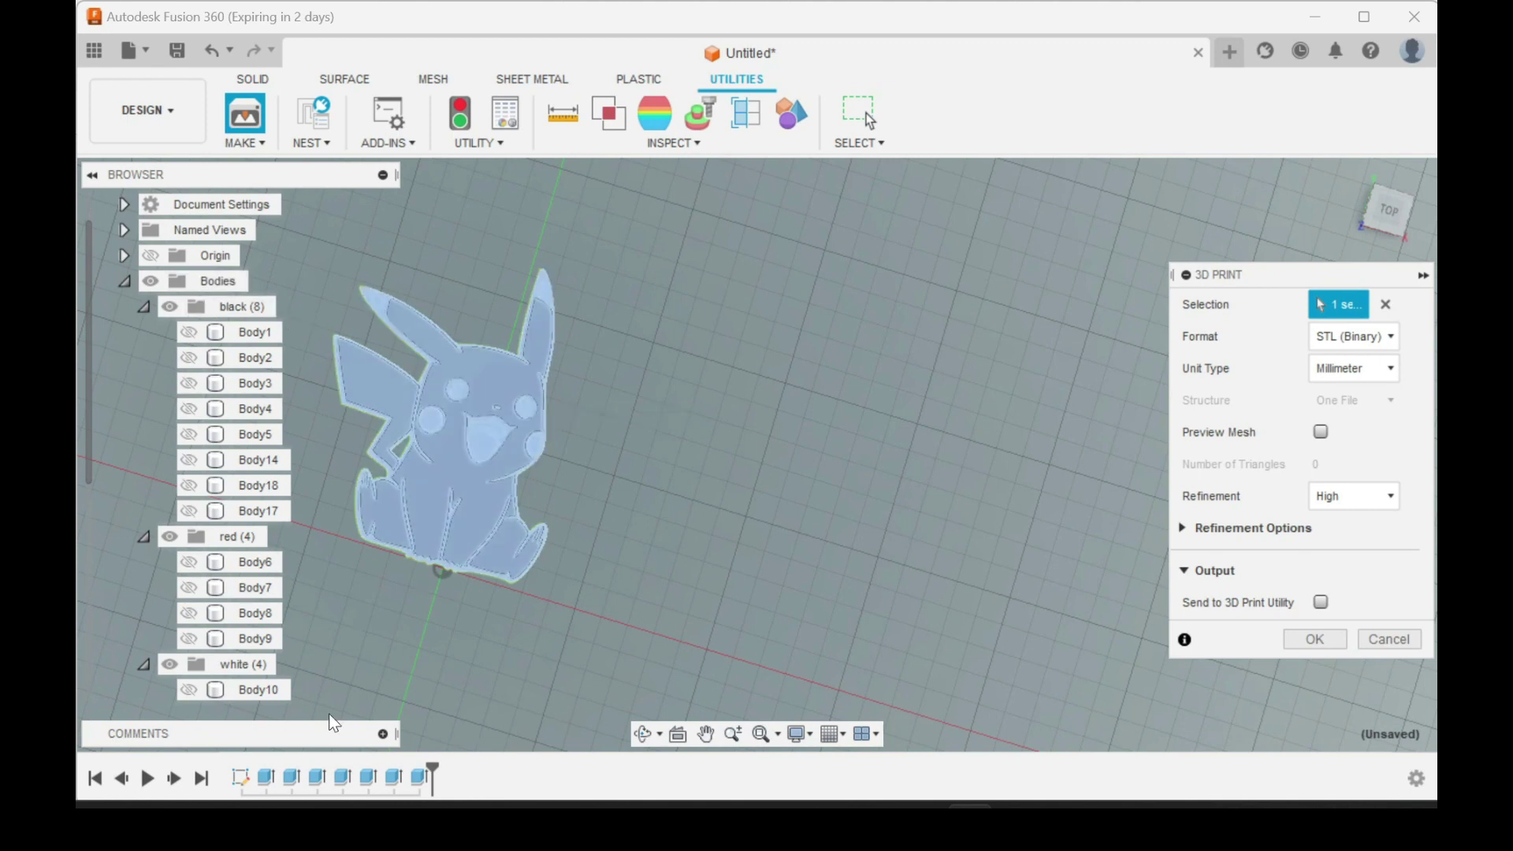
{"action": "left_click", "coordinate": [249, 567]}
{"action": "scroll", "coordinate": [244, 652], "scroll_direction": "down", "scroll_amount": 5}
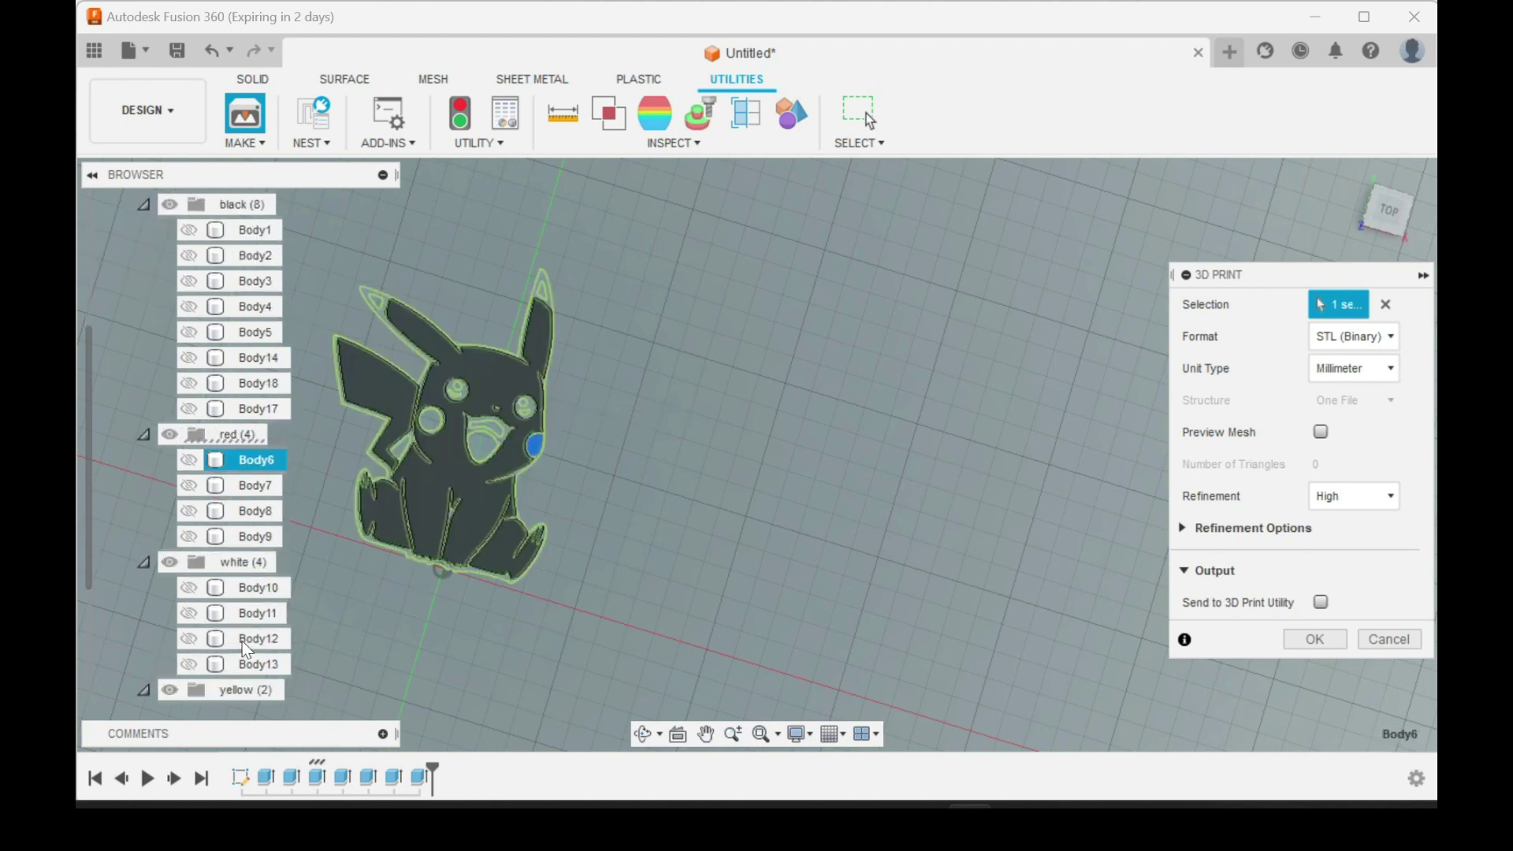
{"action": "left_click", "coordinate": [251, 664]}
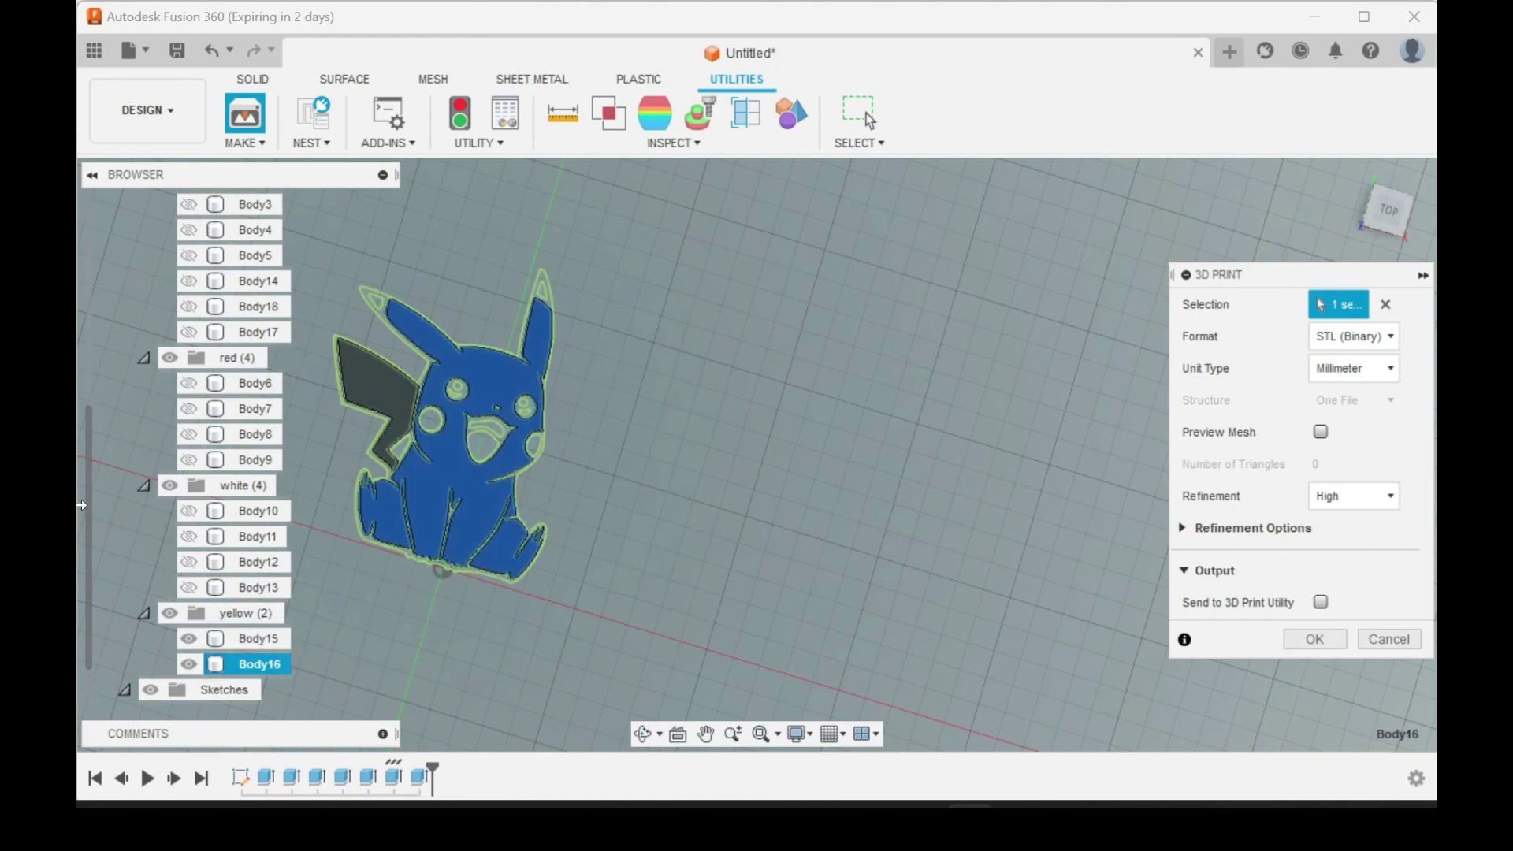
{"action": "scroll", "coordinate": [241, 569], "scroll_direction": "up", "scroll_amount": 5}
{"action": "scroll", "coordinate": [236, 472], "scroll_direction": "up", "scroll_amount": 3}
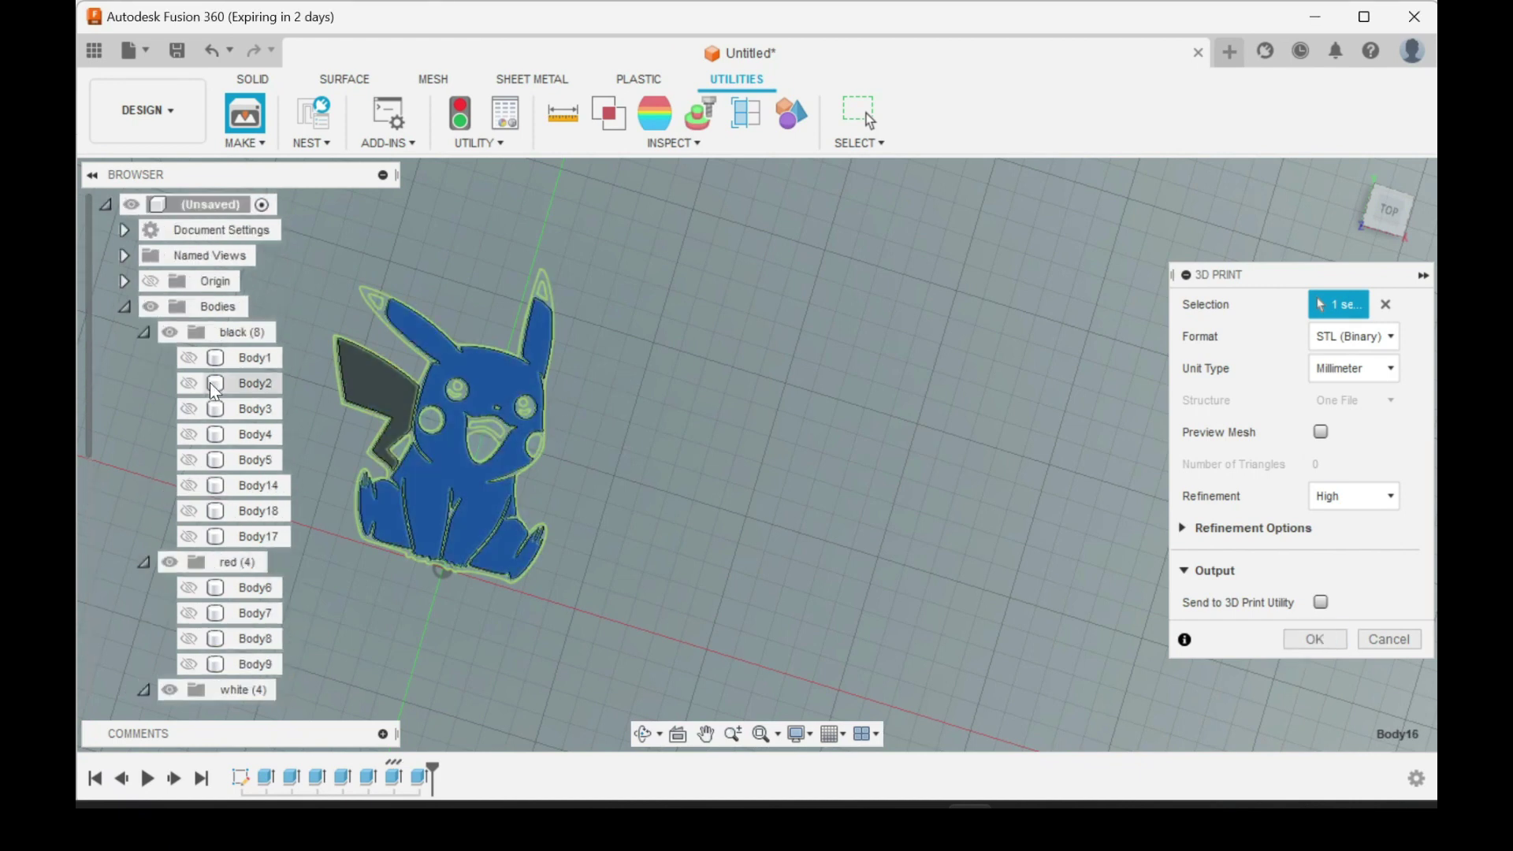
{"action": "left_click", "coordinate": [217, 311]}
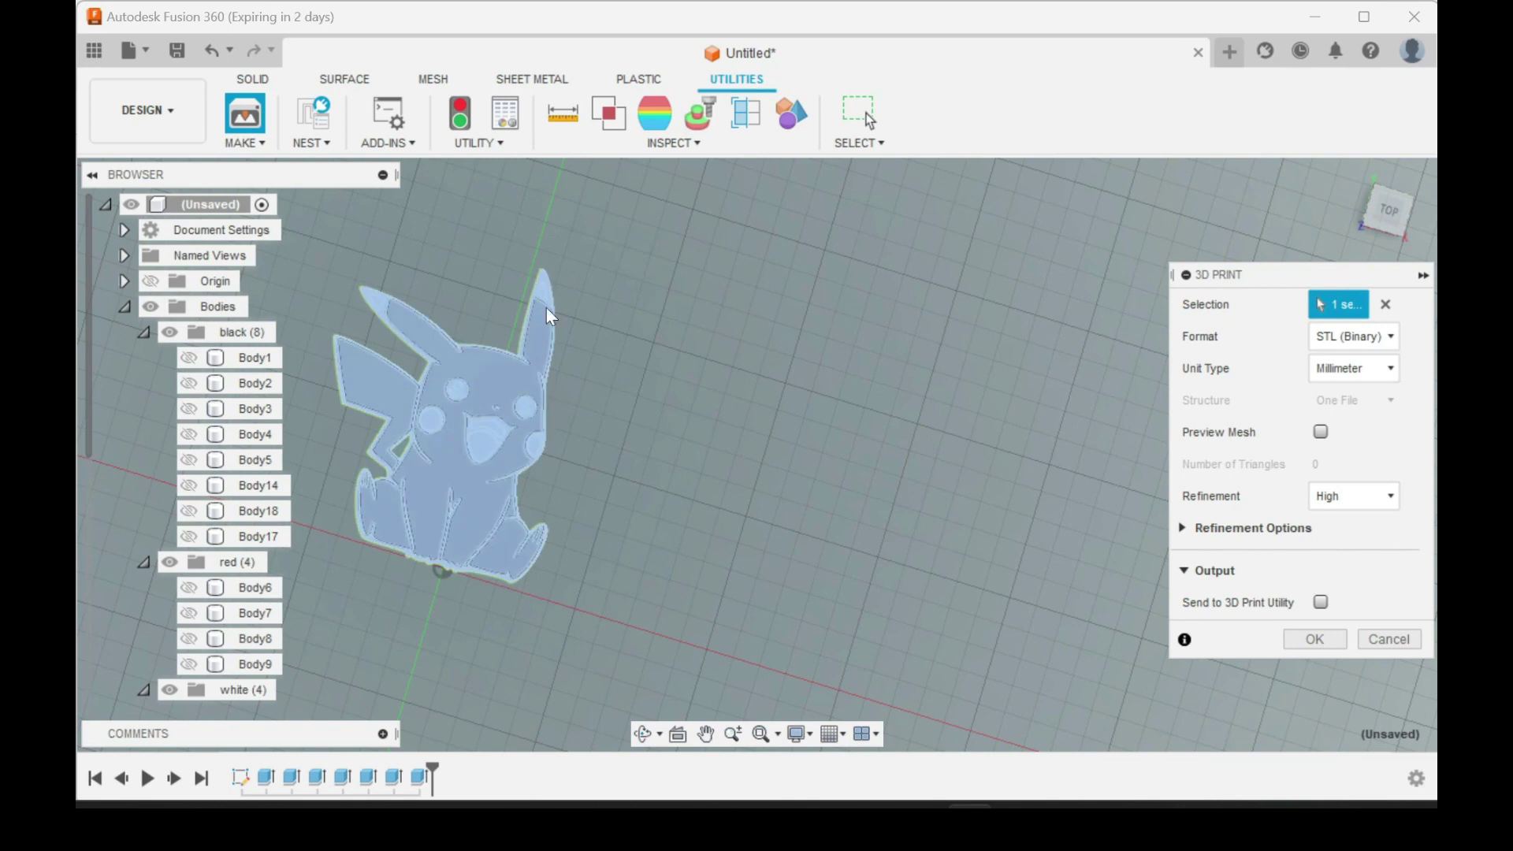
{"action": "left_click", "coordinate": [1316, 643]}
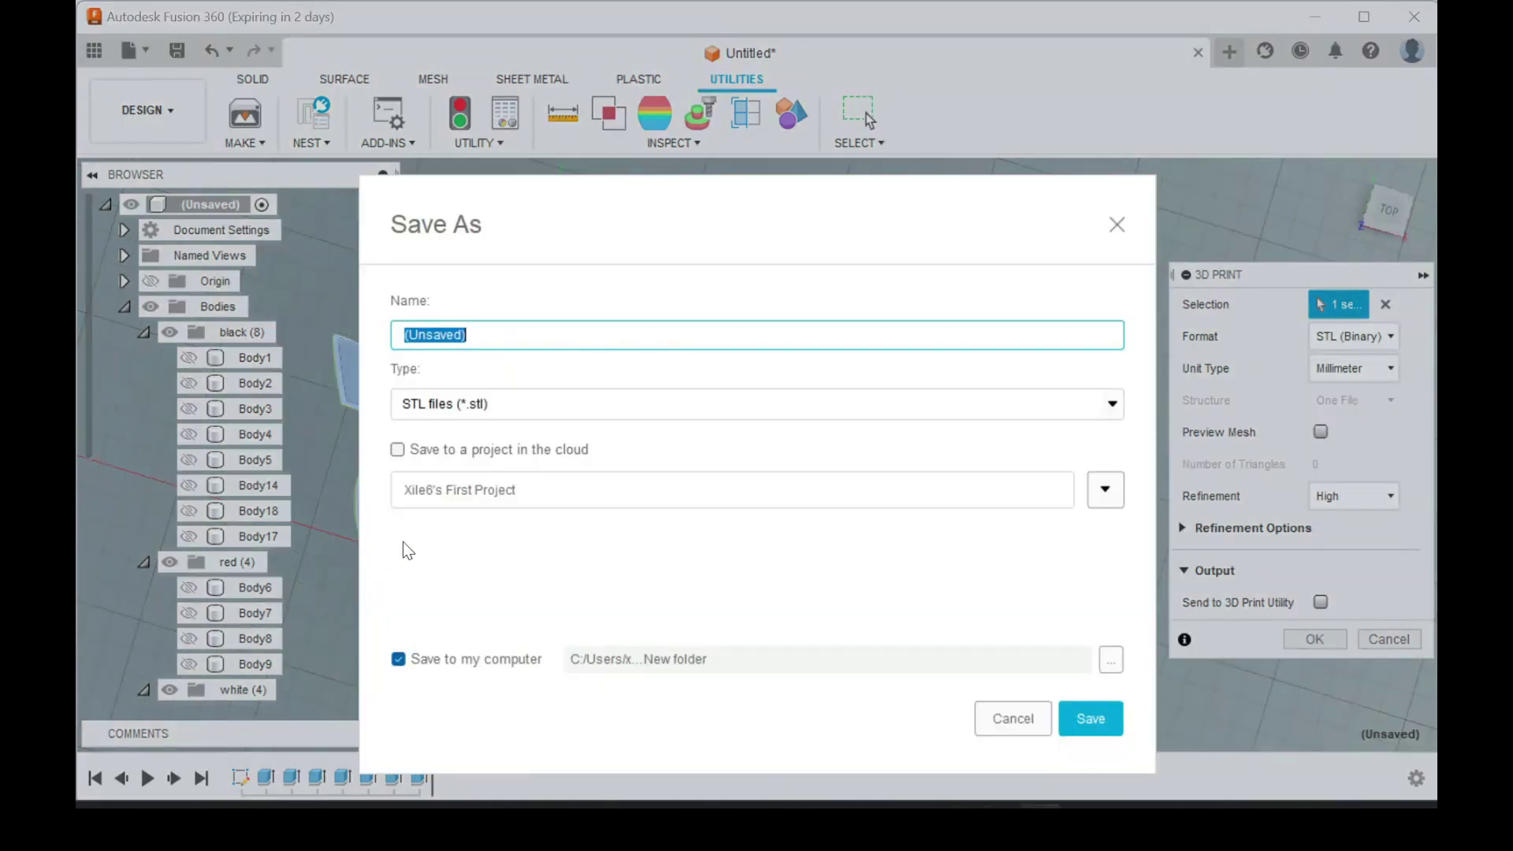
{"action": "type", "text": "yellow"}
{"action": "left_click", "coordinate": [1075, 712]}
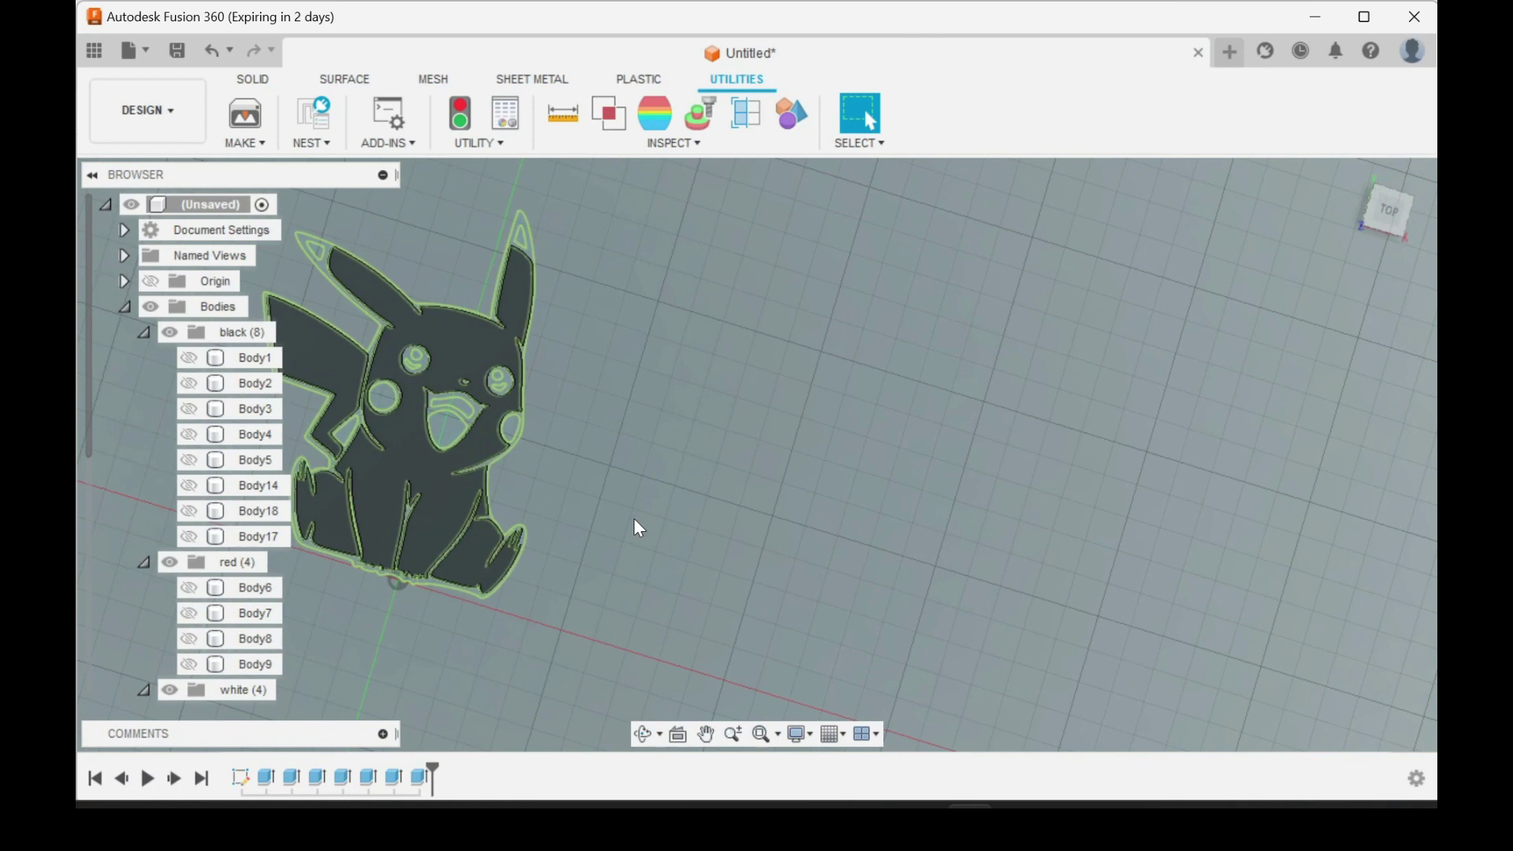
Switch to the File Explorer window showing New folder and select black.stl, red.stl, white.stl and yellow.stl
{"action": "scroll", "coordinate": [639, 526], "scroll_direction": "down", "scroll_amount": 2}
{"action": "scroll", "coordinate": [120, 498], "scroll_direction": "down", "scroll_amount": 3}
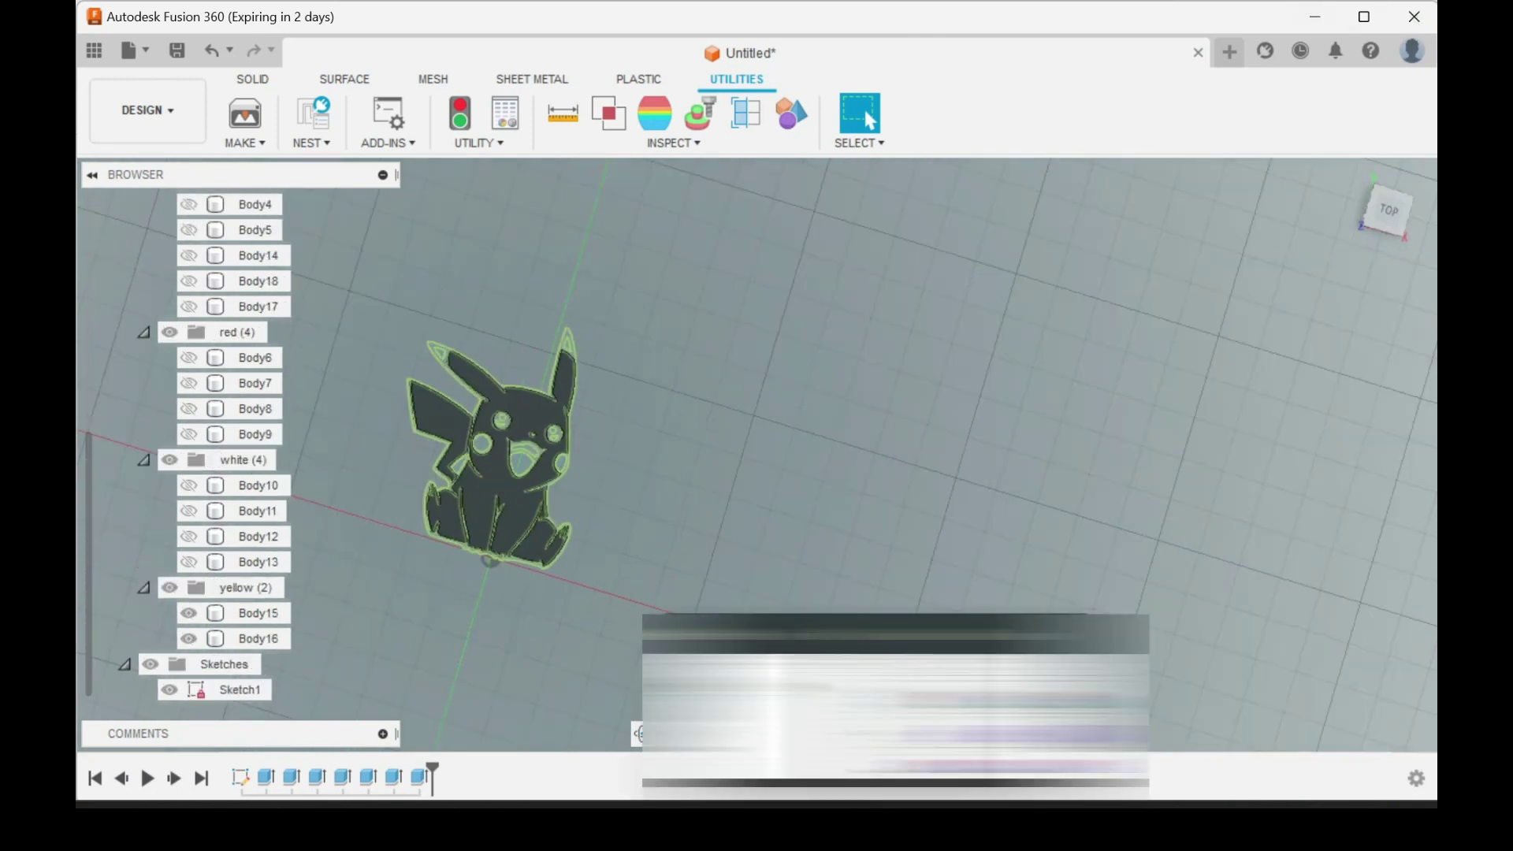
{"action": "left_click", "coordinate": [825, 736]}
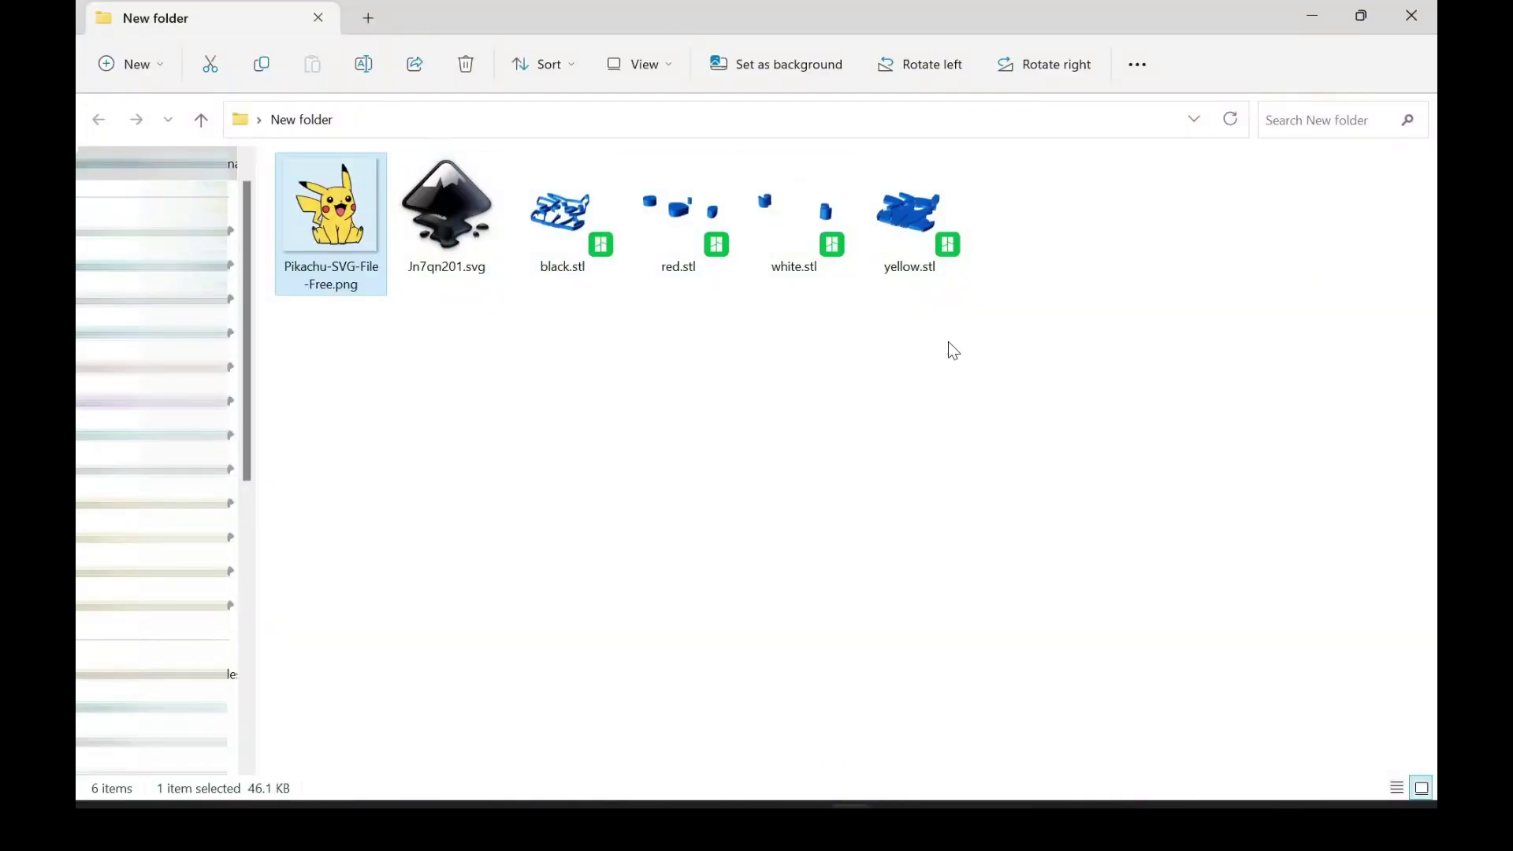
{"action": "left_click_drag", "start_coordinate": [949, 342], "coordinate": [543, 249]}
Switch to Bambu Studio, open the plate preparation view and add two more filaments to the project
{"action": "mouse_move", "coordinate": [946, 823]}
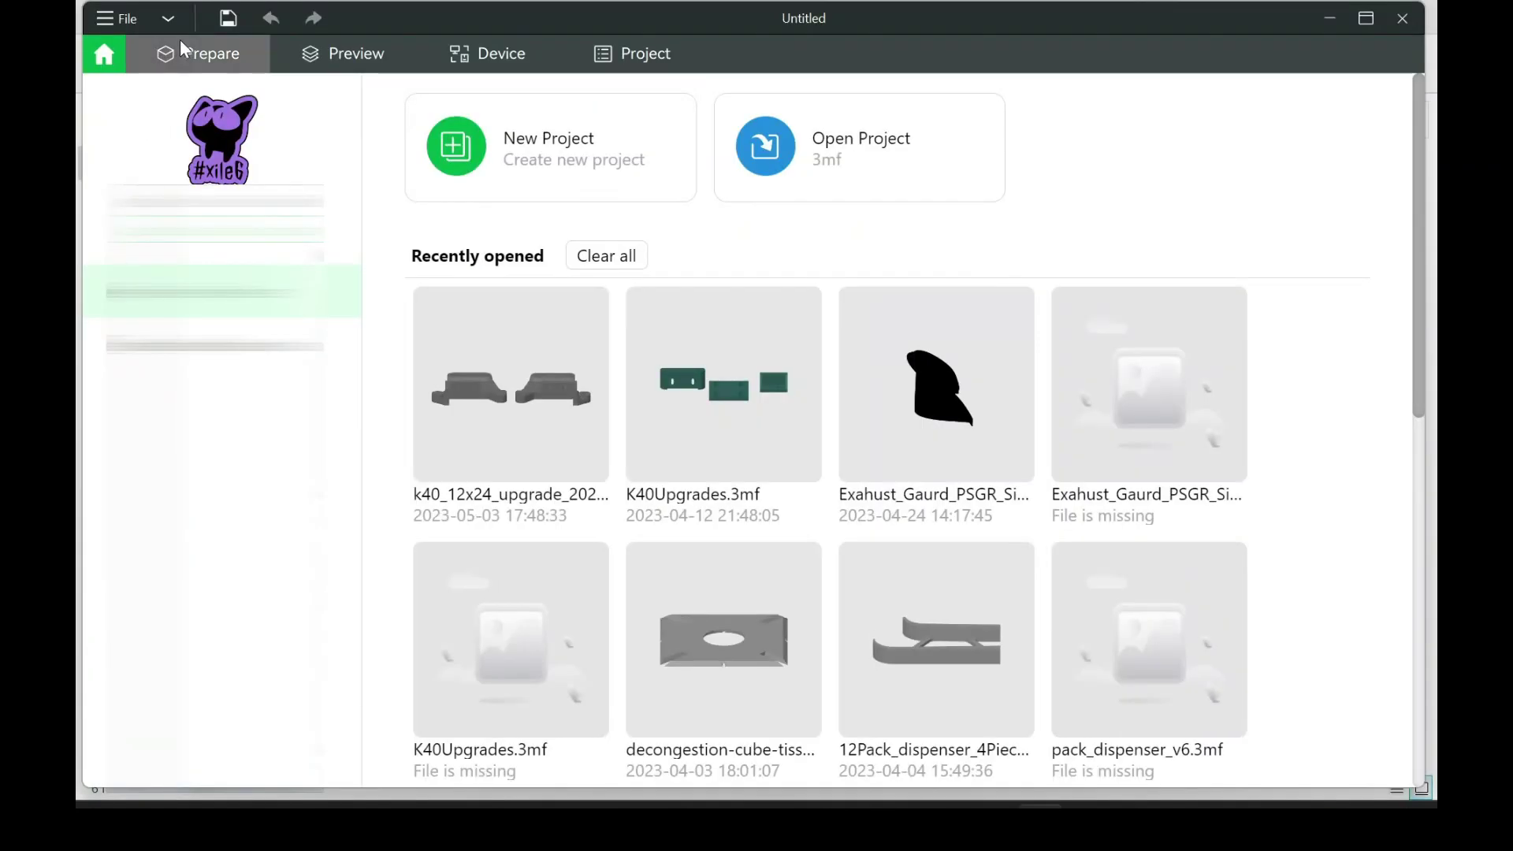
{"action": "left_click", "coordinate": [197, 58]}
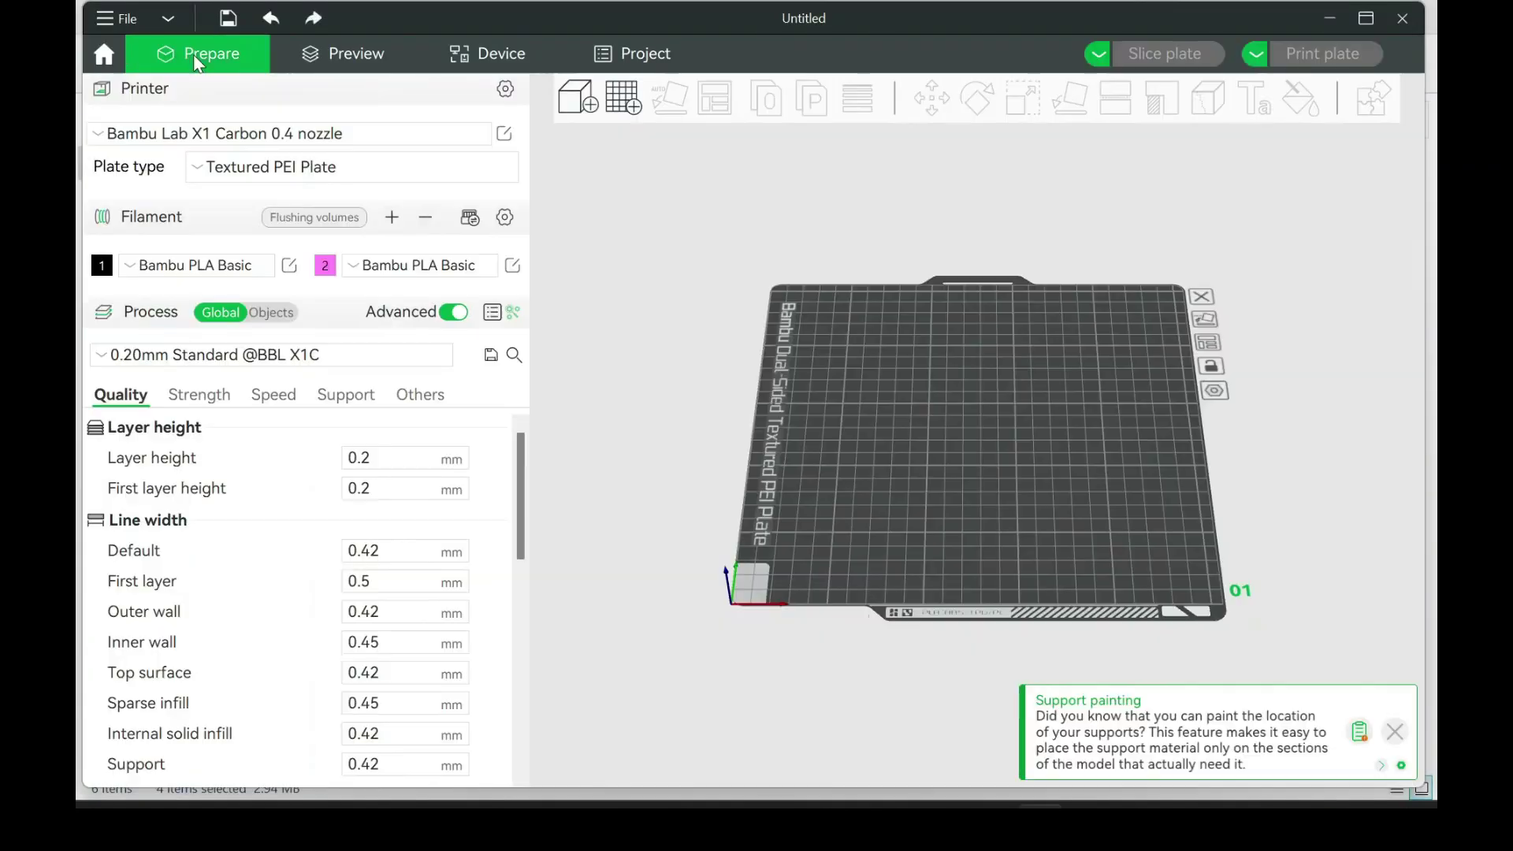
{"action": "left_click", "coordinate": [391, 218]}
{"action": "left_click", "coordinate": [392, 221]}
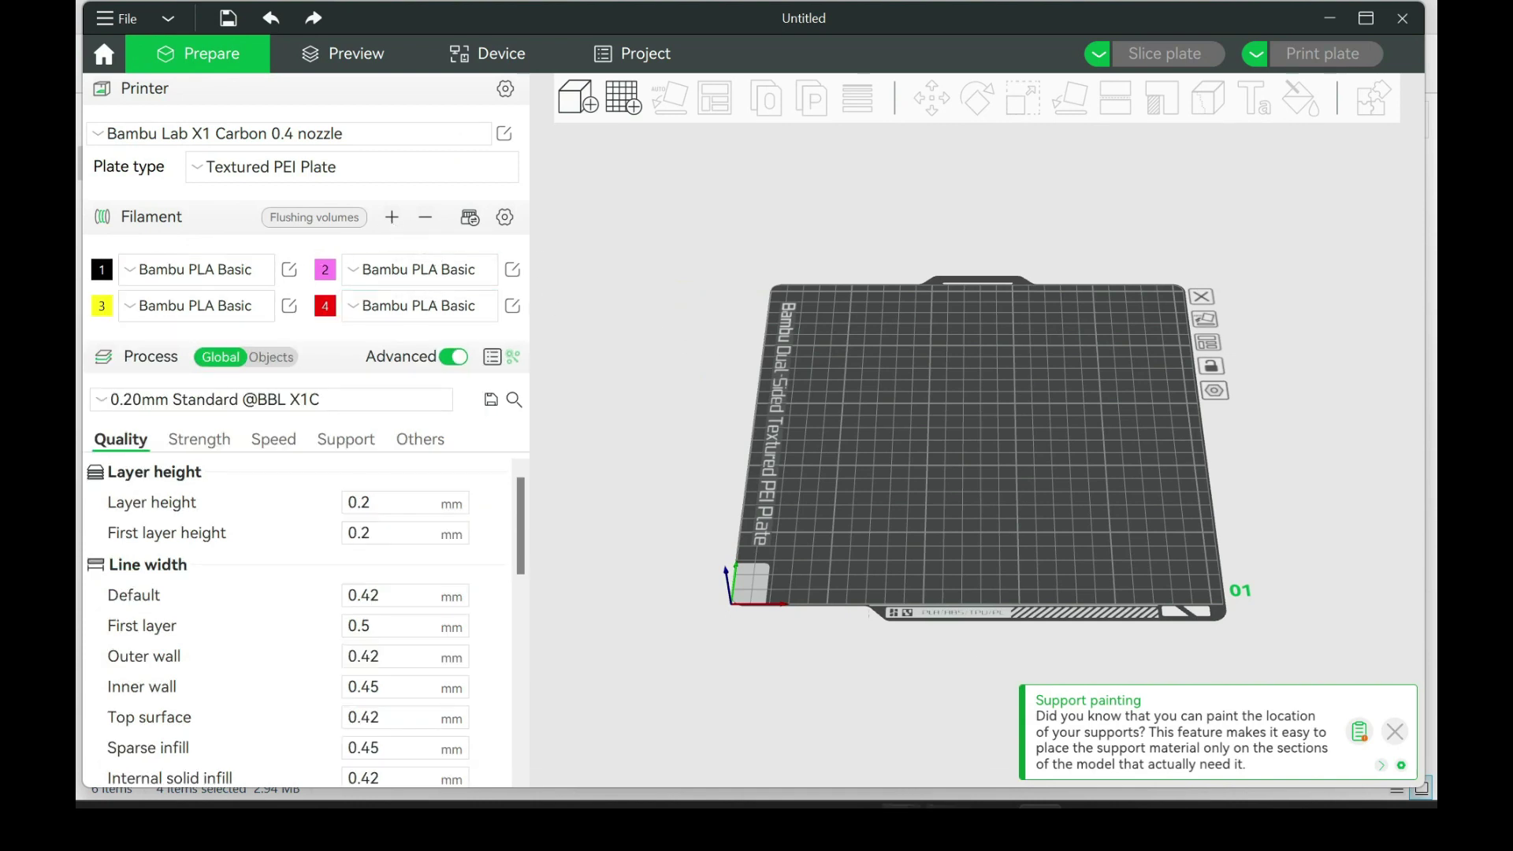
Load the four selected STL files from the folder onto the build plate as a single object with multiple parts
{"action": "mouse_move", "coordinate": [855, 816]}
{"action": "left_click", "coordinate": [760, 748]}
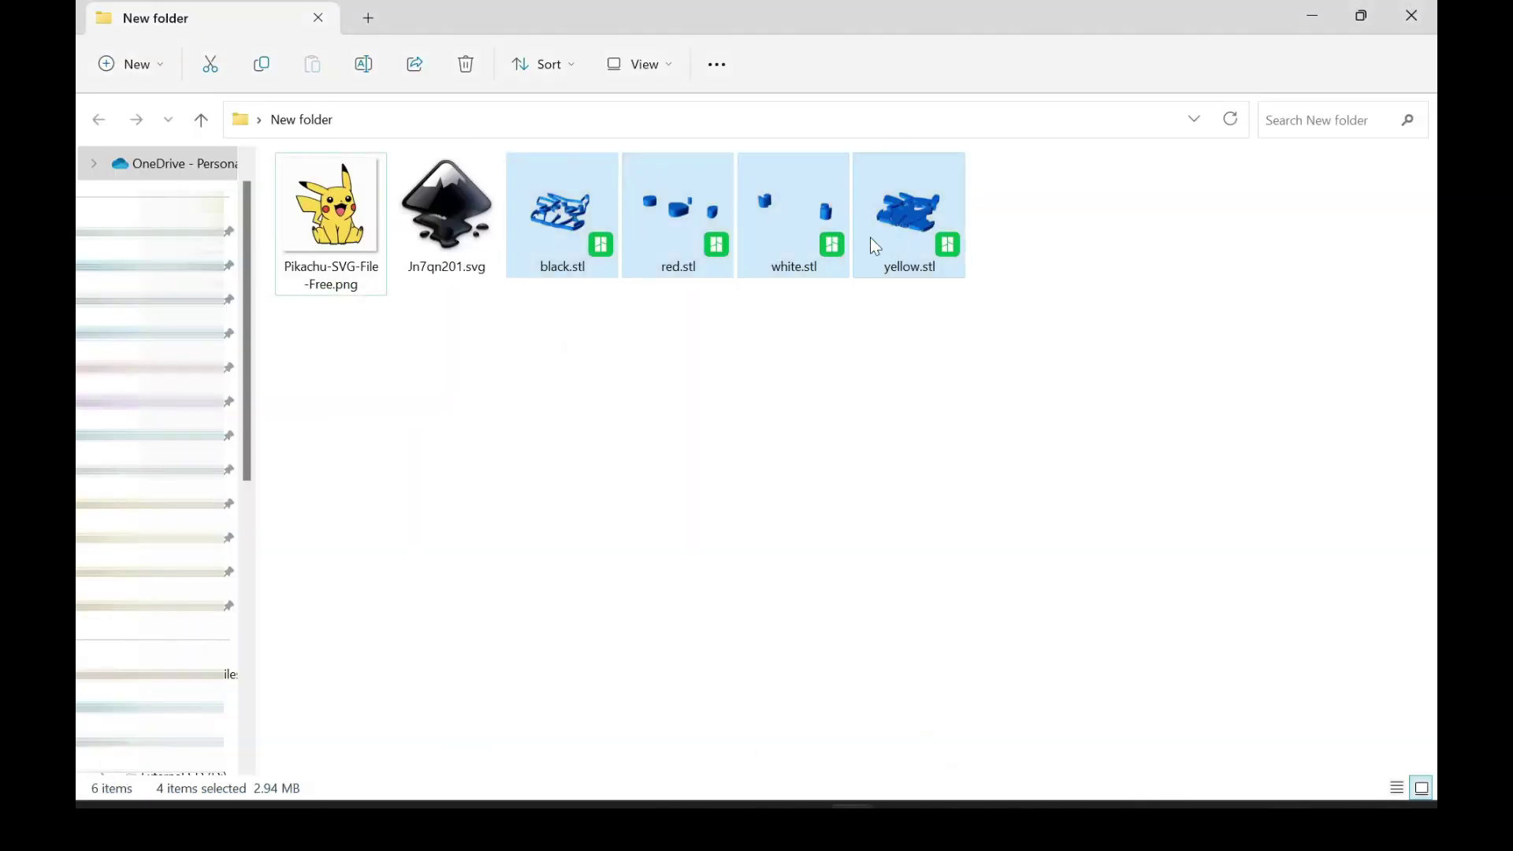
{"action": "left_click_drag", "start_coordinate": [1058, 451], "coordinate": [927, 402]}
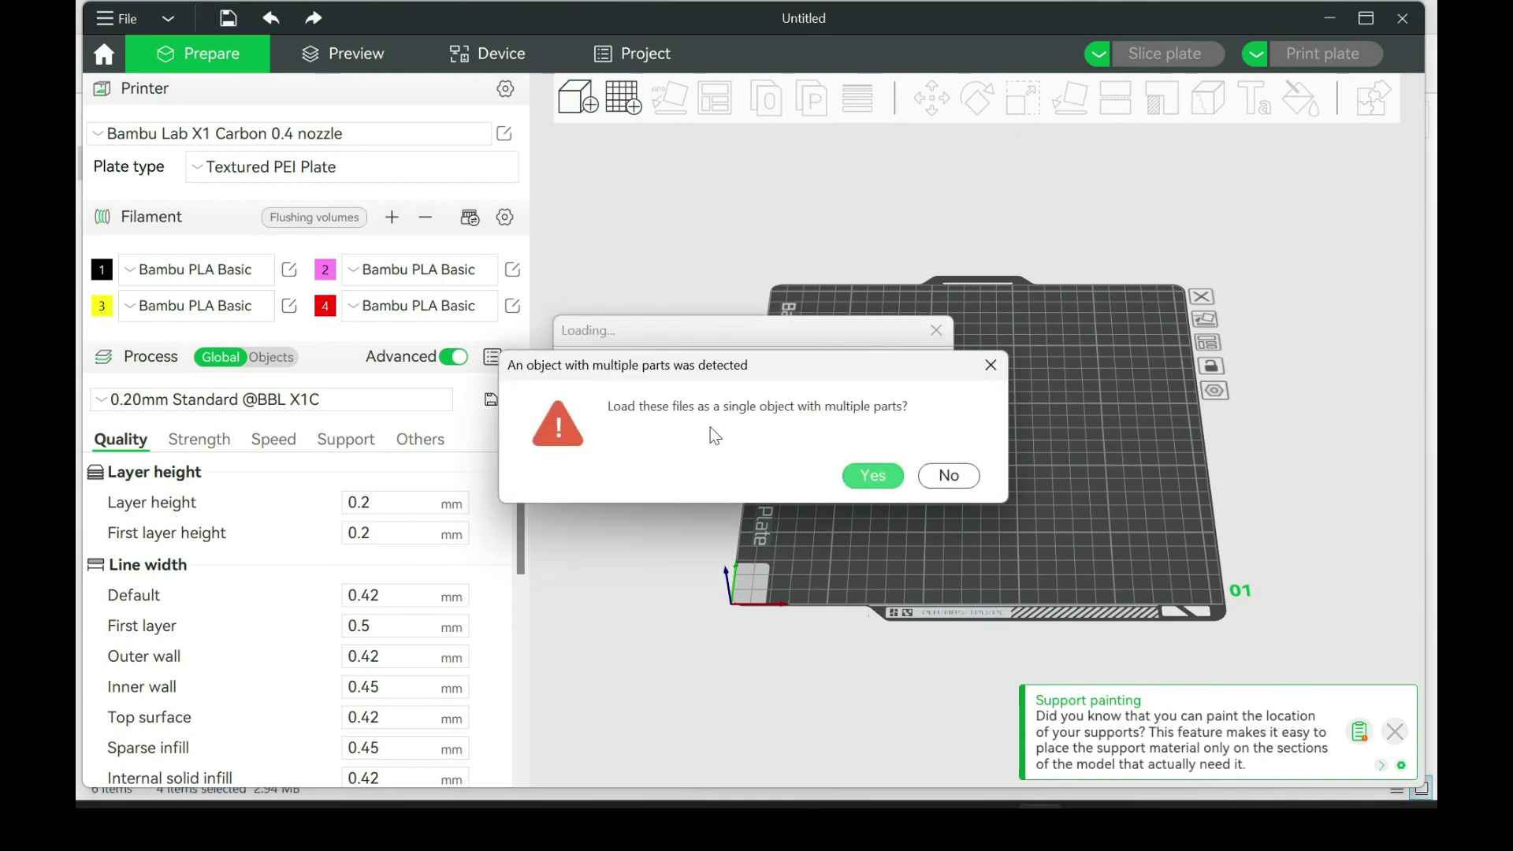
{"action": "left_click", "coordinate": [882, 478]}
{"action": "key", "text": "z"}
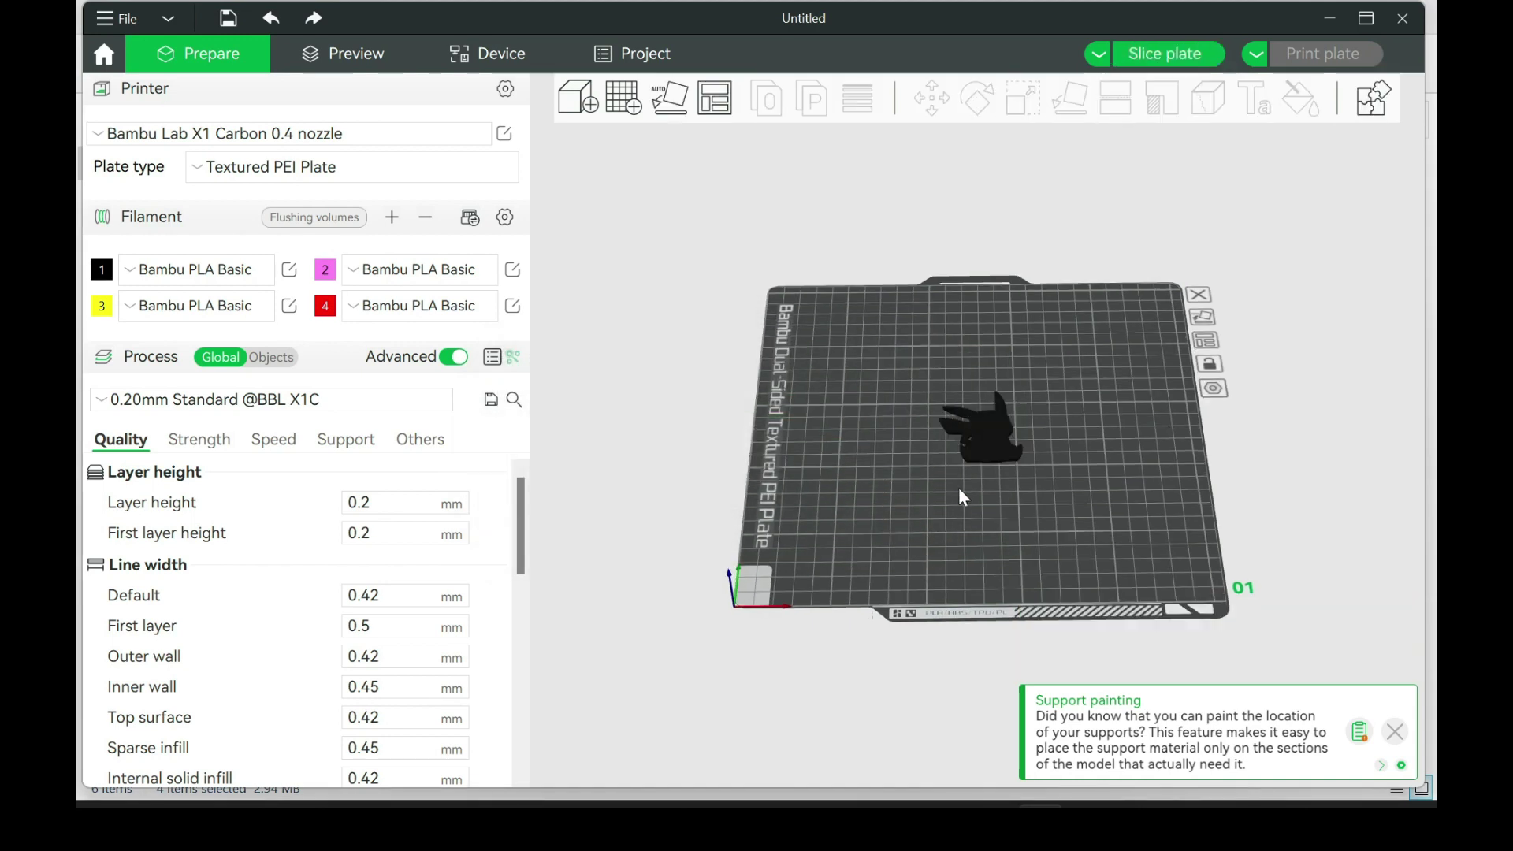
{"action": "left_click_drag", "start_coordinate": [936, 552], "coordinate": [871, 623]}
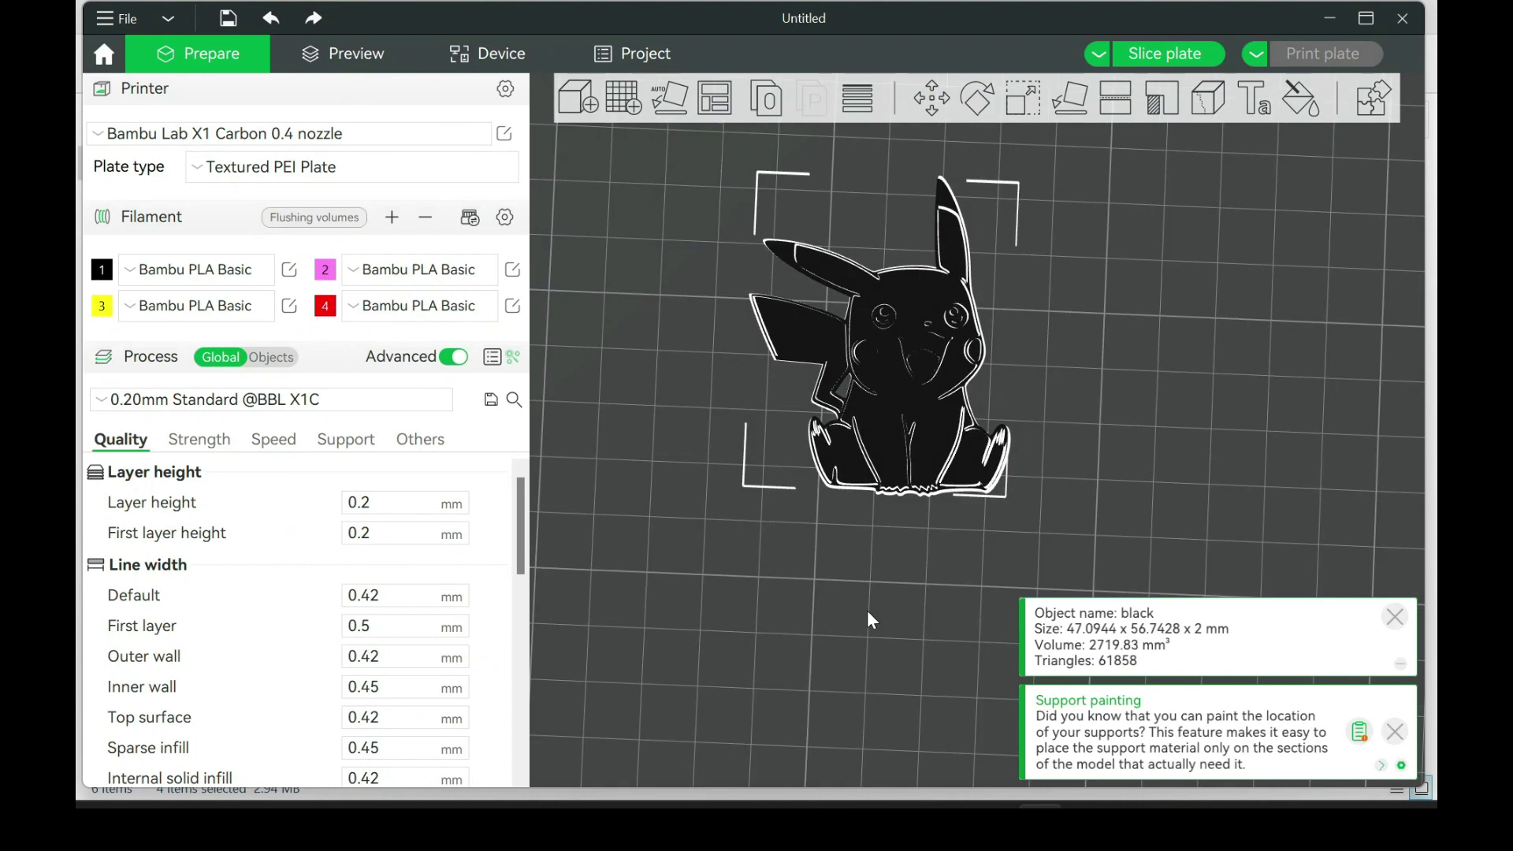
{"action": "left_click", "coordinate": [867, 610]}
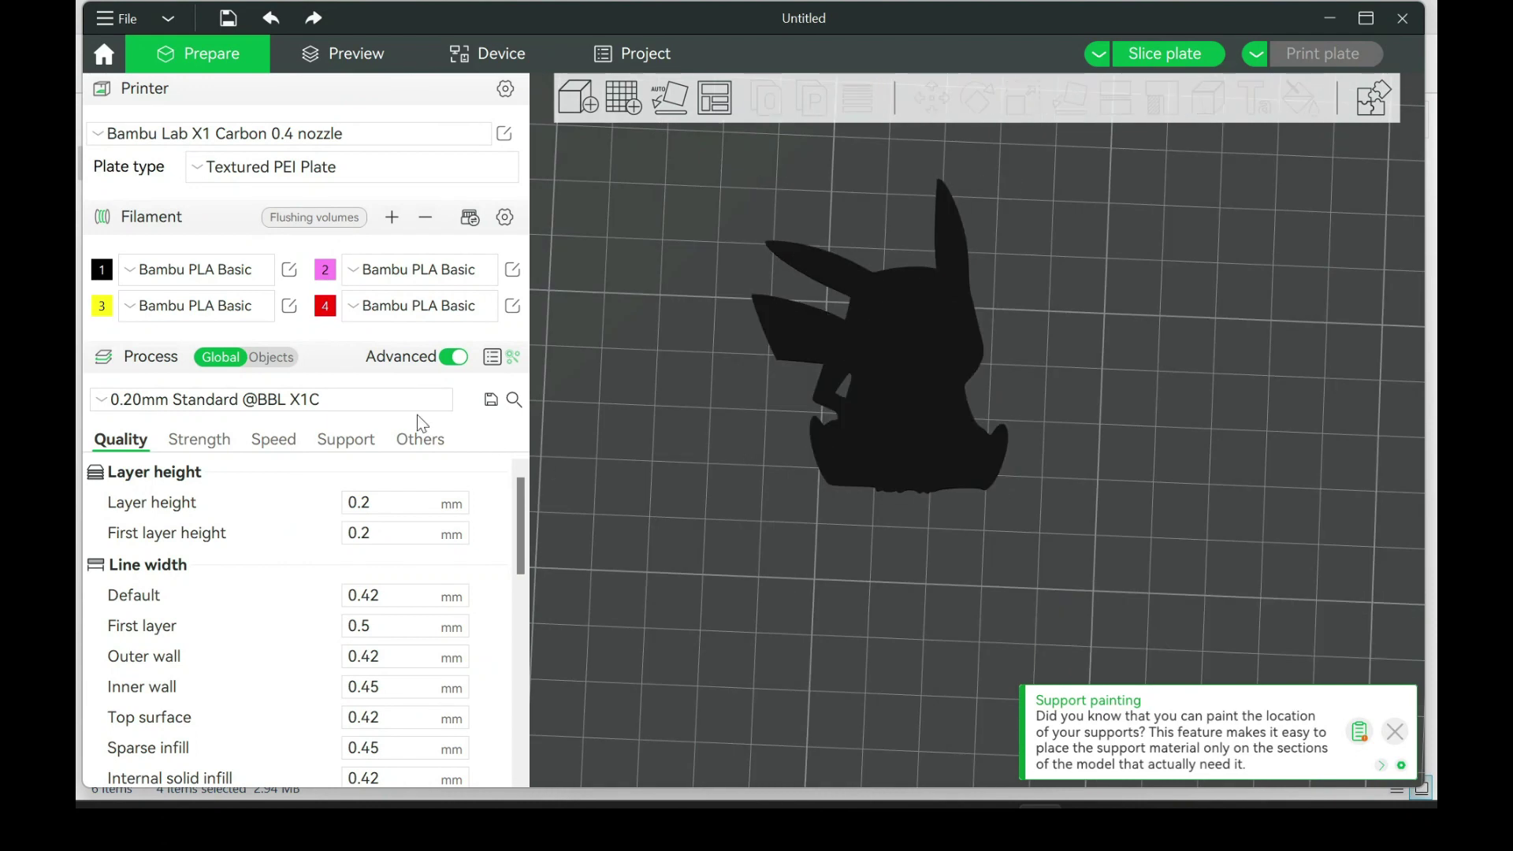
Show the process settings by object and assign filament 4 (red) to the red.stl part
{"action": "left_click", "coordinate": [276, 361]}
{"action": "left_click", "coordinate": [220, 448]}
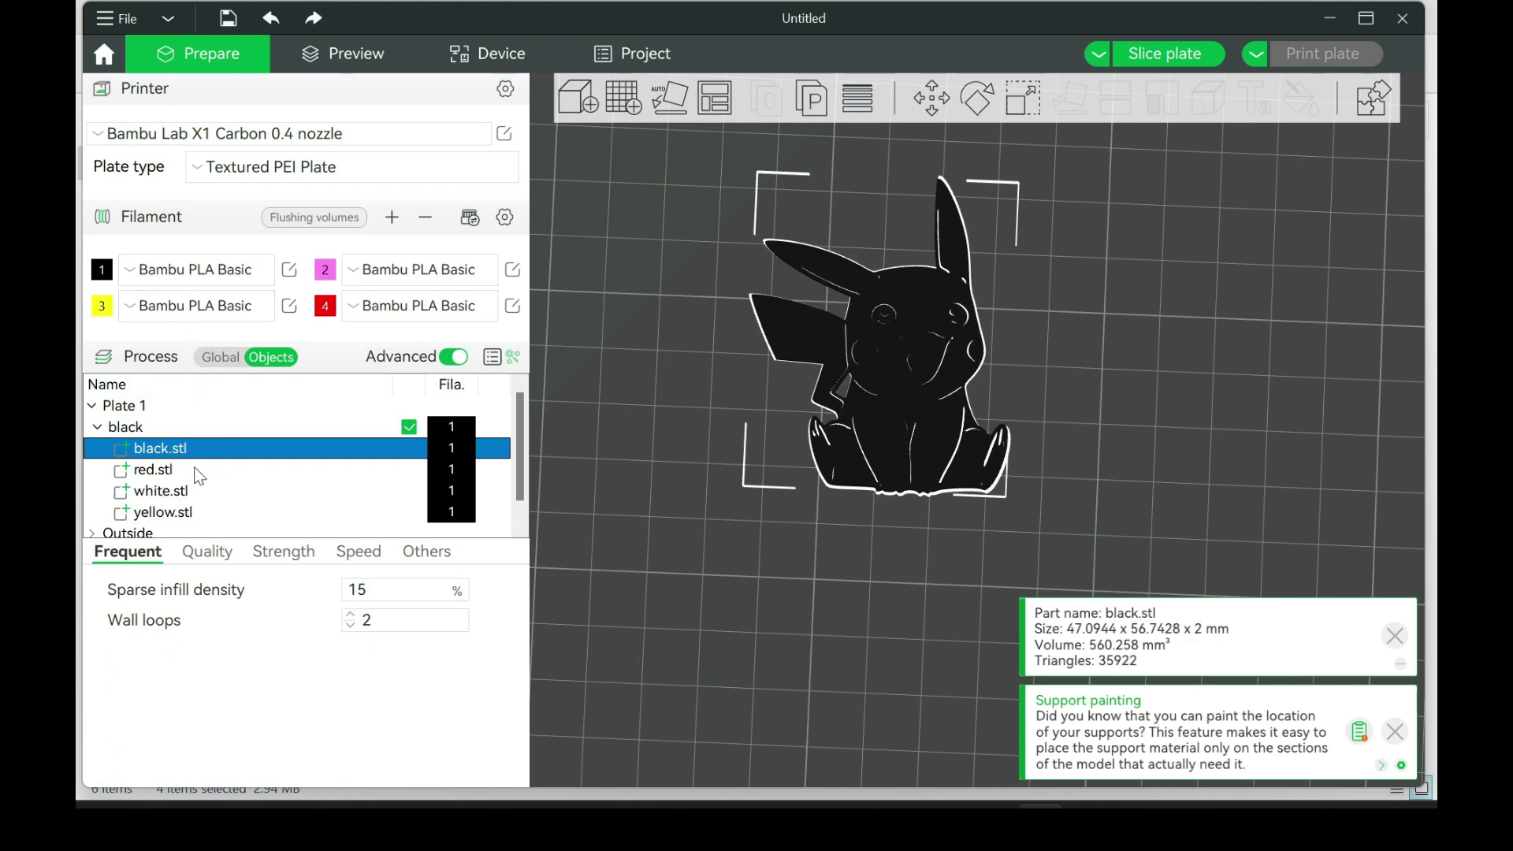
{"action": "left_click", "coordinate": [225, 470]}
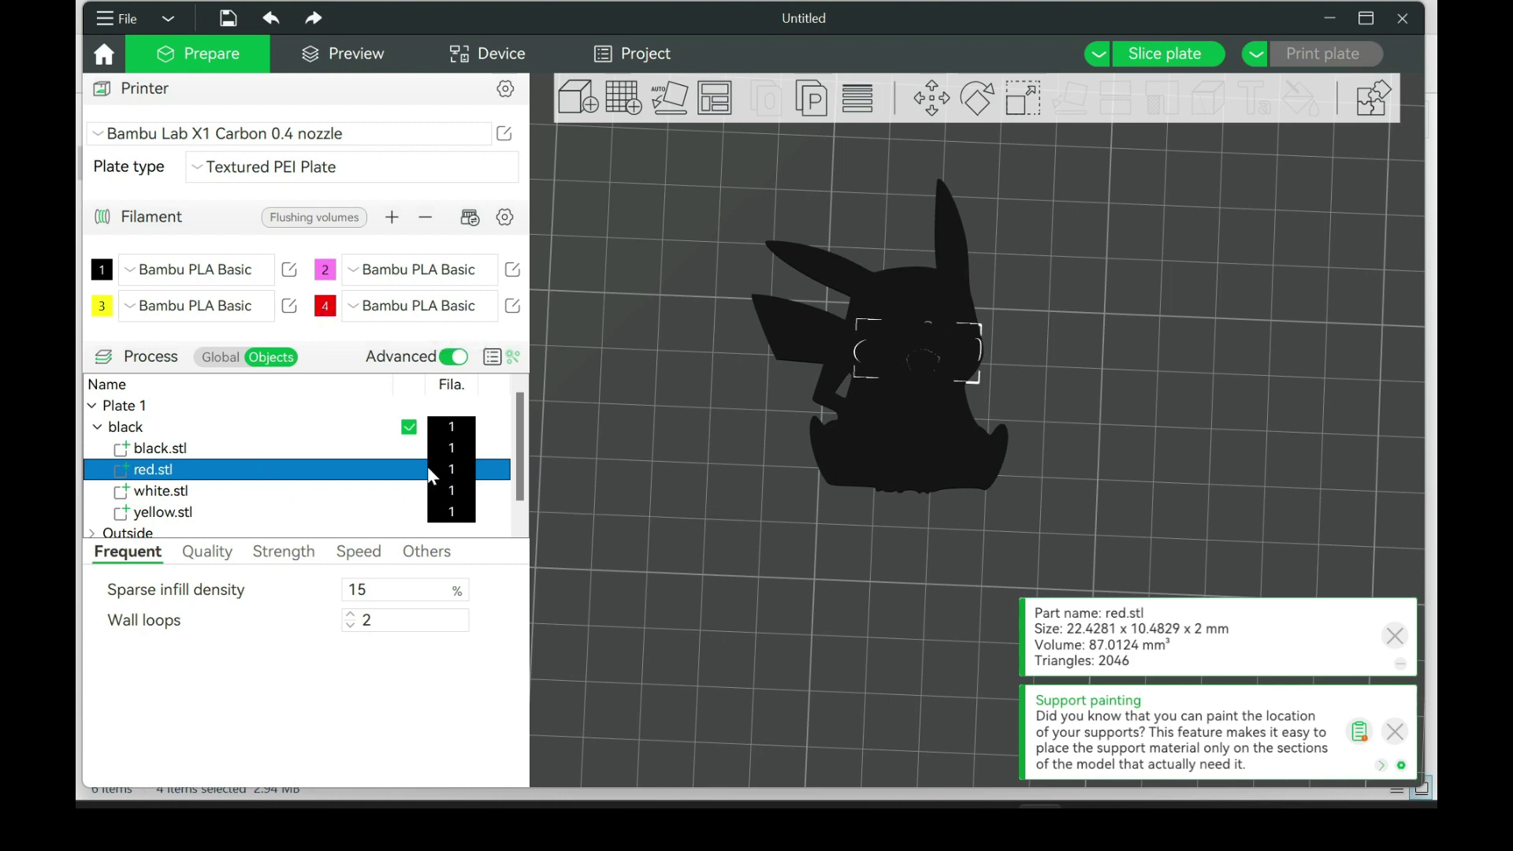
{"action": "key", "text": "4"}
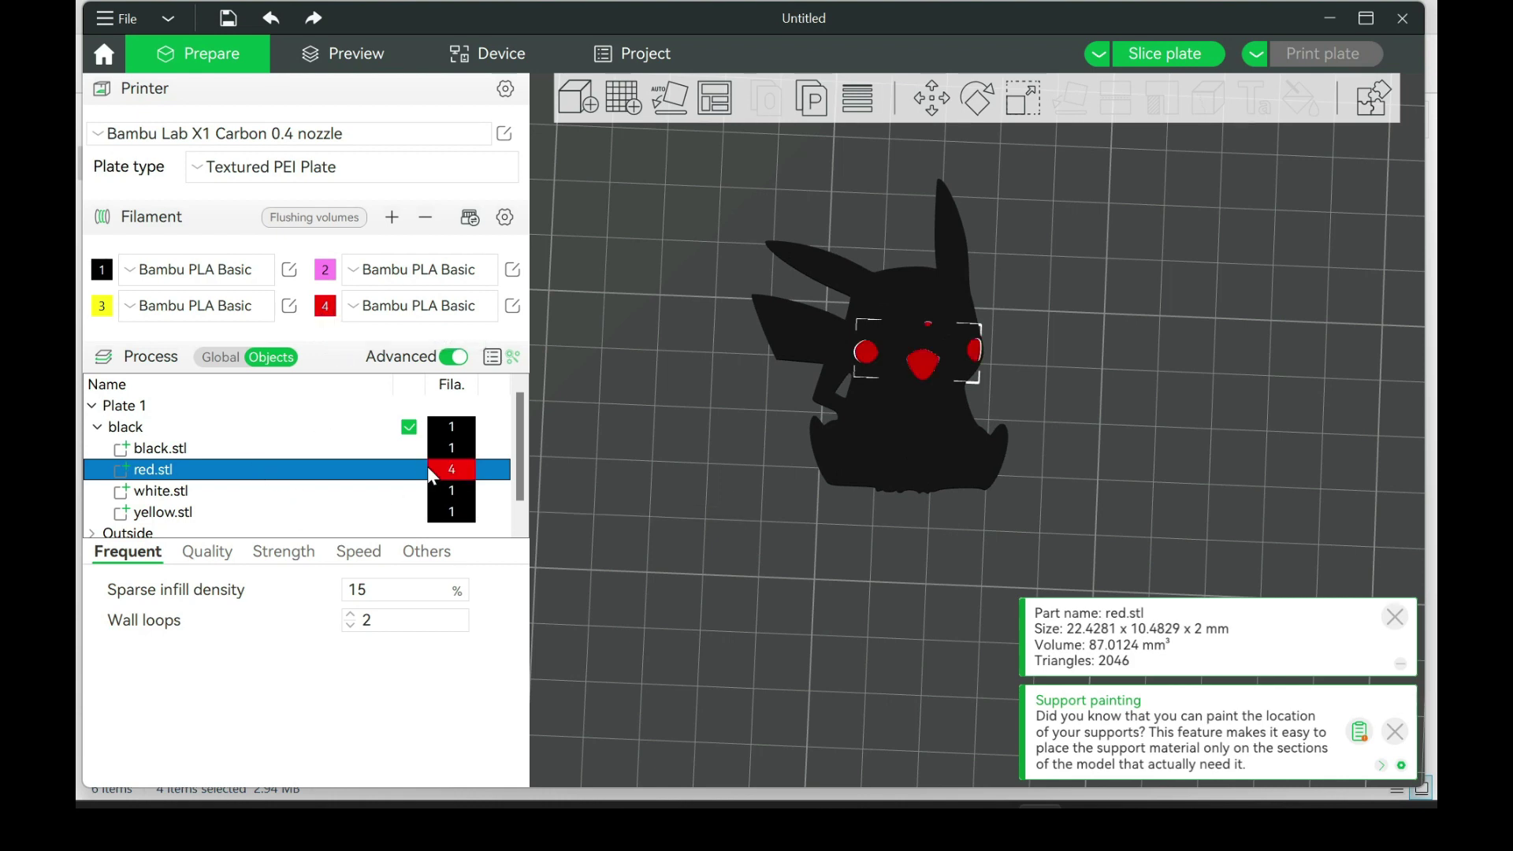
Assign filament 2 to the white.stl part and change that filament's colour to white
{"action": "left_click", "coordinate": [230, 489]}
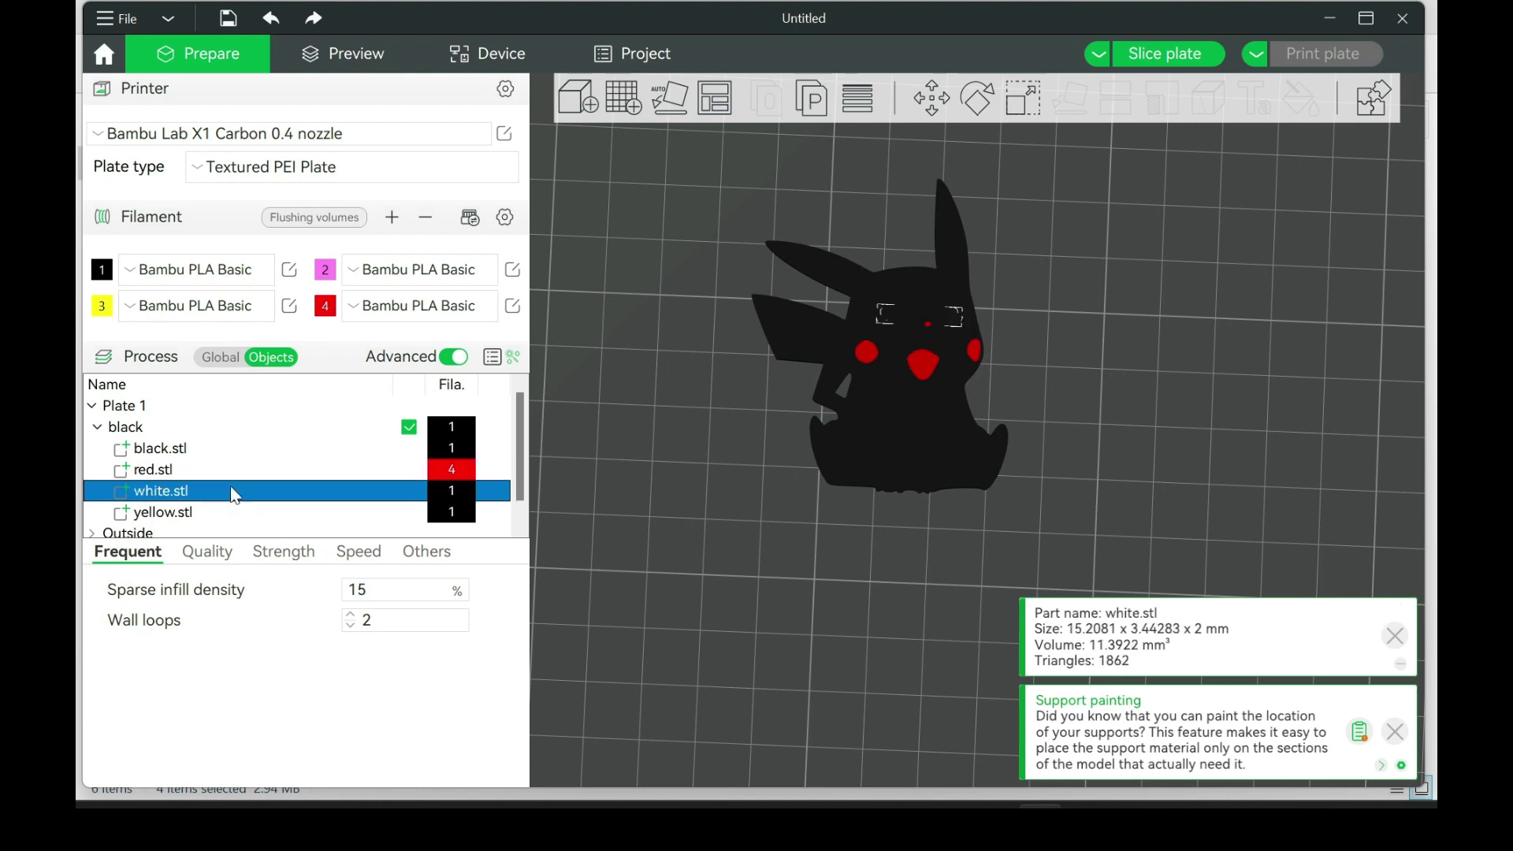
{"action": "key", "text": "2"}
{"action": "left_click", "coordinate": [321, 278]}
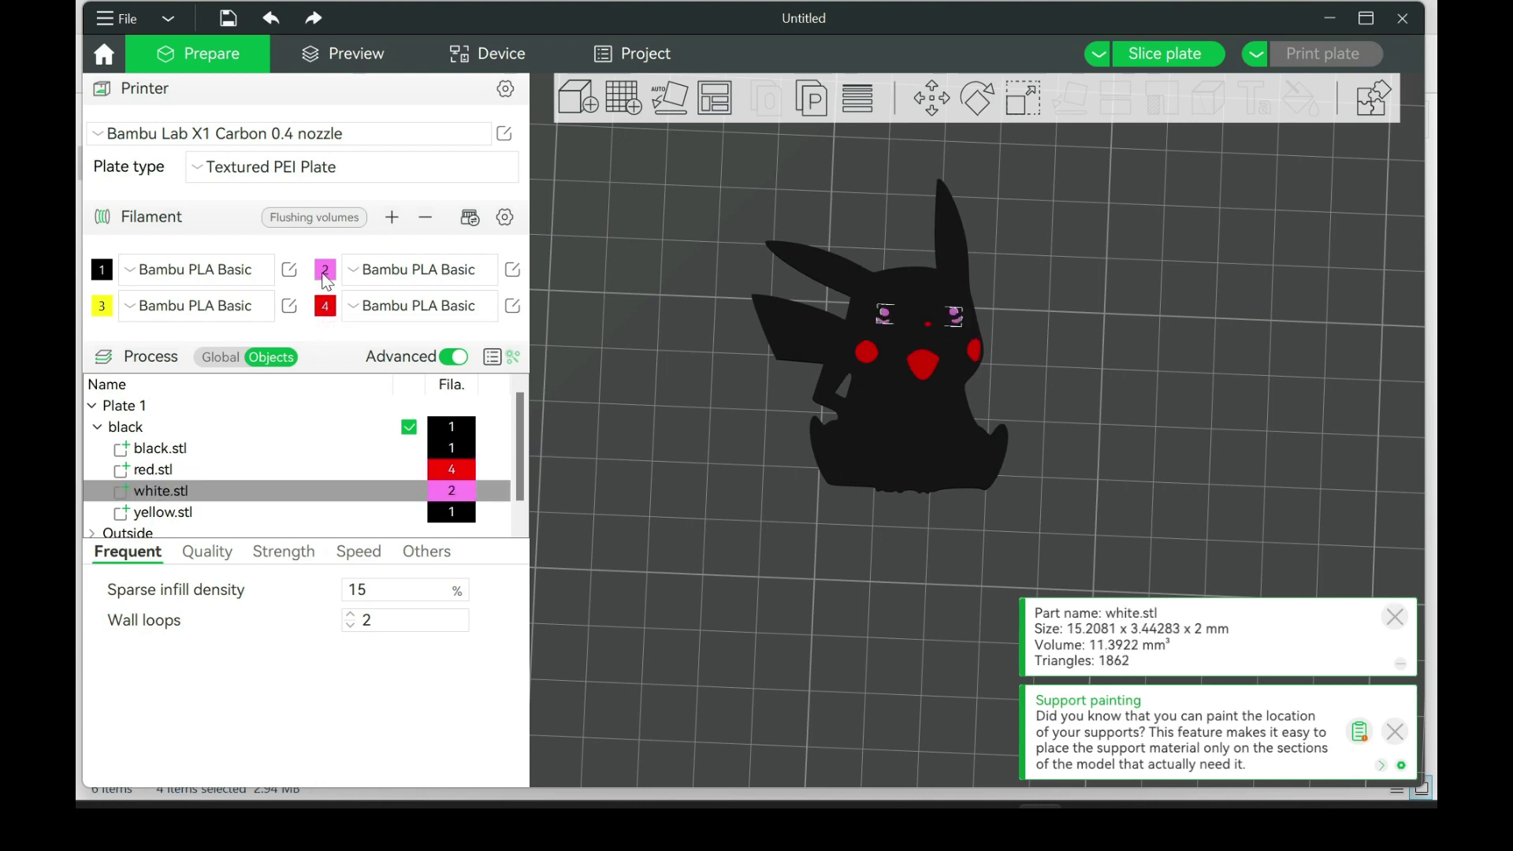
{"action": "left_click", "coordinate": [308, 189]}
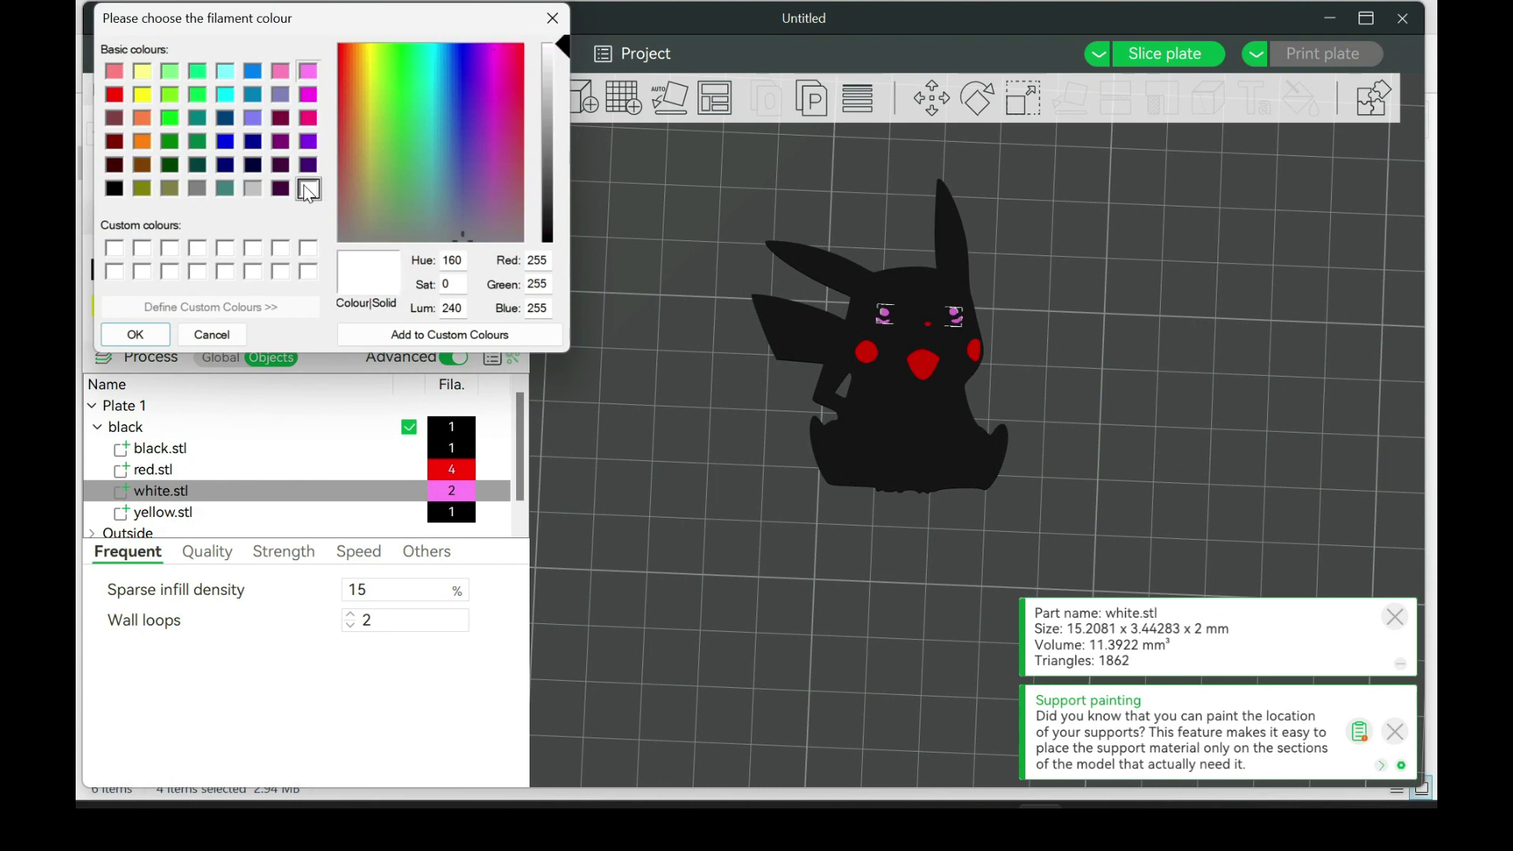
{"action": "left_click", "coordinate": [132, 335]}
Assign filament 3 (yellow) to the yellow.stl part
{"action": "left_click", "coordinate": [240, 512]}
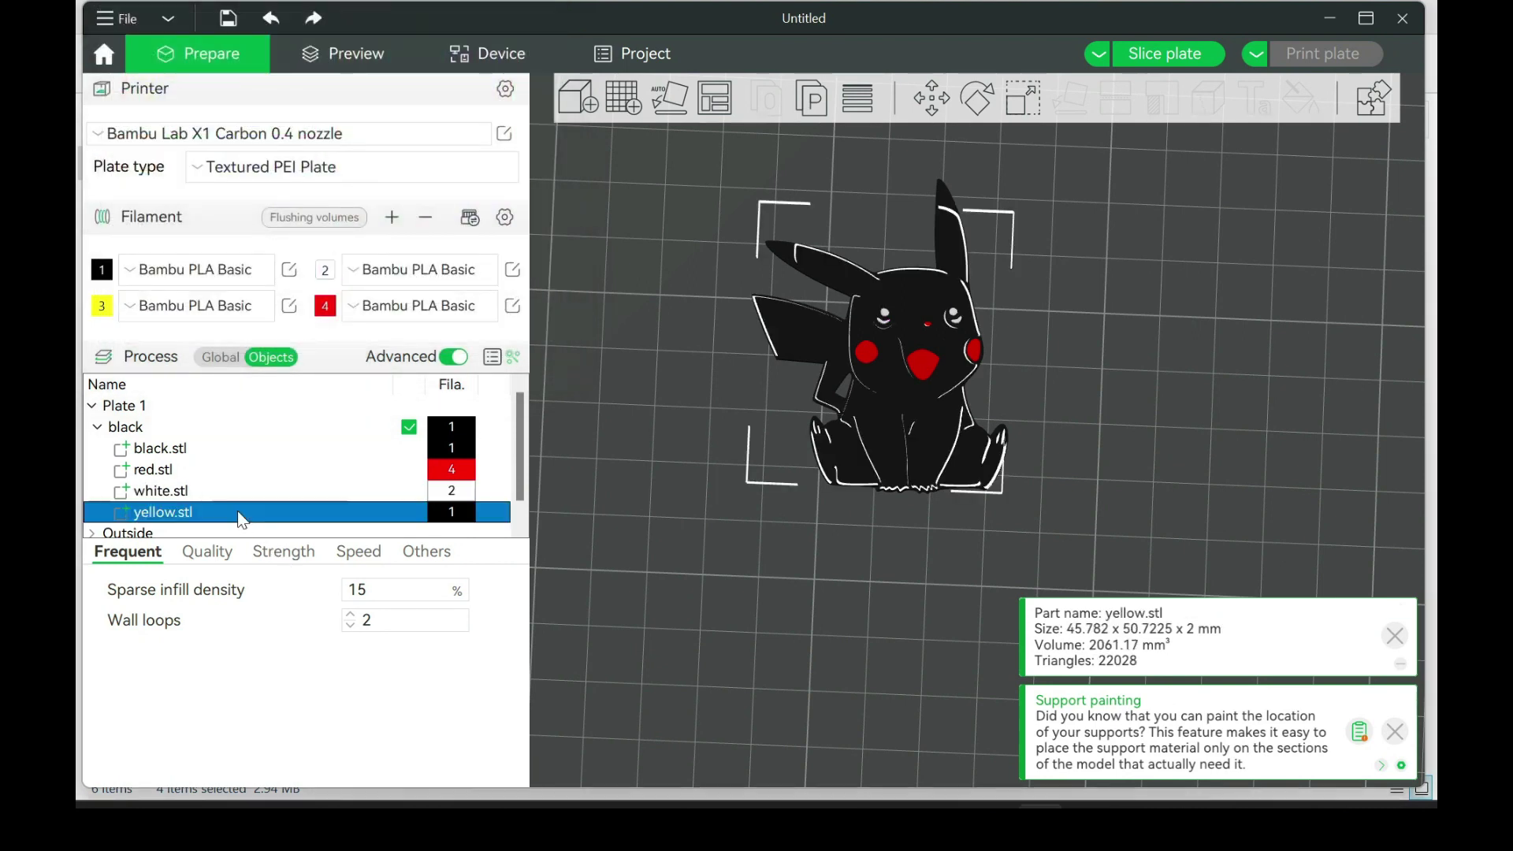
{"action": "key", "text": "3"}
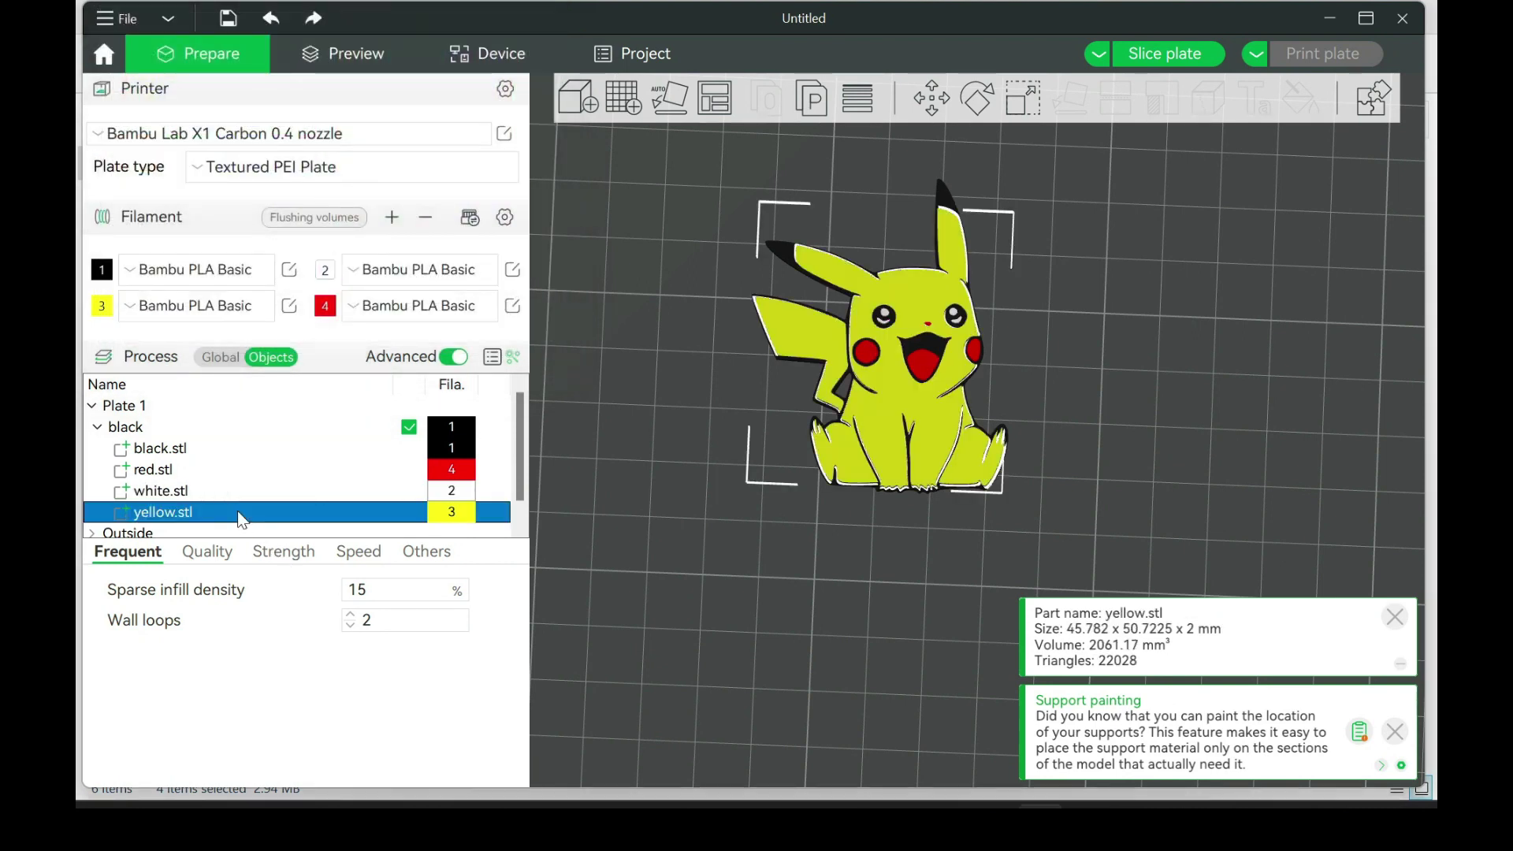
{"action": "left_click_drag", "start_coordinate": [800, 656], "coordinate": [938, 544]}
Slice the plate and examine the sliced model up close around Pikachu's foot and its narrow outlines
{"action": "left_click", "coordinate": [1172, 53]}
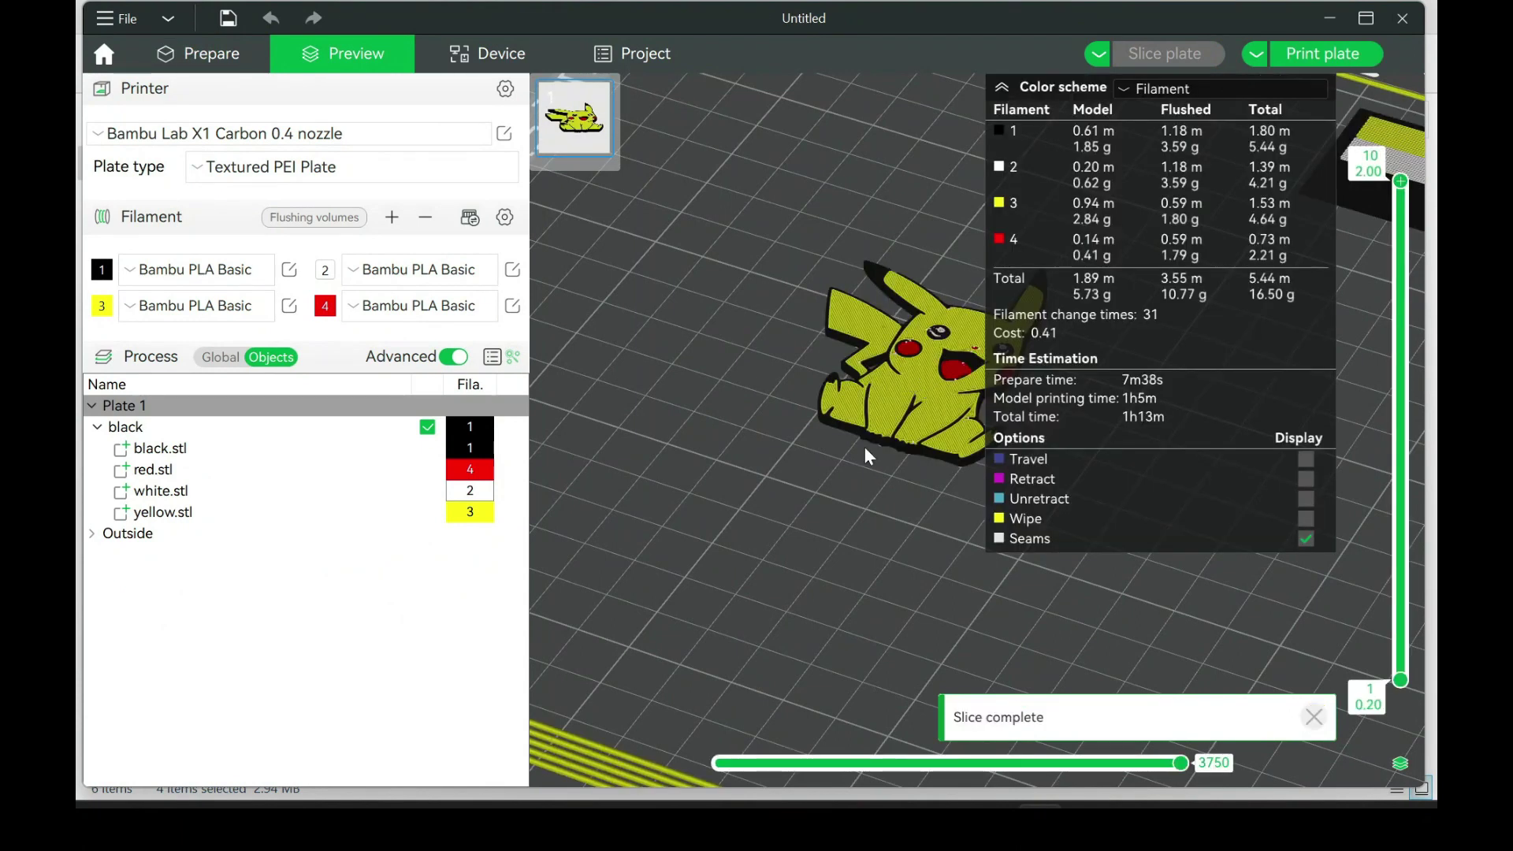
{"action": "left_click_drag", "start_coordinate": [879, 438], "coordinate": [834, 552]}
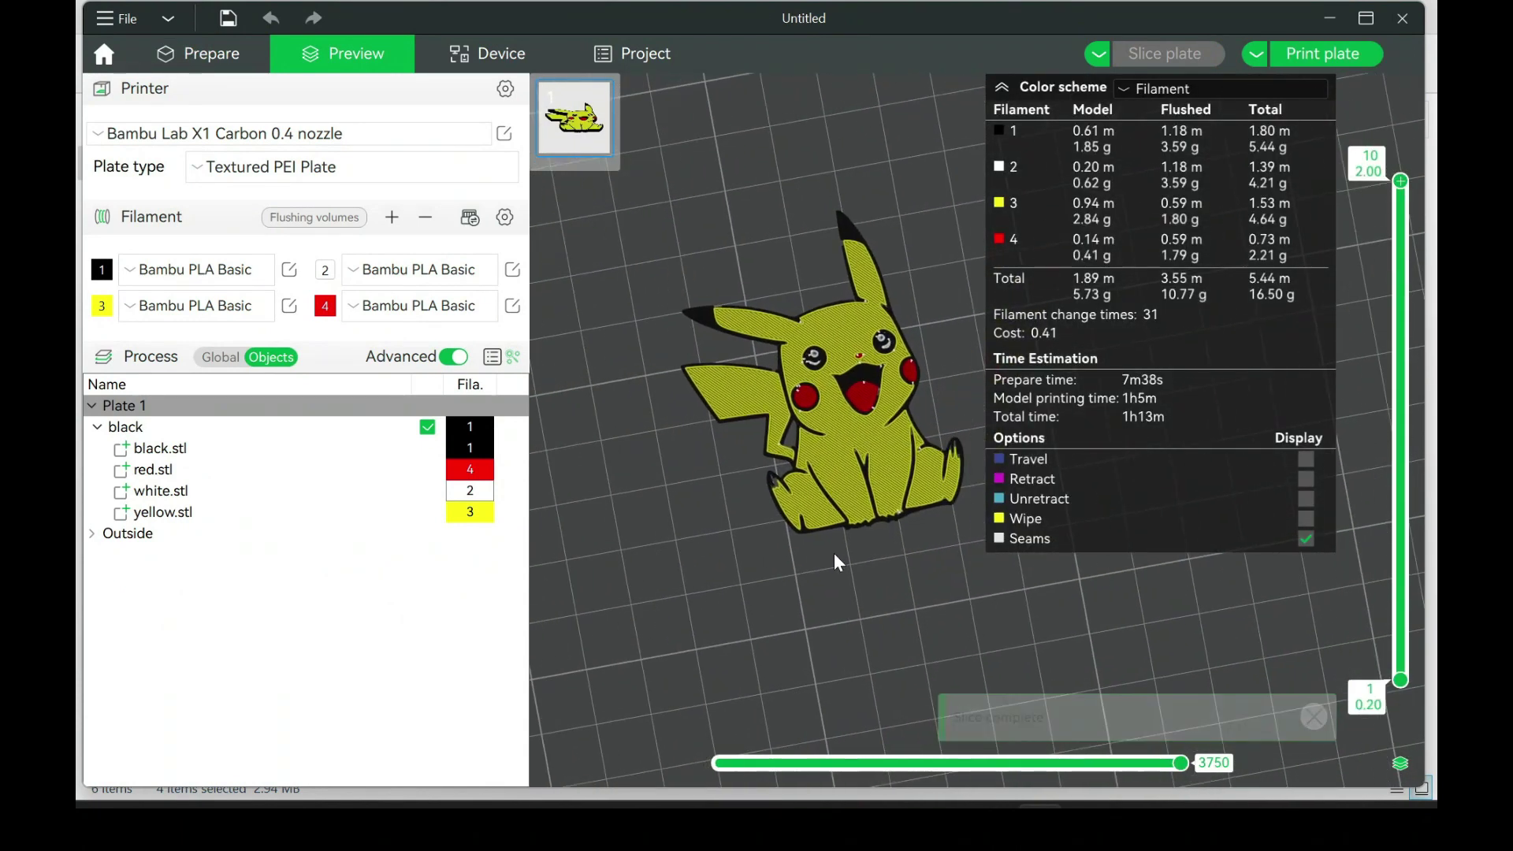
{"action": "scroll", "coordinate": [833, 532], "scroll_direction": "up", "scroll_amount": 10}
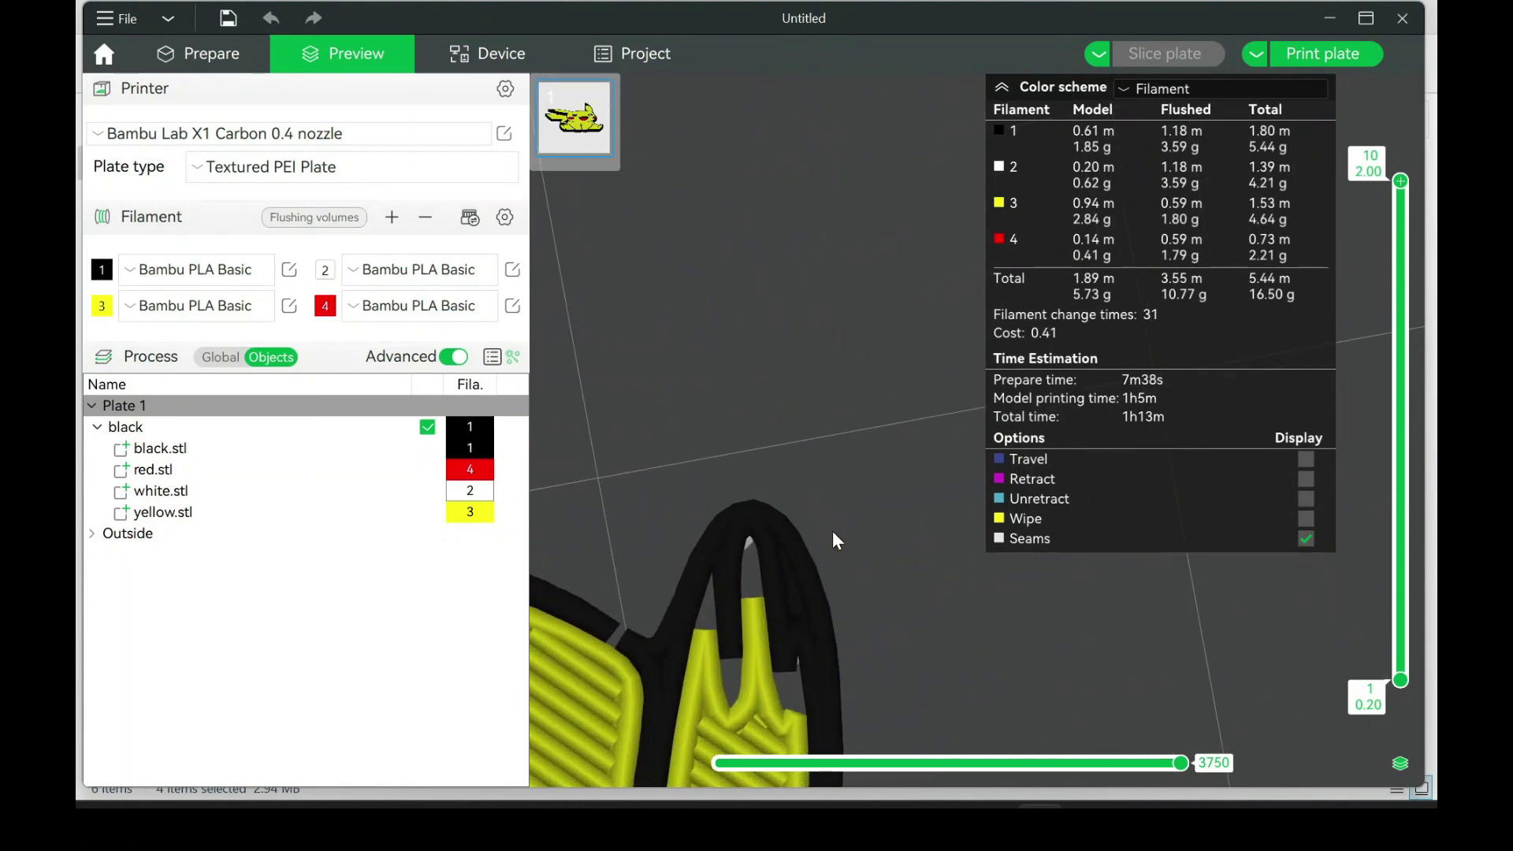
{"action": "middle_click_drag", "start_coordinate": [832, 531], "coordinate": [941, 304]}
{"action": "scroll", "coordinate": [879, 521], "scroll_direction": "up", "scroll_amount": 2}
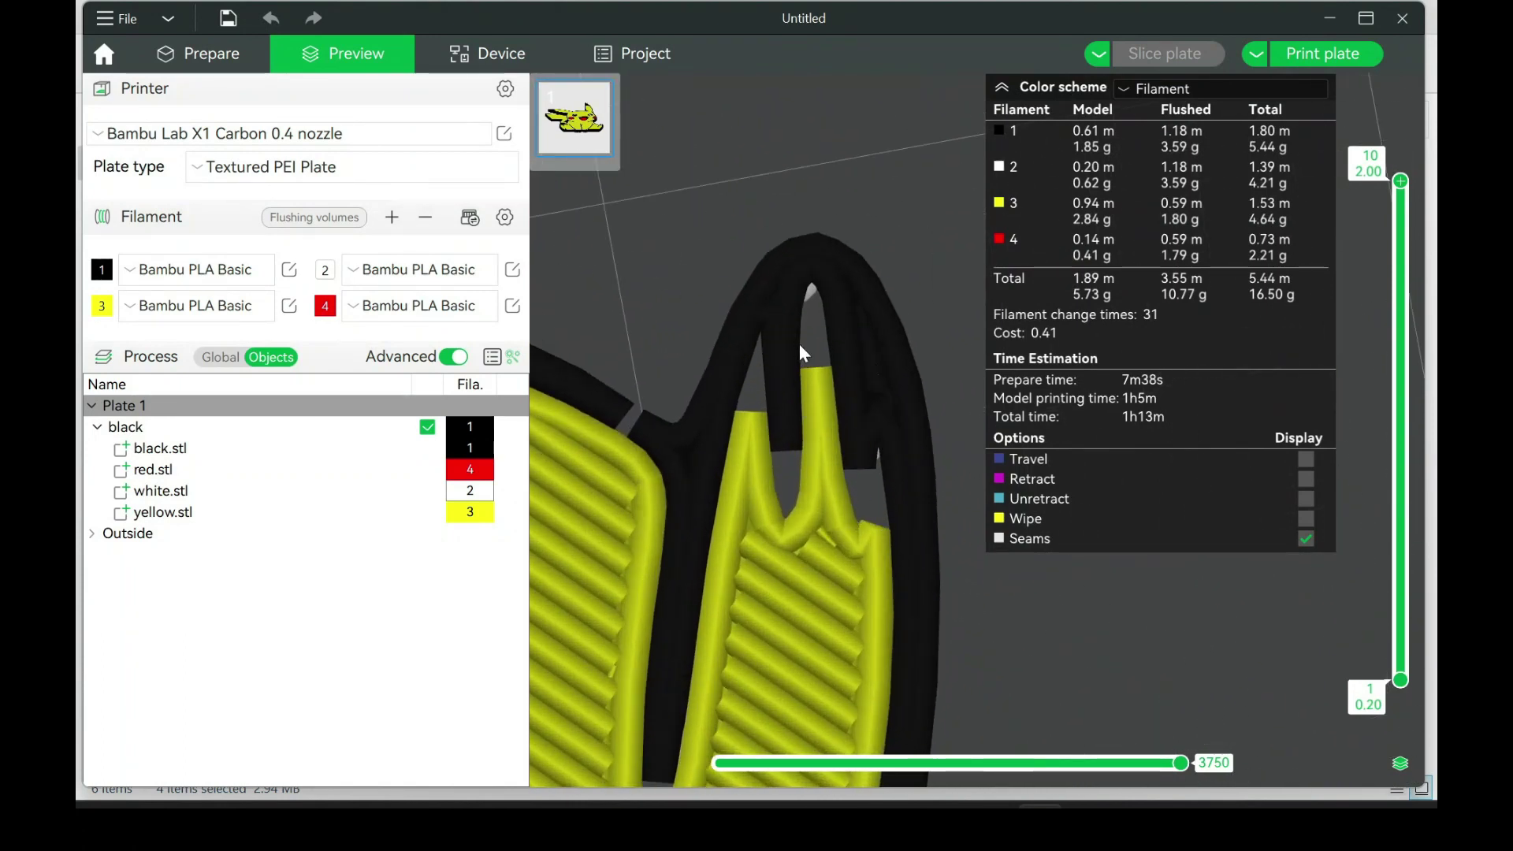
{"action": "scroll", "coordinate": [709, 338], "scroll_direction": "down", "scroll_amount": 10}
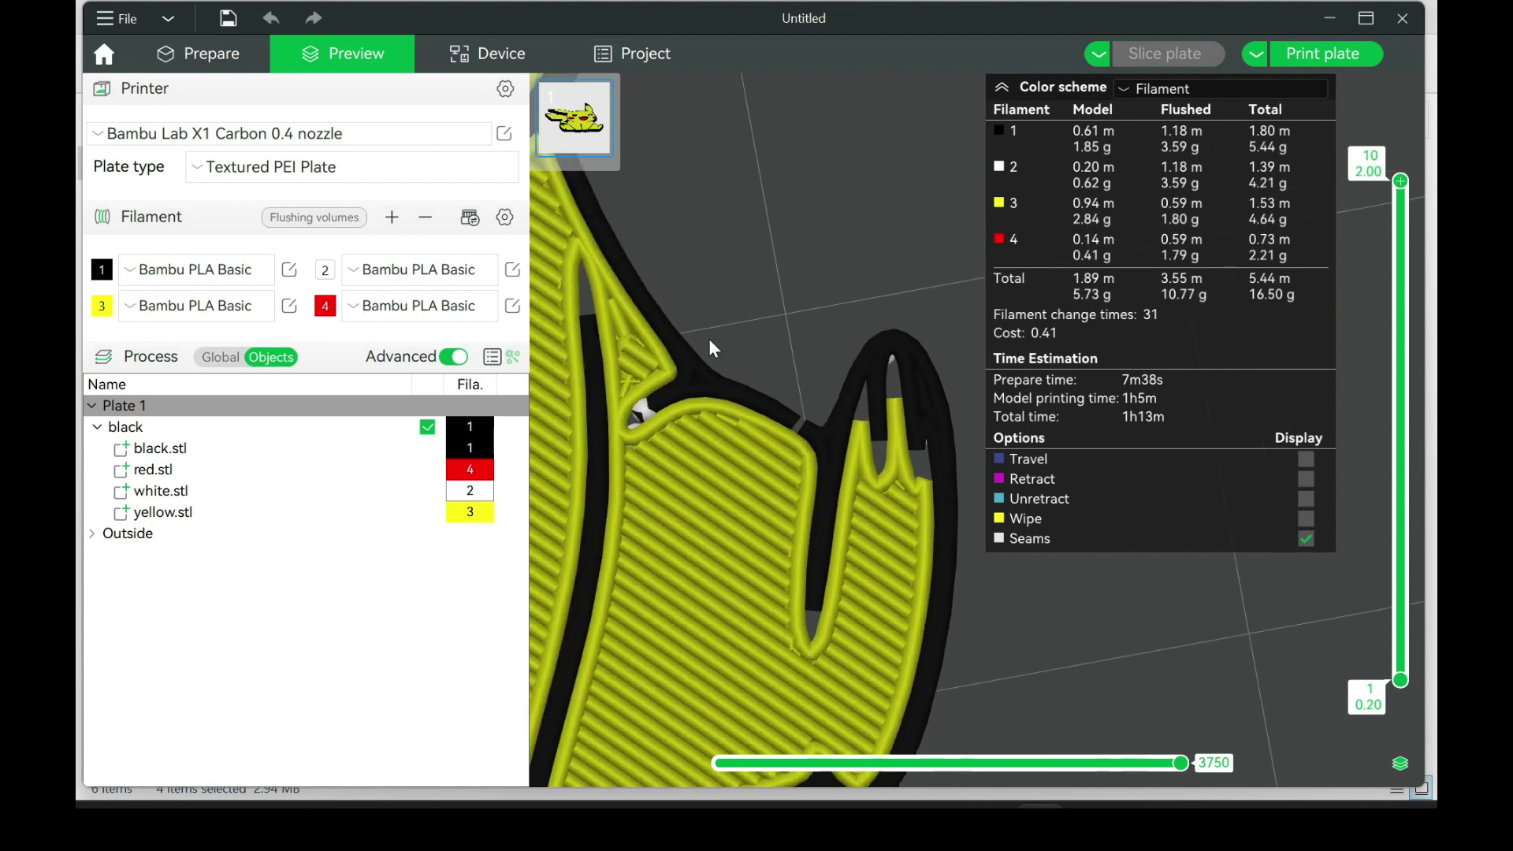
Try to resize the yellow.stl part with the Scale tool in the plate preparation view, and undo the scaling
{"action": "left_click", "coordinate": [201, 54]}
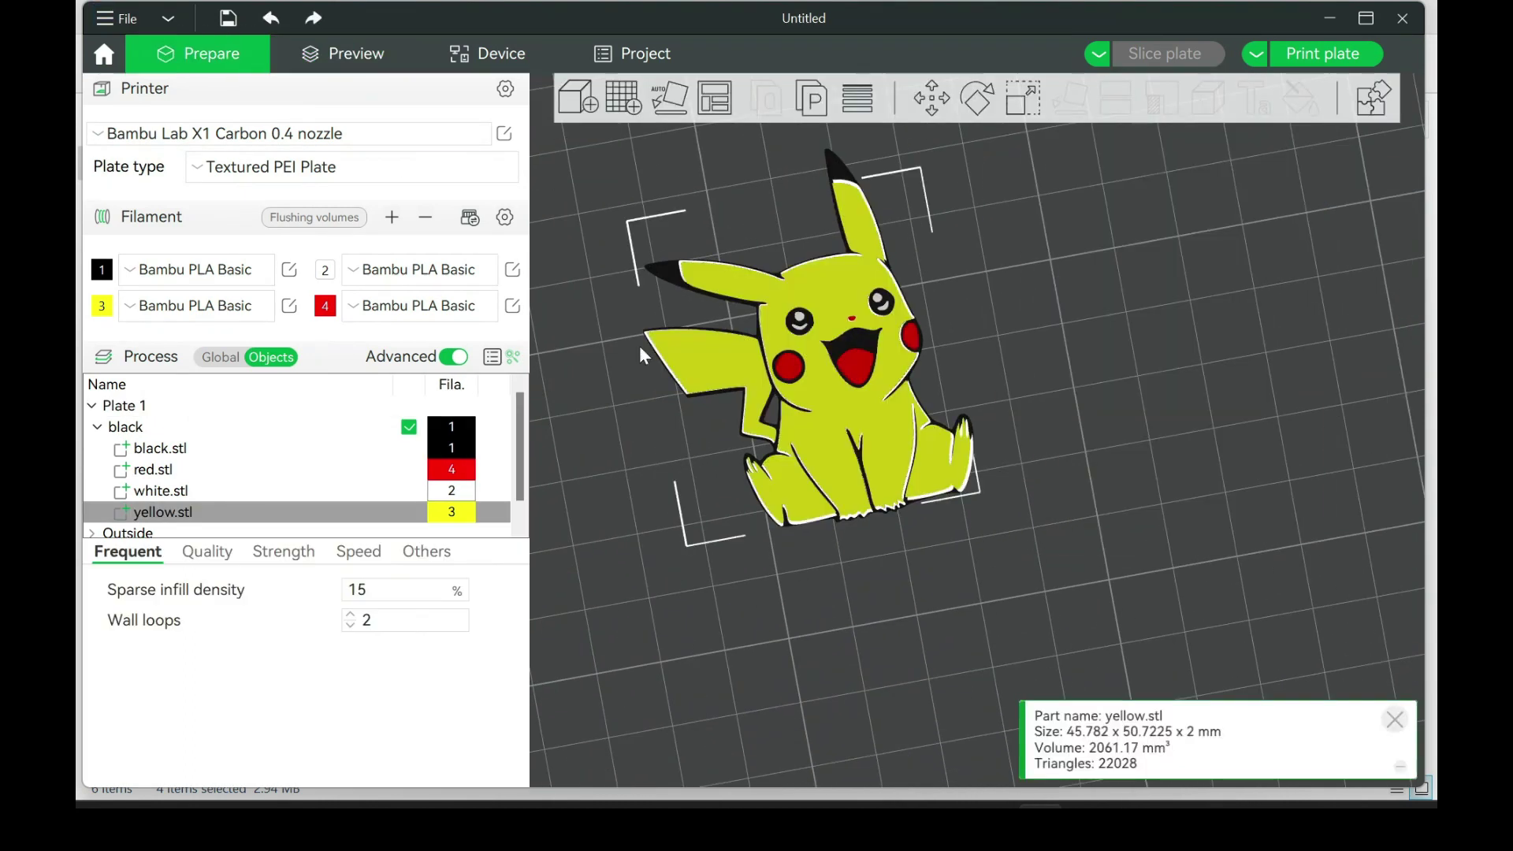
{"action": "left_click", "coordinate": [1018, 101]}
{"action": "left_click_drag", "start_coordinate": [920, 162], "coordinate": [939, 144]}
{"action": "key", "text": "ctrl+z"}
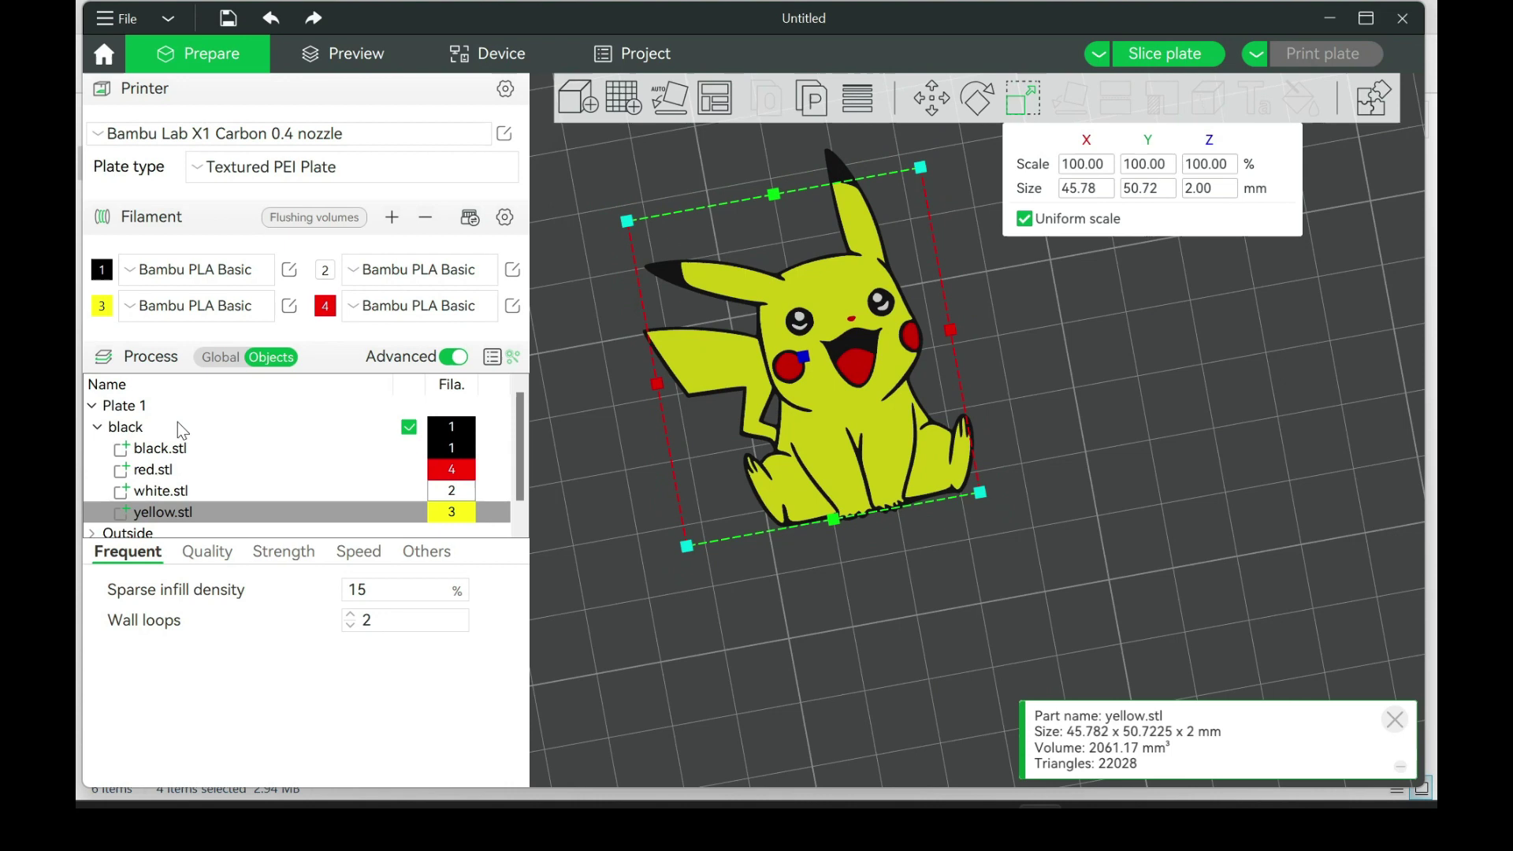
Enlarge the complete black object, with all its colour parts, uniformly using the Scale tool
{"action": "left_click", "coordinate": [155, 410]}
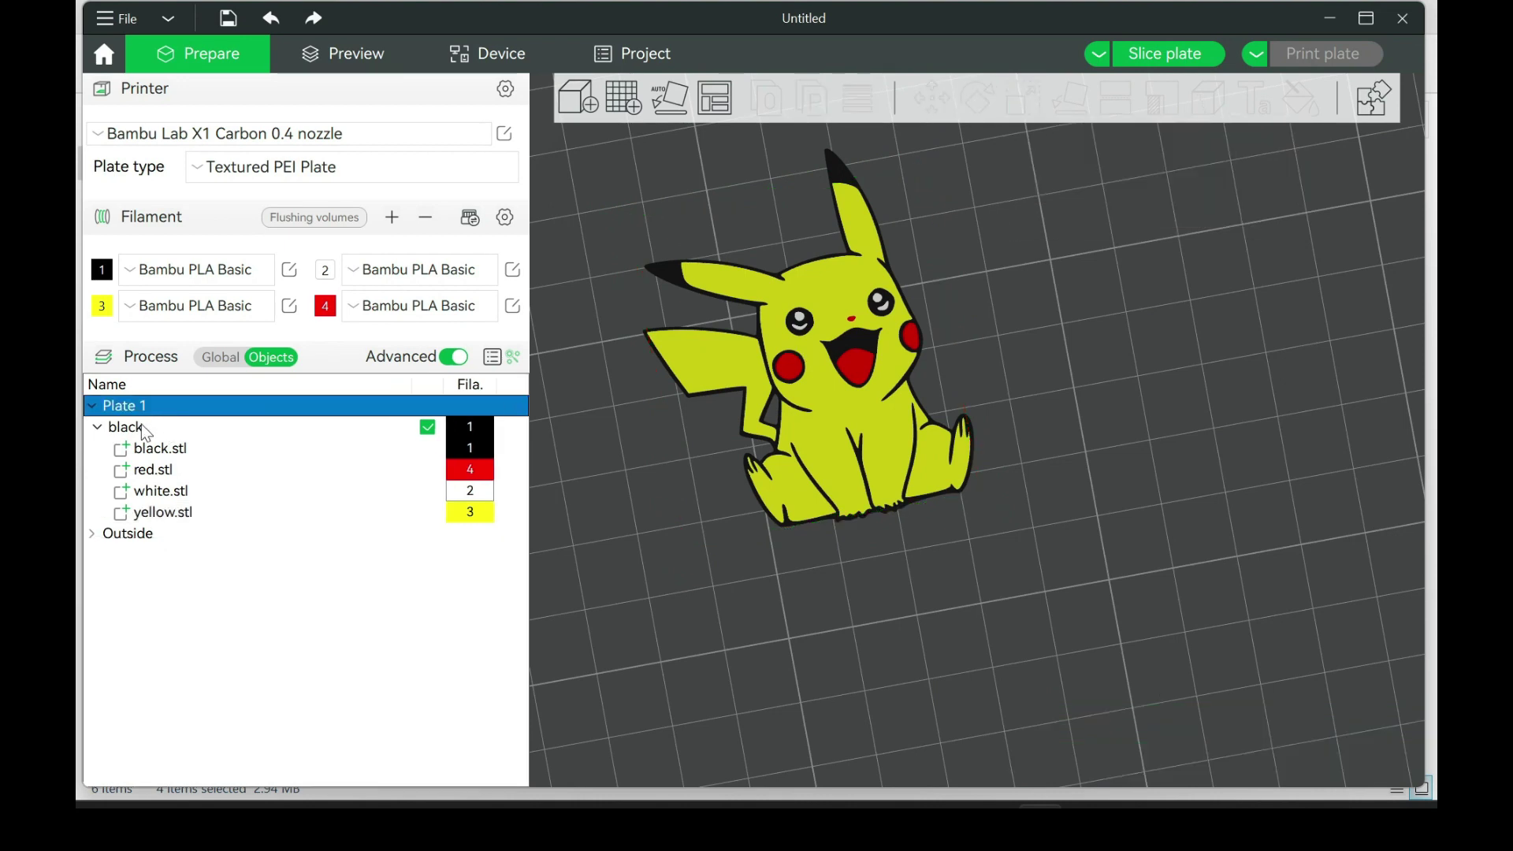
{"action": "left_click", "coordinate": [140, 426]}
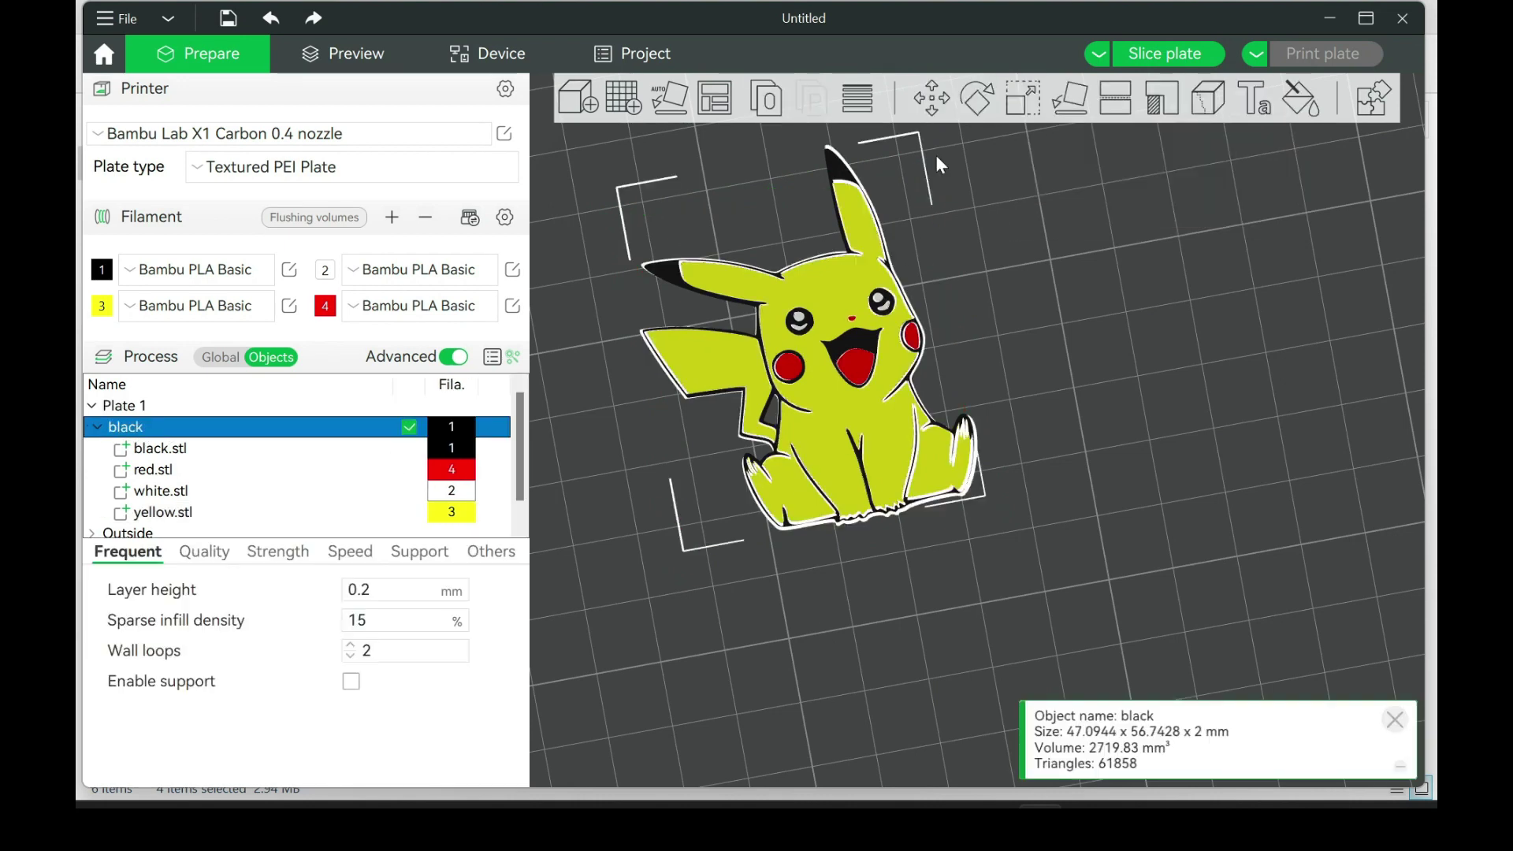
{"action": "left_click", "coordinate": [1023, 98]}
{"action": "left_click_drag", "start_coordinate": [992, 502], "coordinate": [1066, 526]}
Slice the enlarged plate and examine the sliced model up close around the body outlines and the raised foot
{"action": "left_click", "coordinate": [1167, 56]}
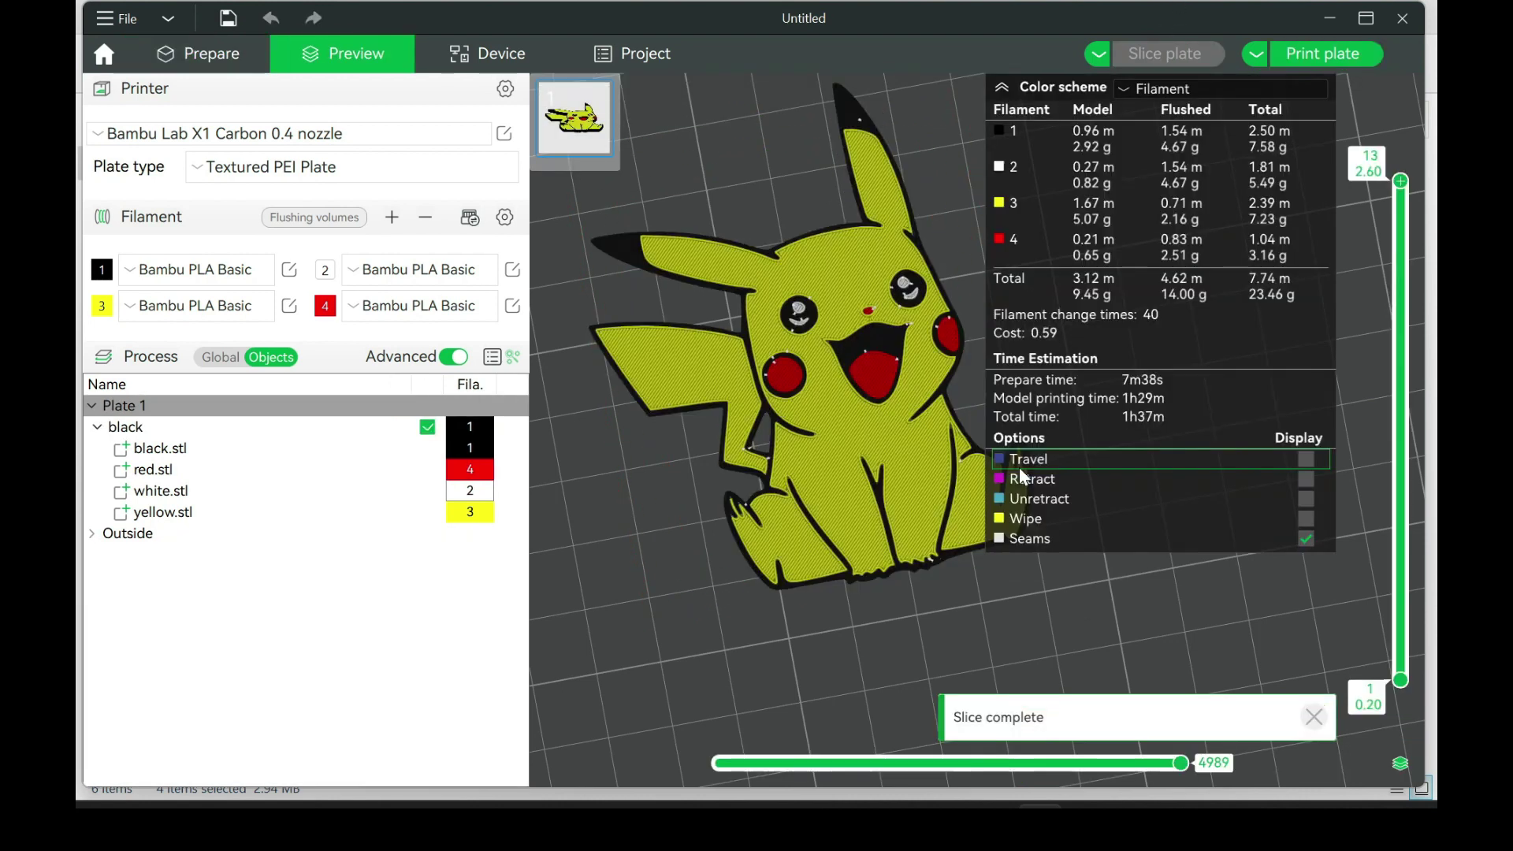
{"action": "scroll", "coordinate": [768, 495], "scroll_direction": "up", "scroll_amount": 3}
{"action": "scroll", "coordinate": [763, 486], "scroll_direction": "up", "scroll_amount": 5}
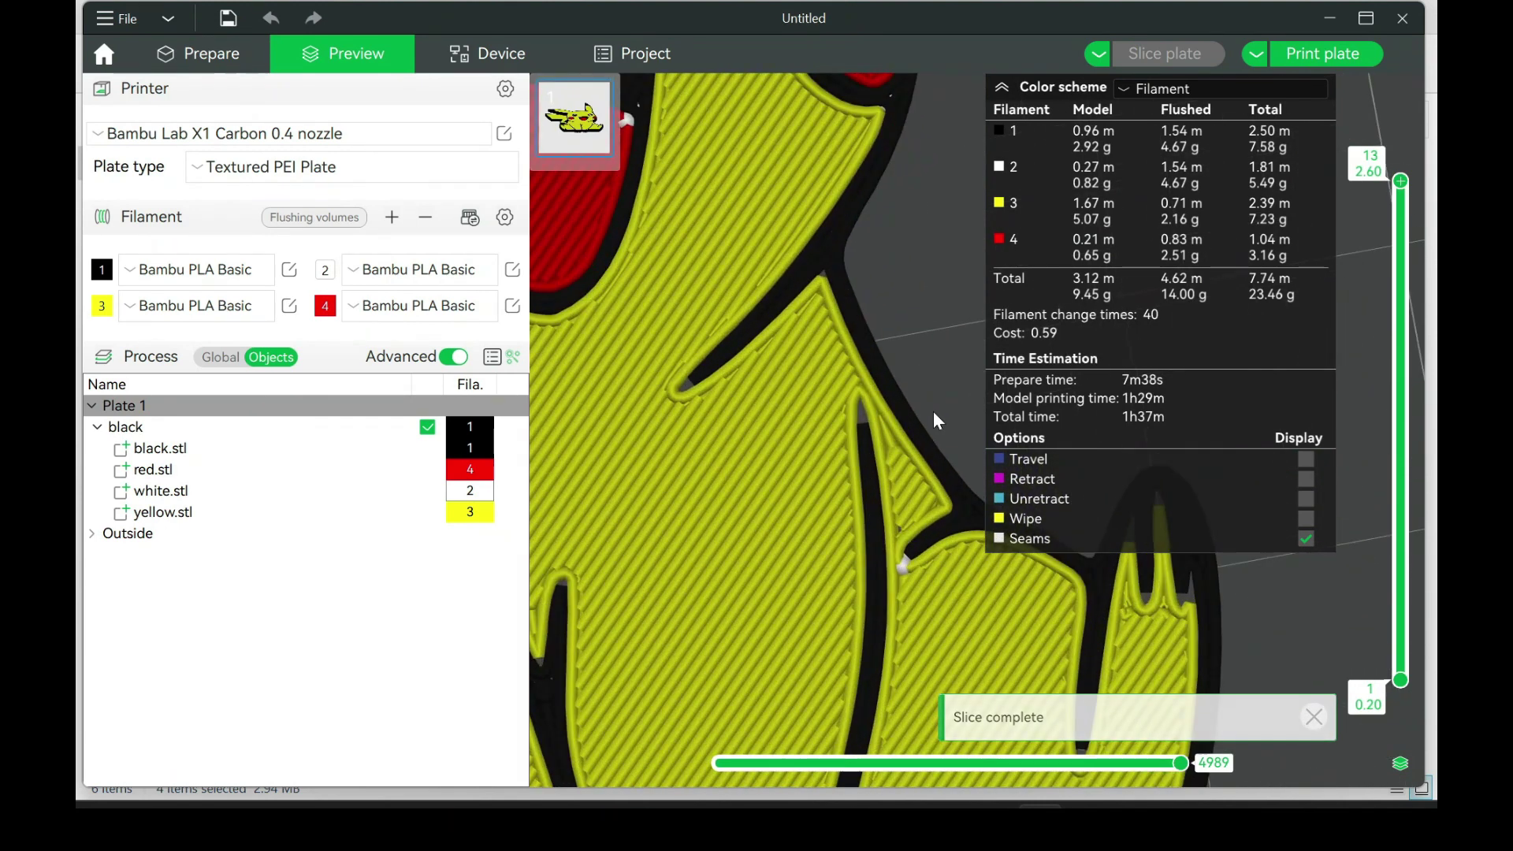
{"action": "scroll", "coordinate": [825, 404], "scroll_direction": "up", "scroll_amount": 2}
{"action": "scroll", "coordinate": [990, 584], "scroll_direction": "up", "scroll_amount": 1}
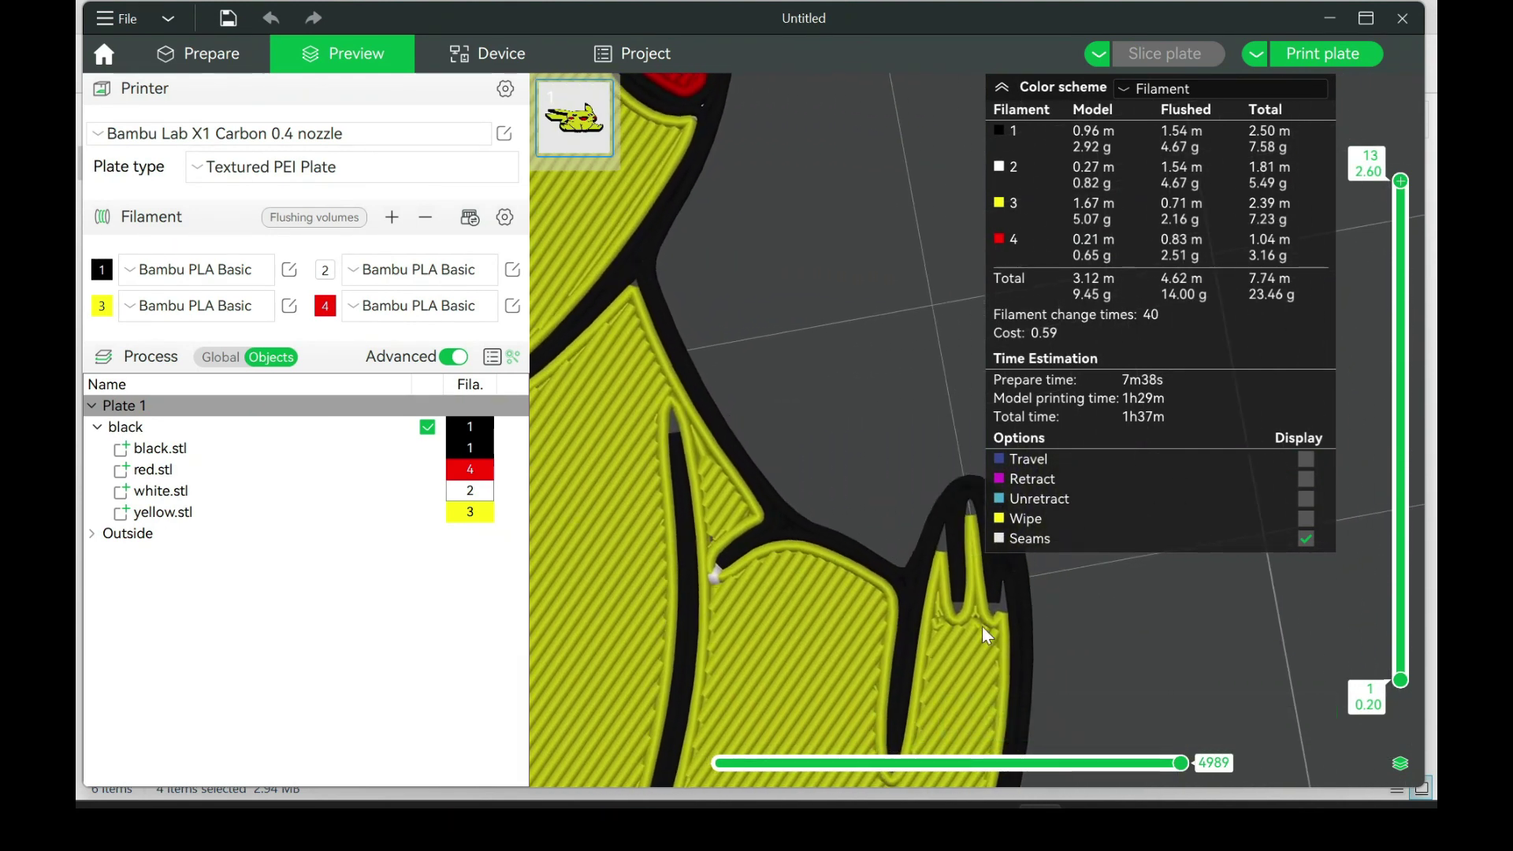
{"action": "scroll", "coordinate": [858, 495], "scroll_direction": "down", "scroll_amount": 6}
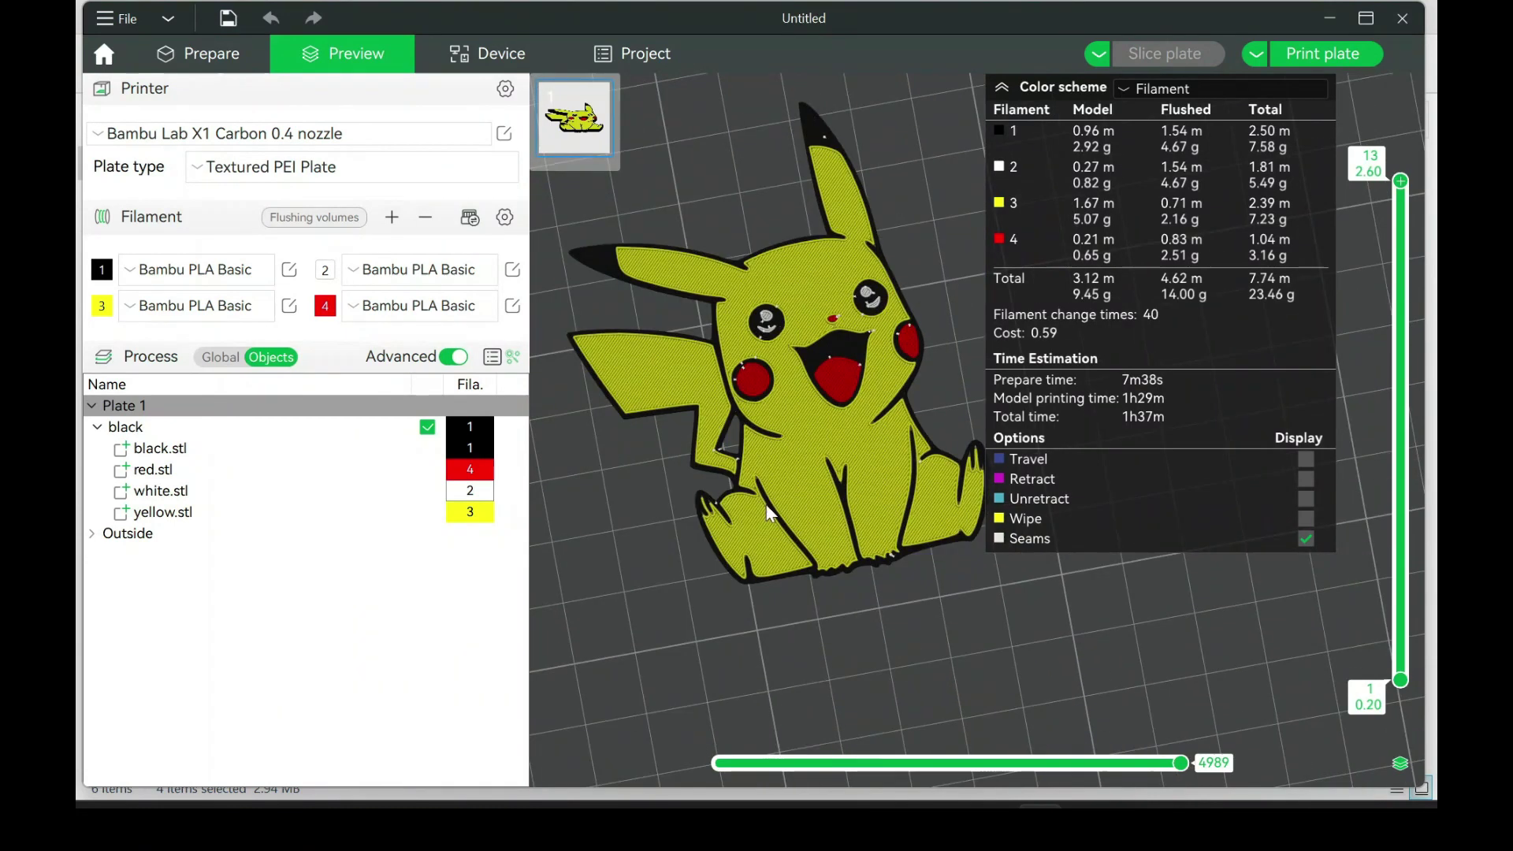
Return to the plate preparation view, switch to Fusion 360 and hide Body15 and Body16 in the yellow group
{"action": "left_click", "coordinate": [227, 66]}
{"action": "left_click_drag", "start_coordinate": [824, 577], "coordinate": [838, 662]}
{"action": "mouse_move", "coordinate": [946, 820]}
{"action": "left_click", "coordinate": [946, 713]}
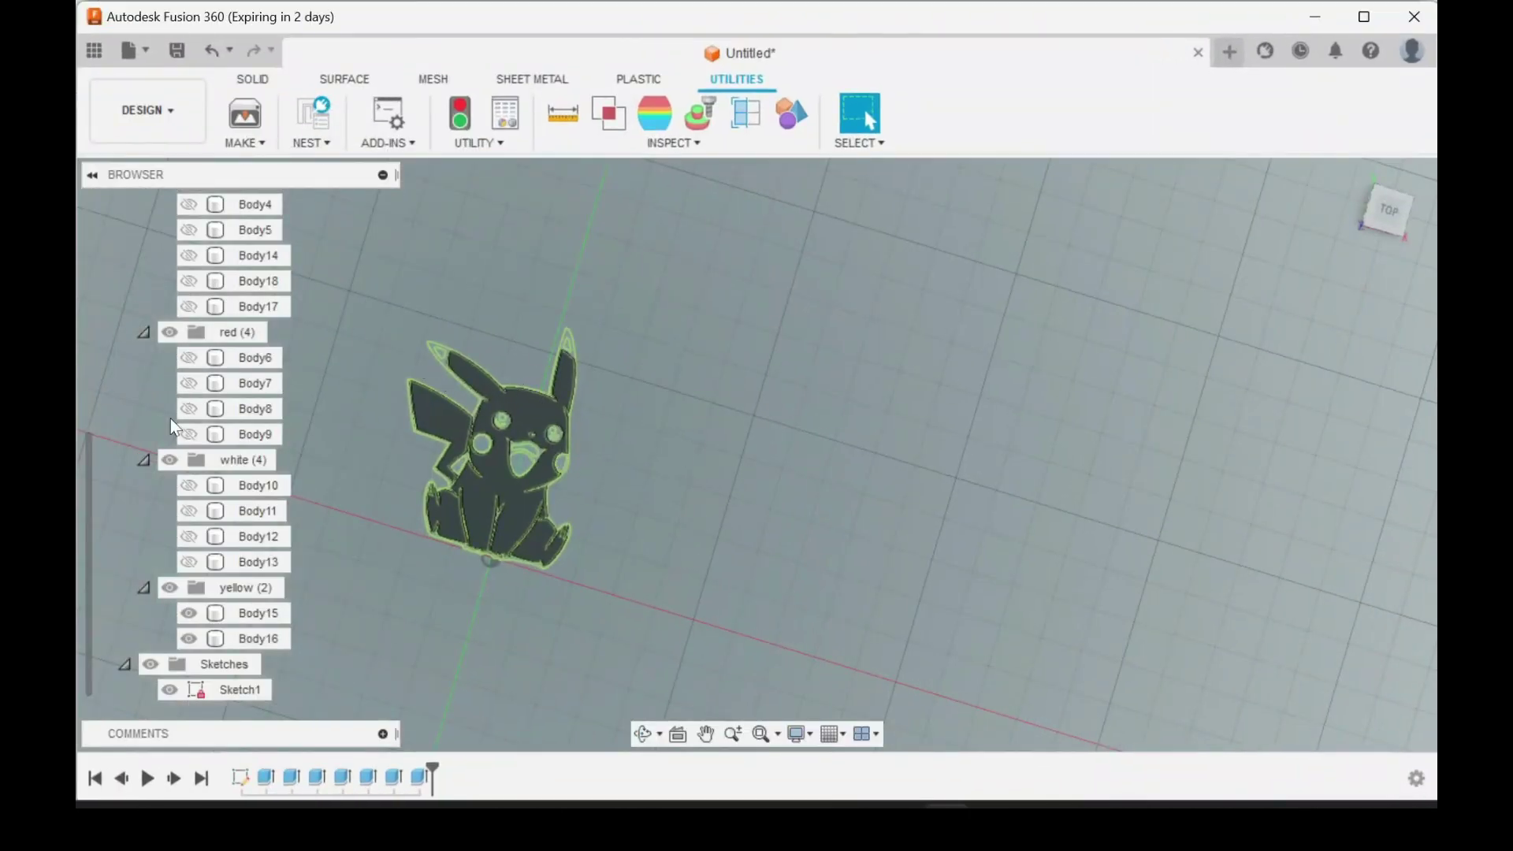
{"action": "left_click_drag", "start_coordinate": [90, 538], "coordinate": [153, 290]}
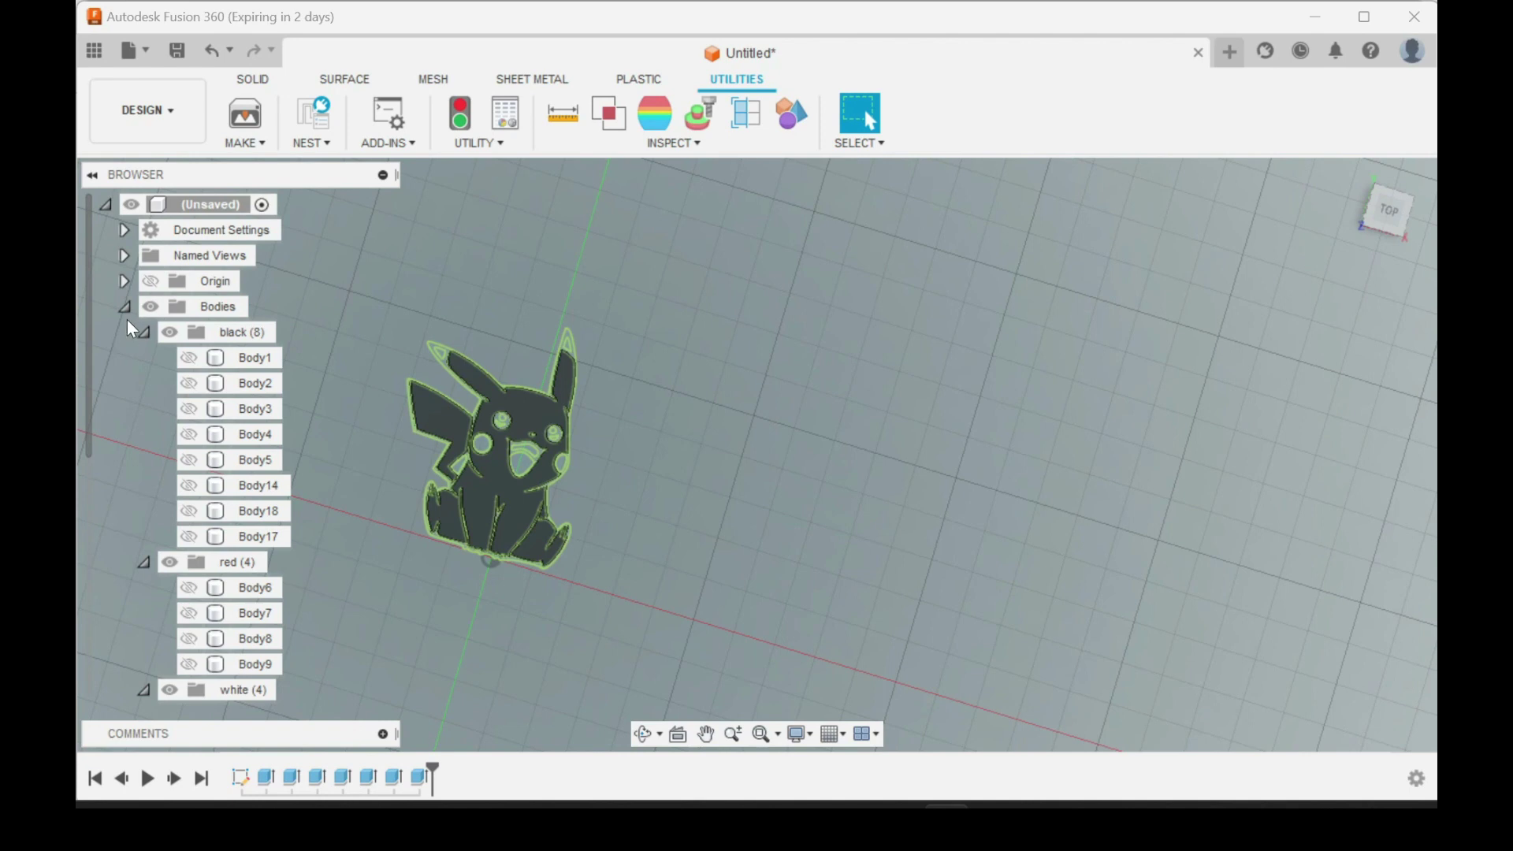
{"action": "scroll", "coordinate": [254, 508], "scroll_direction": "down", "scroll_amount": 5}
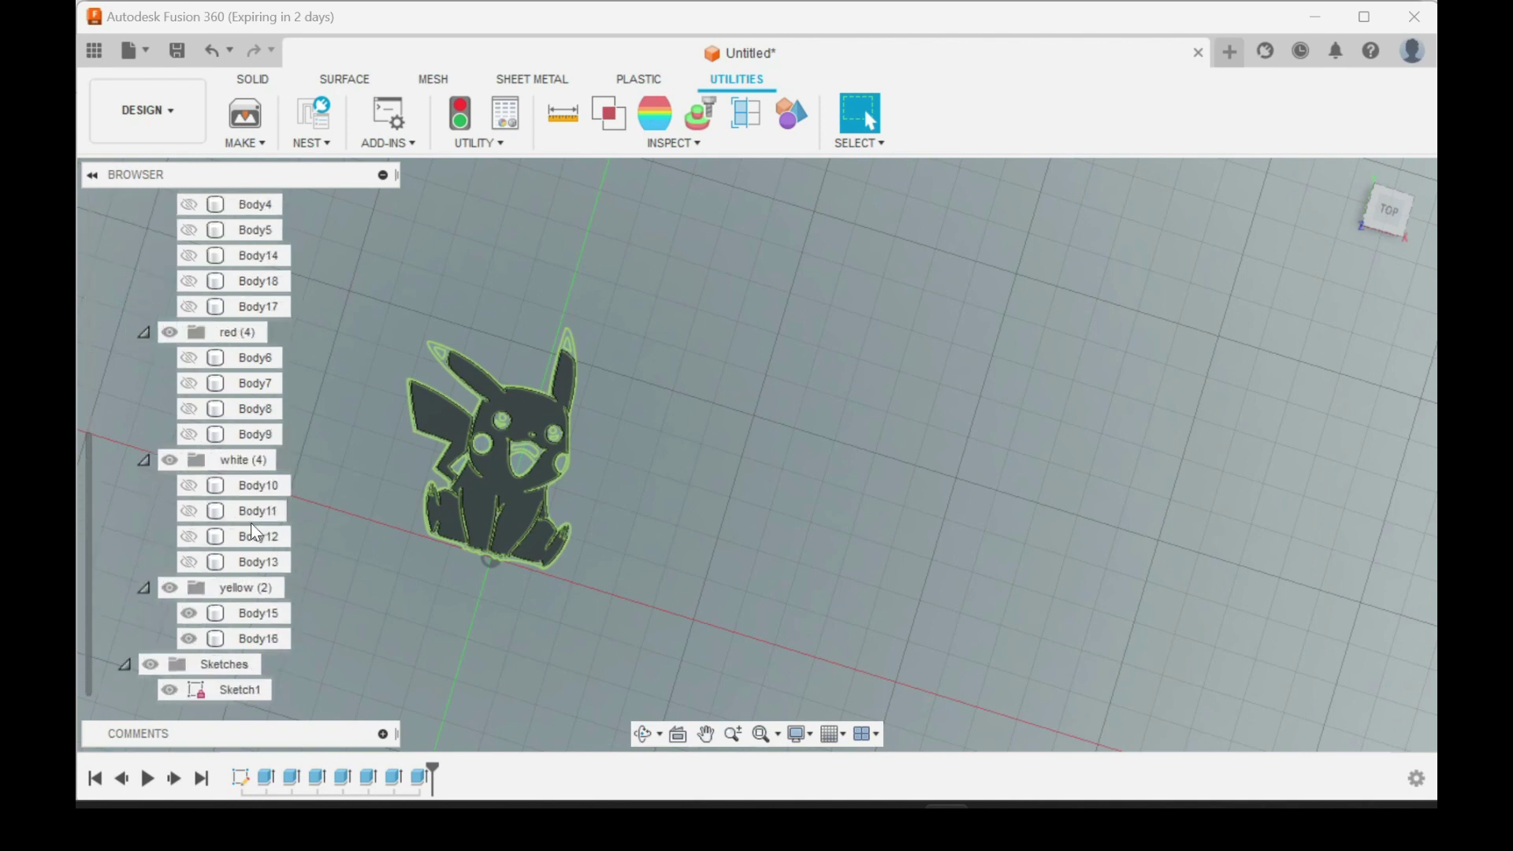
{"action": "left_click", "coordinate": [239, 614]}
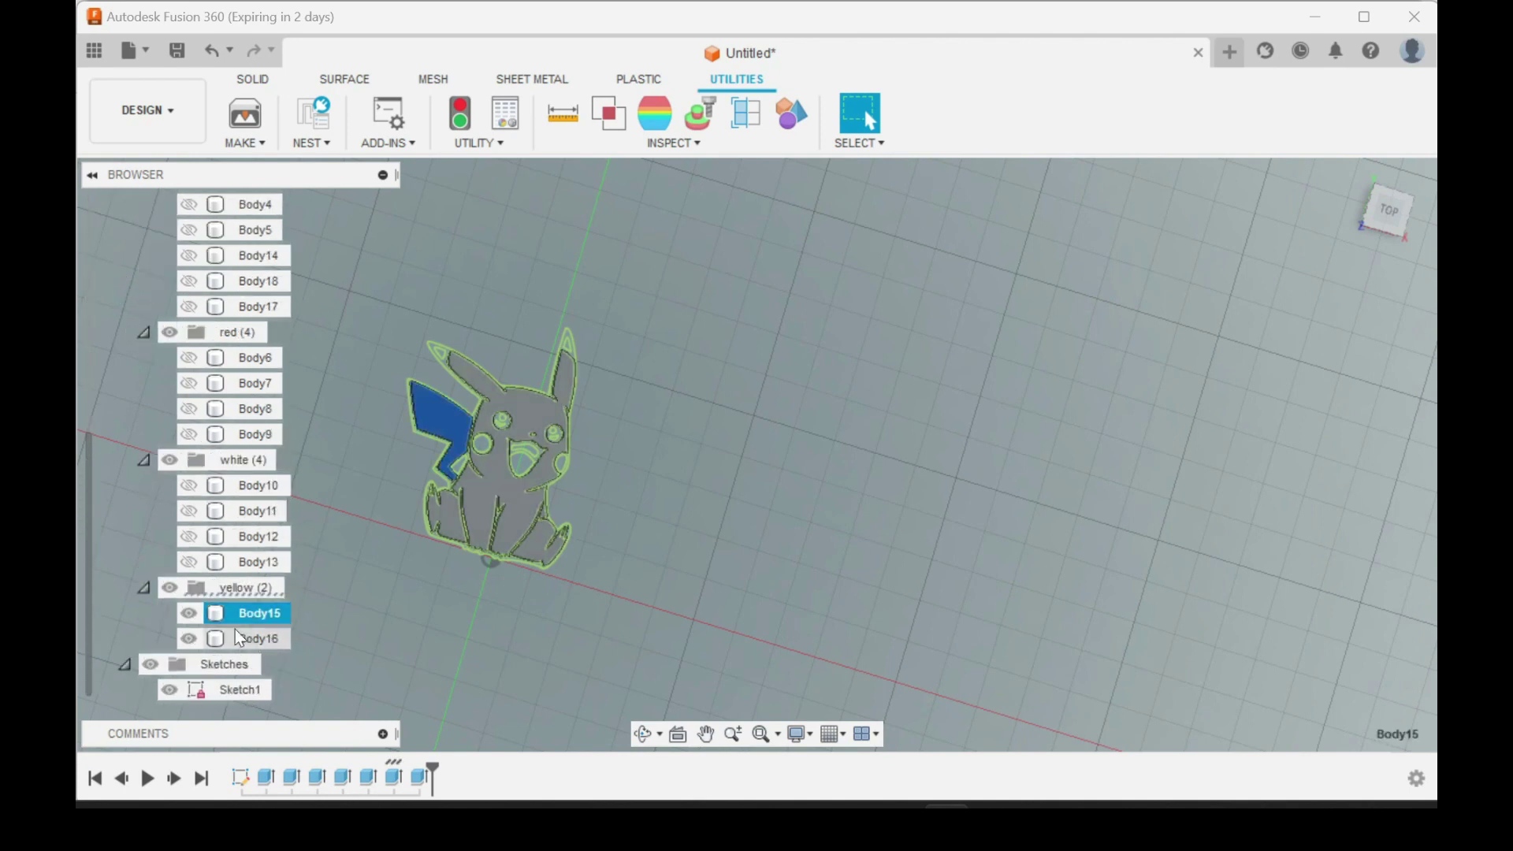
{"action": "left_click", "coordinate": [252, 631], "text": "shift"}
{"action": "right_click", "coordinate": [252, 630]}
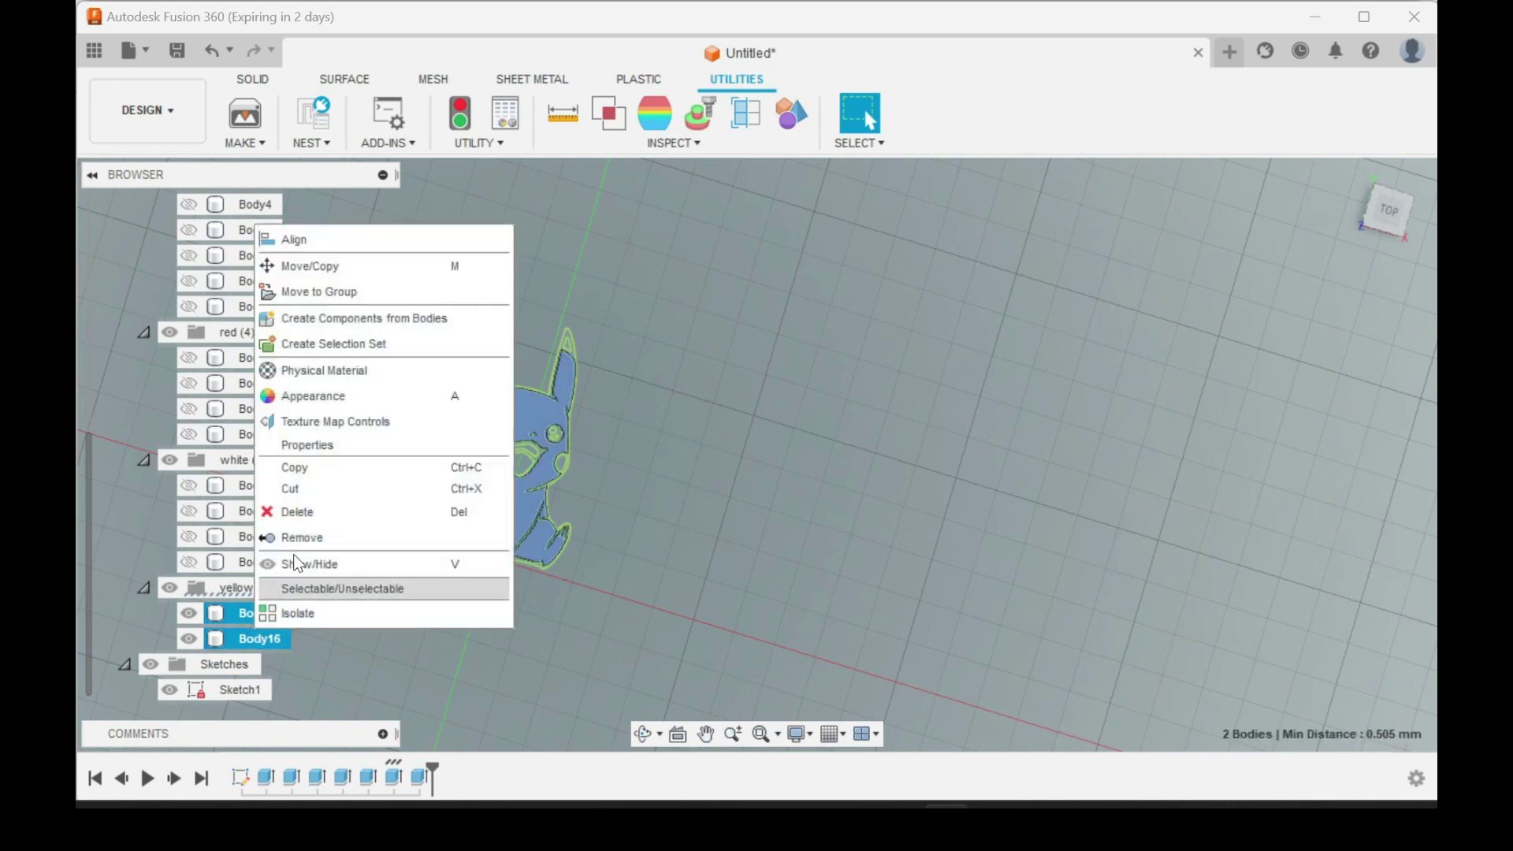
{"action": "left_click", "coordinate": [351, 564]}
Select all eight bodies in the black group, Body1 through Body17, and show them
{"action": "scroll", "coordinate": [294, 546], "scroll_direction": "up", "scroll_amount": 2}
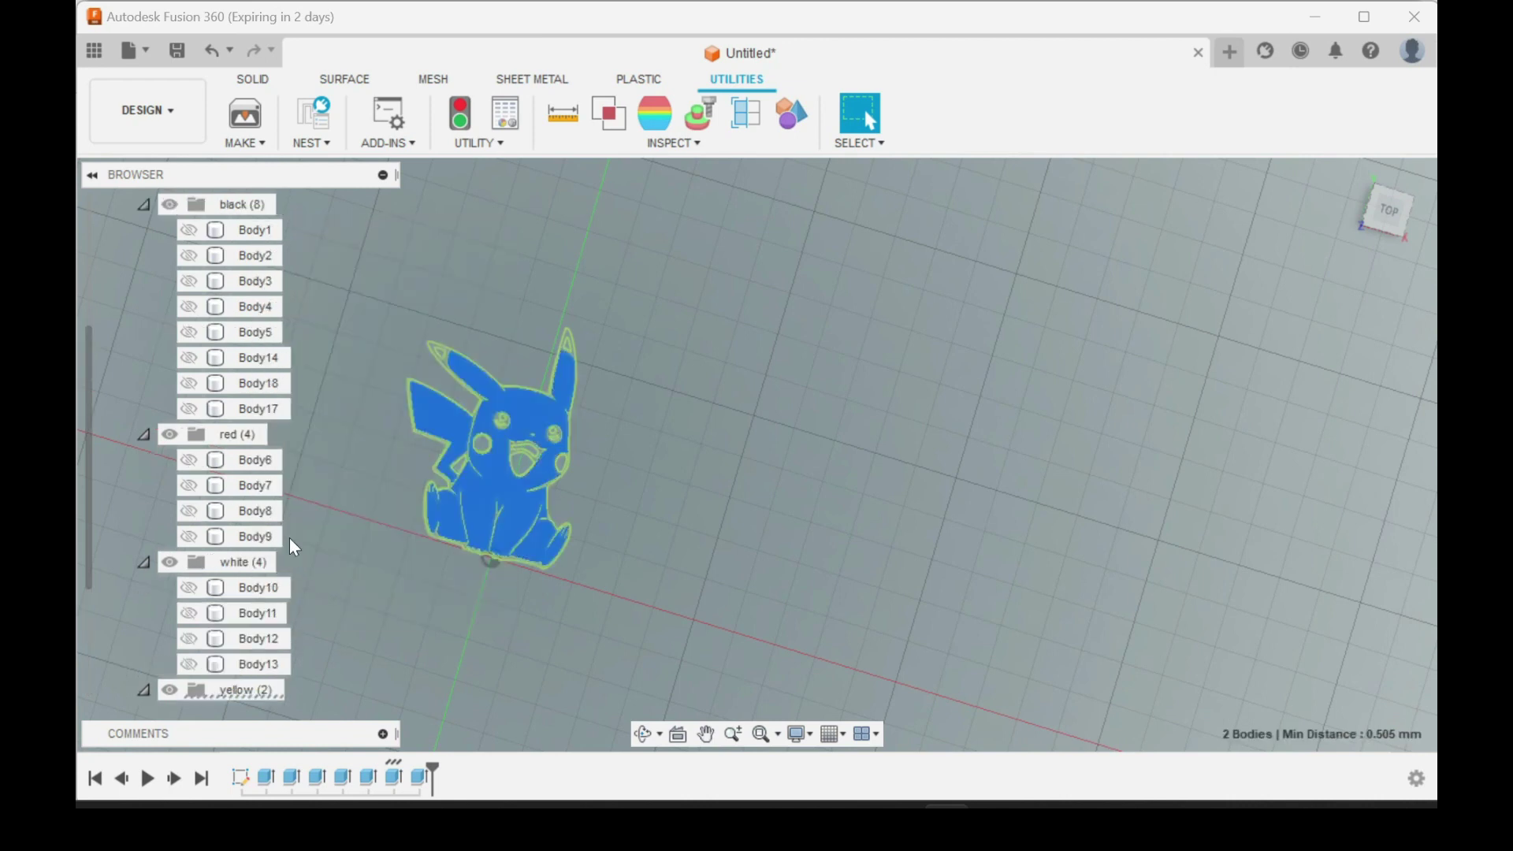
{"action": "scroll", "coordinate": [293, 546], "scroll_direction": "up", "scroll_amount": 3}
{"action": "left_click", "coordinate": [244, 332]}
{"action": "left_click", "coordinate": [264, 512]}
{"action": "right_click", "coordinate": [268, 514]}
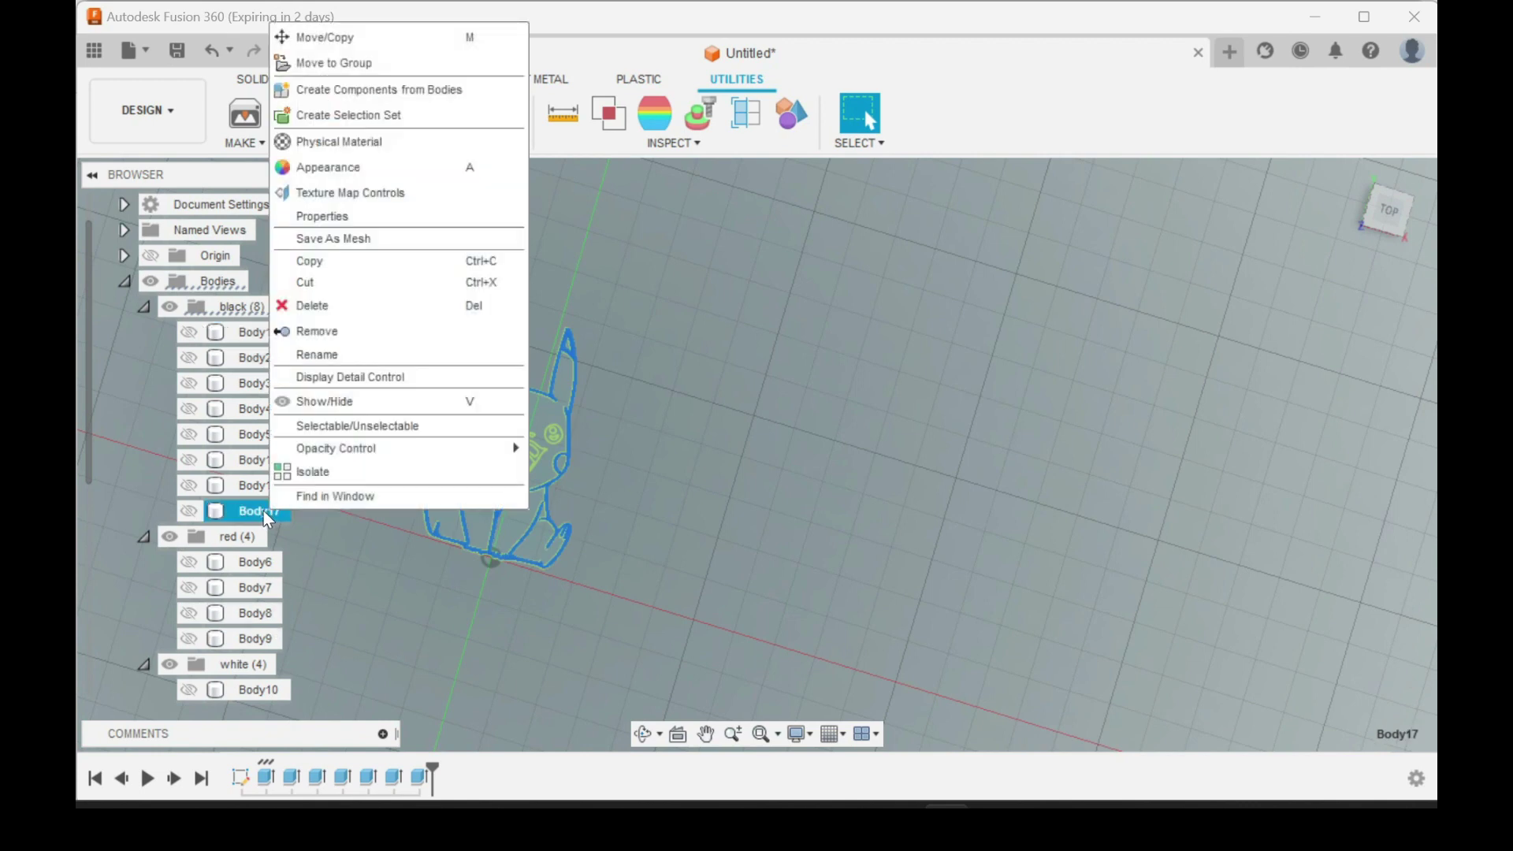
{"action": "left_click", "coordinate": [254, 342], "text": "shift"}
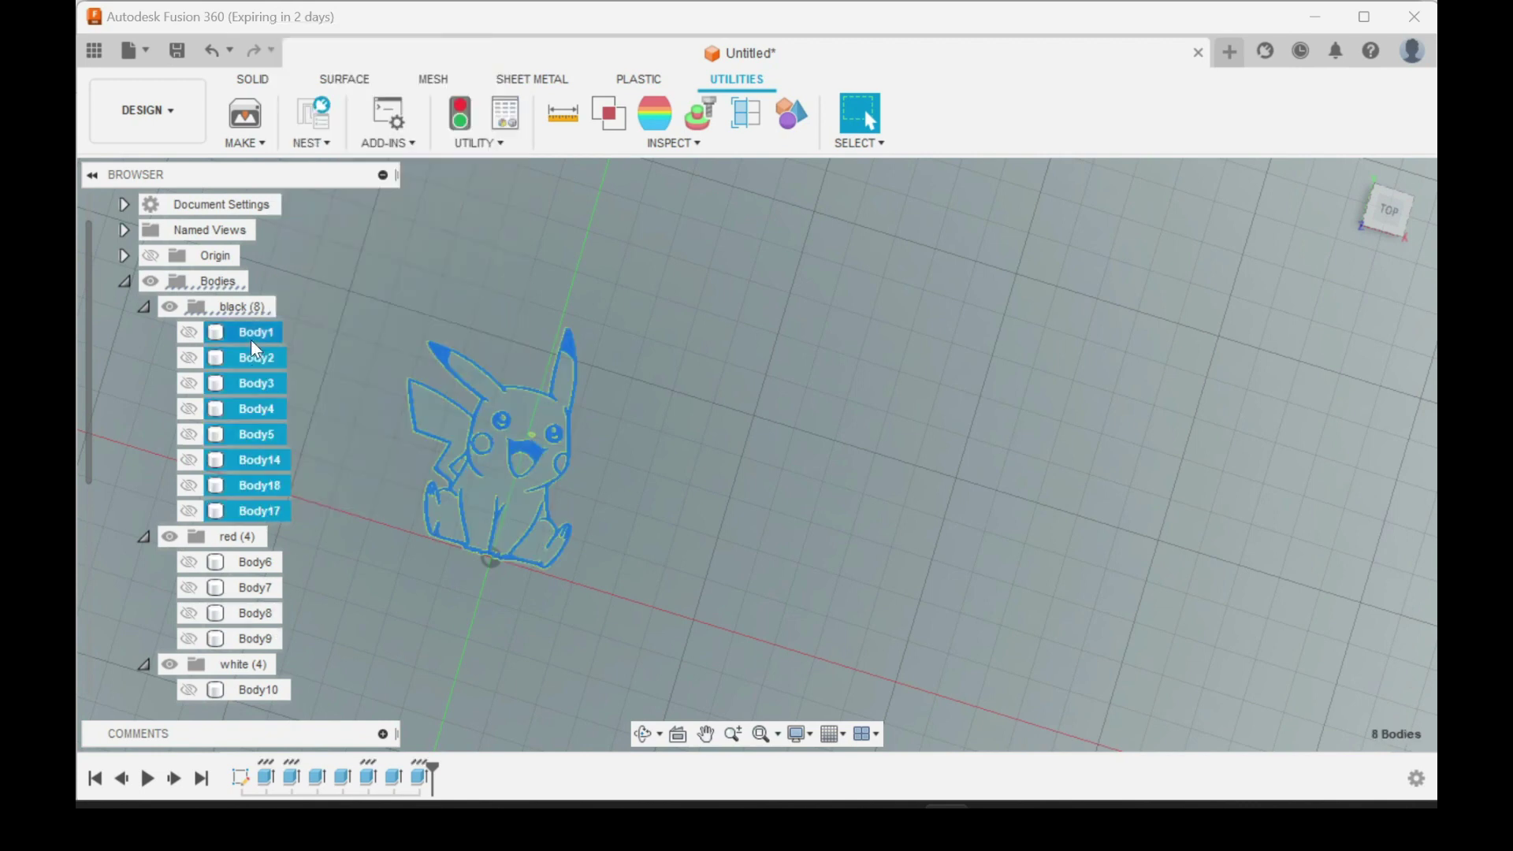
{"action": "right_click", "coordinate": [254, 349]}
{"action": "left_click", "coordinate": [339, 663]}
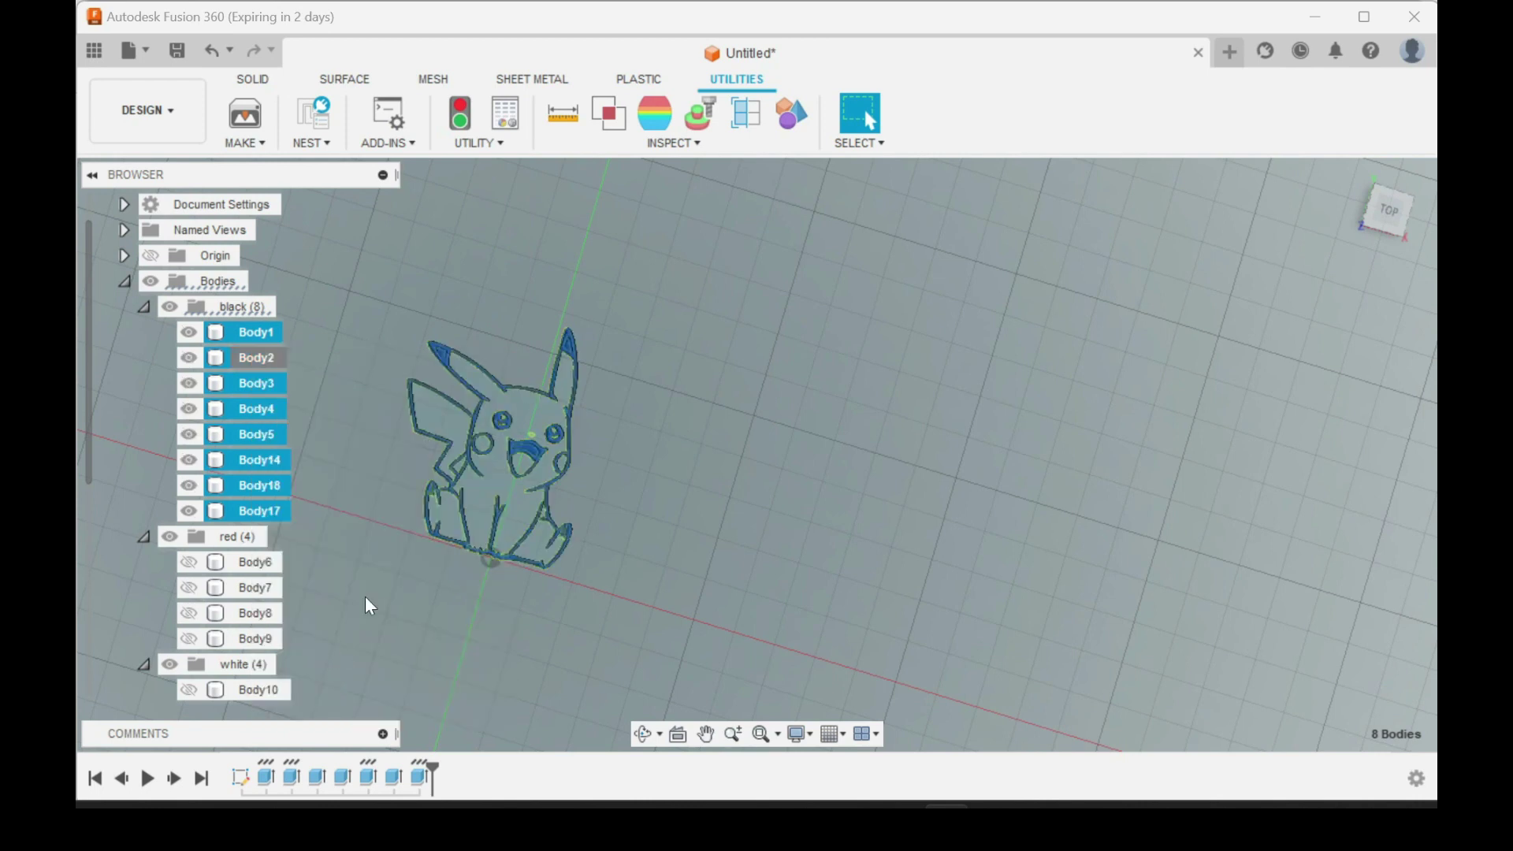
Collapse the black, red, white and yellow body groups in the browser tree
{"action": "left_click", "coordinate": [143, 306]}
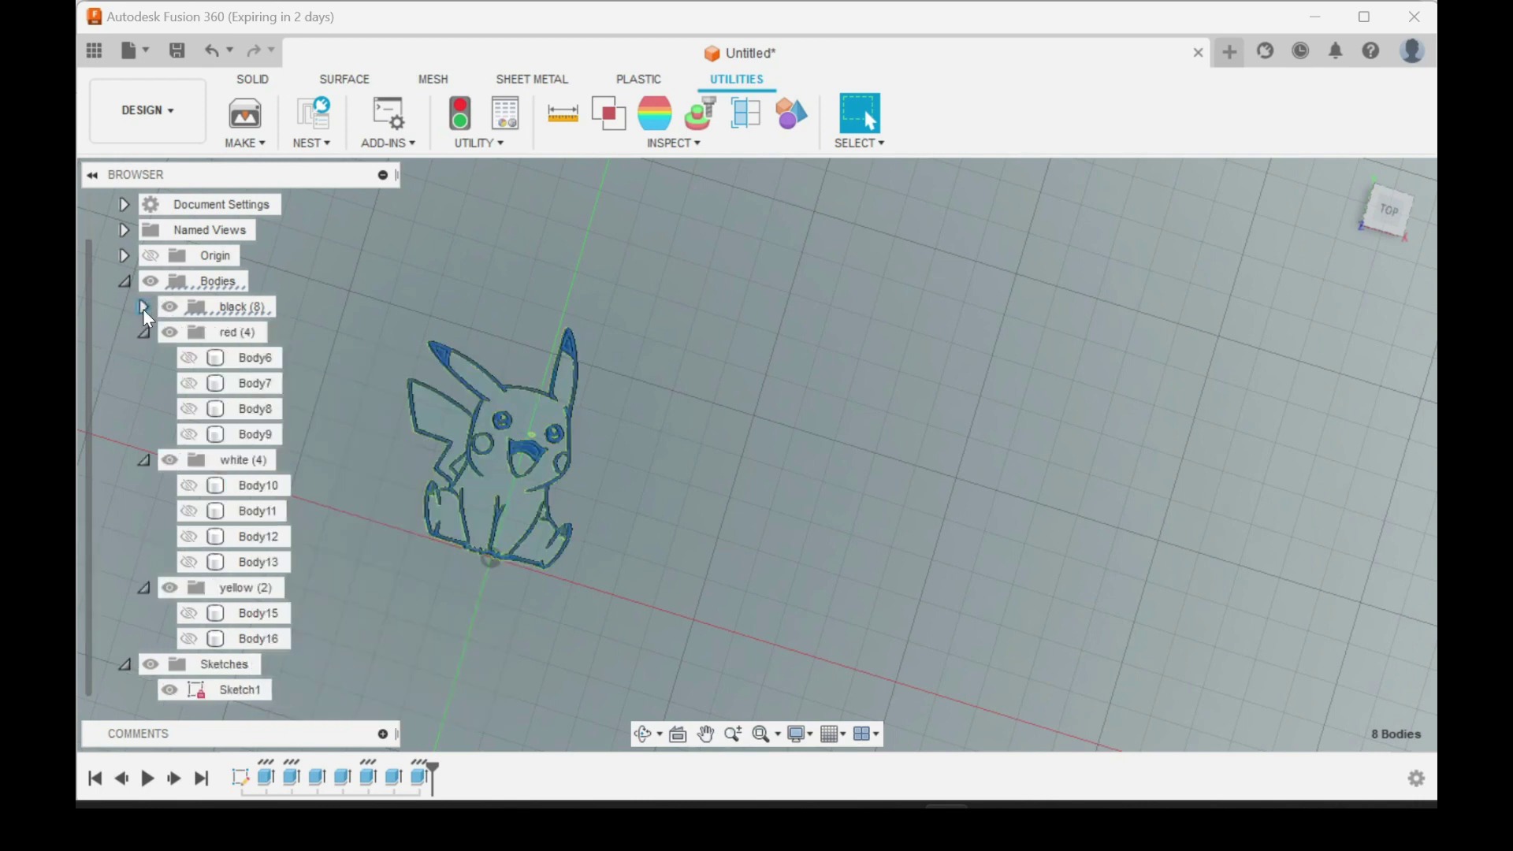
{"action": "left_click", "coordinate": [144, 332]}
{"action": "left_click", "coordinate": [144, 384]}
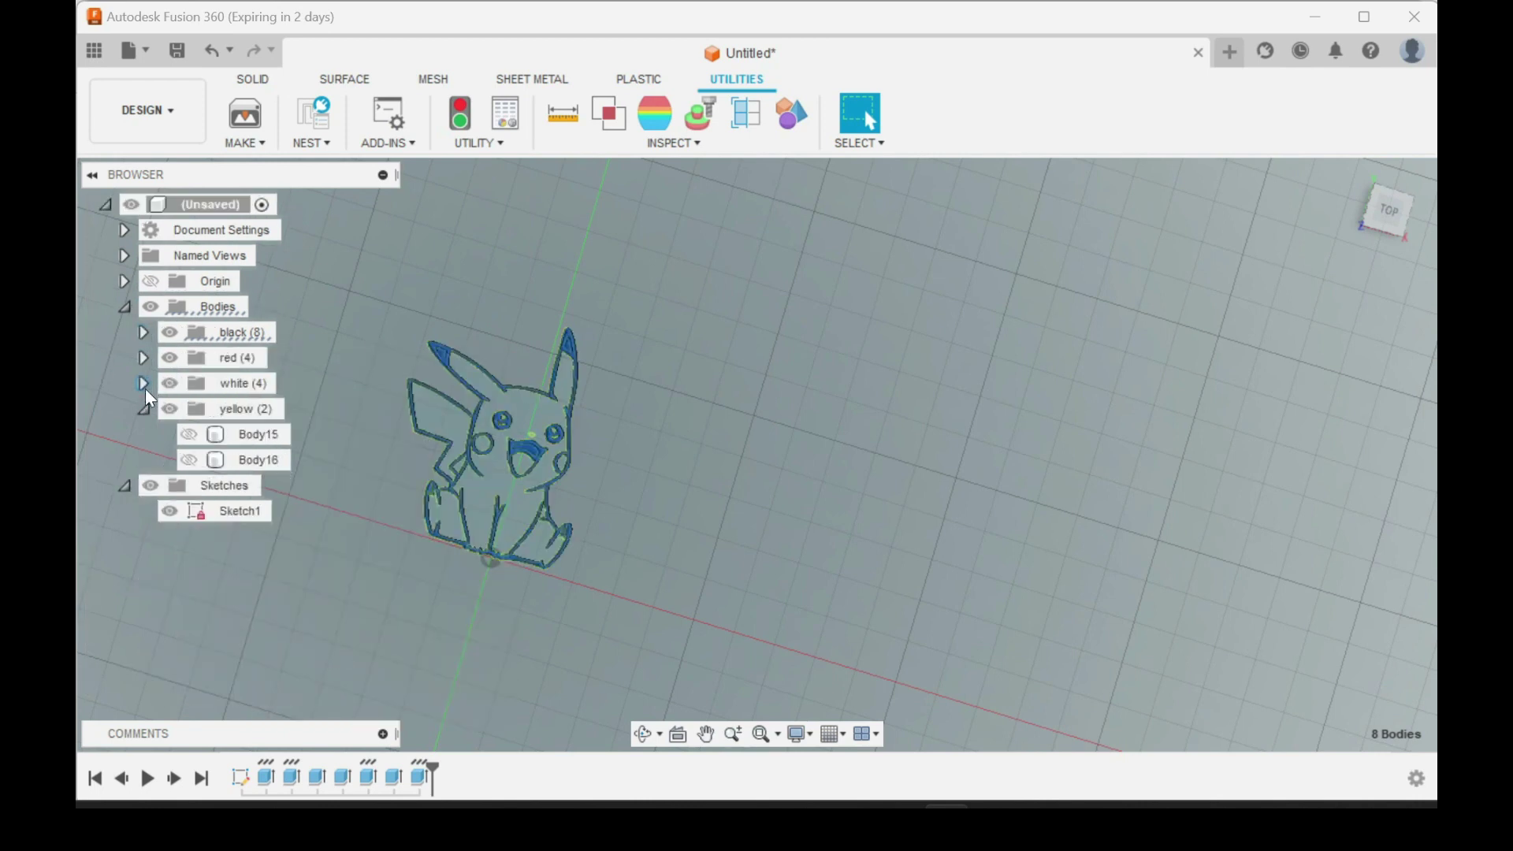
{"action": "left_click", "coordinate": [144, 408]}
{"action": "left_click", "coordinate": [231, 436]}
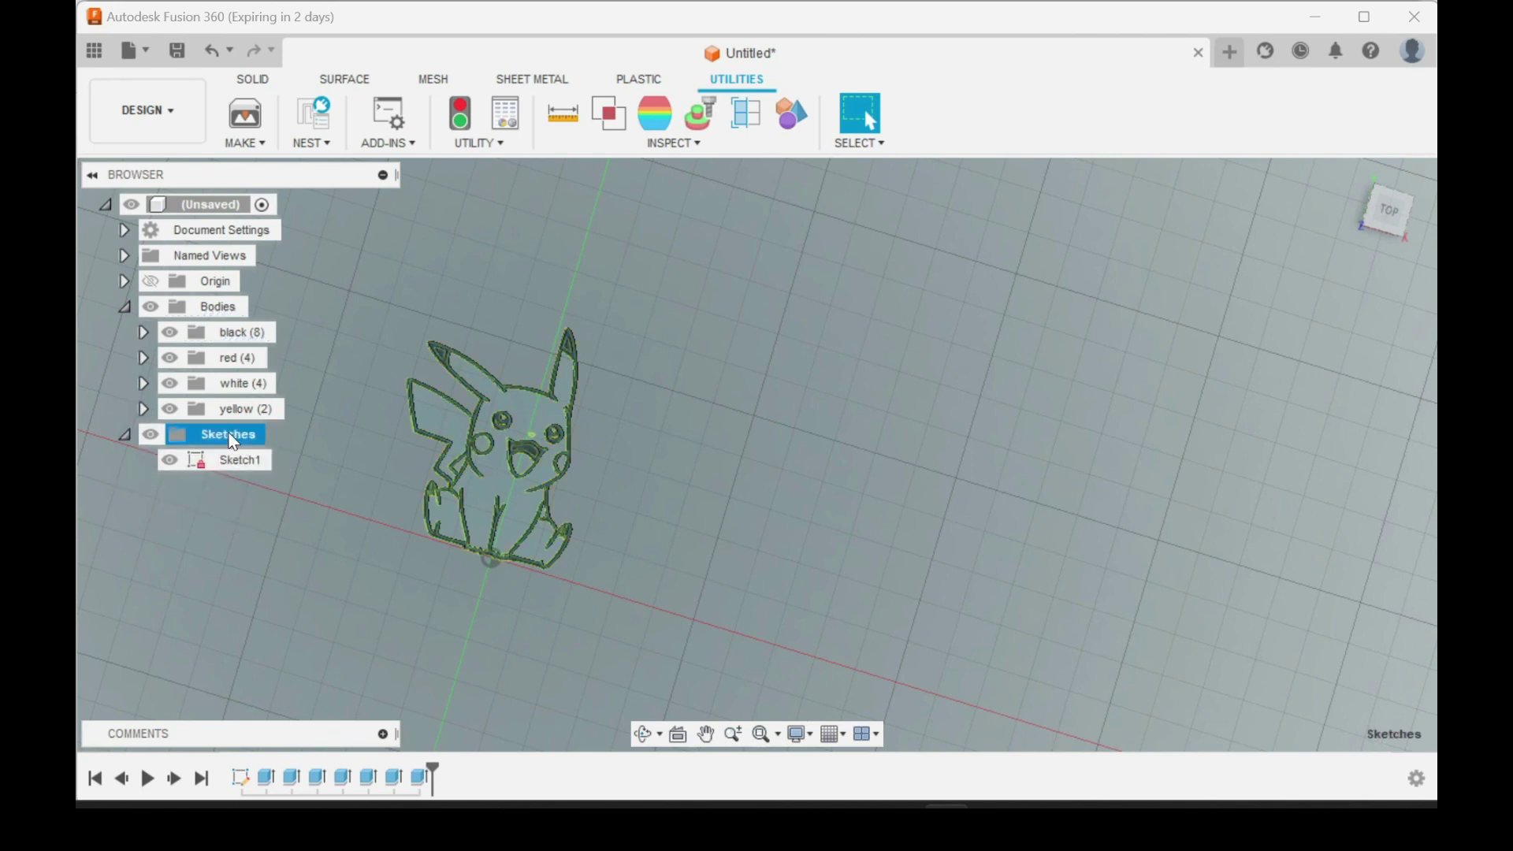
Create a new sketch on the horizontal origin plane under the Pikachu outline and cancel the Hole command
{"action": "left_click", "coordinate": [253, 79]}
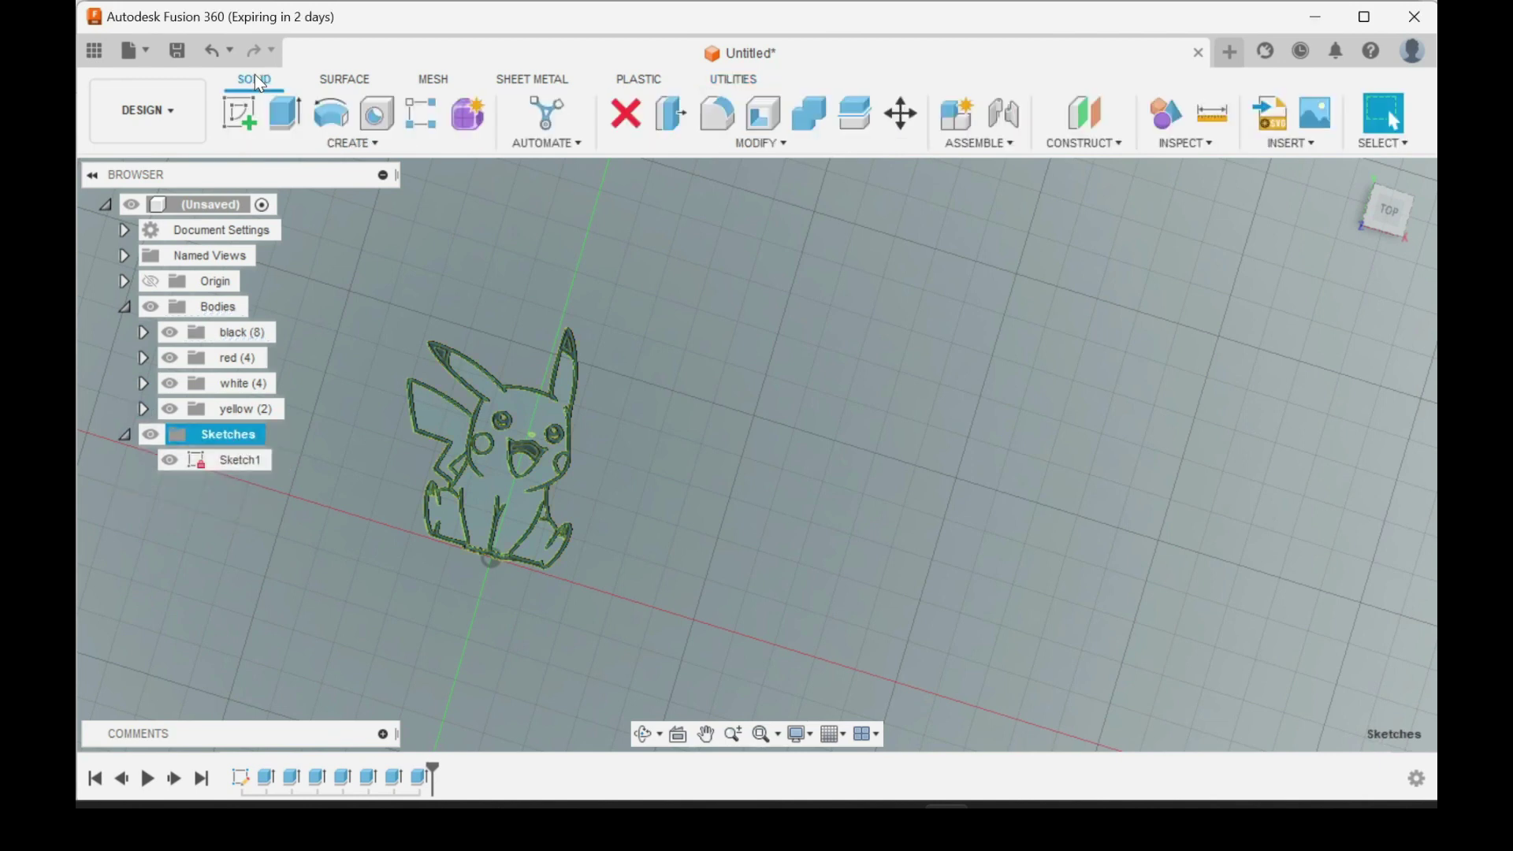
{"action": "left_click", "coordinate": [234, 112]}
{"action": "left_click", "coordinate": [605, 525]}
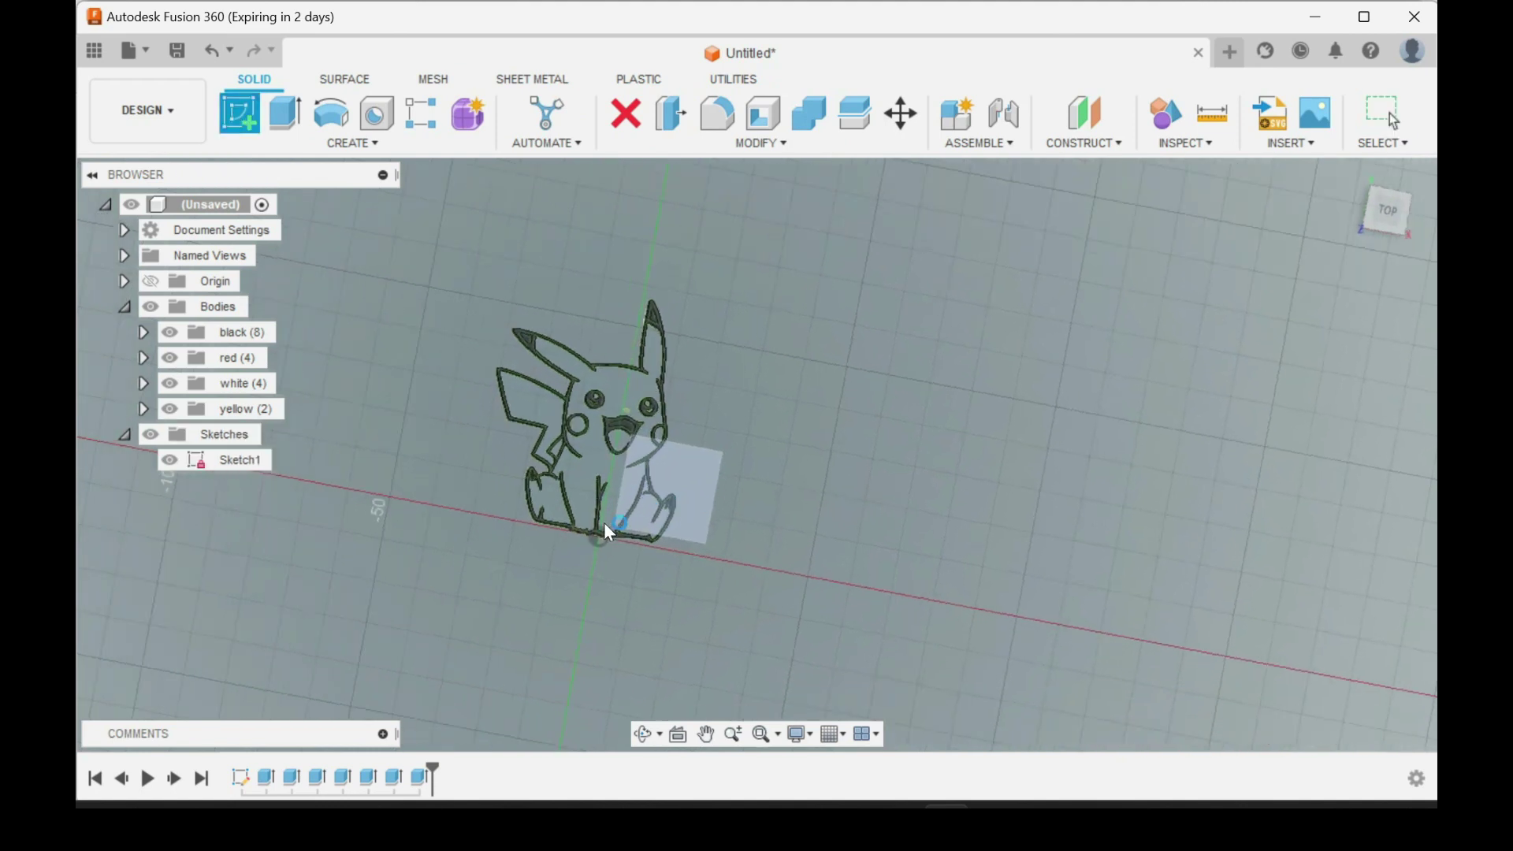
{"action": "right_click_drag", "start_coordinate": [399, 430], "coordinate": [398, 422]}
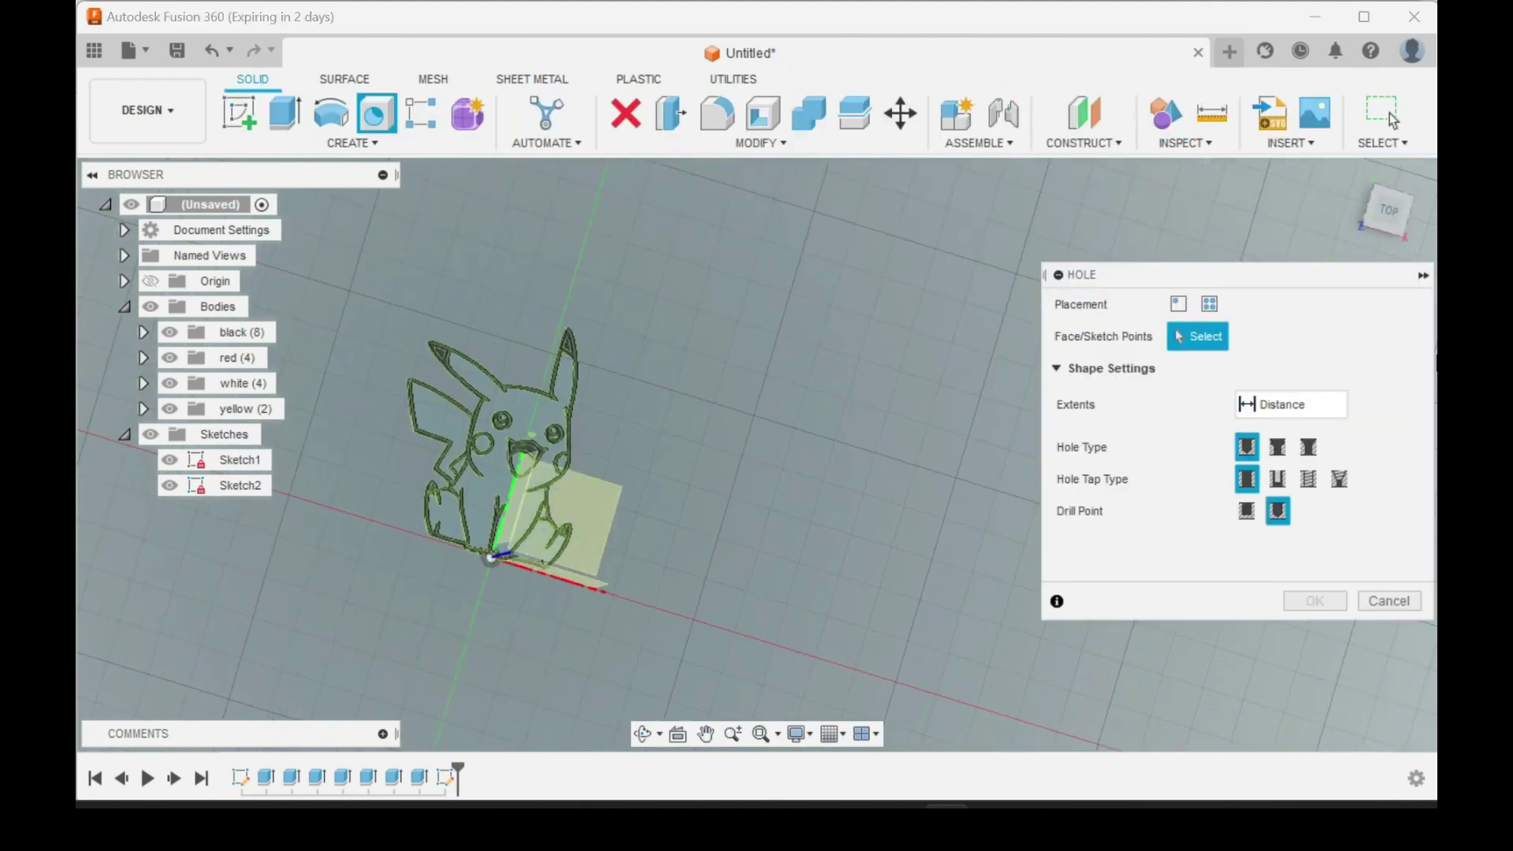
{"action": "left_click", "coordinate": [1389, 599]}
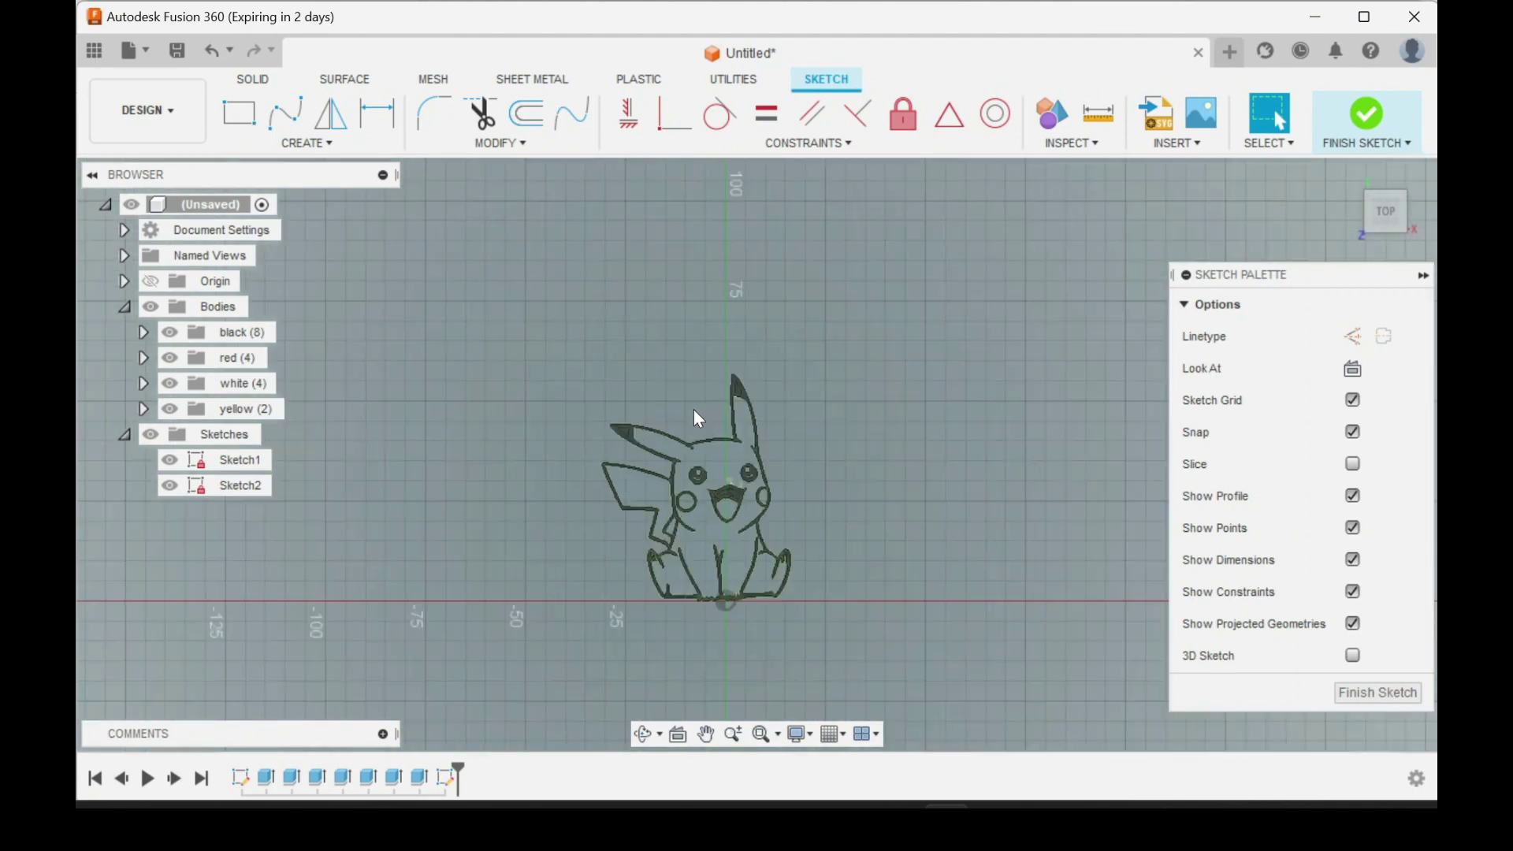
Draw a 2-point circle about 10 mm in diameter between the ears, starting on the outline at the top of the head
{"action": "scroll", "coordinate": [716, 268], "scroll_direction": "up", "scroll_amount": 5}
{"action": "scroll", "coordinate": [638, 347], "scroll_direction": "up", "scroll_amount": 4}
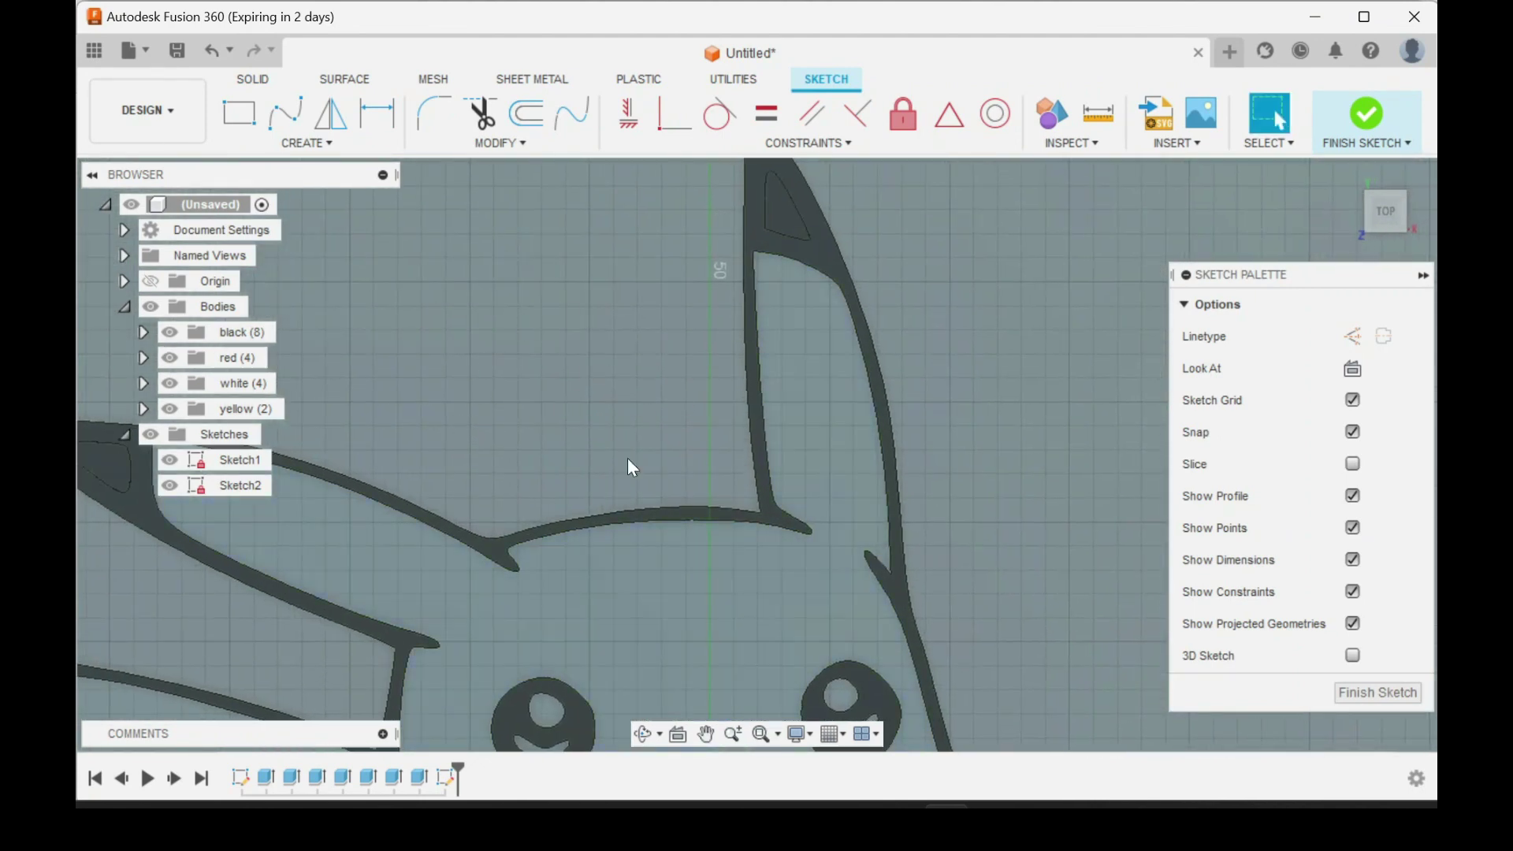
{"action": "left_click", "coordinate": [315, 145]}
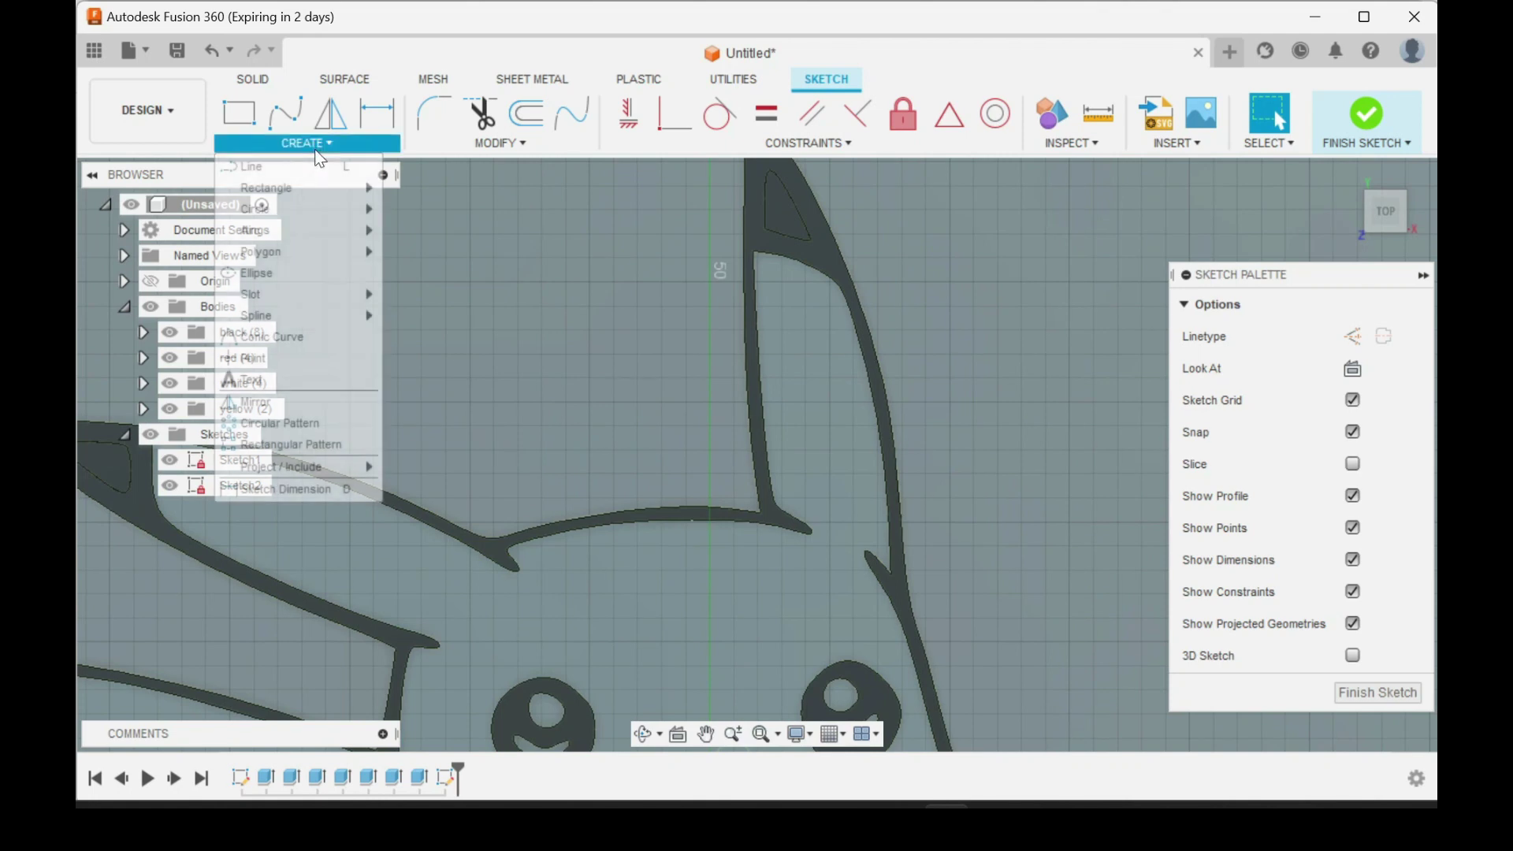
{"action": "mouse_move", "coordinate": [305, 210]}
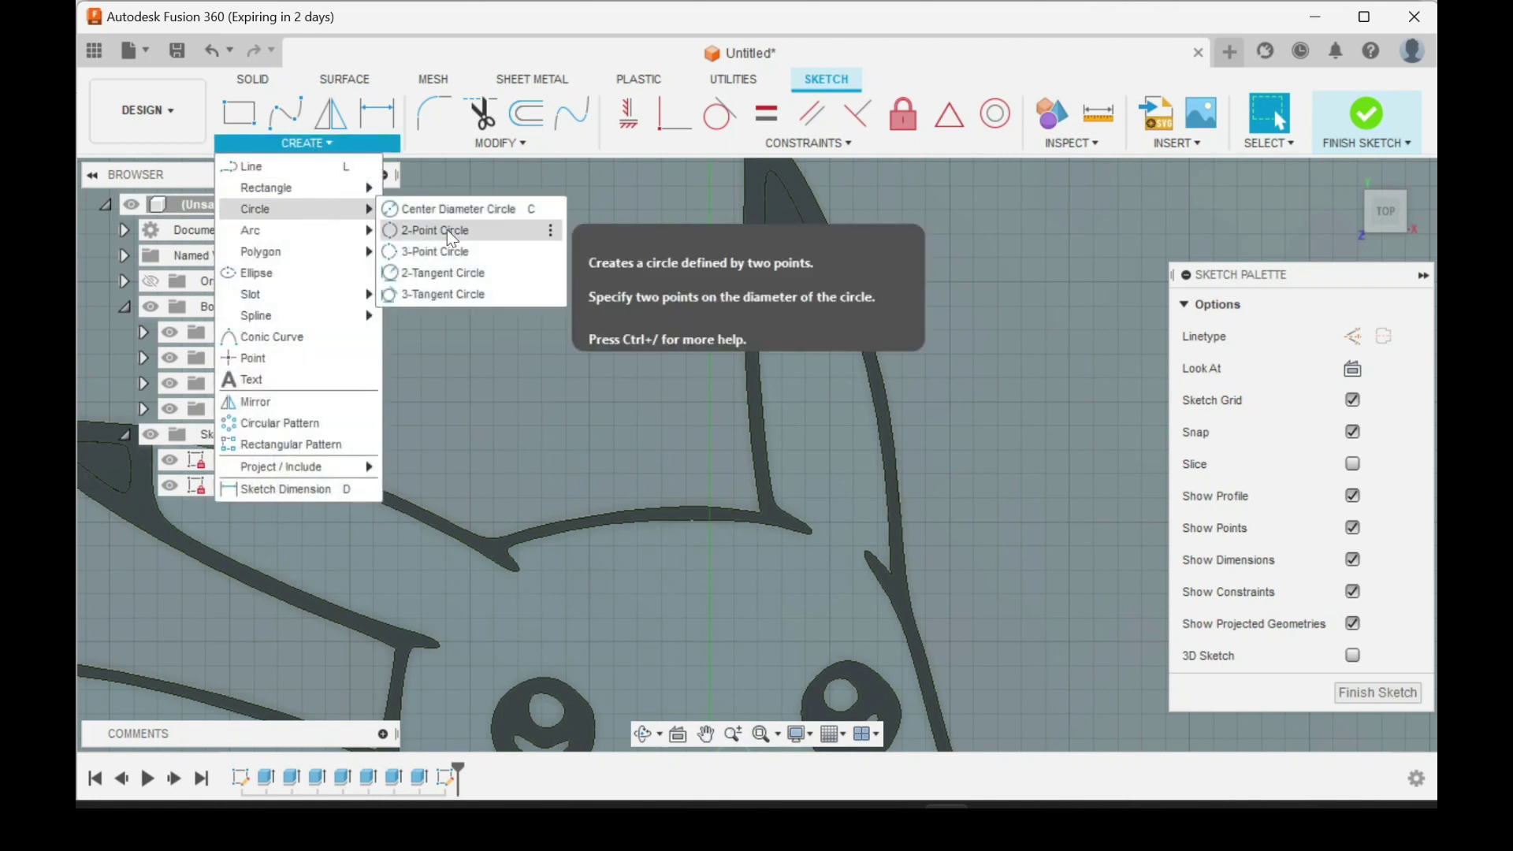
{"action": "left_click", "coordinate": [405, 234]}
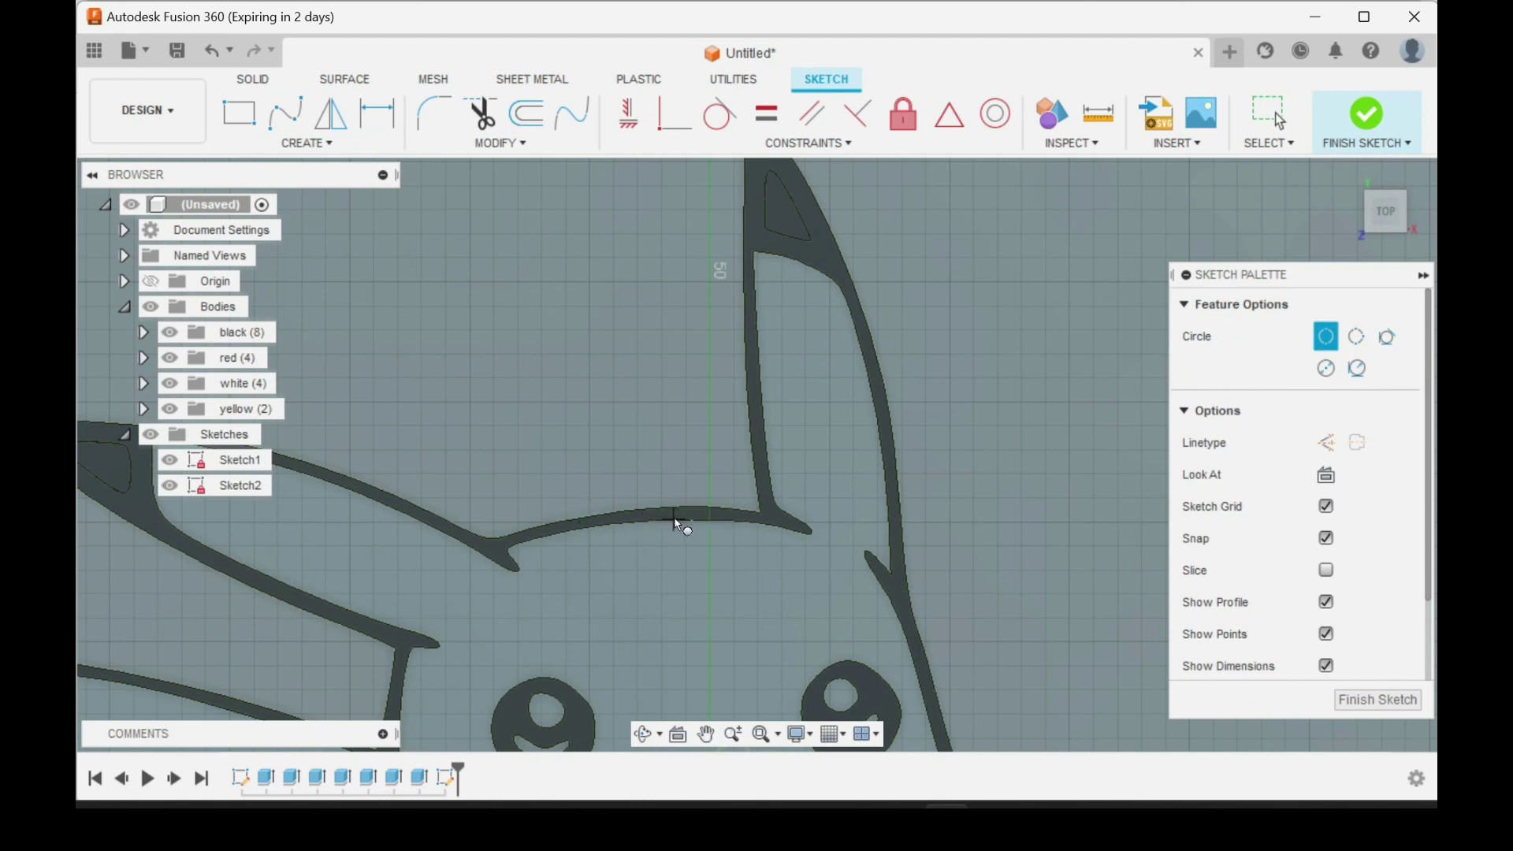
{"action": "left_click", "coordinate": [646, 515]}
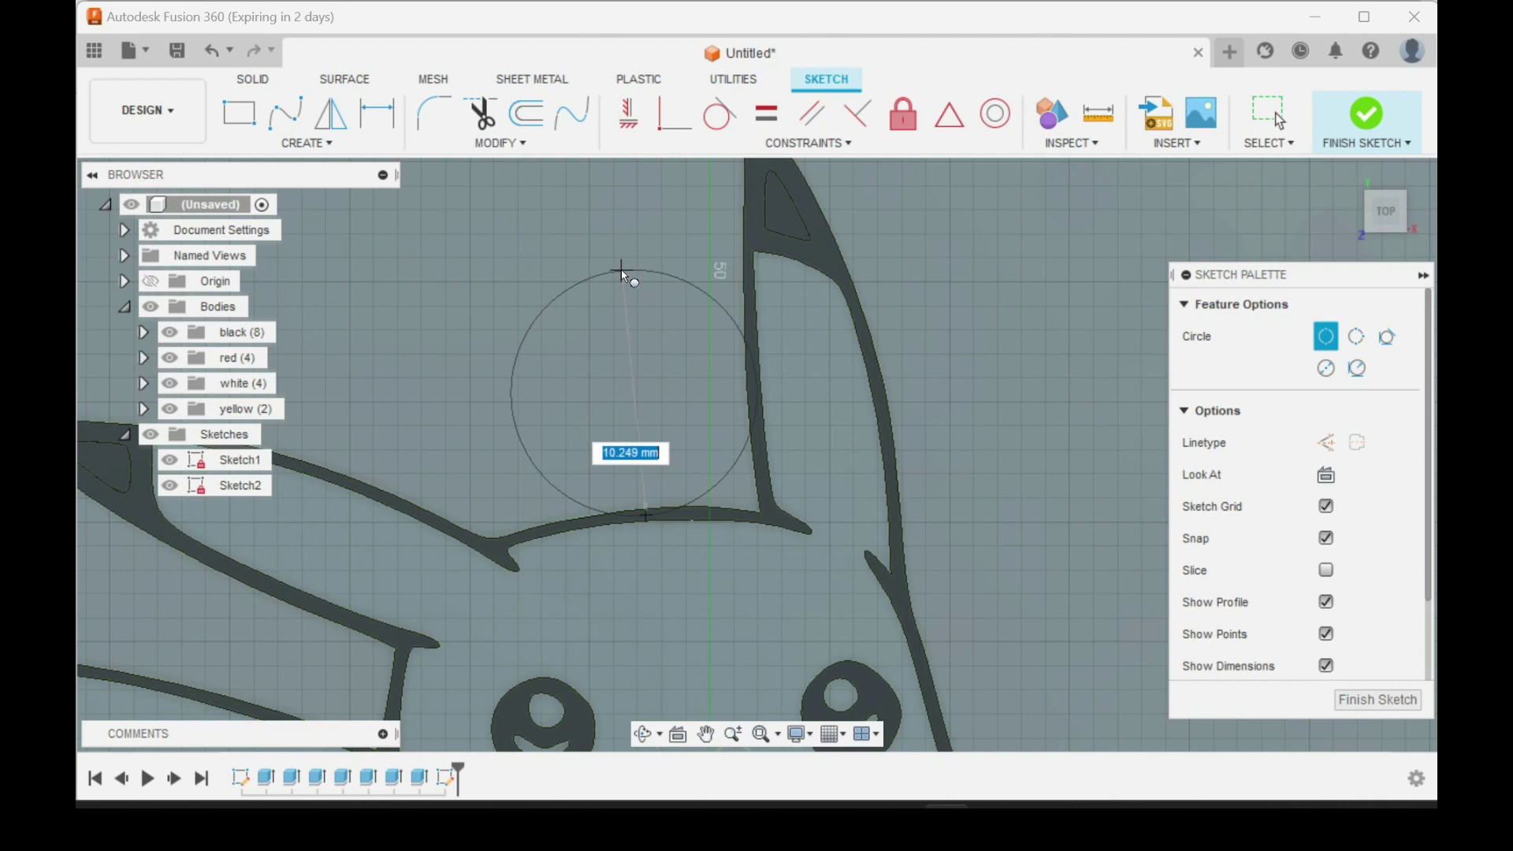
{"action": "left_click", "coordinate": [622, 275]}
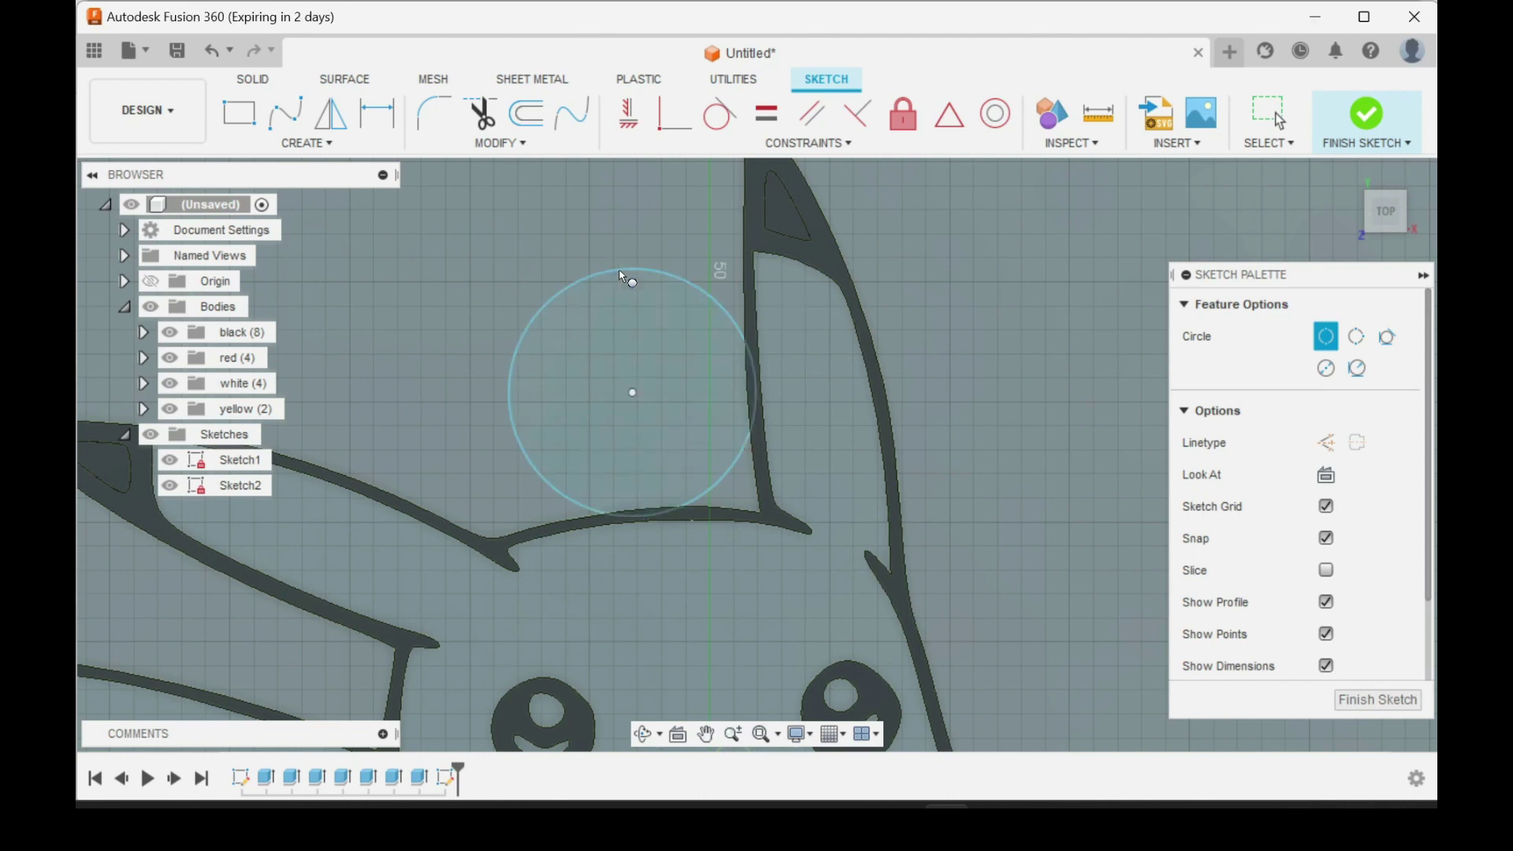
Draw a centre diameter circle of 6 mm concentric with the larger circle, and finish the sketch
{"action": "left_click", "coordinate": [325, 138]}
{"action": "mouse_move", "coordinate": [309, 203]}
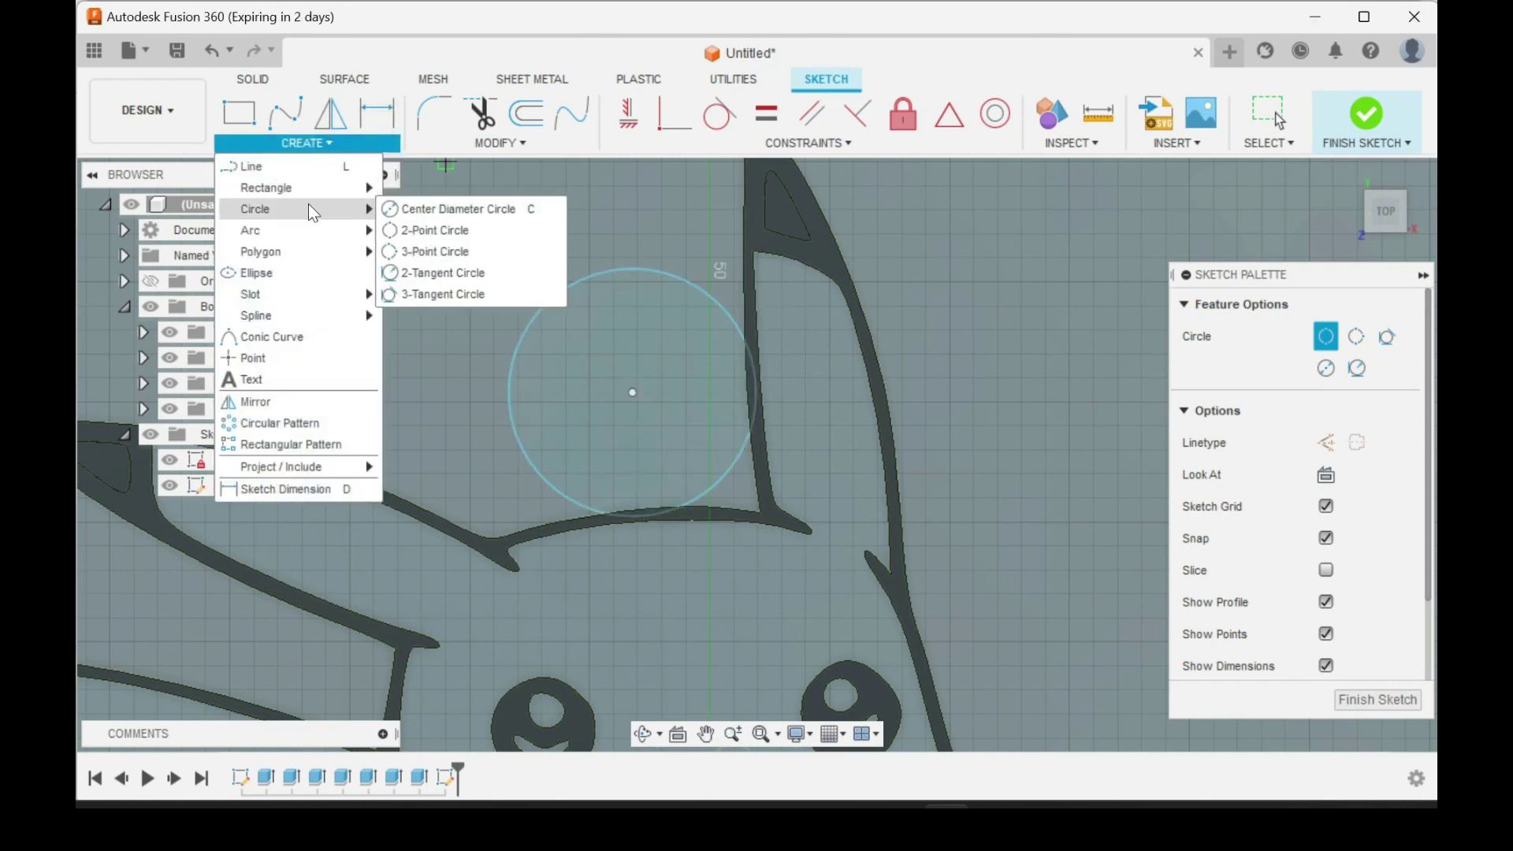
{"action": "left_click", "coordinate": [445, 211]}
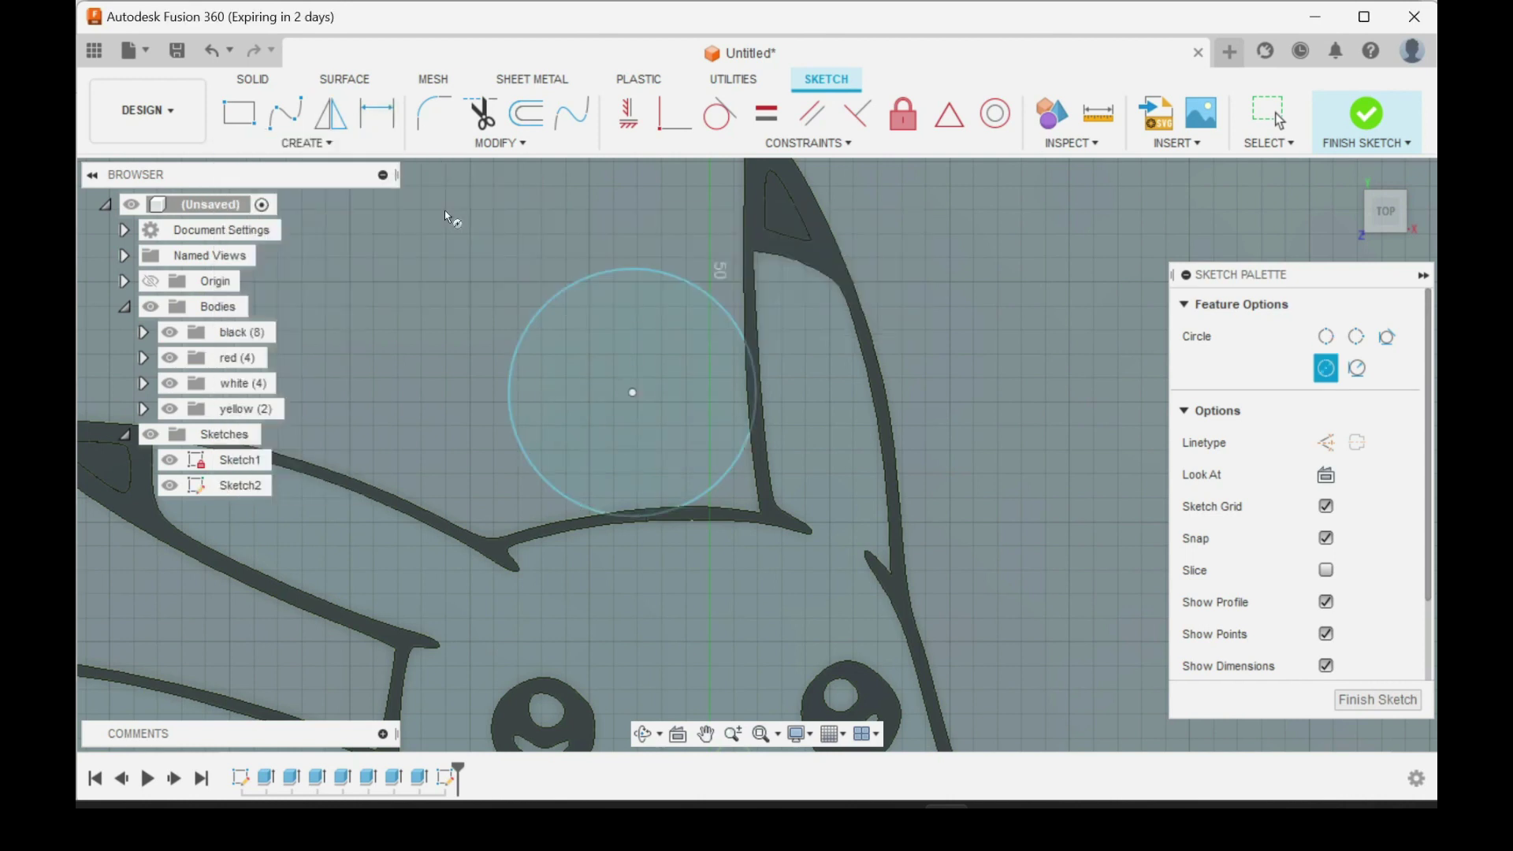
{"action": "left_click", "coordinate": [633, 393]}
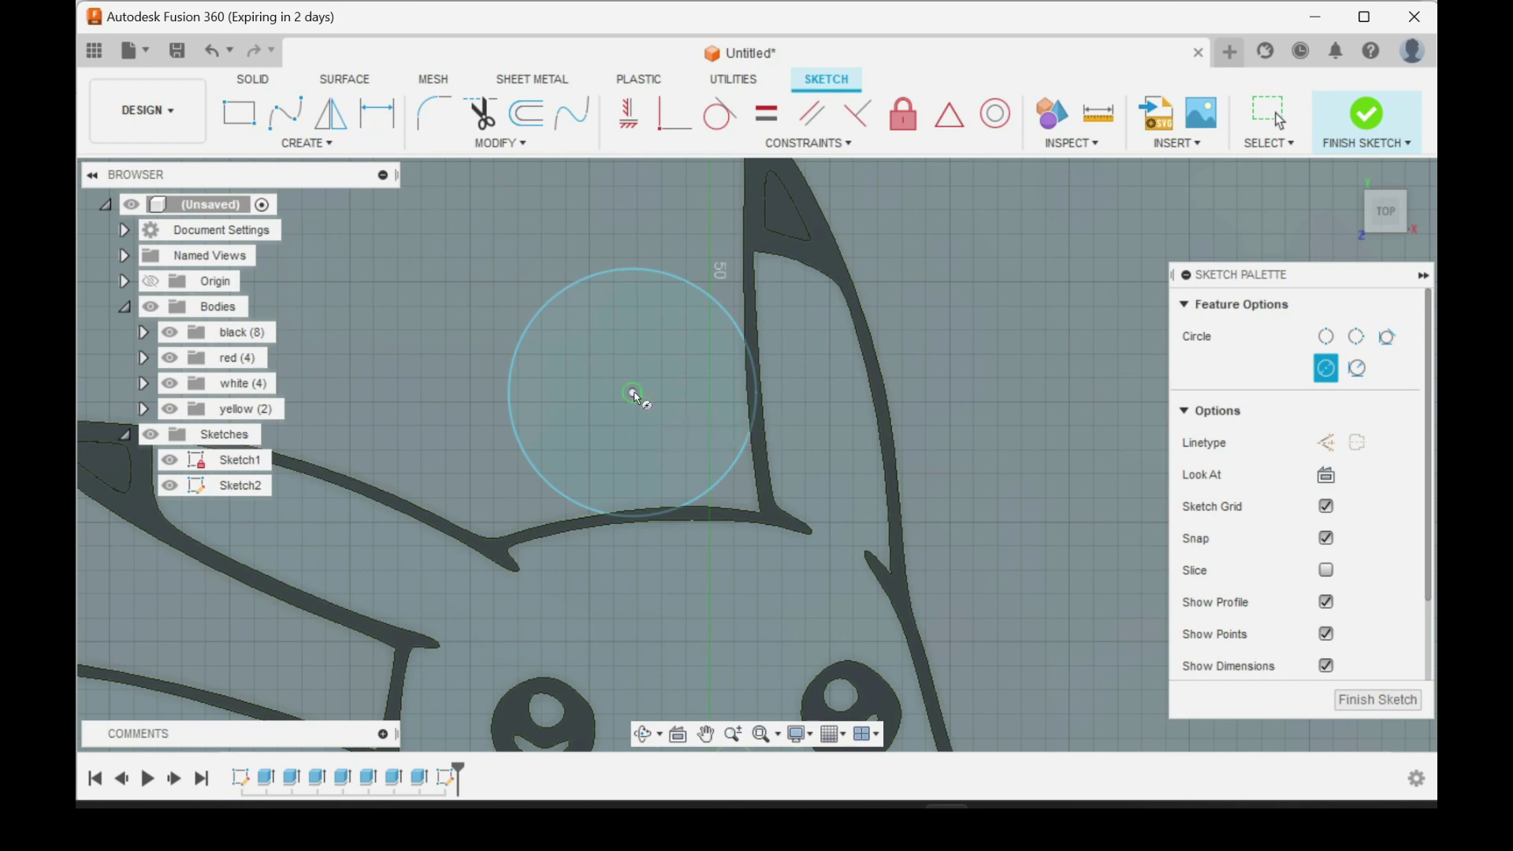
{"action": "left_click", "coordinate": [660, 450]}
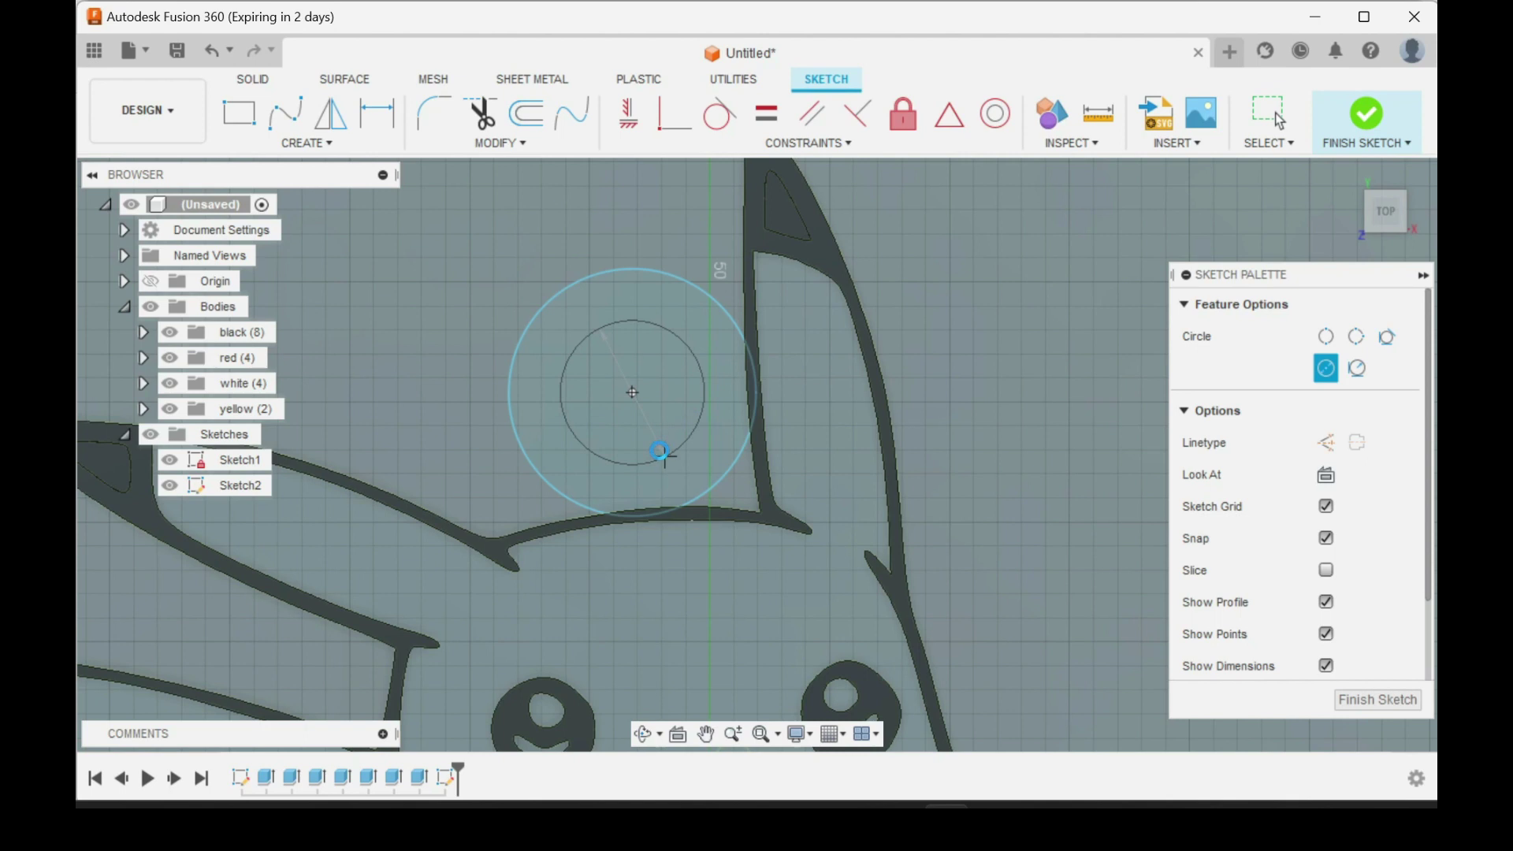
{"action": "key", "text": "Escape"}
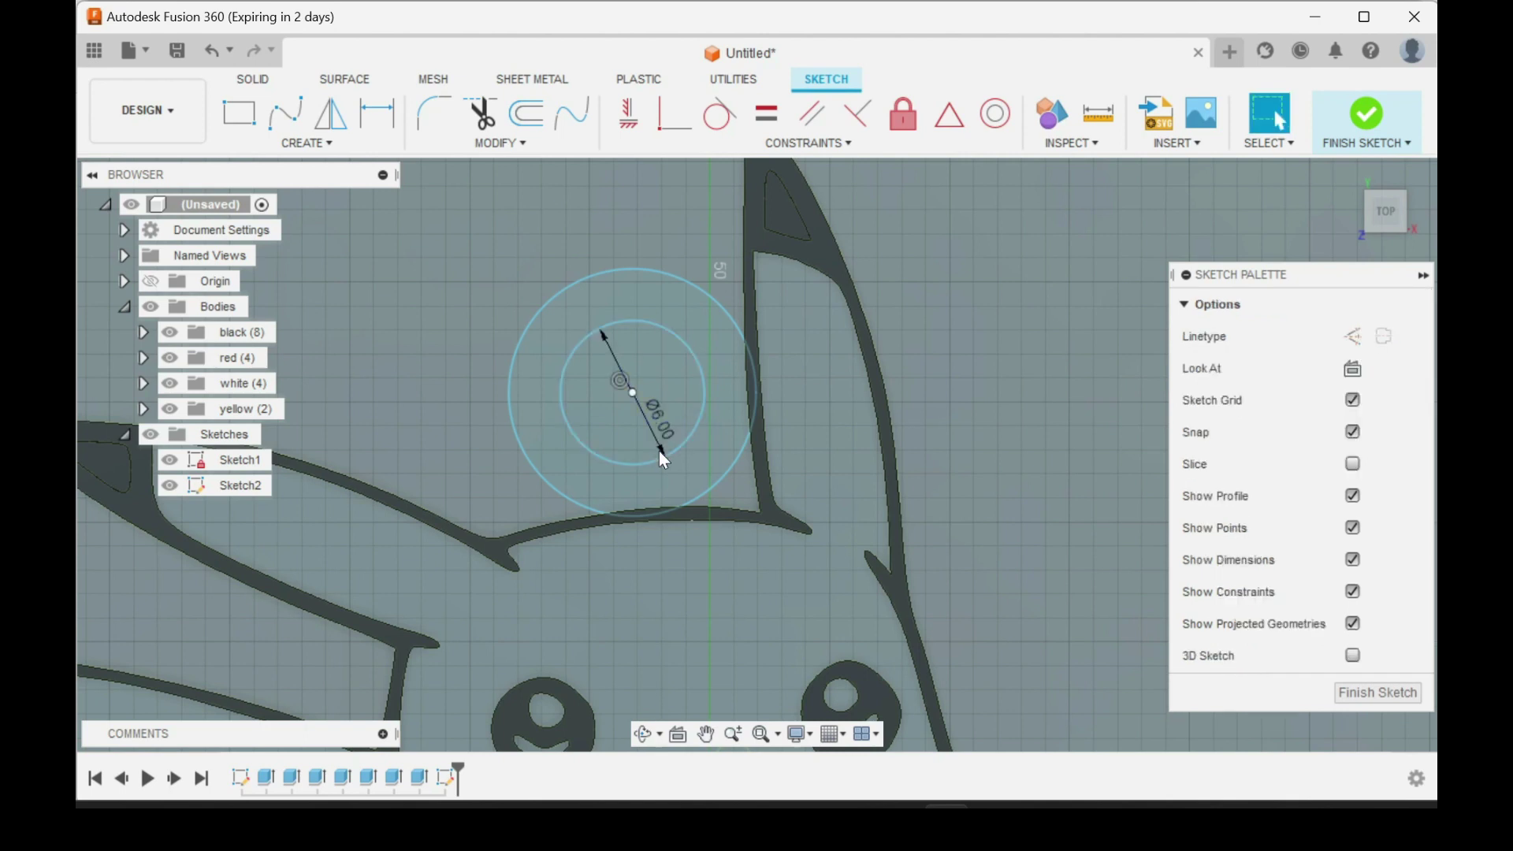
{"action": "left_click", "coordinate": [1403, 693]}
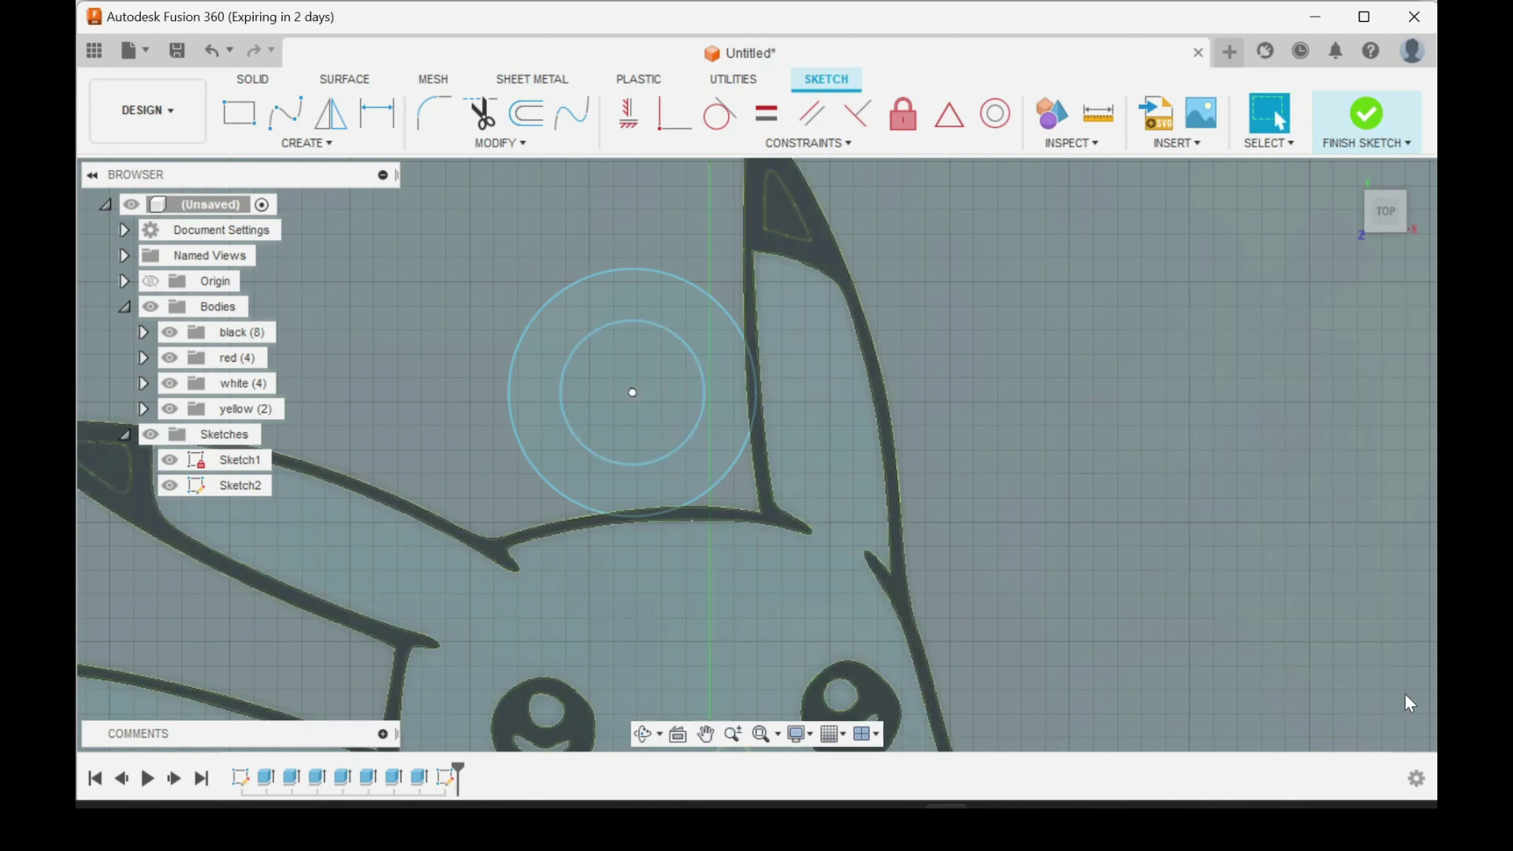
Extrude the ring between the two concentric circles by 2 mm as a new body
{"action": "left_click", "coordinate": [723, 429]}
{"action": "type", "text": "e"}
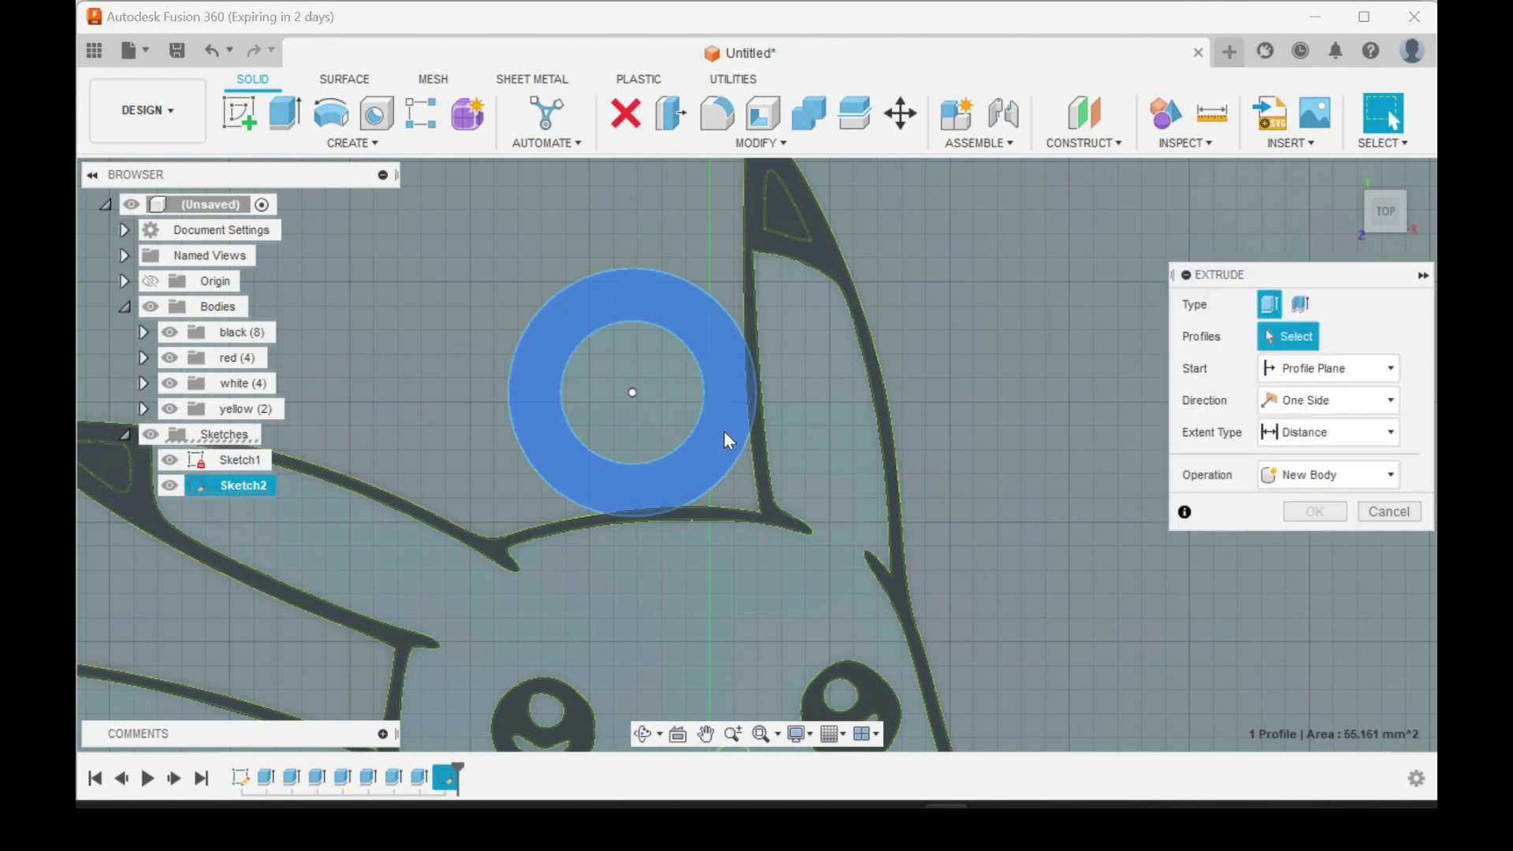
{"action": "type", "text": "2"}
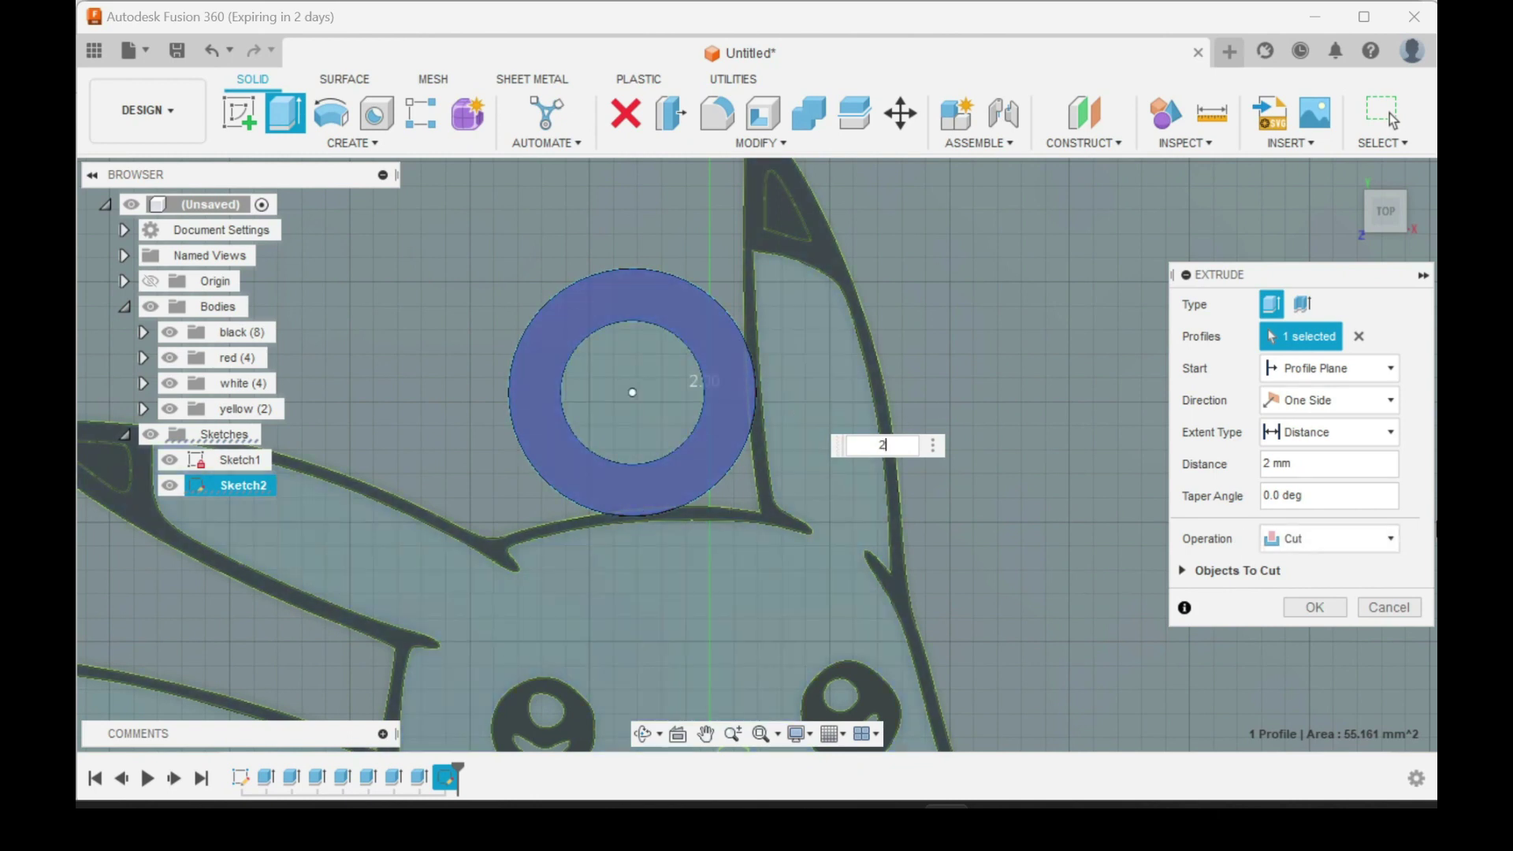
{"action": "left_click", "coordinate": [1344, 538]}
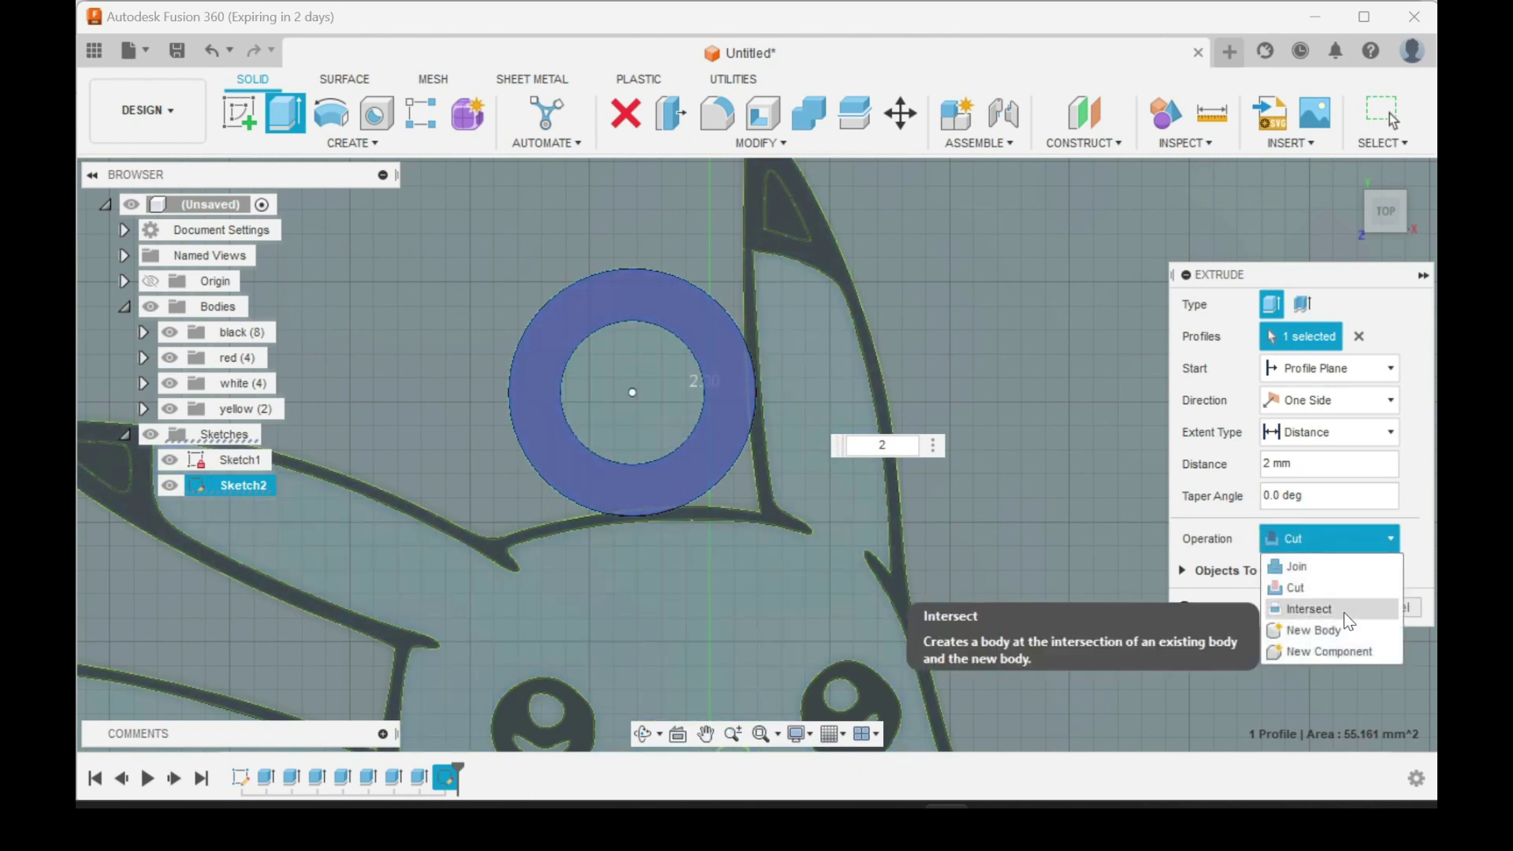
{"action": "left_click", "coordinate": [1309, 630]}
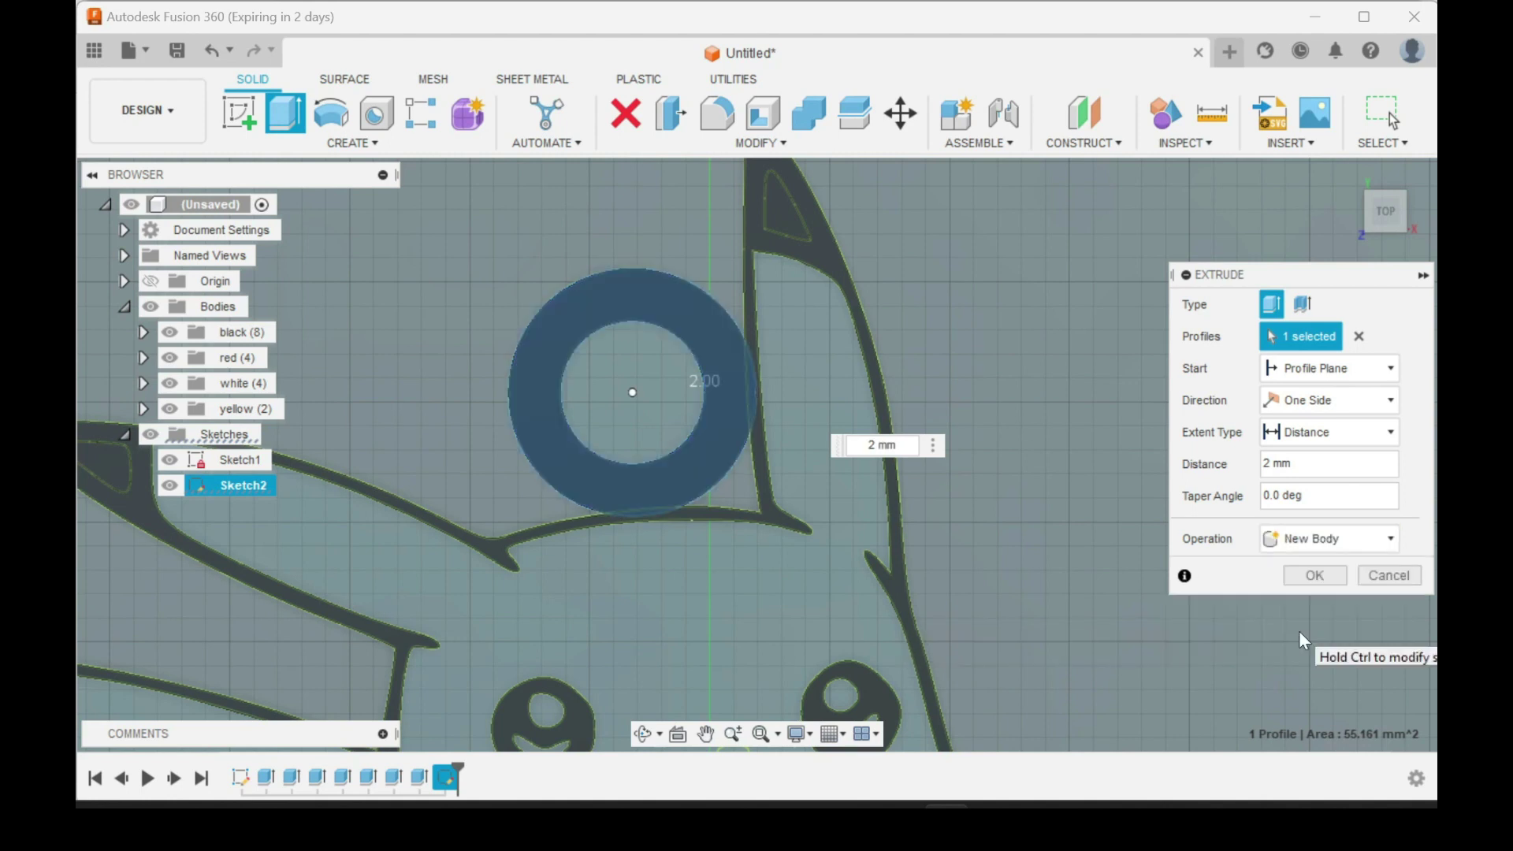
{"action": "left_click", "coordinate": [1312, 575]}
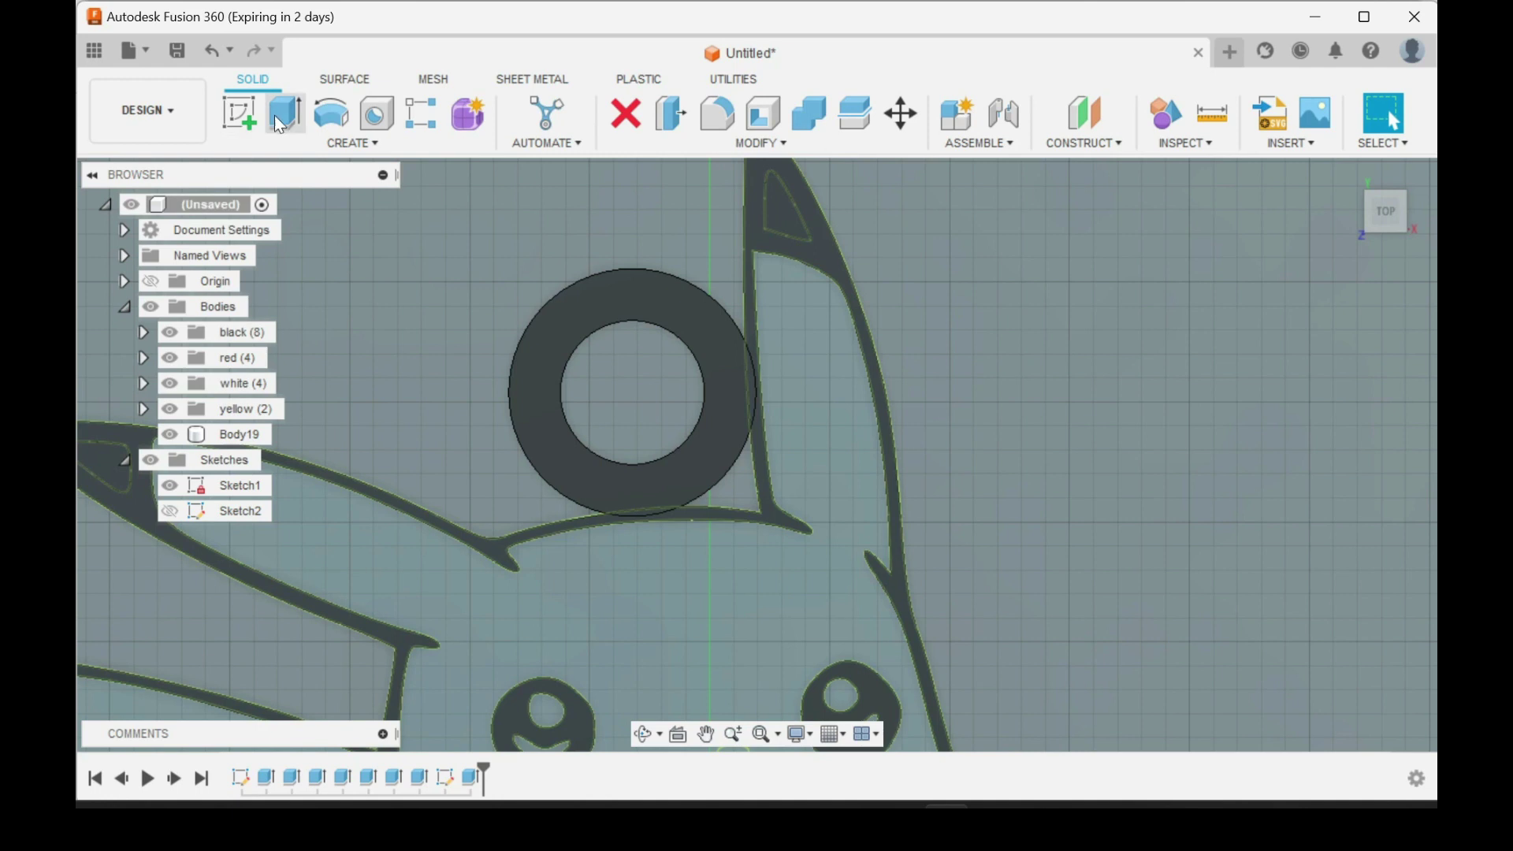
Export the model with the keyring loop as a binary STL file named black_keyloop, saved to the computer
{"action": "left_click", "coordinate": [737, 79]}
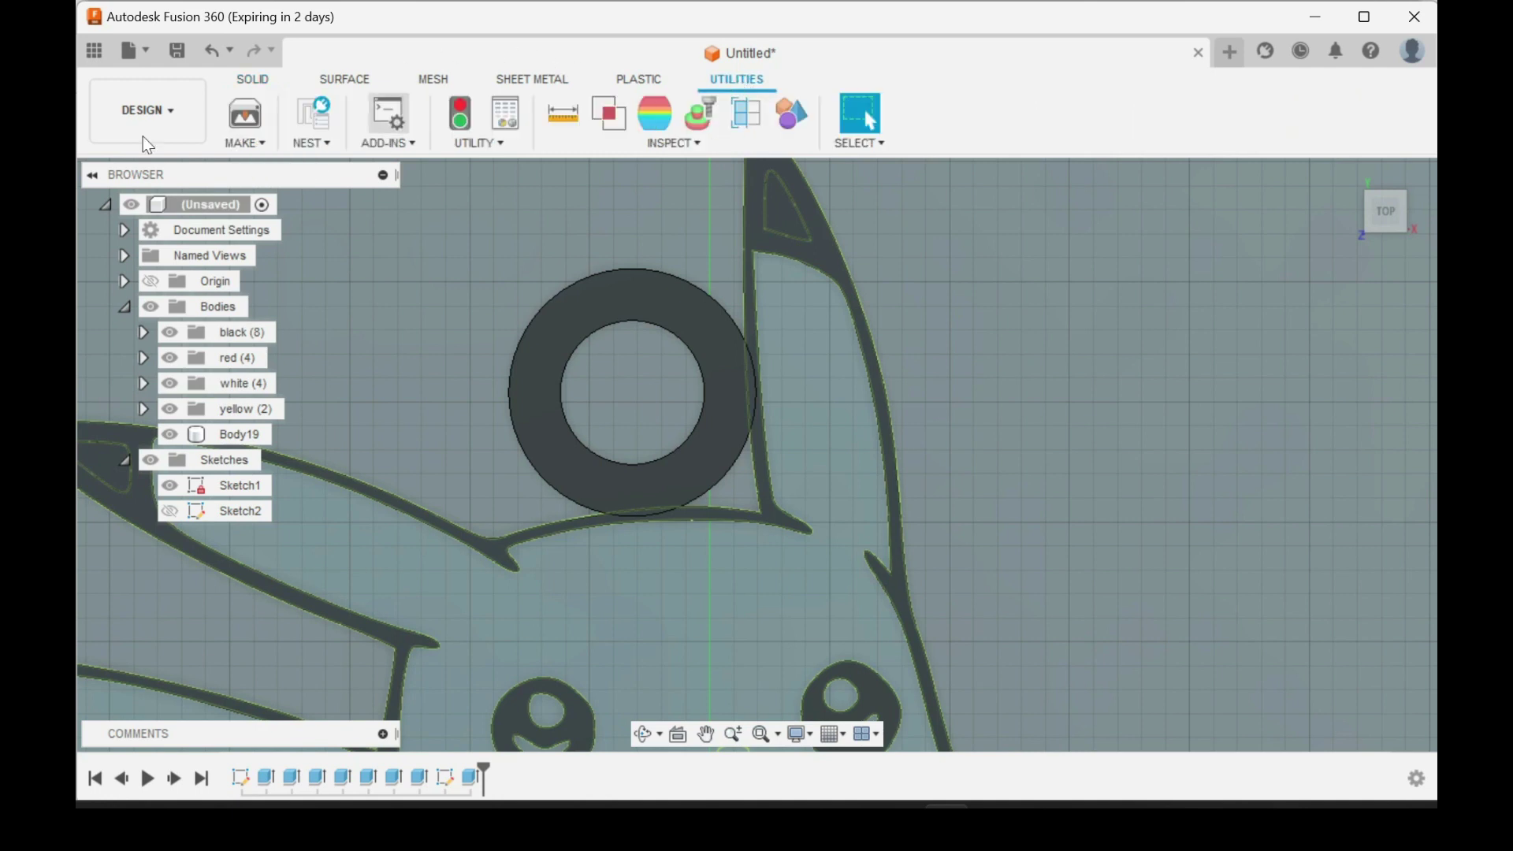
{"action": "left_click", "coordinate": [246, 125]}
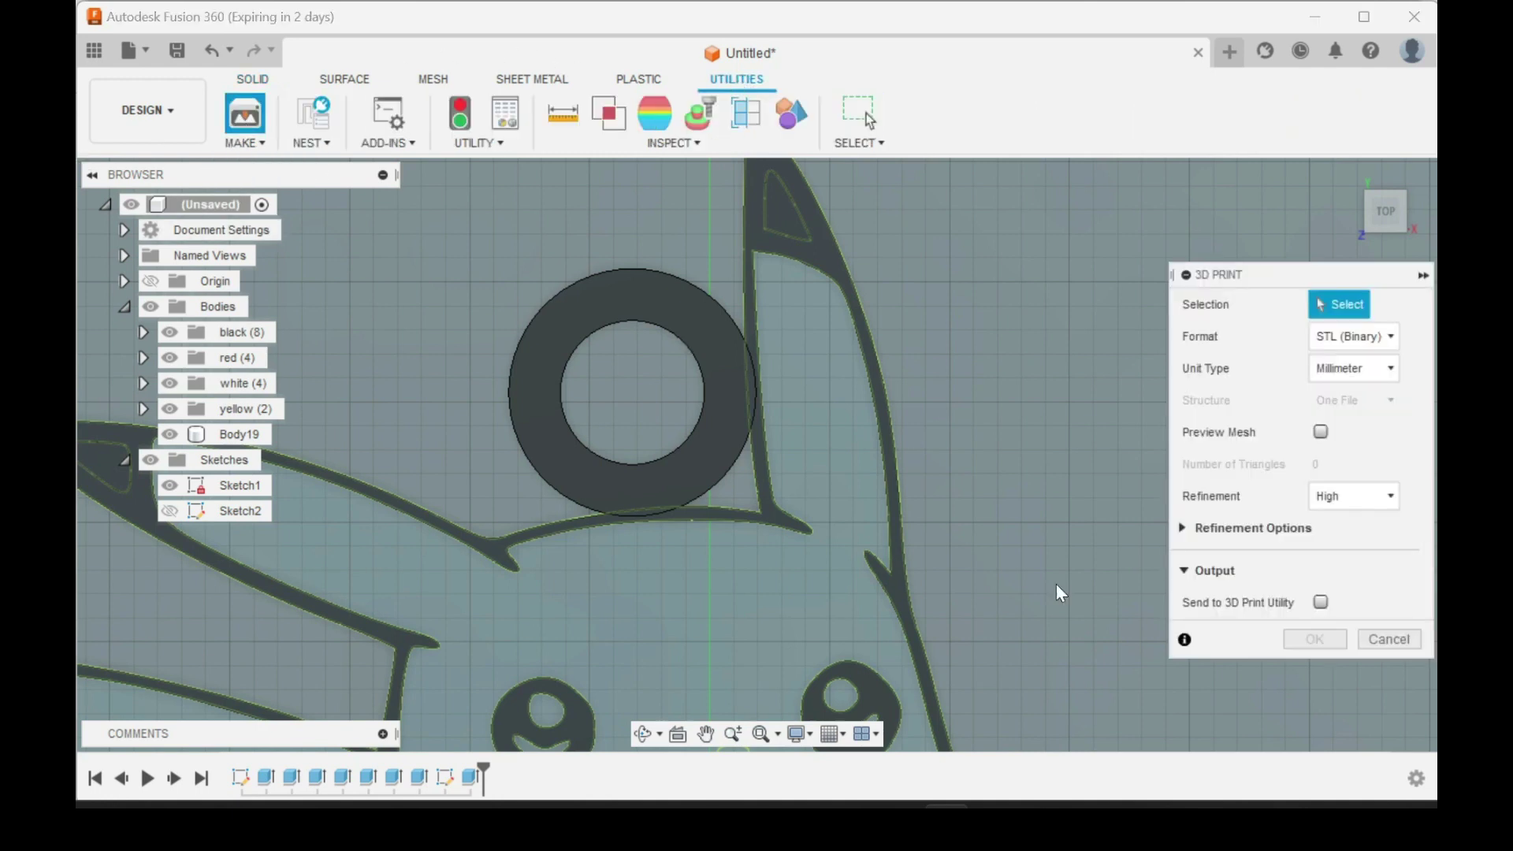
{"action": "left_click", "coordinate": [220, 309]}
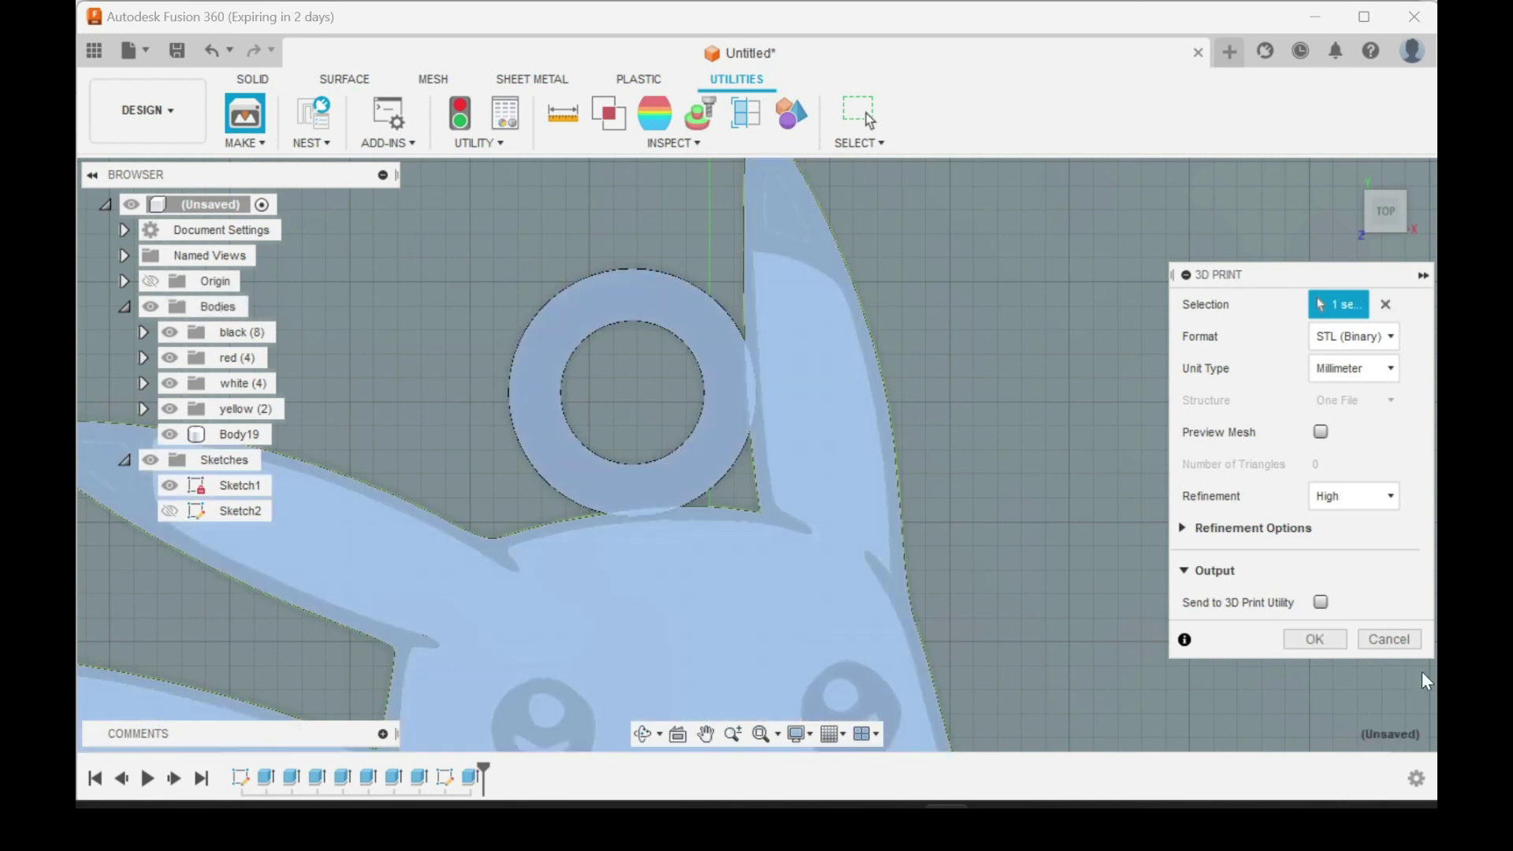
{"action": "left_click", "coordinate": [1322, 640]}
{"action": "type", "text": "black_keyloop"}
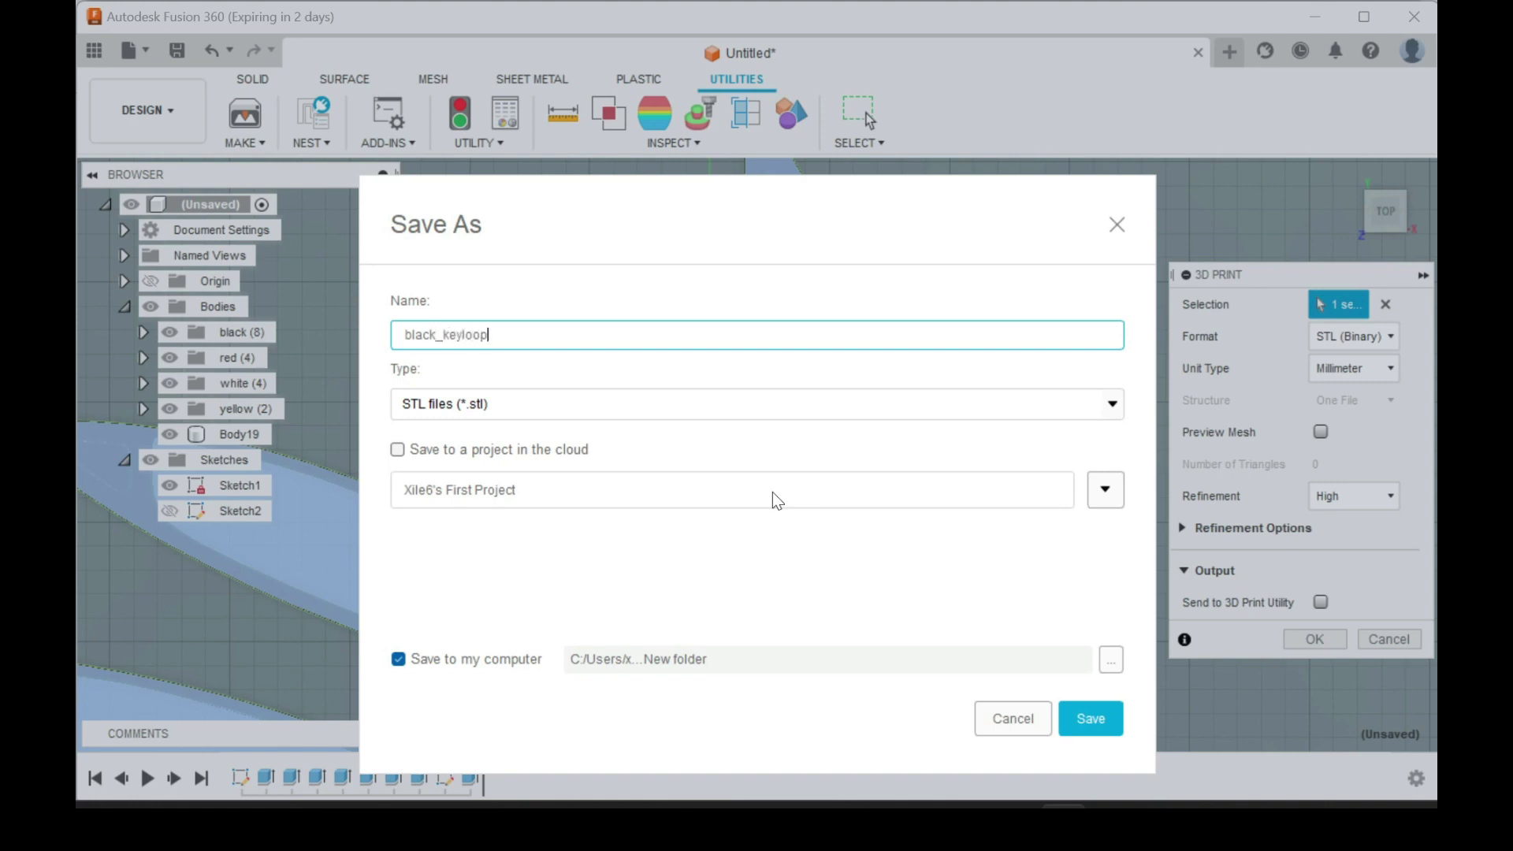
{"action": "left_click", "coordinate": [1065, 732]}
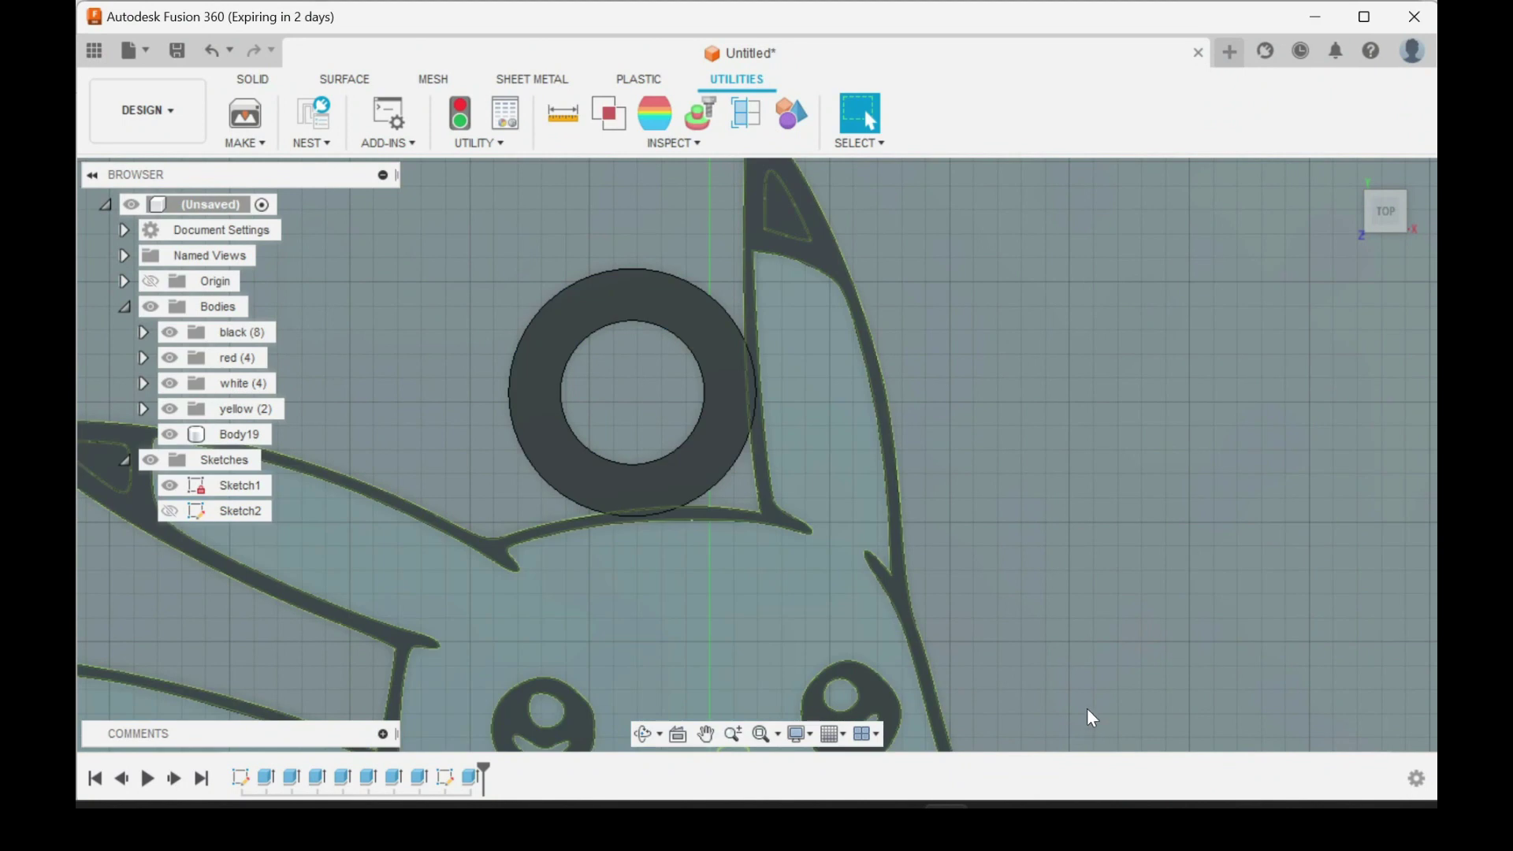
Switch to the STL folder and load black_keyloop.stl, red.stl, white.stl and yellow.stl into Bambu Studio as one multi-part object
{"action": "mouse_move", "coordinate": [849, 800]}
{"action": "left_click", "coordinate": [797, 720]}
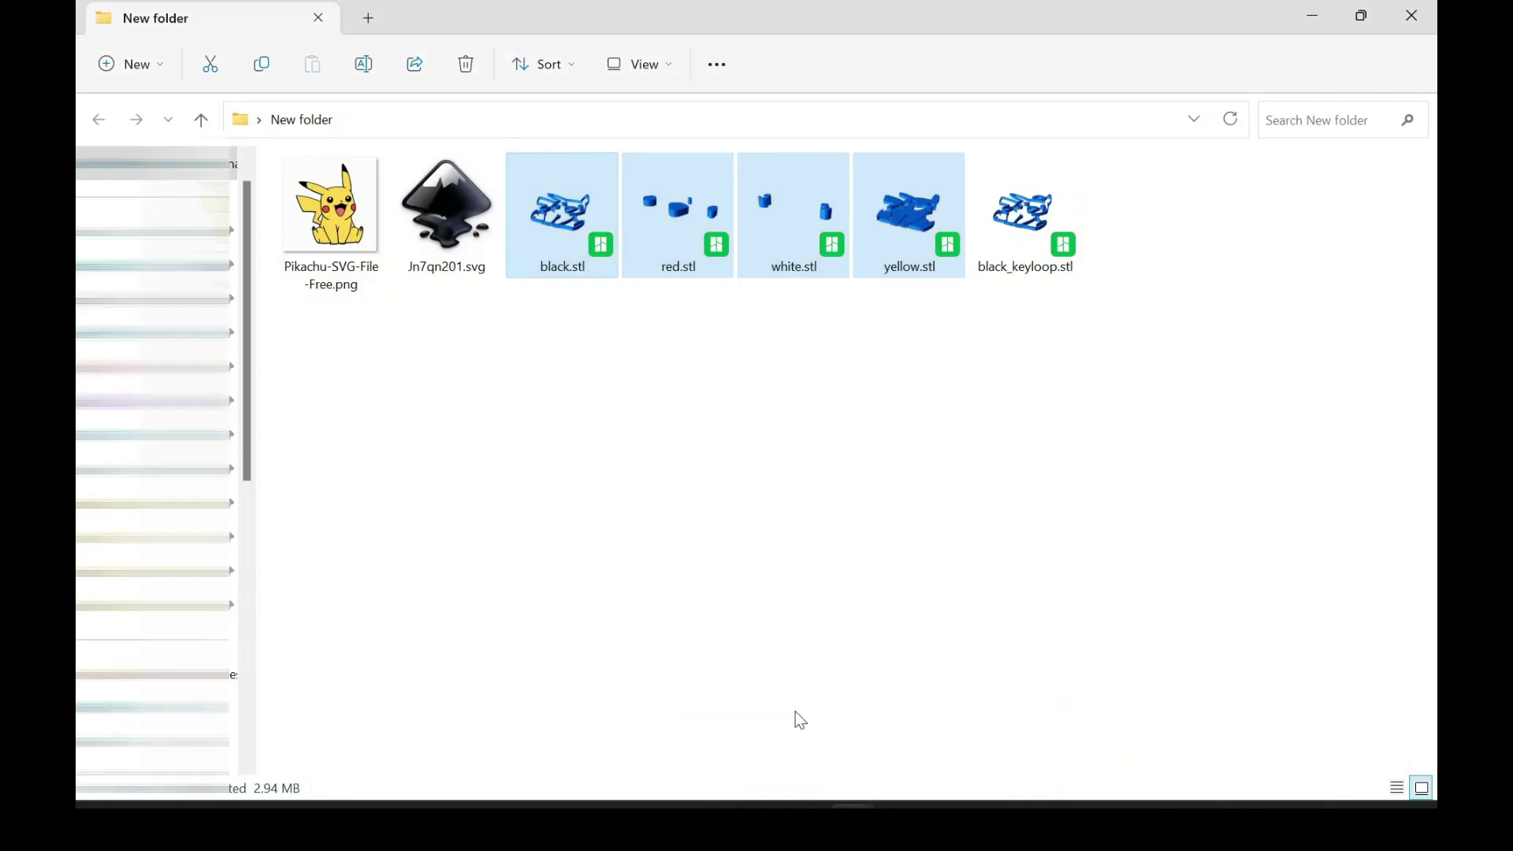
{"action": "left_click", "coordinate": [1022, 261]}
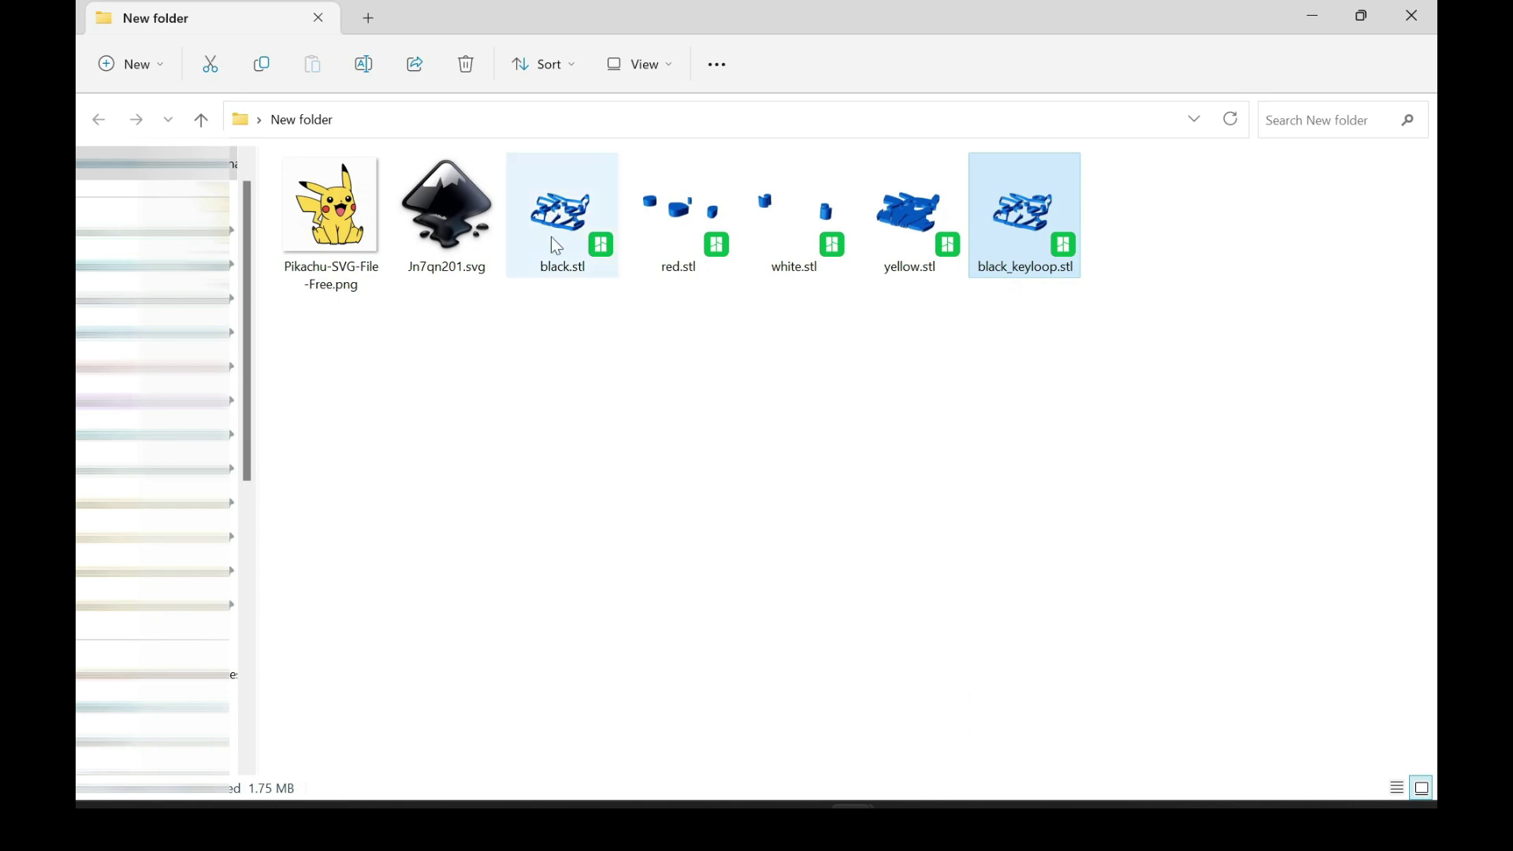
{"action": "left_click", "coordinate": [578, 317]}
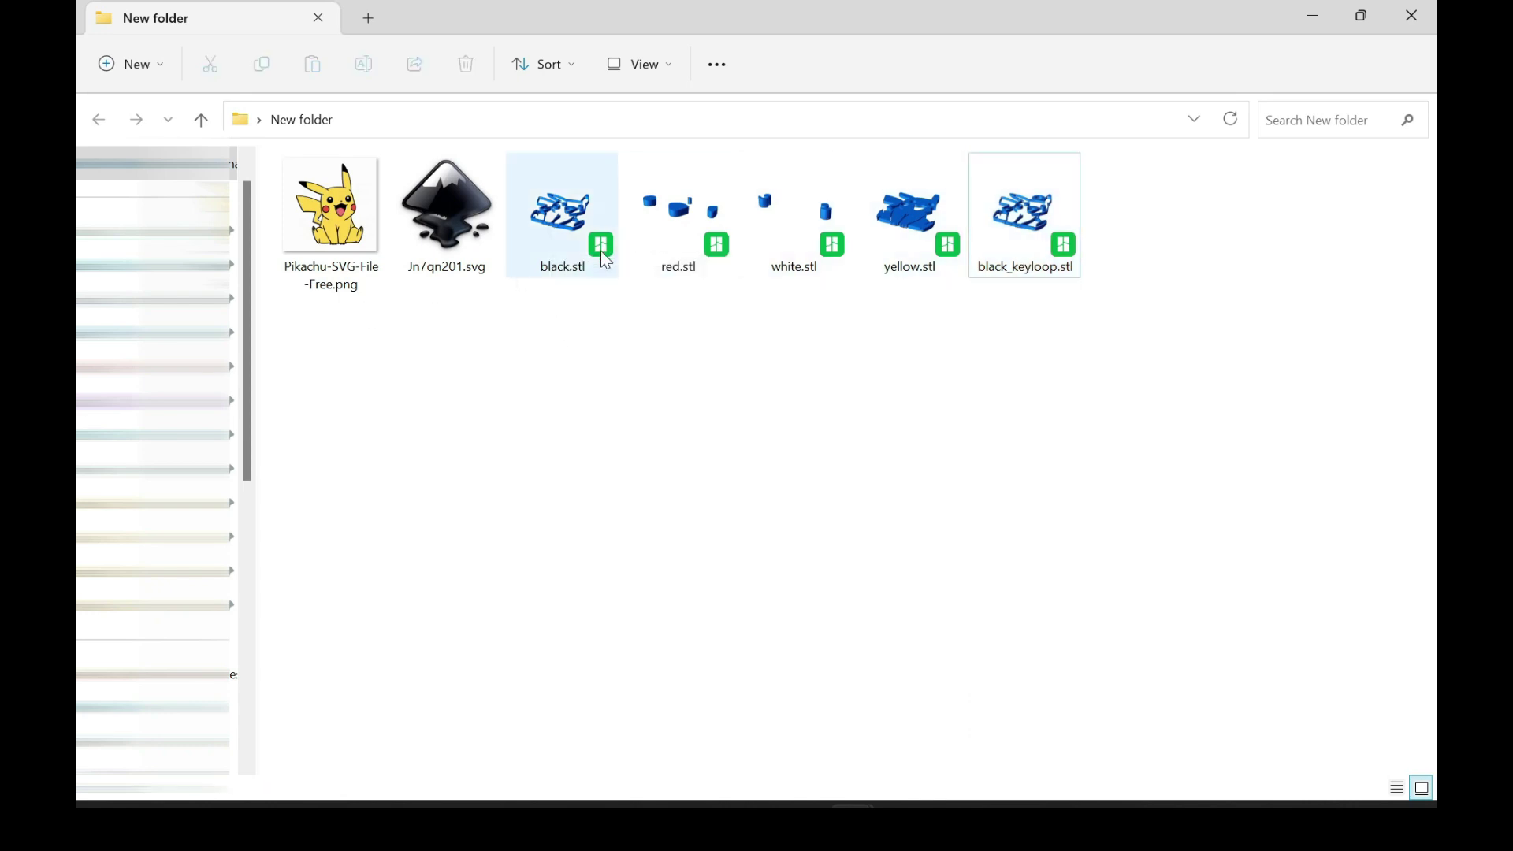
{"action": "left_click_drag", "start_coordinate": [1095, 373], "coordinate": [682, 158]}
{"action": "left_click", "coordinate": [557, 238], "text": "ctrl"}
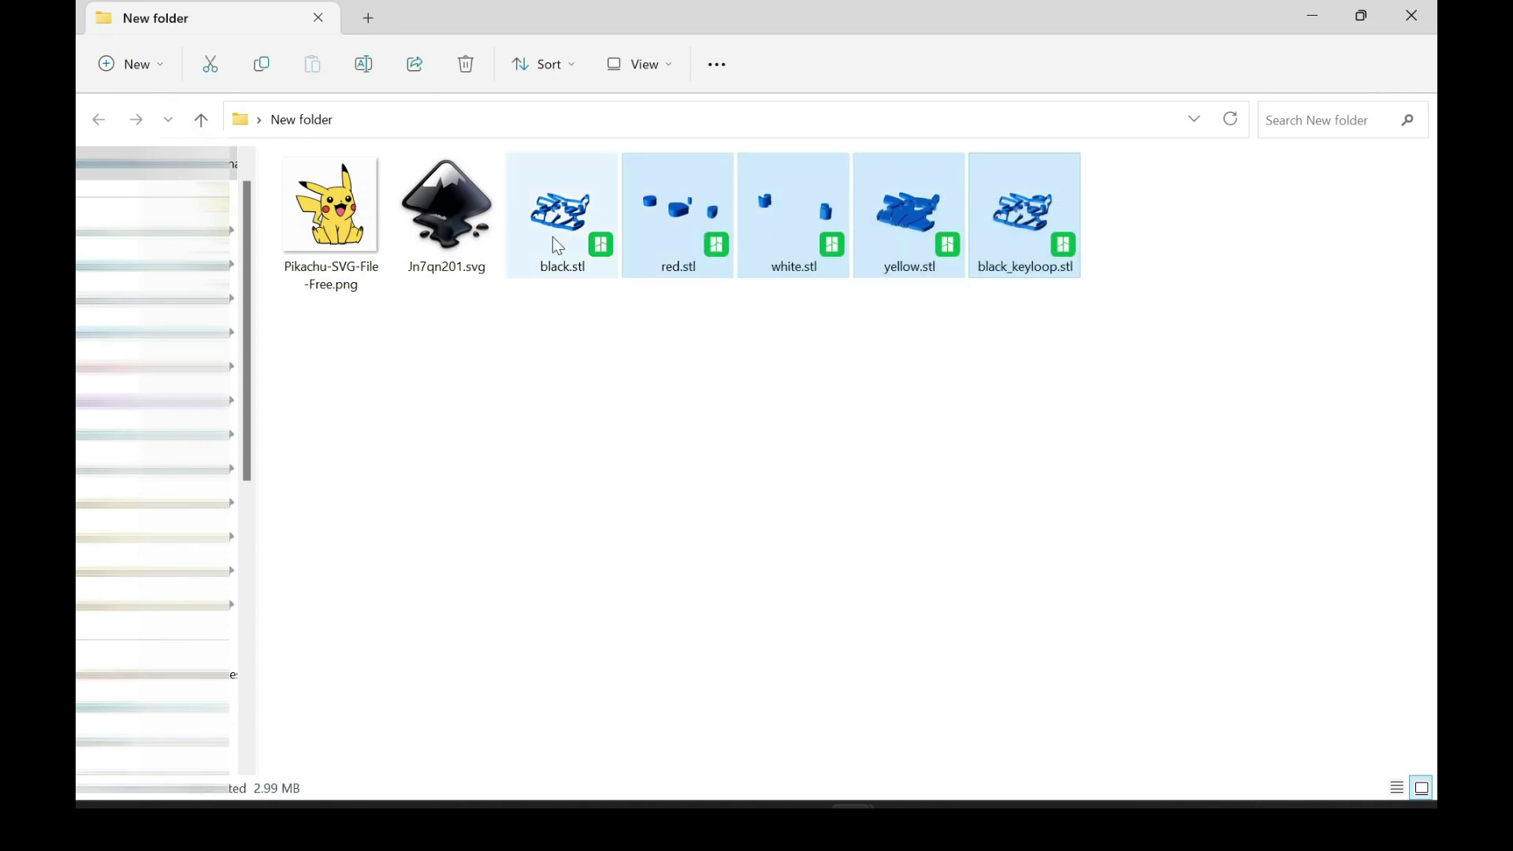
{"action": "left_click", "coordinate": [552, 260], "text": "ctrl"}
{"action": "left_click_drag", "start_coordinate": [679, 187], "coordinate": [828, 685]}
{"action": "left_click", "coordinate": [871, 476]}
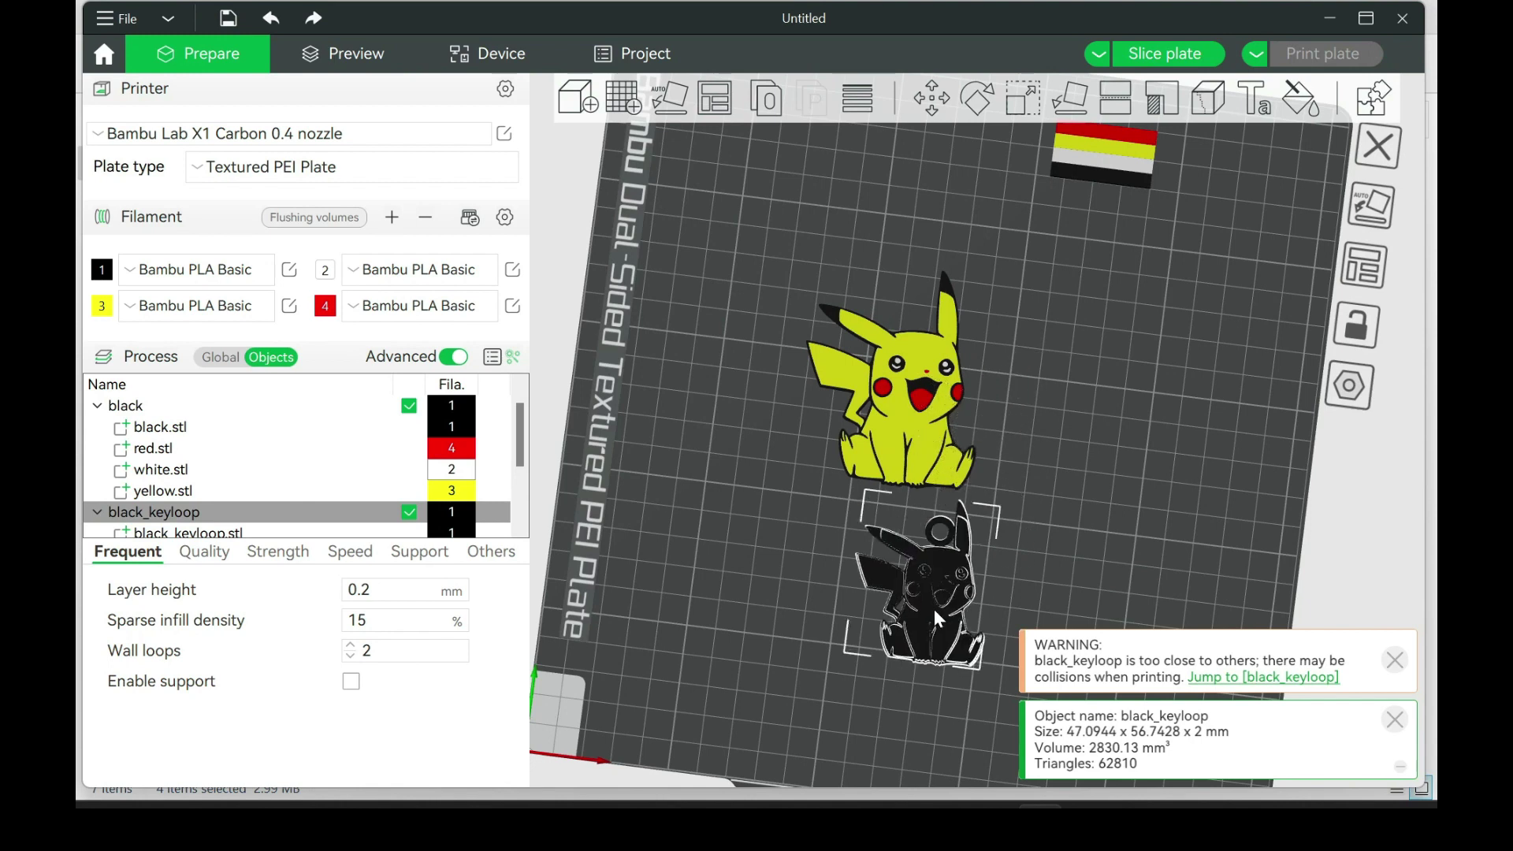
Move the black_keyloop object away from the coloured Pikachu towards the plate's front-left corner and scale it up to about 63 × 76 mm
{"action": "left_click_drag", "start_coordinate": [938, 620], "coordinate": [760, 632]}
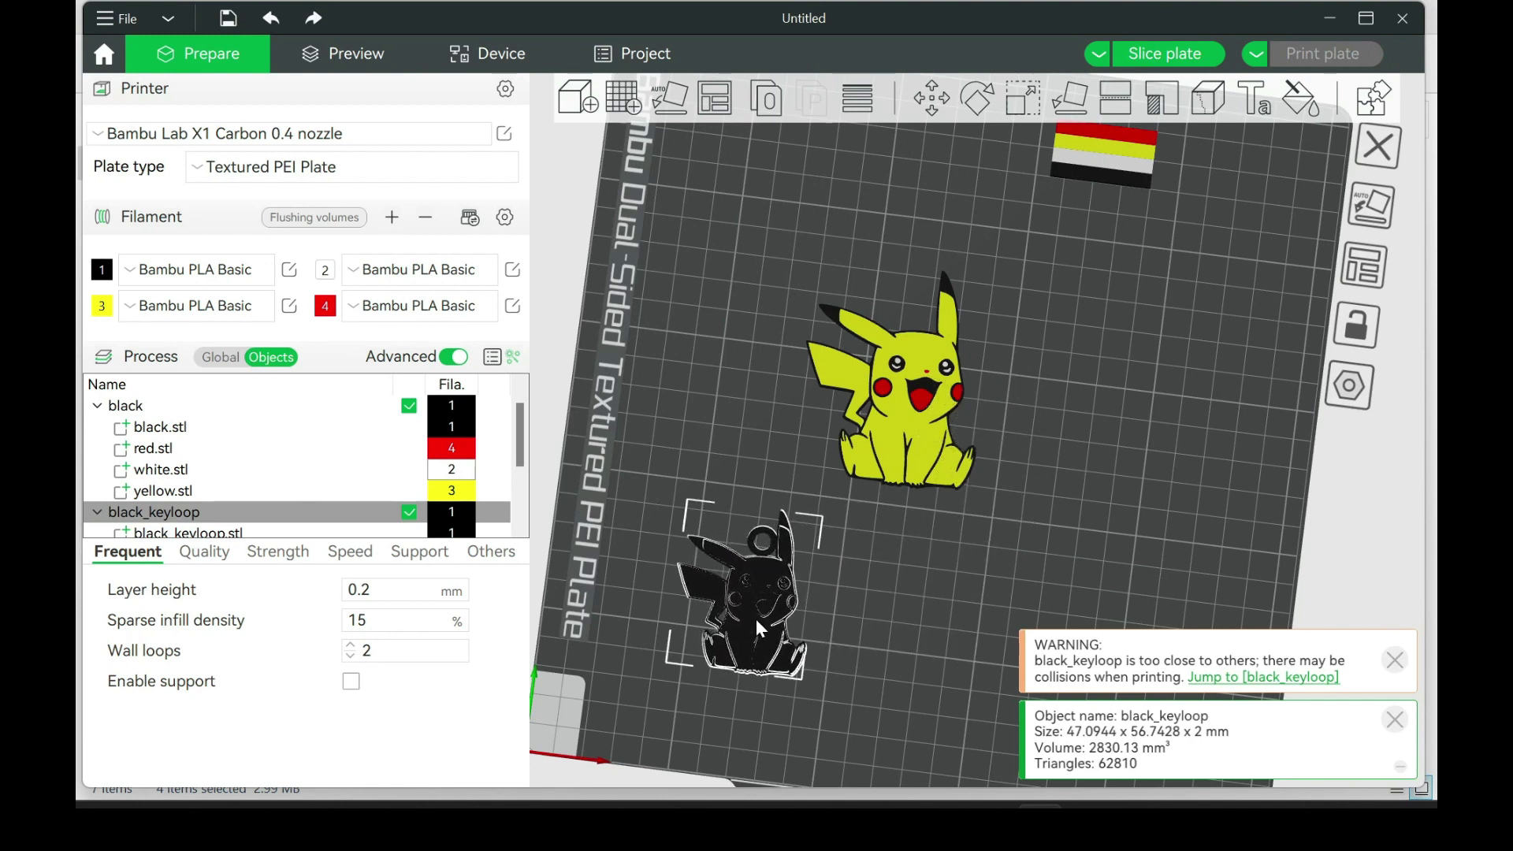
{"action": "left_click", "coordinate": [1015, 111]}
{"action": "left_click_drag", "start_coordinate": [825, 517], "coordinate": [856, 505]}
{"action": "left_click", "coordinate": [773, 429]}
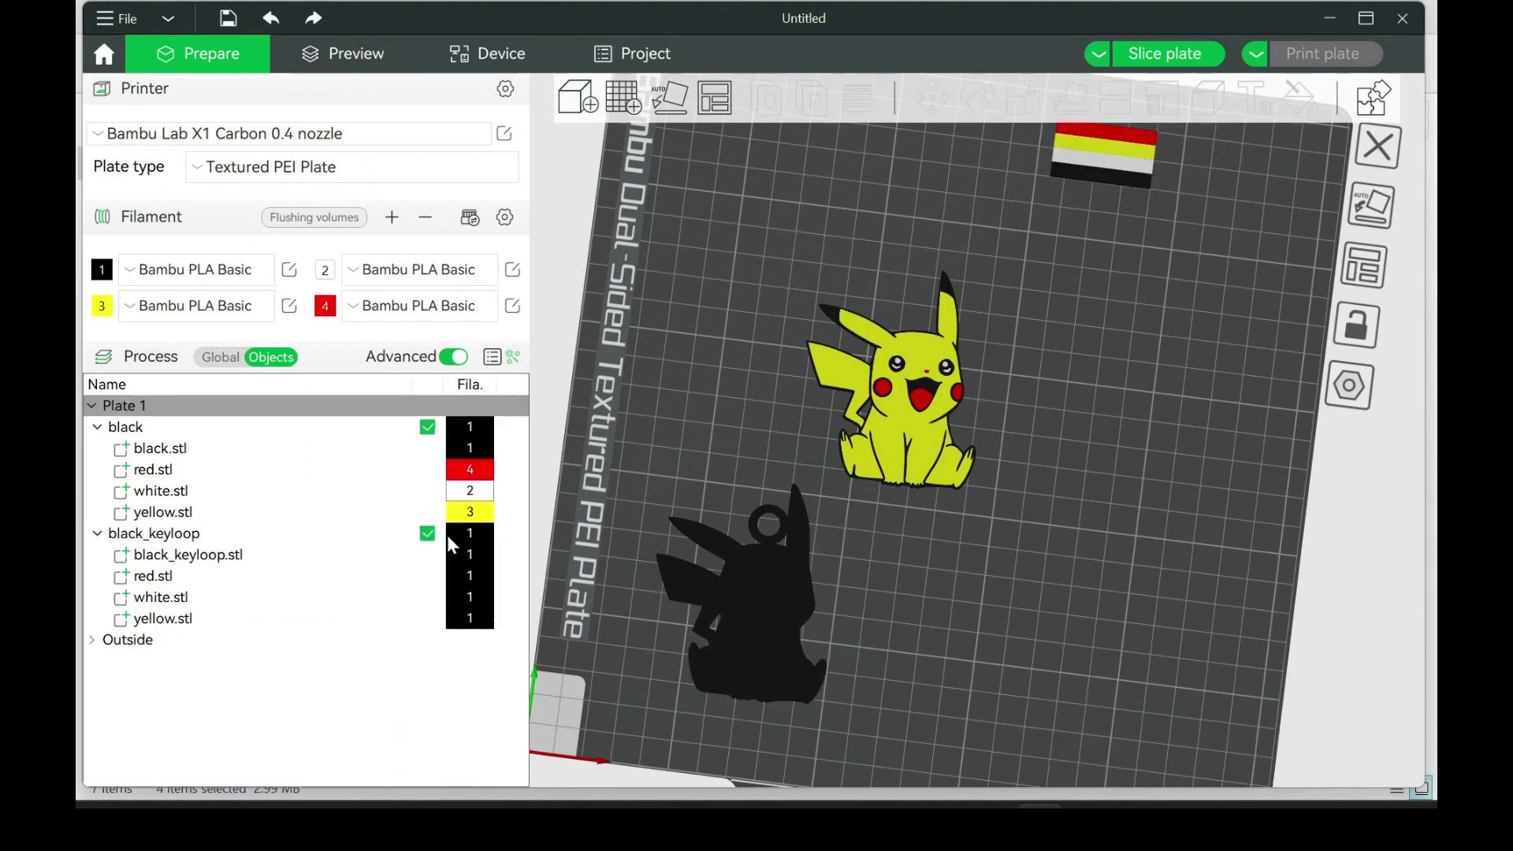
Assign filament 4 to red.stl, filament 2 to white.stl and filament 3 to yellow.stl in the black_keyloop object
{"action": "left_click", "coordinate": [209, 558]}
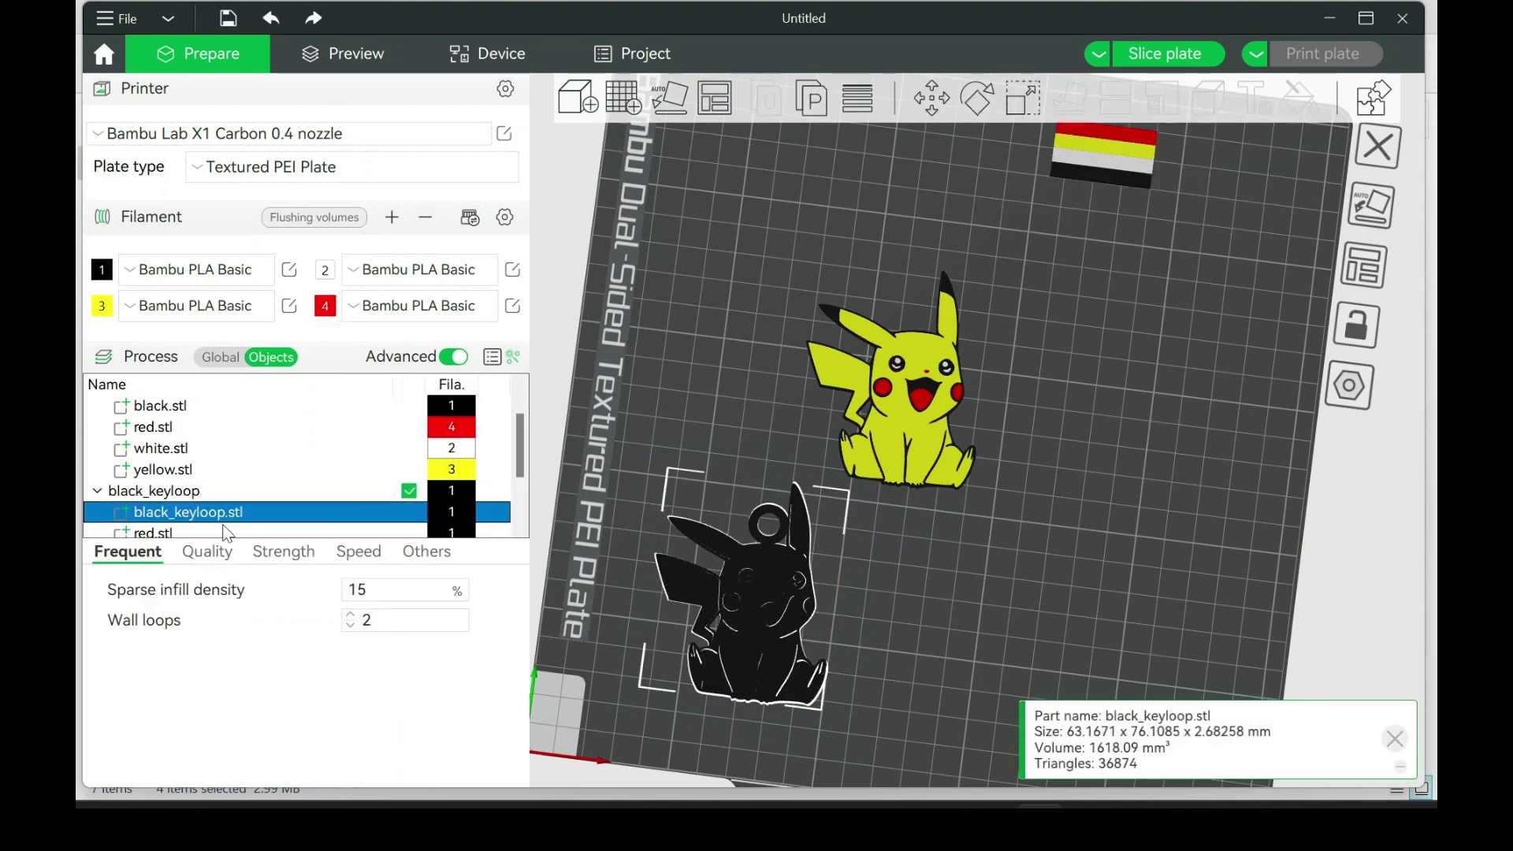
{"action": "scroll", "coordinate": [228, 534], "scroll_direction": "down", "scroll_amount": 2}
{"action": "left_click", "coordinate": [205, 451]}
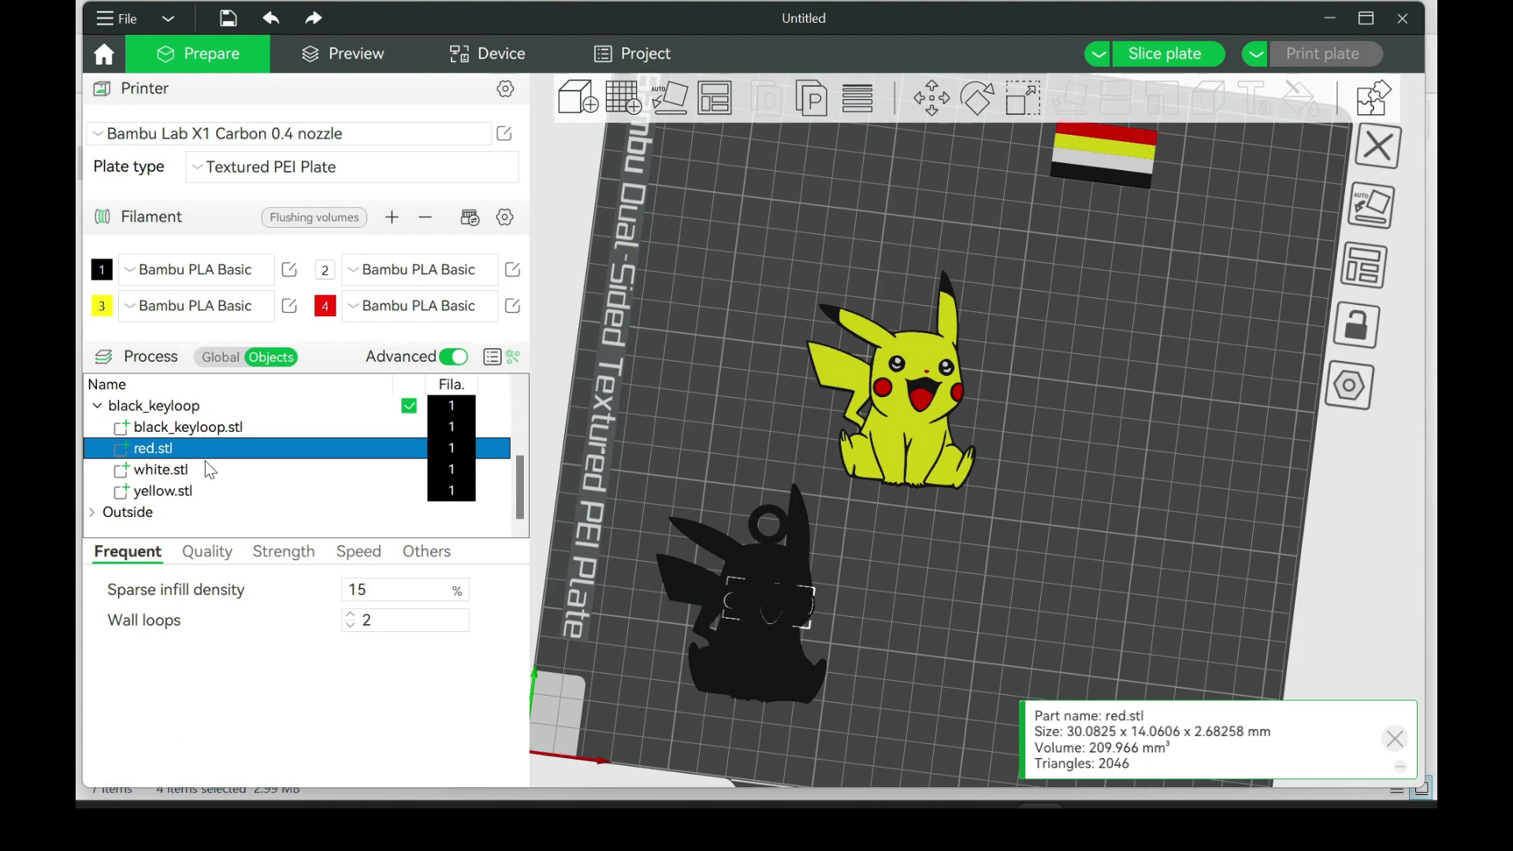
{"action": "key", "text": "4"}
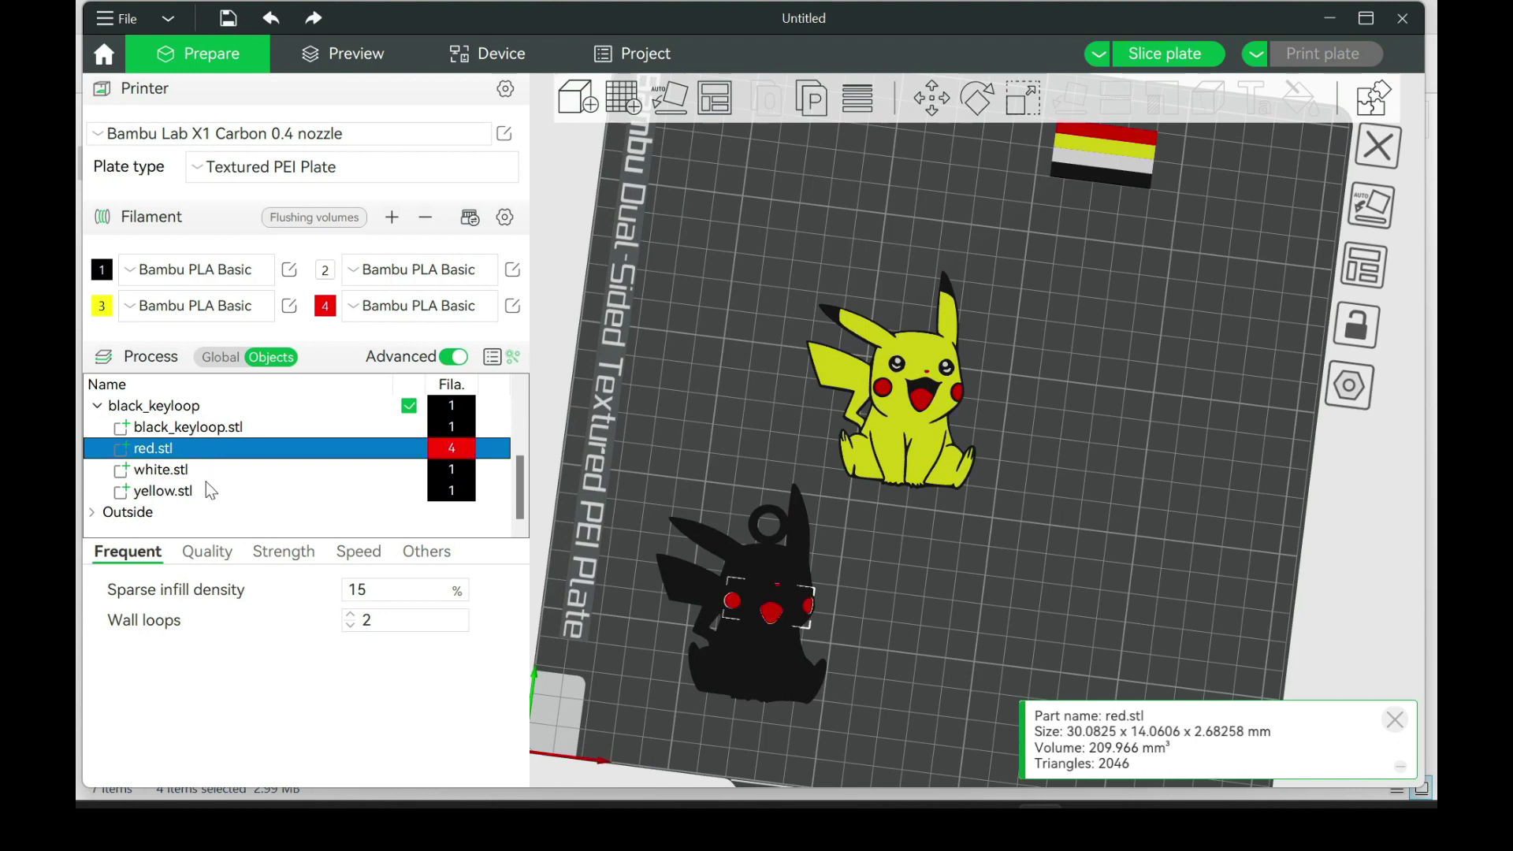
{"action": "left_click", "coordinate": [206, 482]}
{"action": "left_click", "coordinate": [209, 471]}
{"action": "key", "text": "2"}
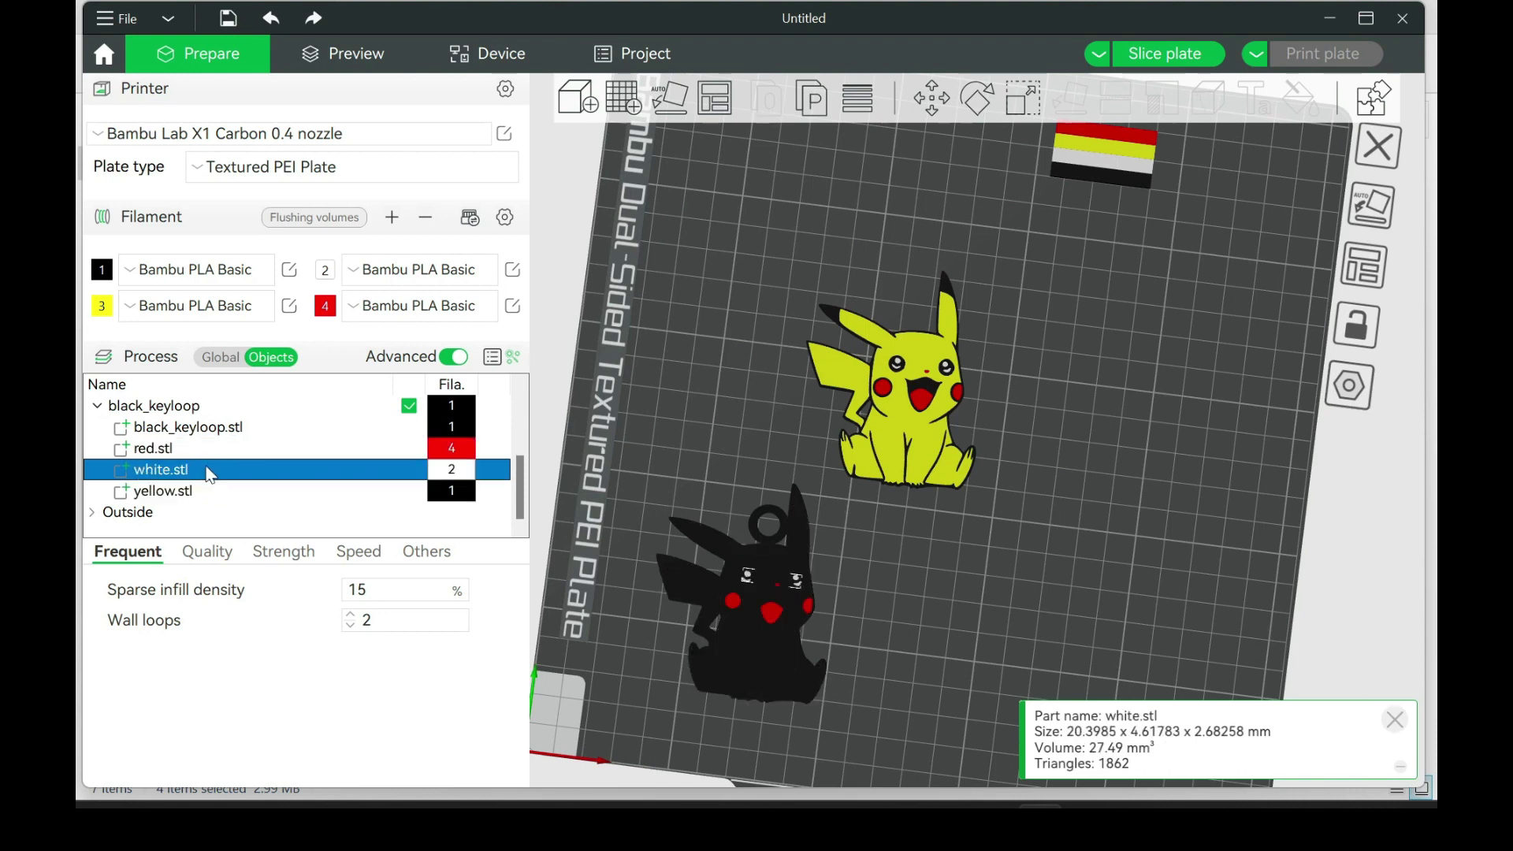
{"action": "left_click", "coordinate": [205, 495]}
{"action": "key", "text": "3"}
{"action": "left_click_drag", "start_coordinate": [914, 604], "coordinate": [1089, 470]}
{"action": "key", "text": "ctrl+z"}
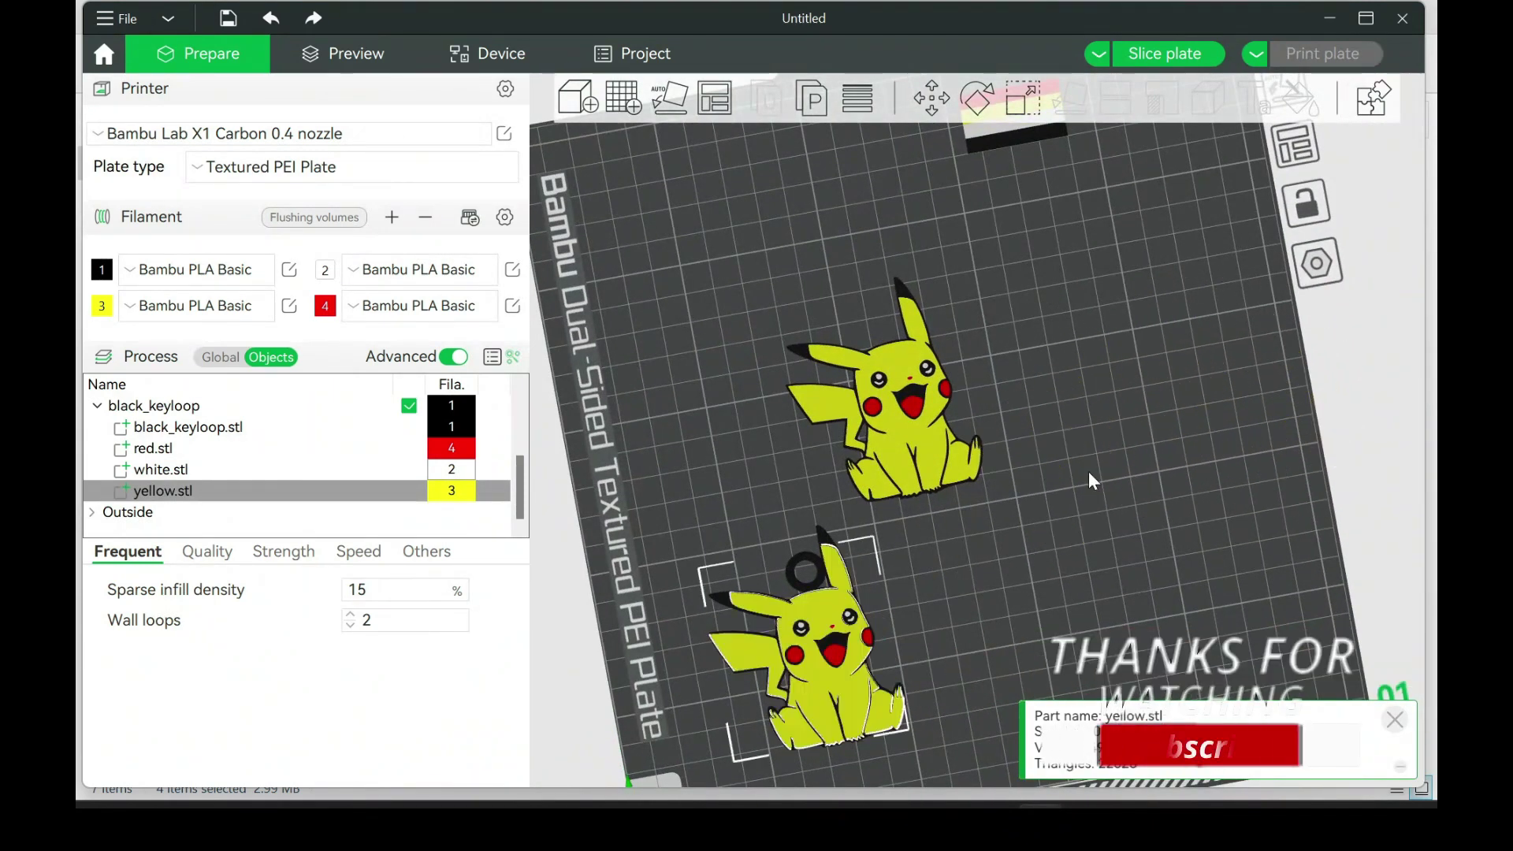
{"action": "left_click", "coordinate": [995, 579]}
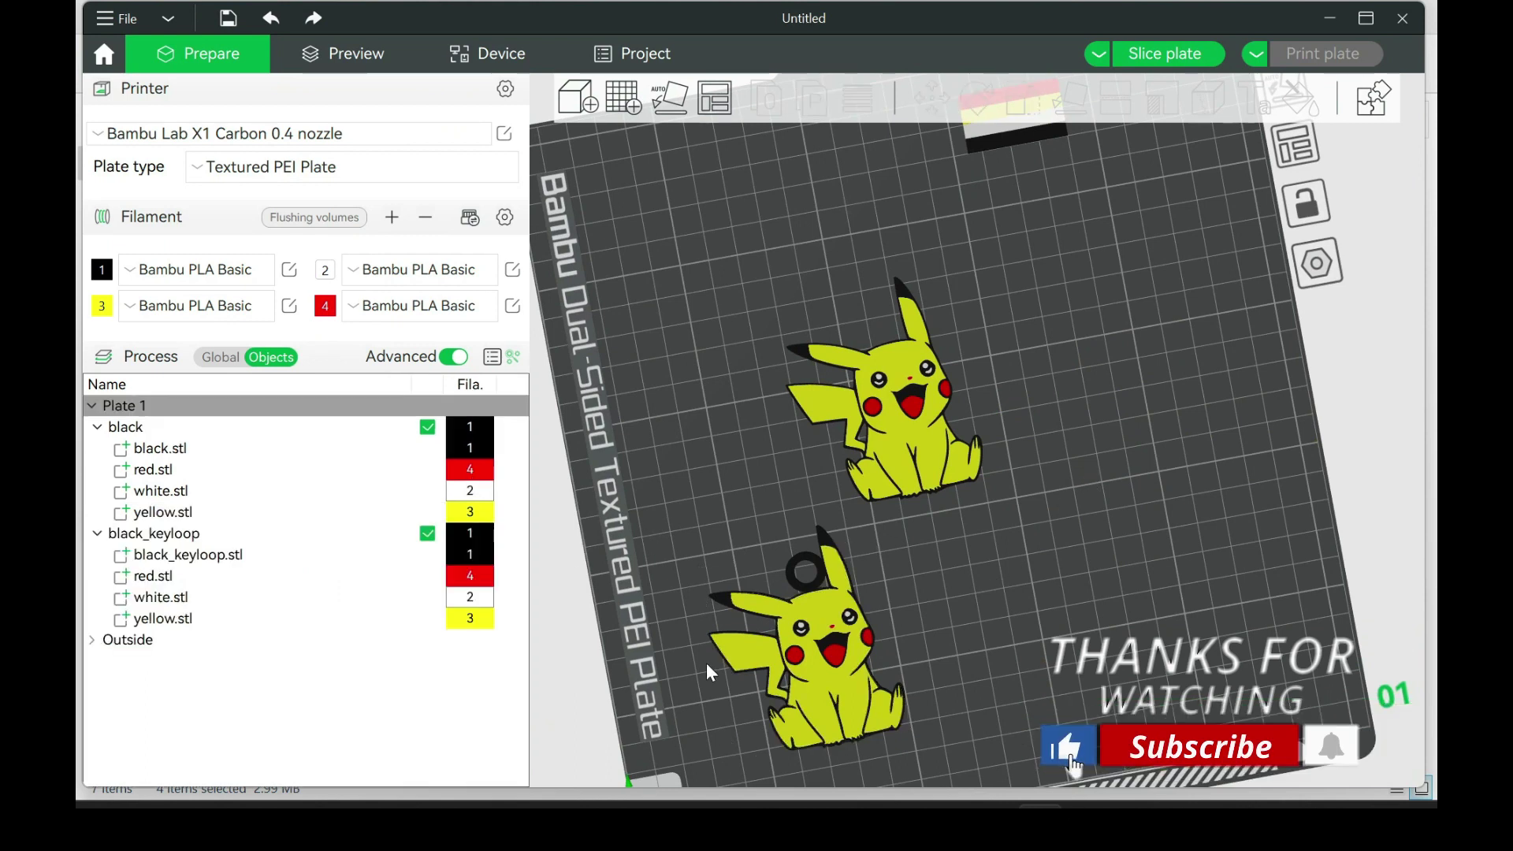